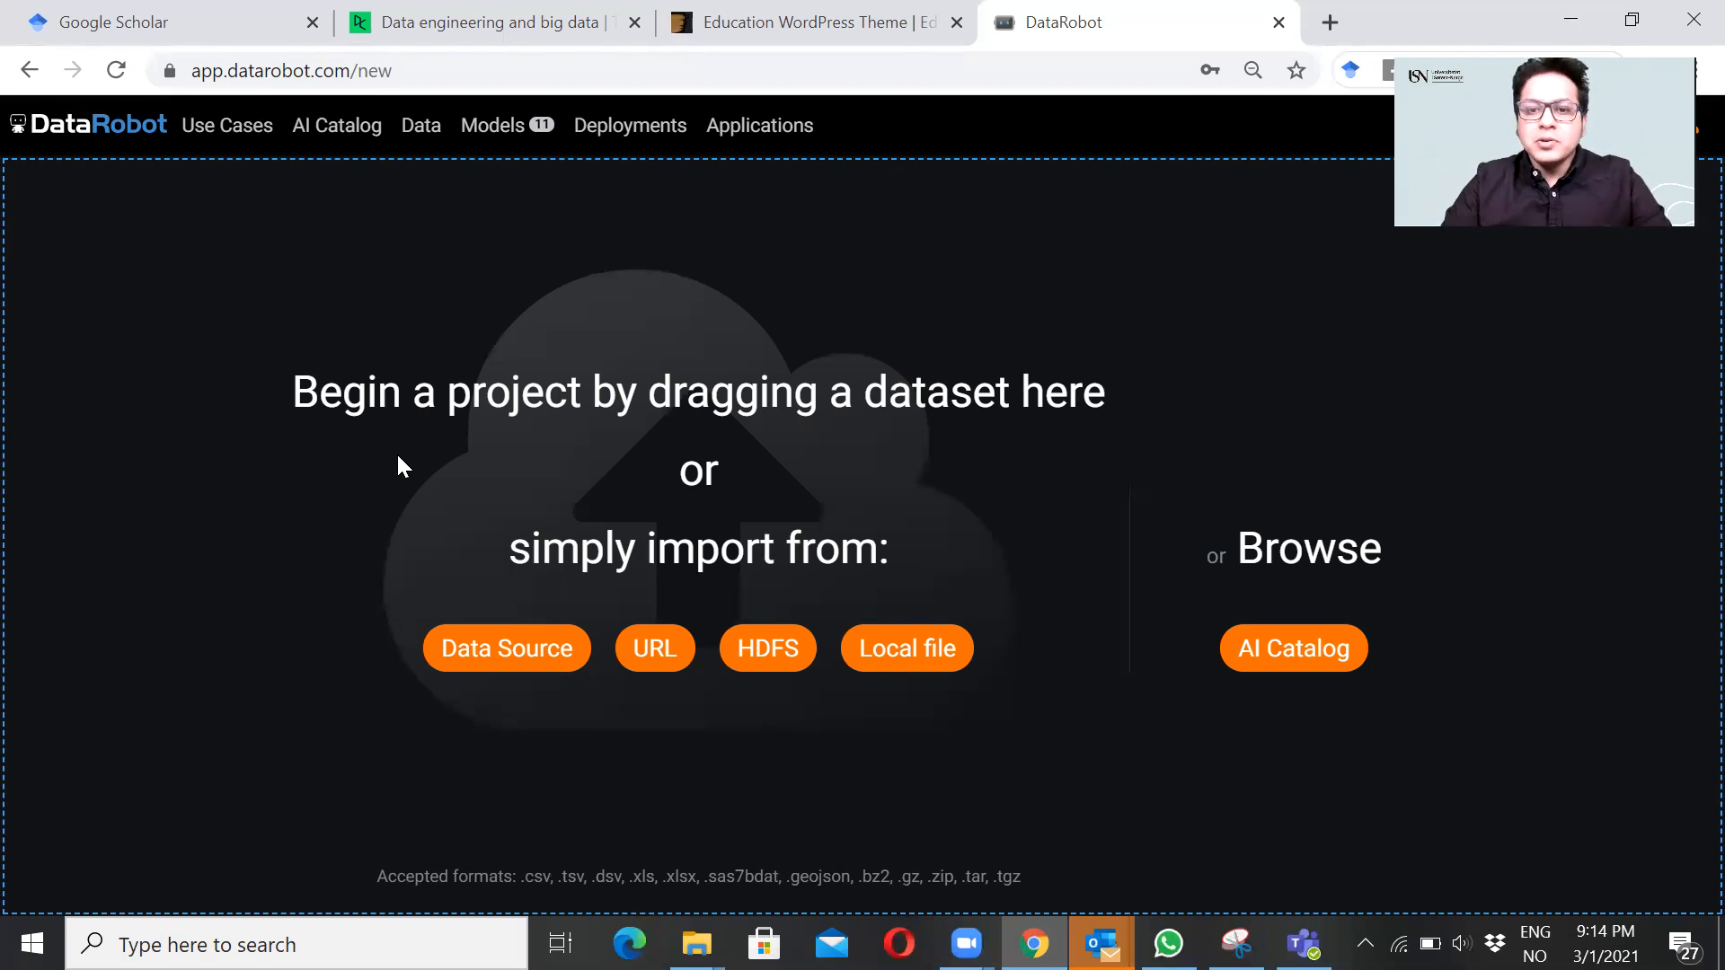
Step: Start importing a local file into the new project and open the Forecasting_data workbook from the file chooser in Excel
click(947, 672)
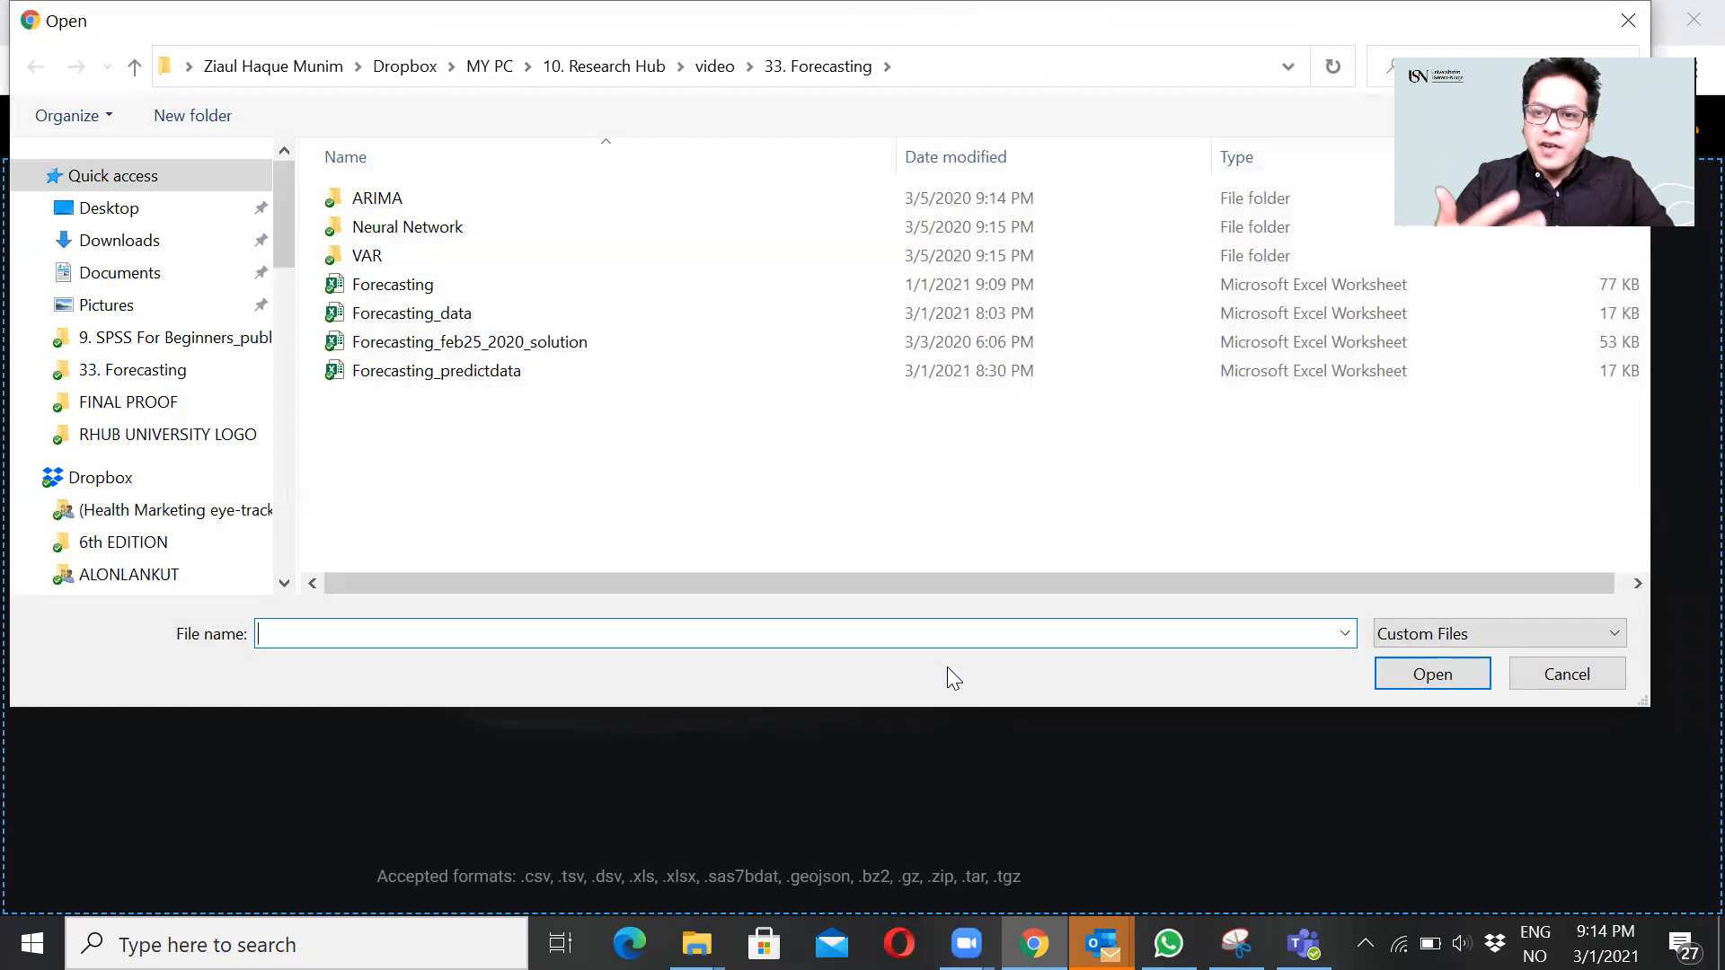
click(448, 312)
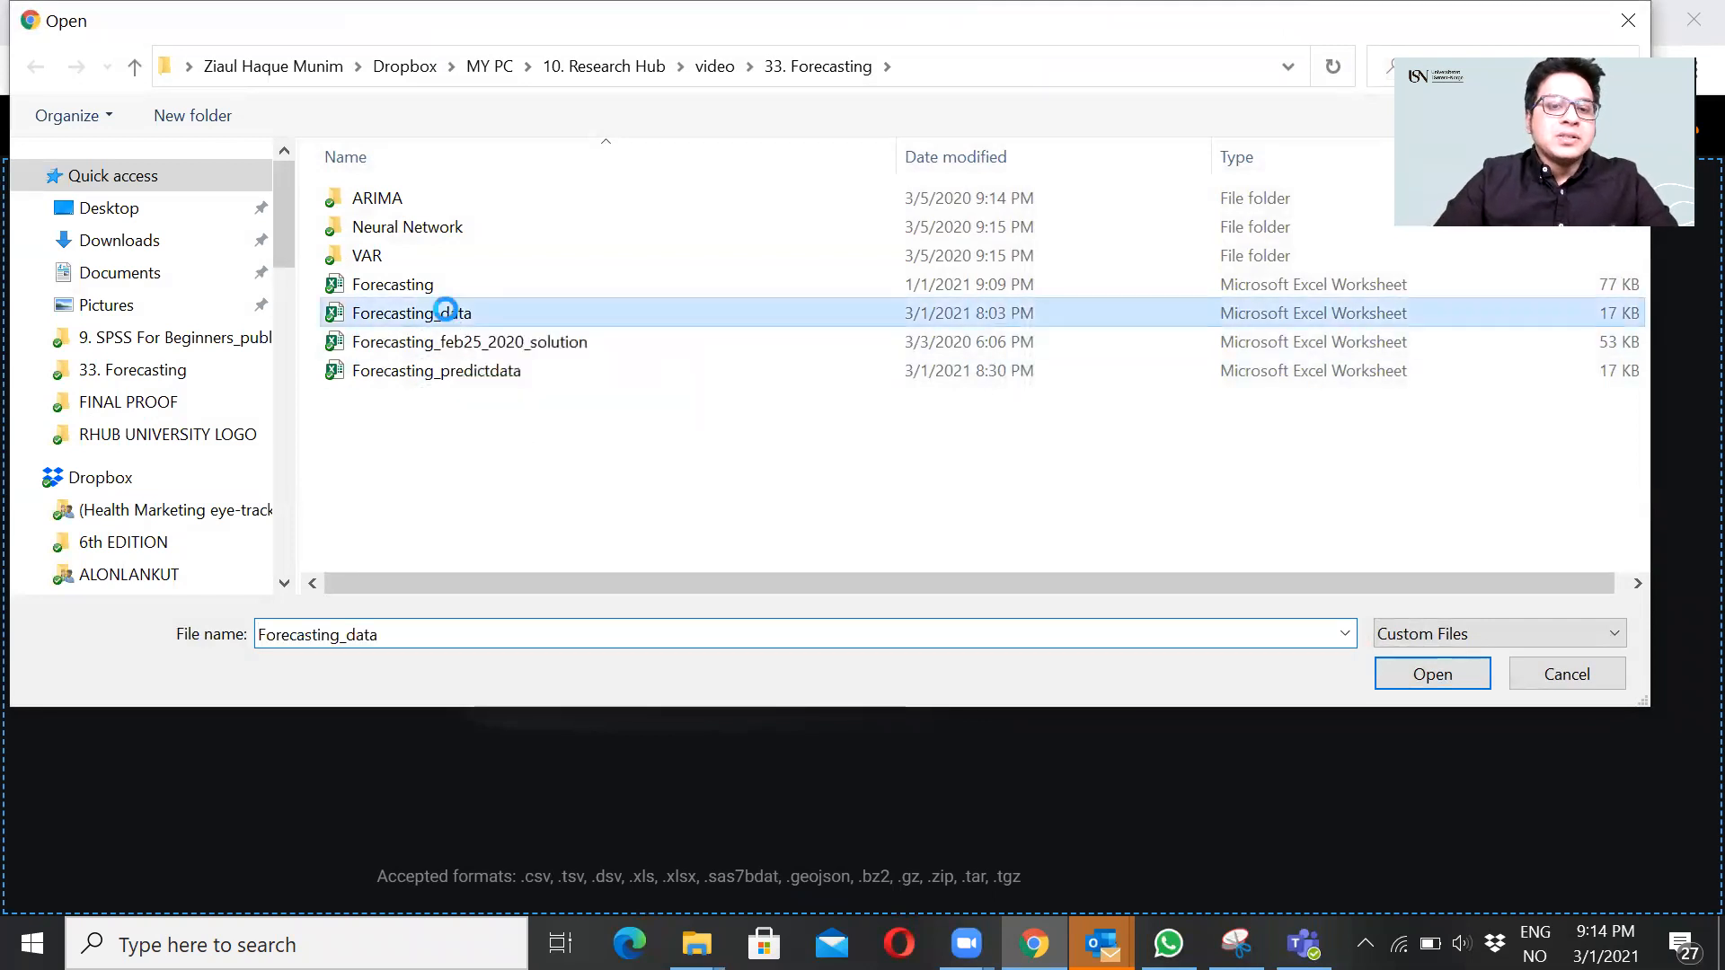
right_click(447, 312)
click(573, 90)
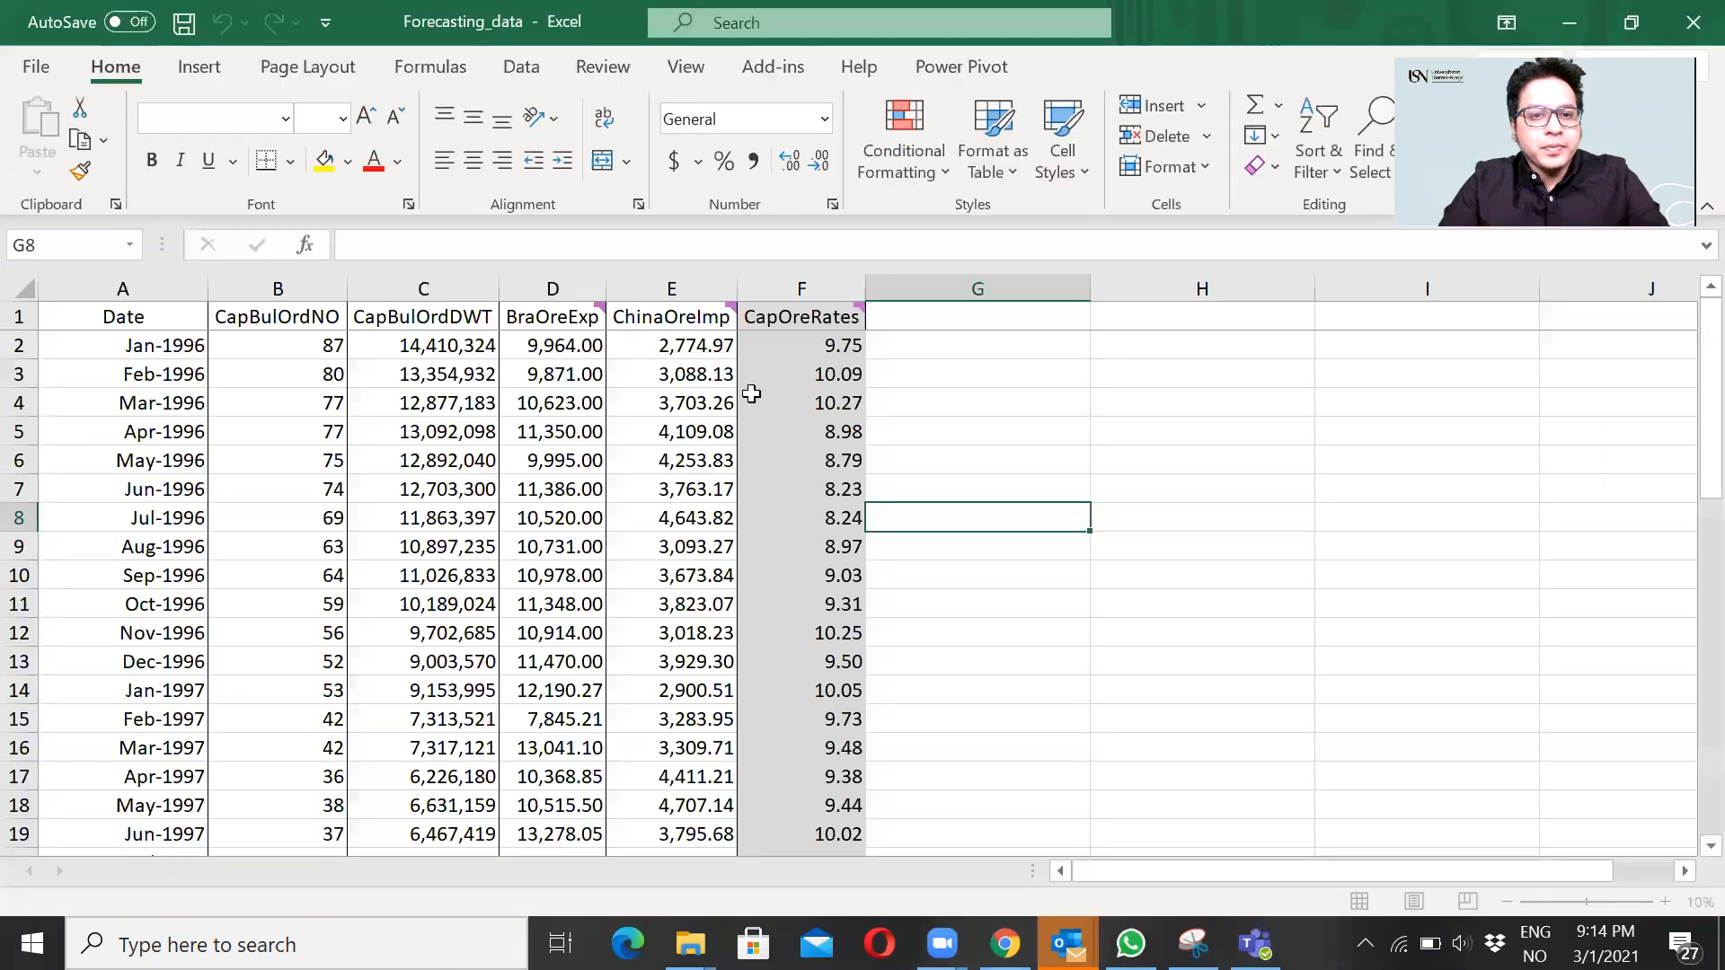
Step: Select the whole monthly dataset from January 1996 to December 1999, across the Date through CapOreRates columns
click(160, 342)
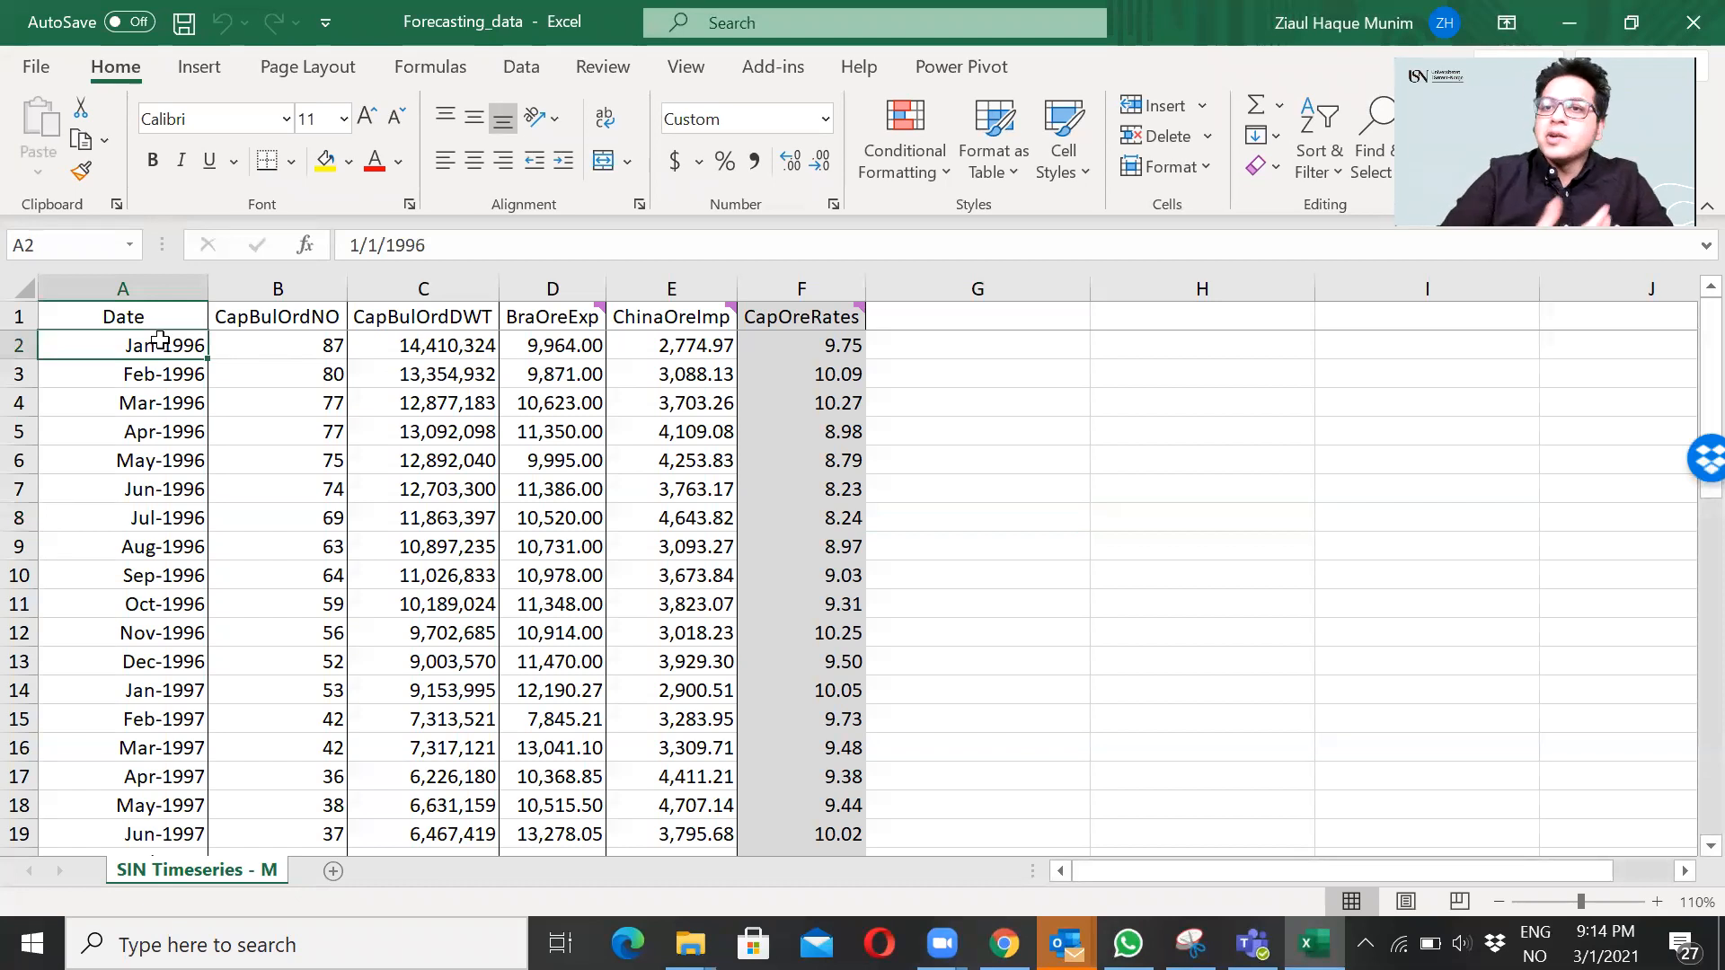
key(Up)
key(Down)
key(shift+Down)
key(shift+Down)
key(shift+Down)
key(shift+Down)
key(shift+Down)
key(shift+Down)
key(shift+Down)
key(shift+Down)
key(shift+Down)
key(shift+Down)
key(shift+Down)
key(shift+Down)
key(shift+Down)
key(shift+Down)
key(shift+Down)
key(shift+Down)
key(shift+Down)
key(shift+Down)
key(shift+Down)
key(shift+Down)
key(shift+Down)
key(shift+Down)
key(shift+Down)
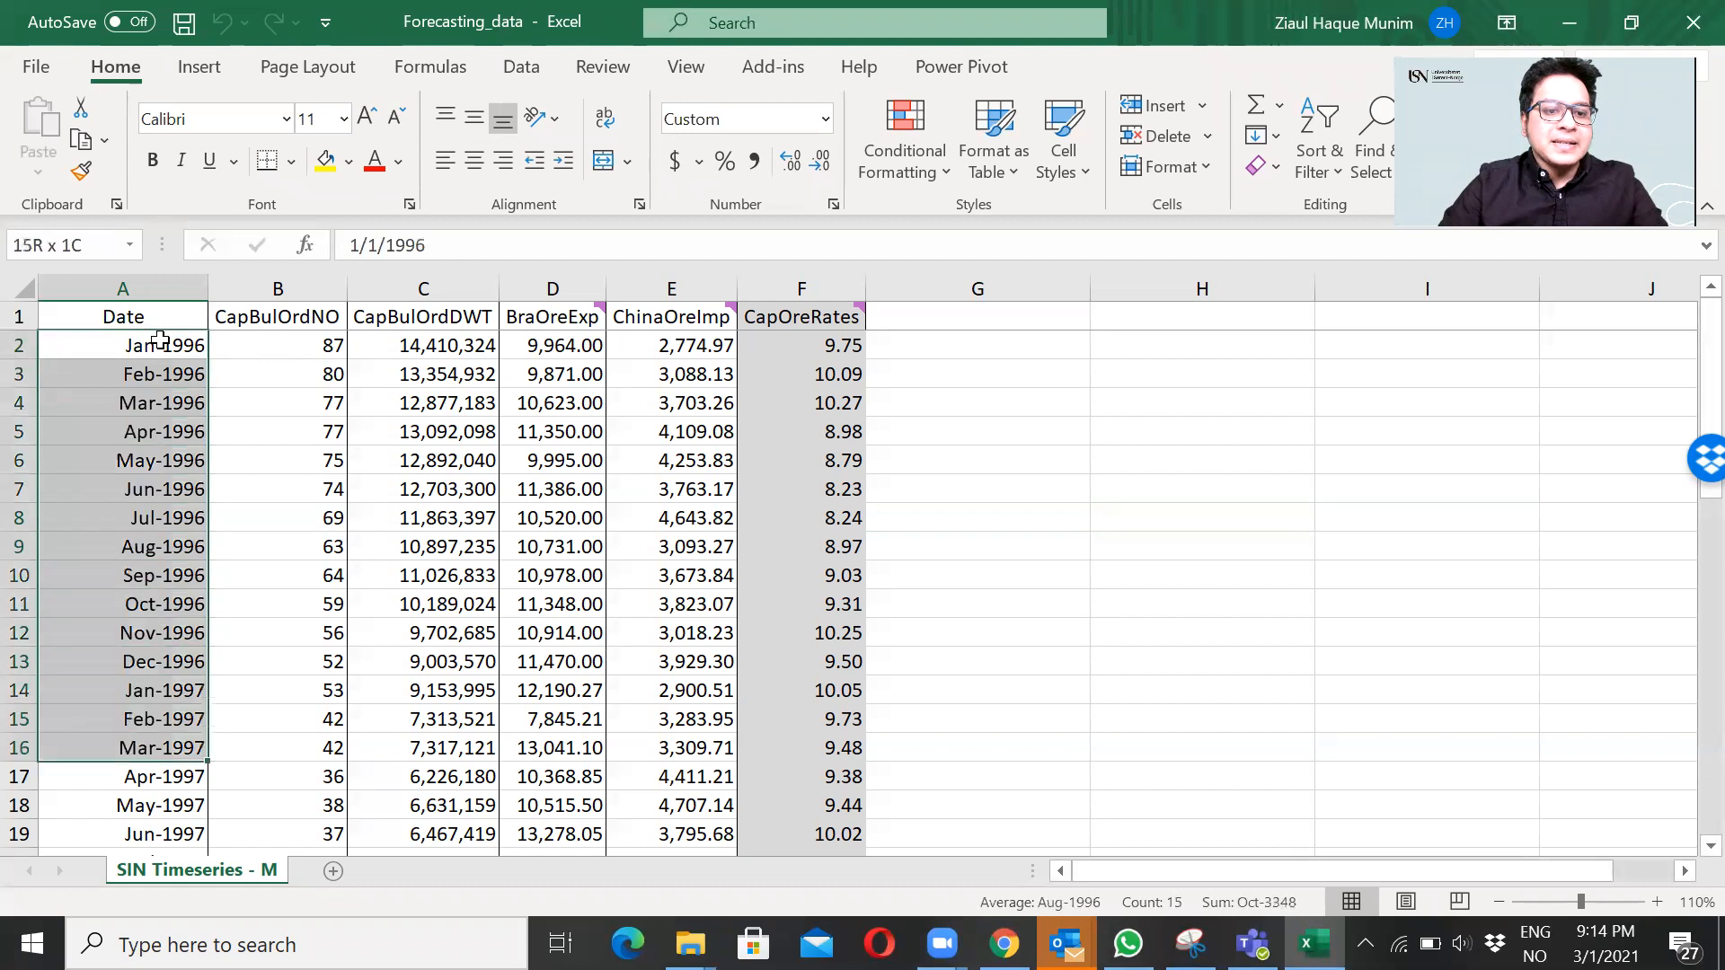
key(shift+Down)
key(shift+Down)
key(shift+Down)
key(shift+Down)
key(shift+Down)
key(shift+Down)
key(shift+Down)
key(shift+Down)
key(shift+Down)
key(shift+Down)
key(shift+Down)
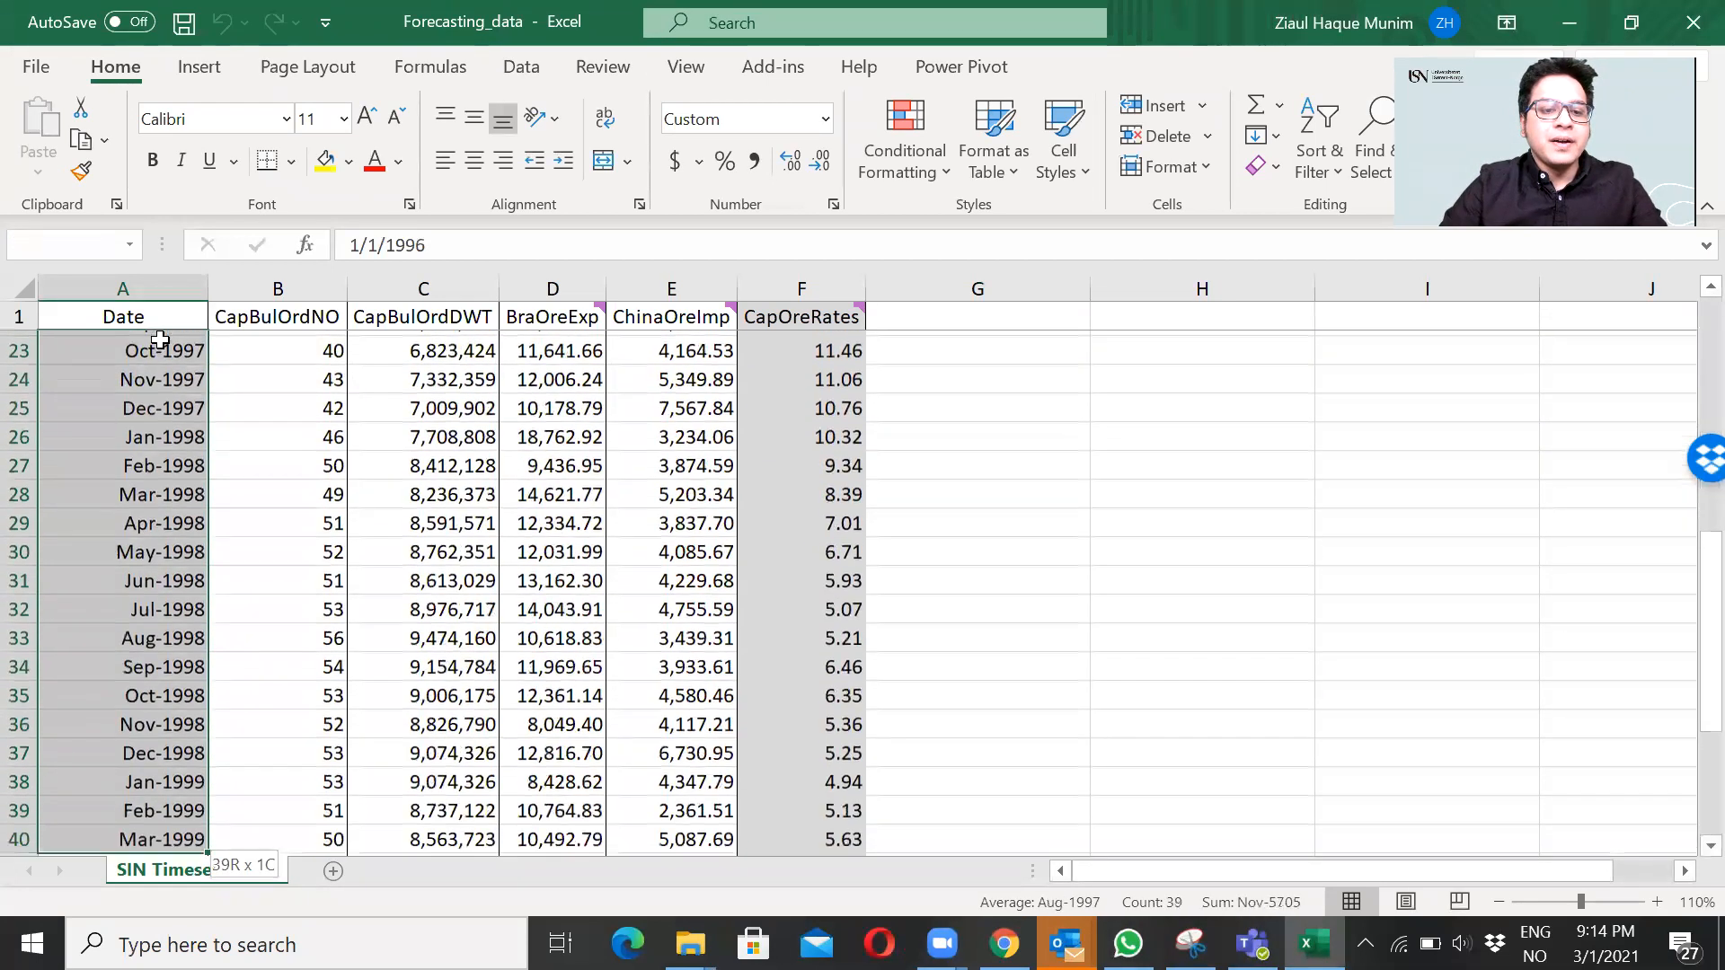
key(shift+Down)
key(shift+Down)
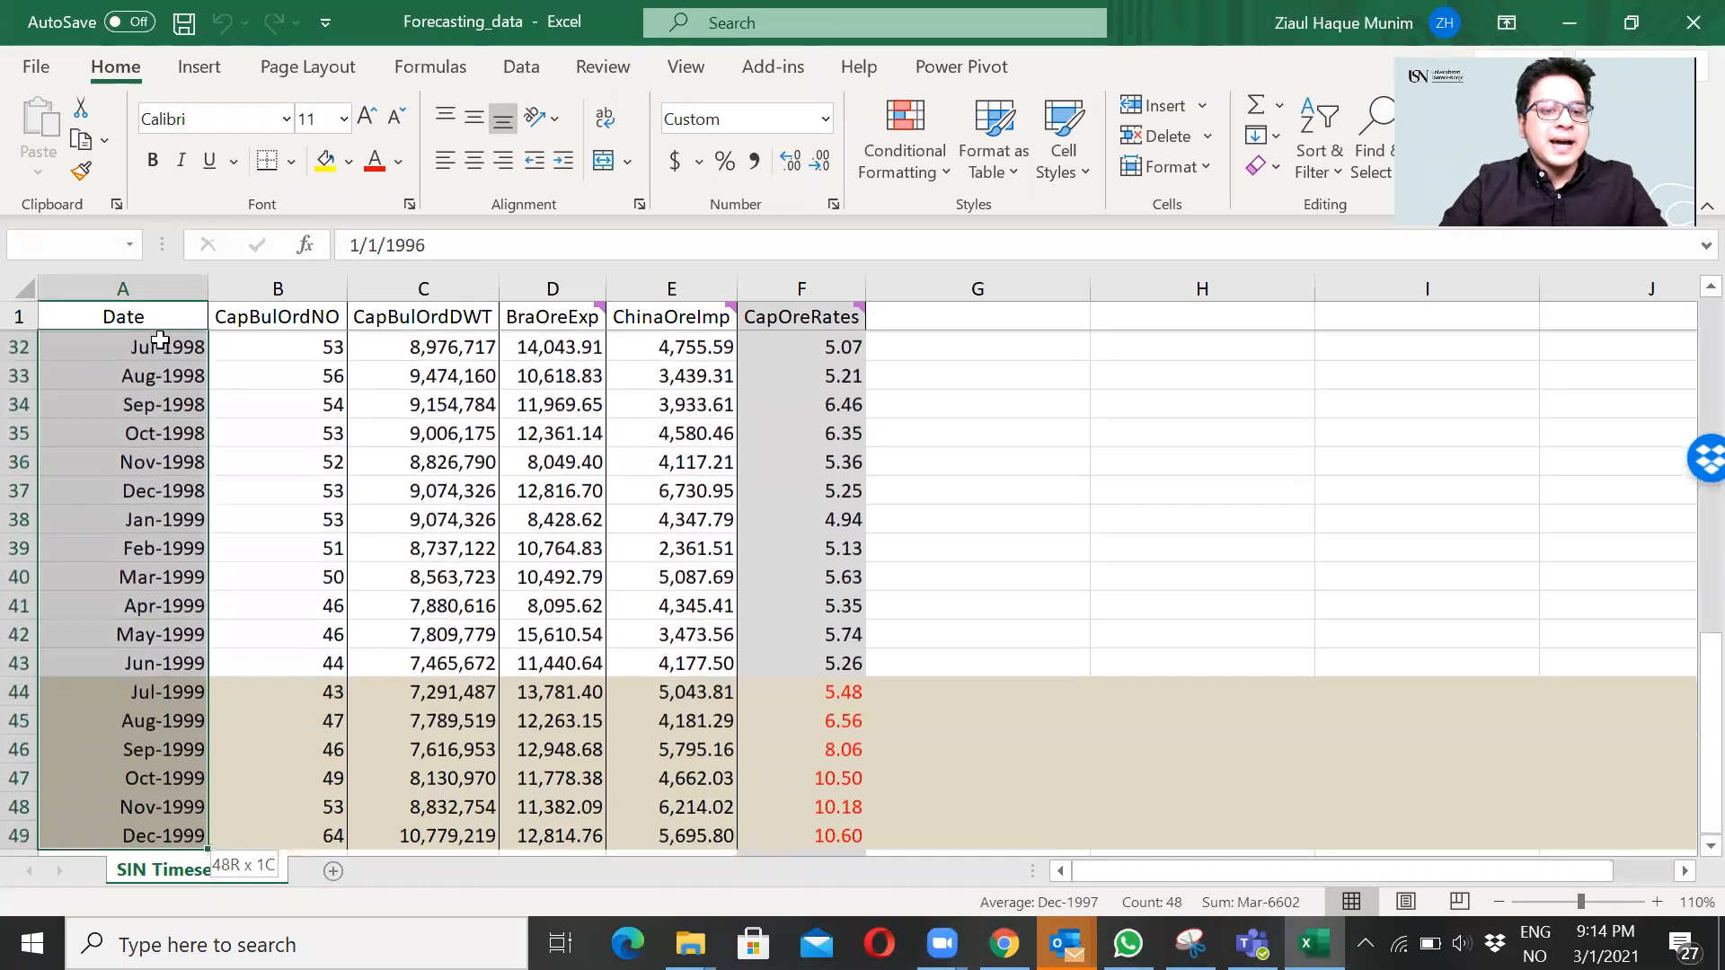
key(shift+Right)
key(shift+Right)
key(shift+Right)
key(shift+Right)
key(shift+Right)
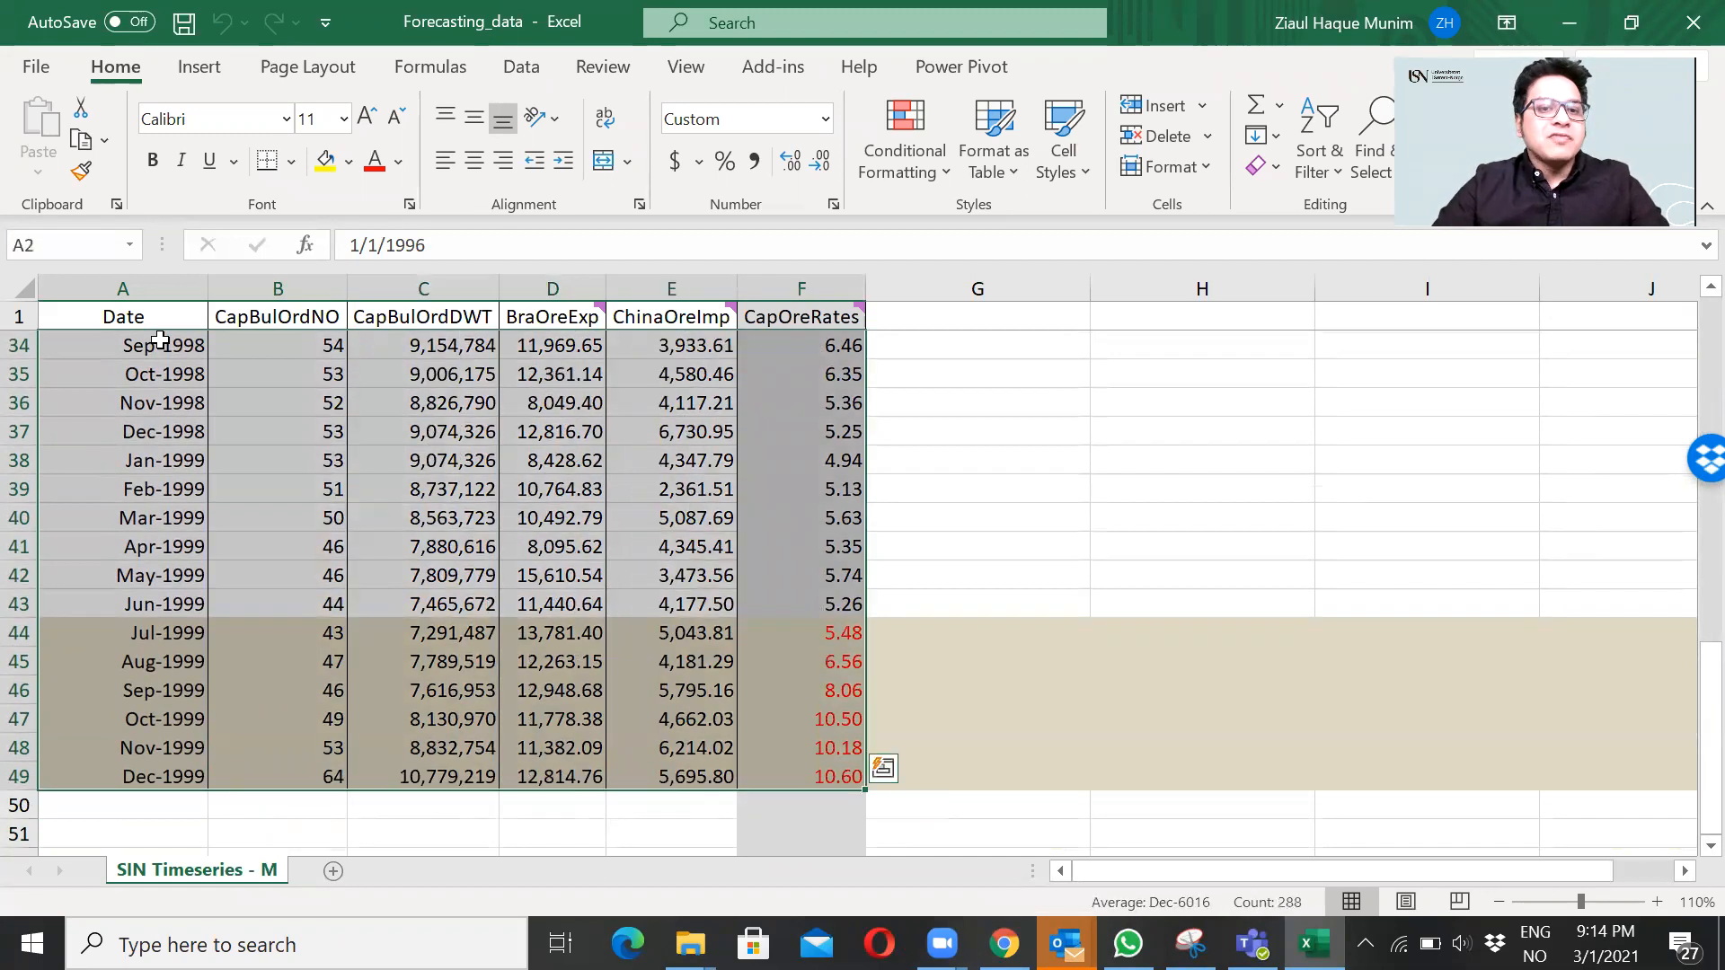
Step: Examine the CapOreRates column and the highlighted July to December 1999 rows, and close the workbook
click(804, 285)
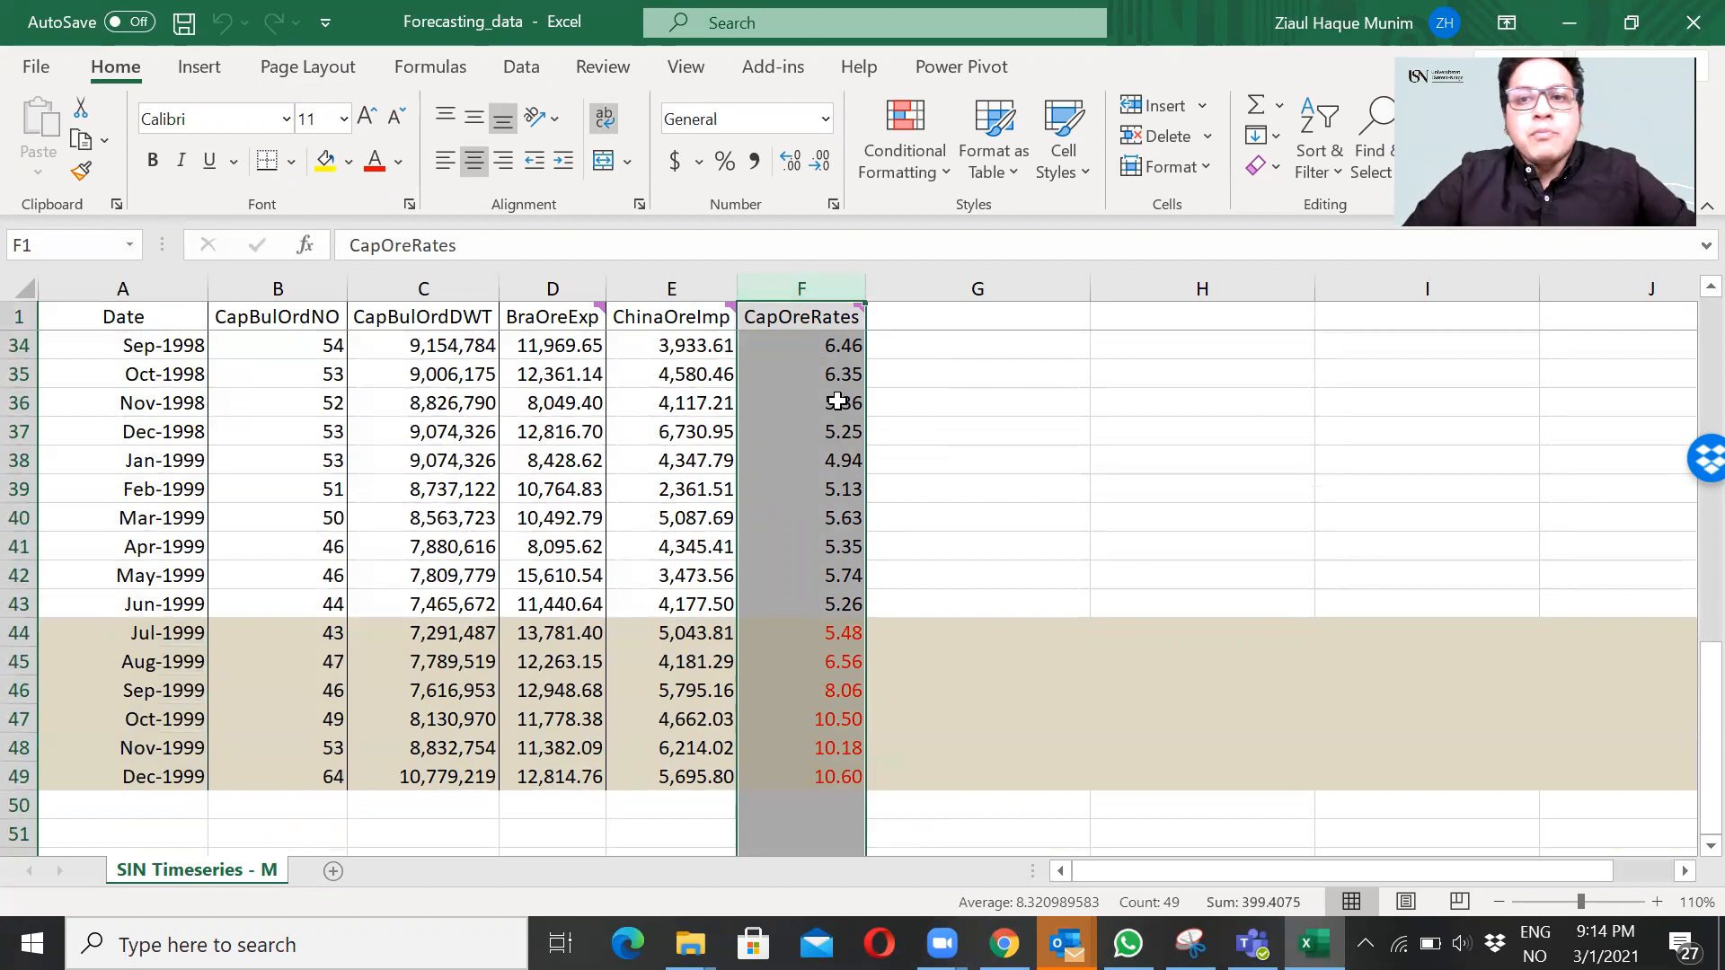
click(825, 637)
key(shift+Down)
key(shift+Down)
key(shift+Down)
key(shift+Down)
key(shift+Down)
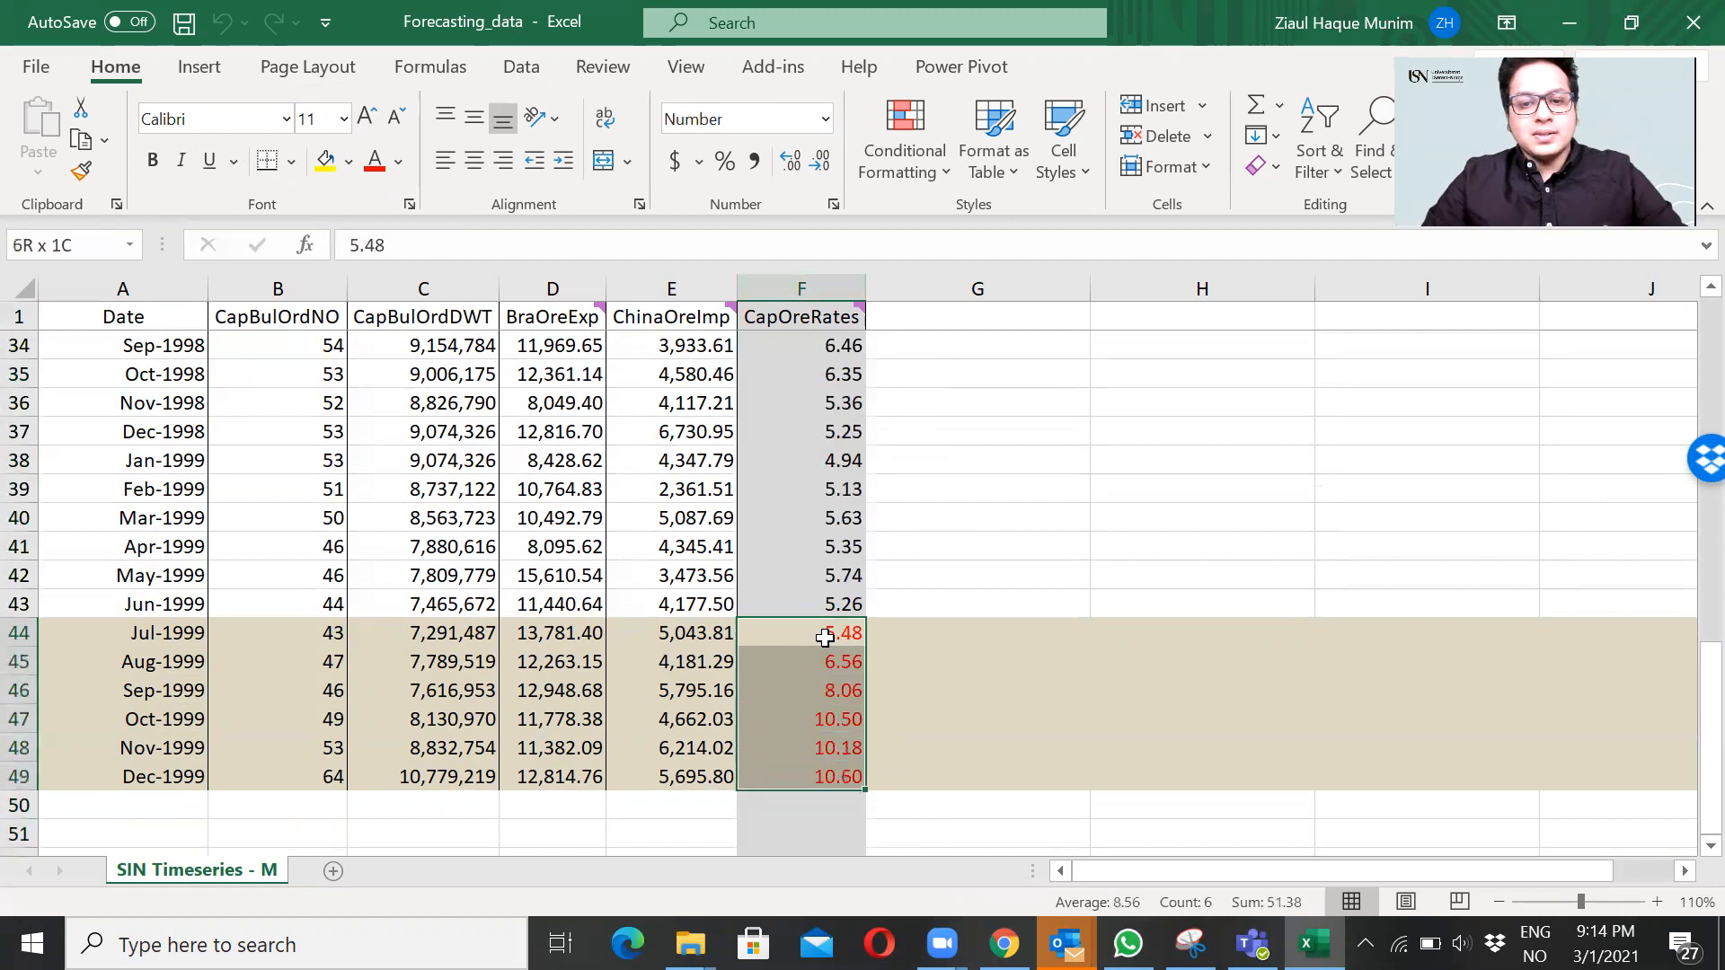
click(1189, 489)
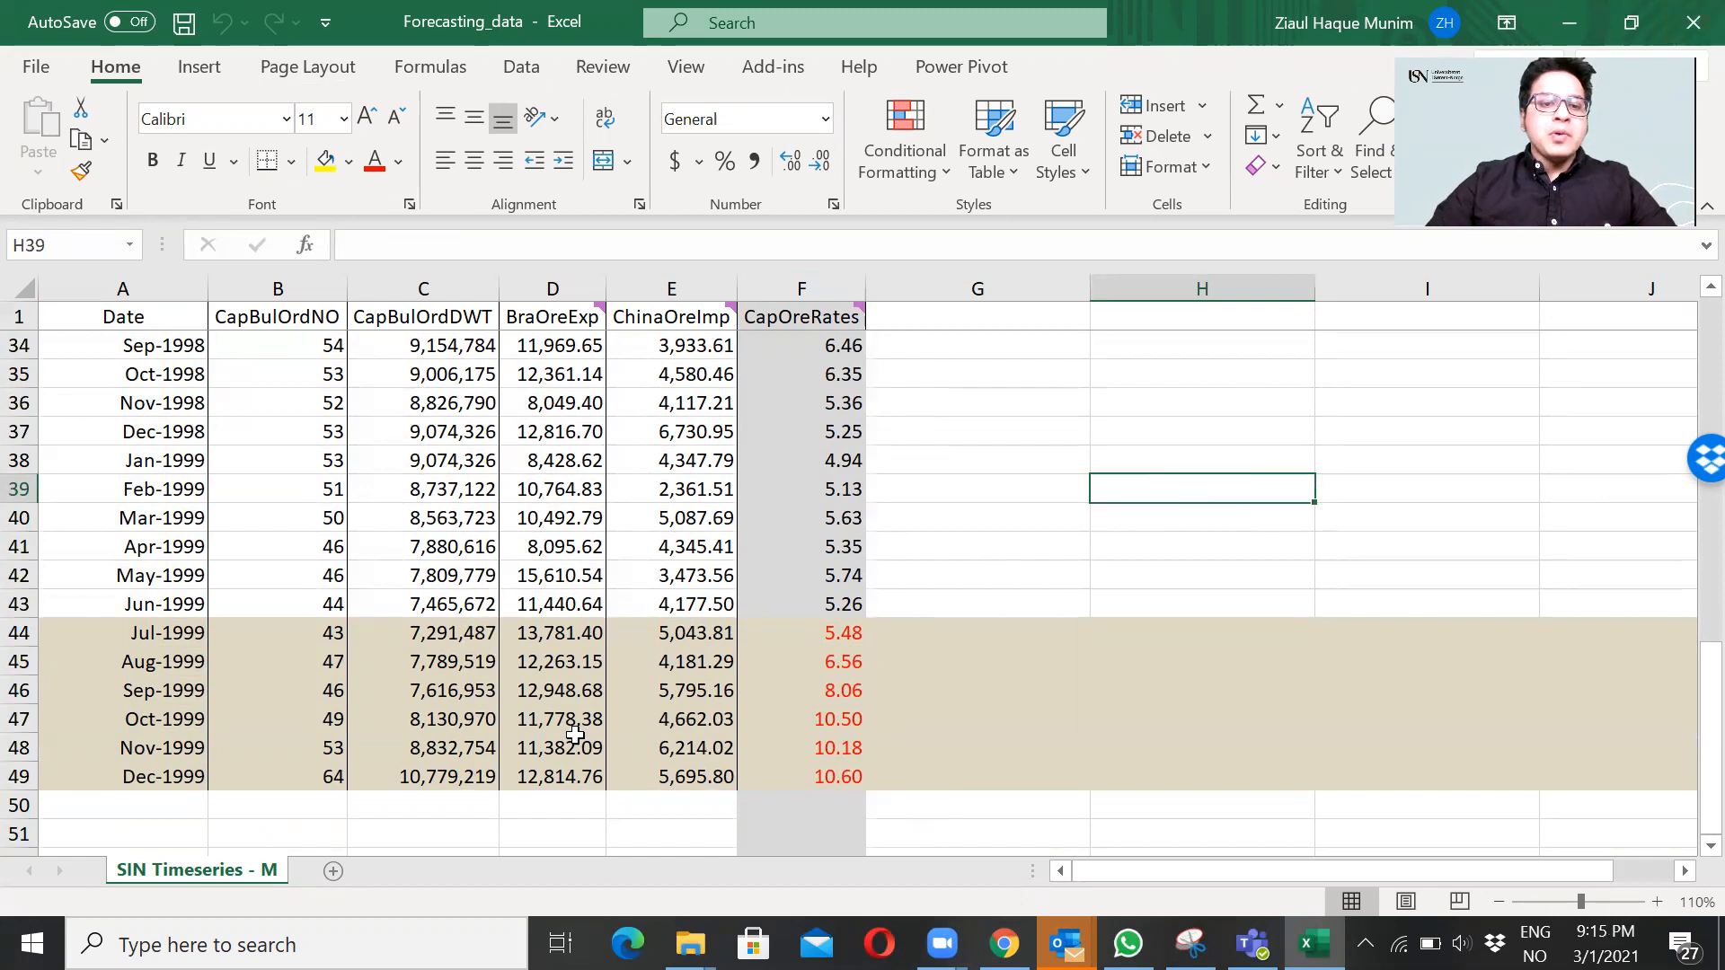
drag(135, 629, 862, 778)
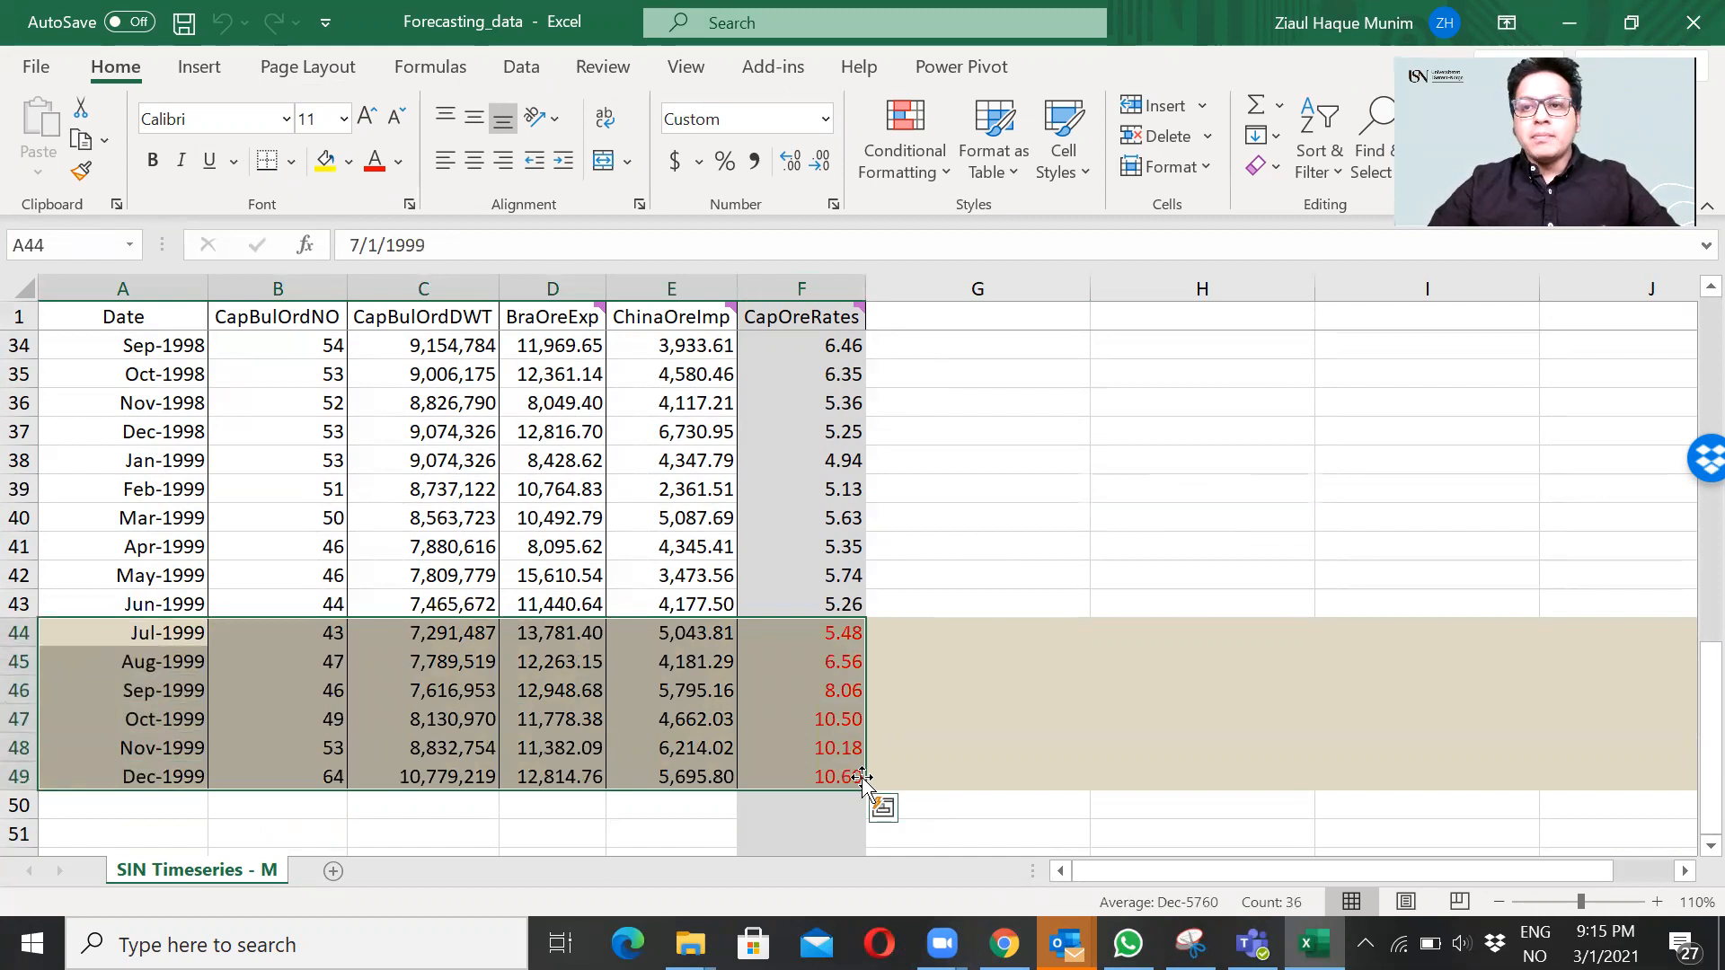
click(1683, 18)
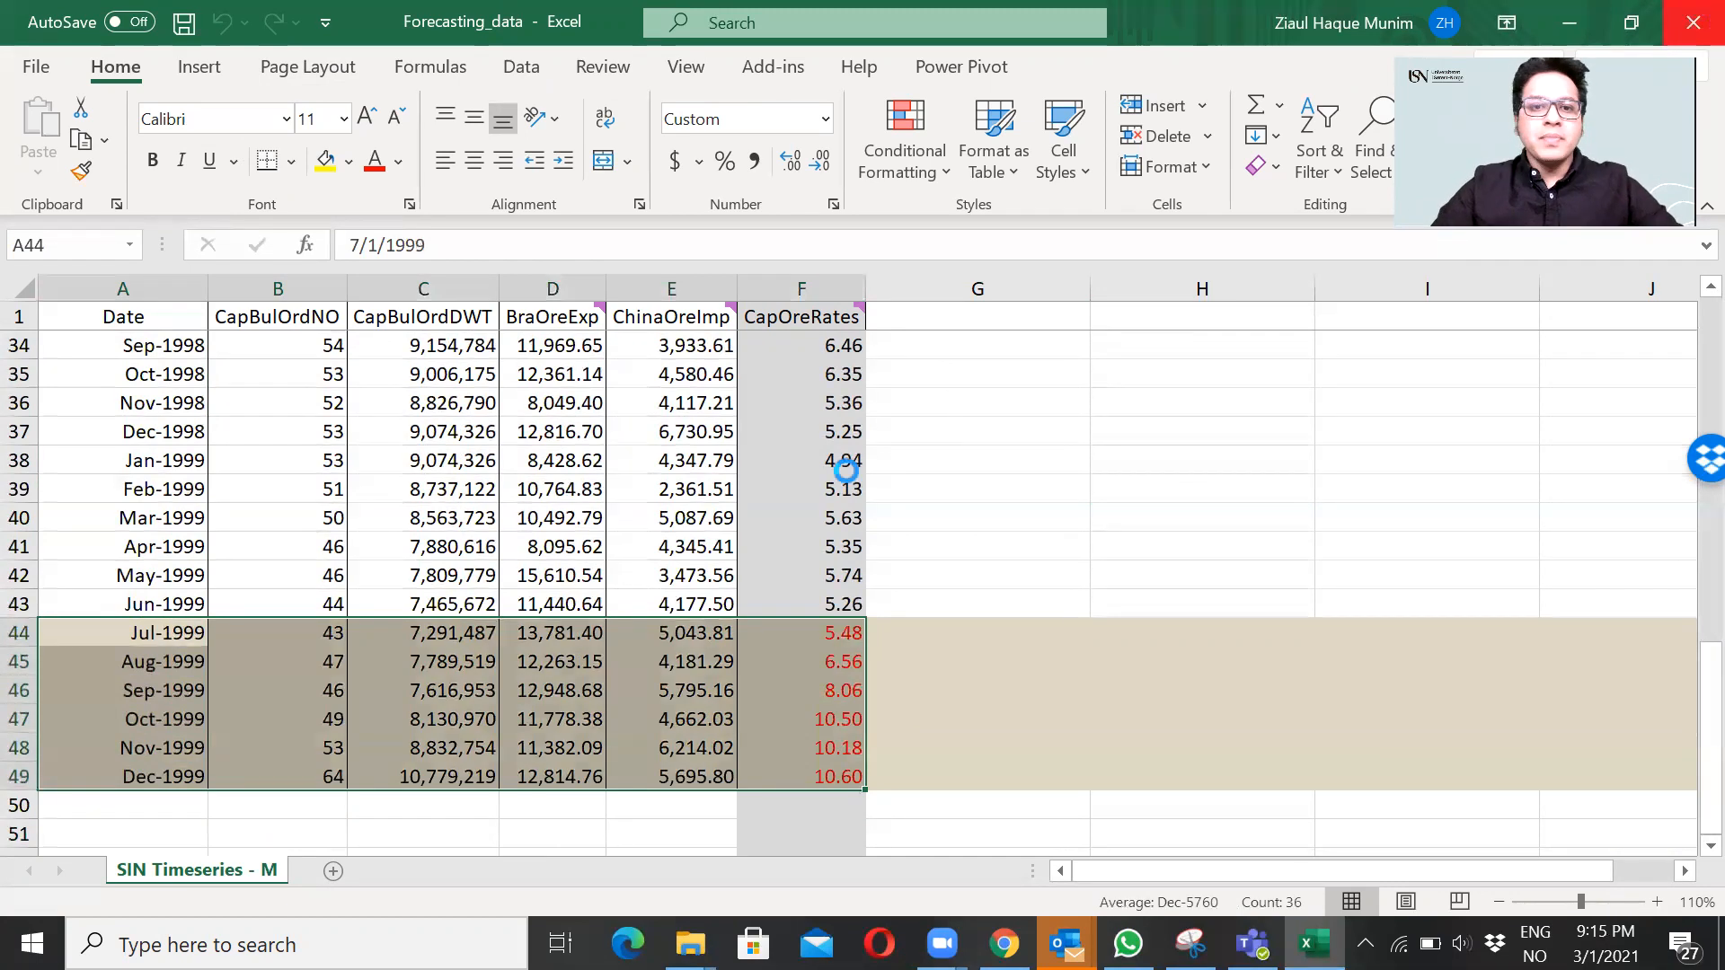
Step: Upload Forecasting_data as the project dataset in DataRobot and raise the worker count to 4
double_click(501, 309)
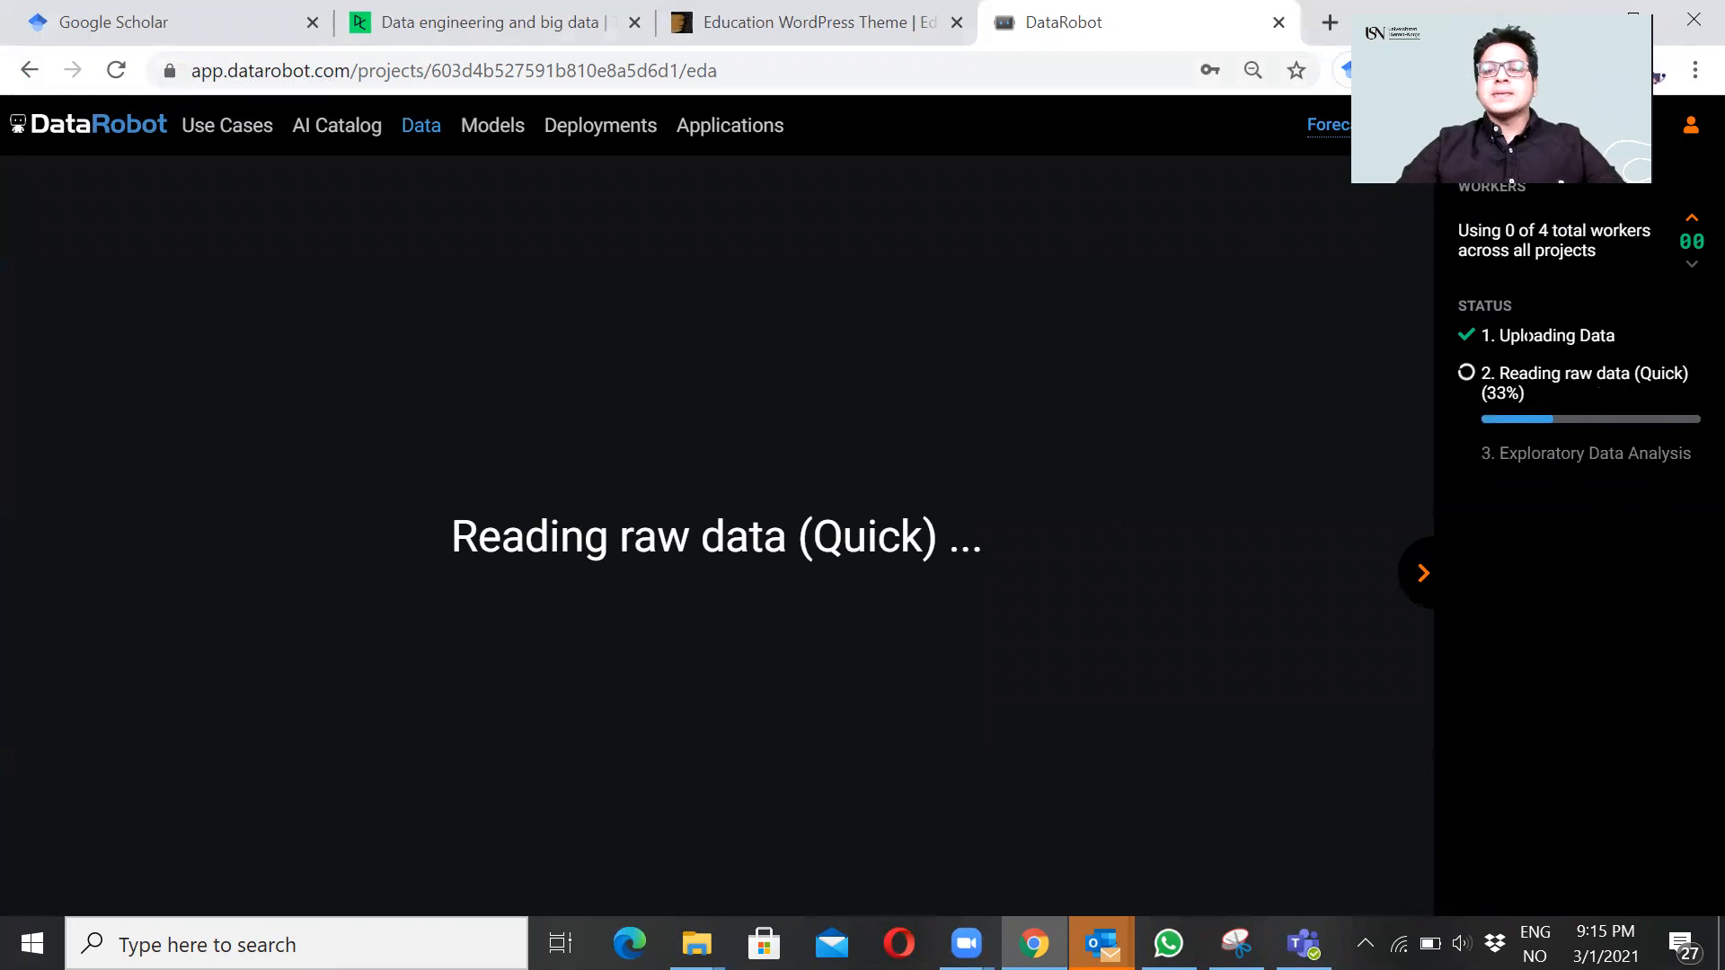
click(1692, 222)
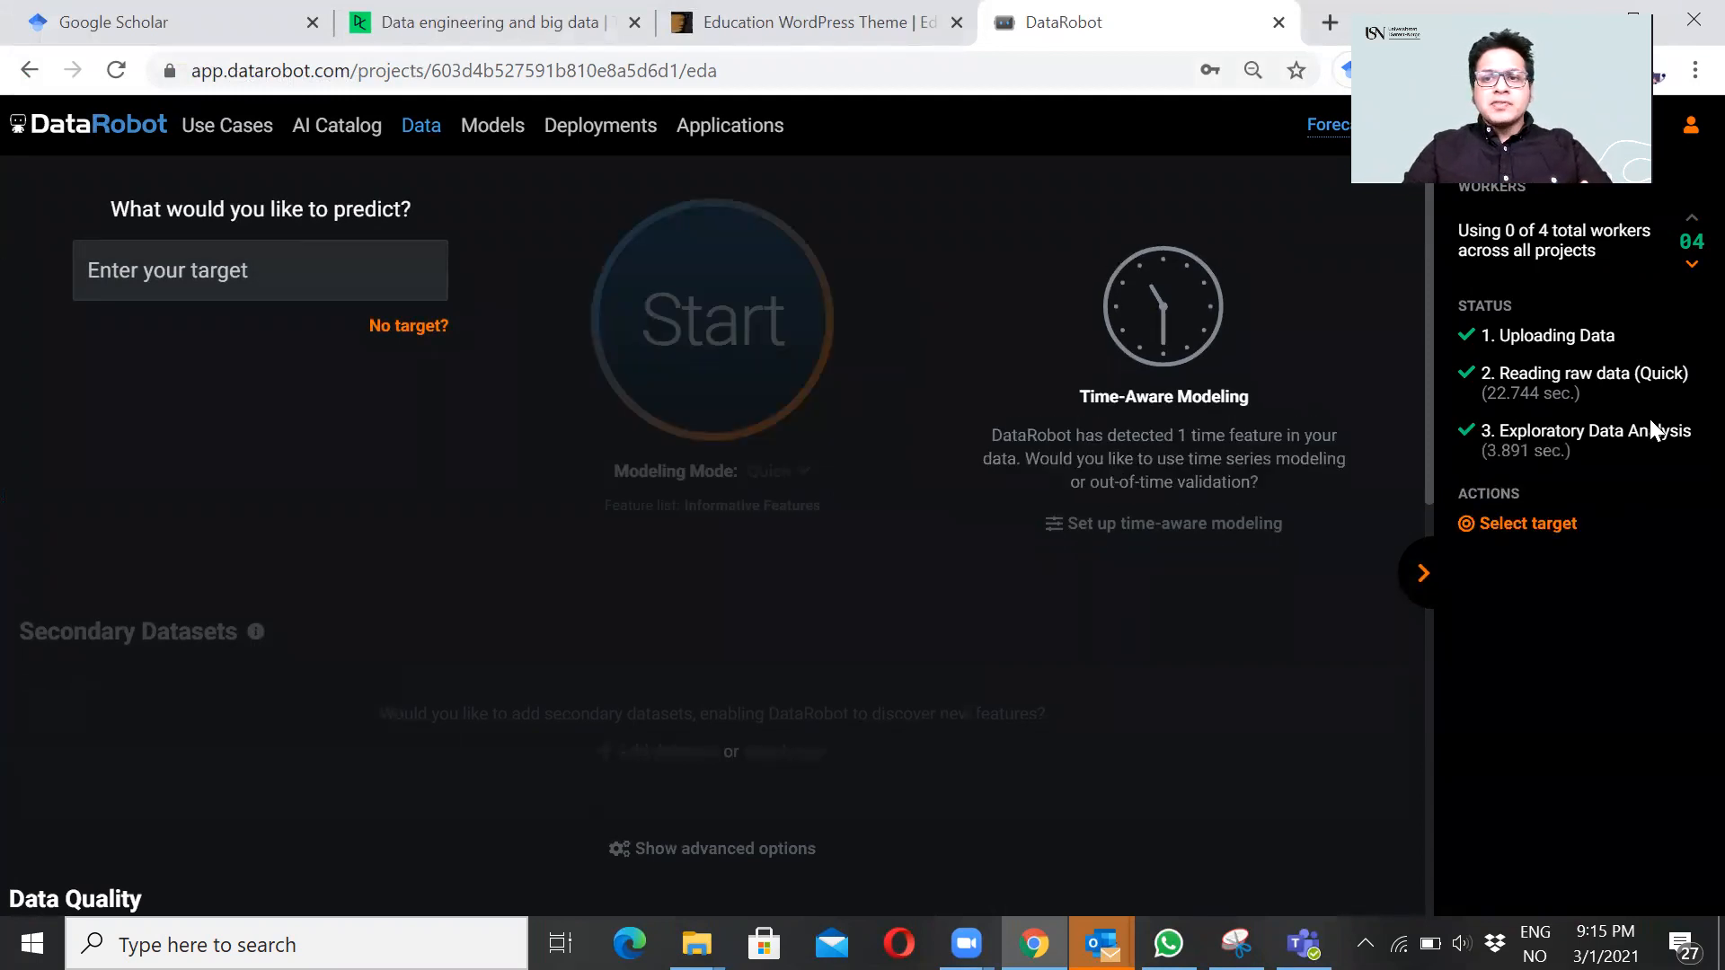
Step: Review the project's feature list, including the date-derived features, variable types and data quality warnings
scroll(1085, 670, down, 5)
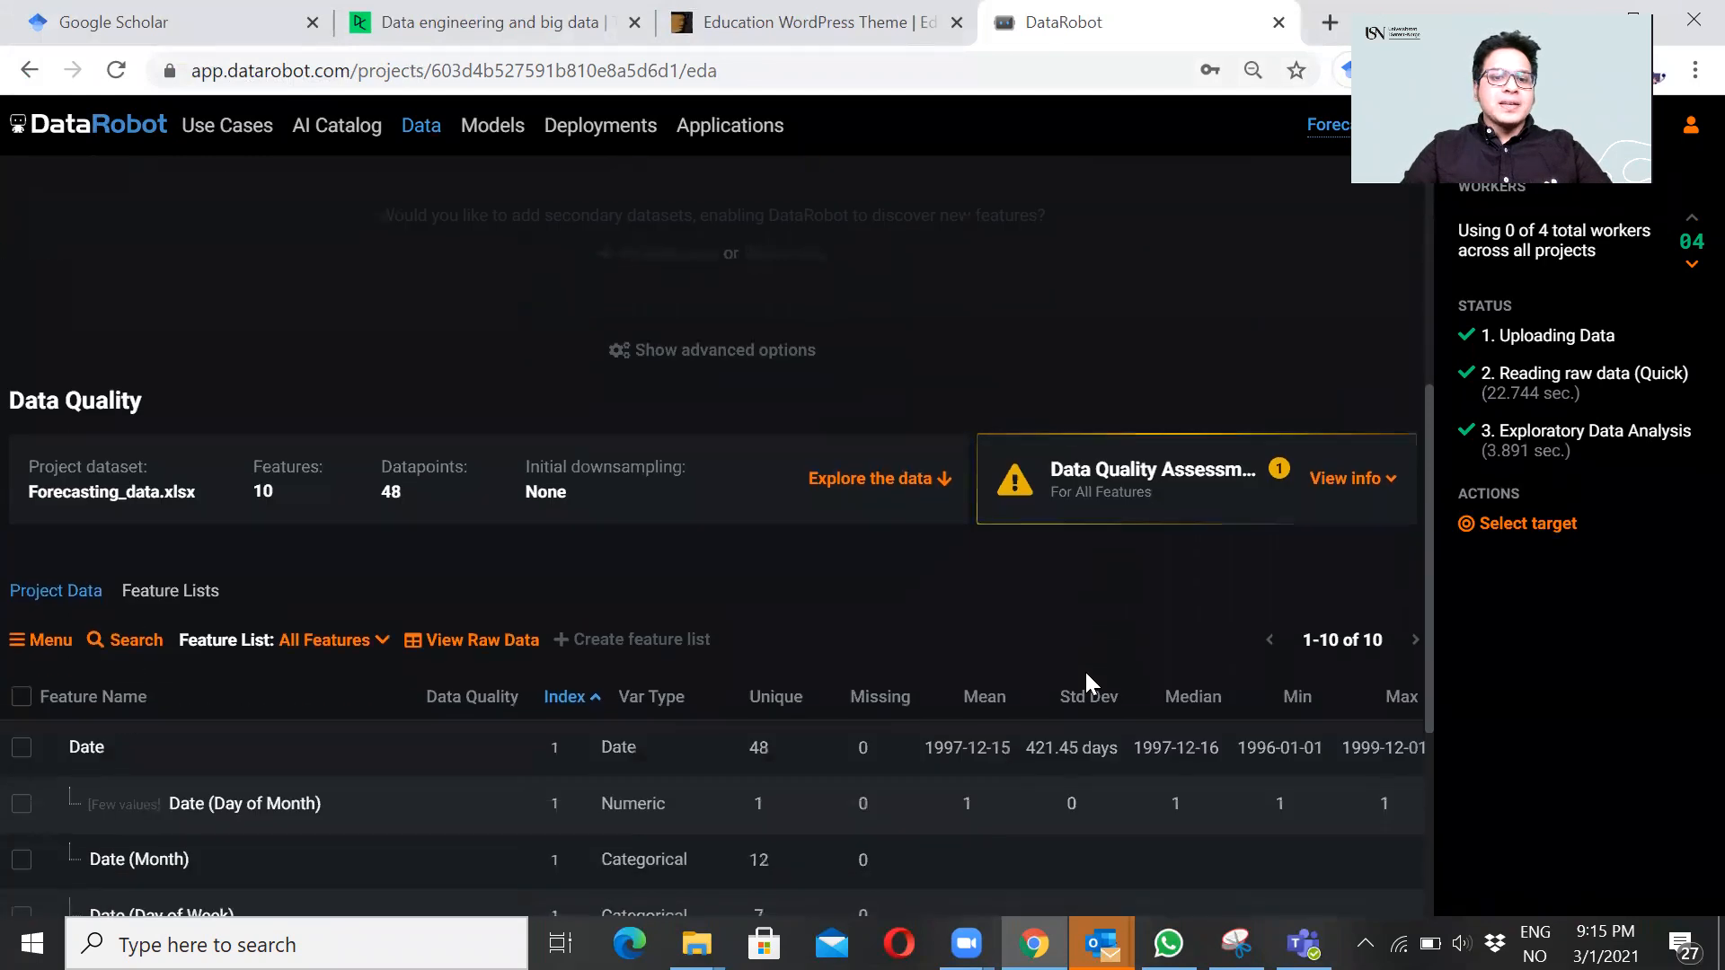
scroll(1085, 671, down, 3)
scroll(453, 735, down, 1)
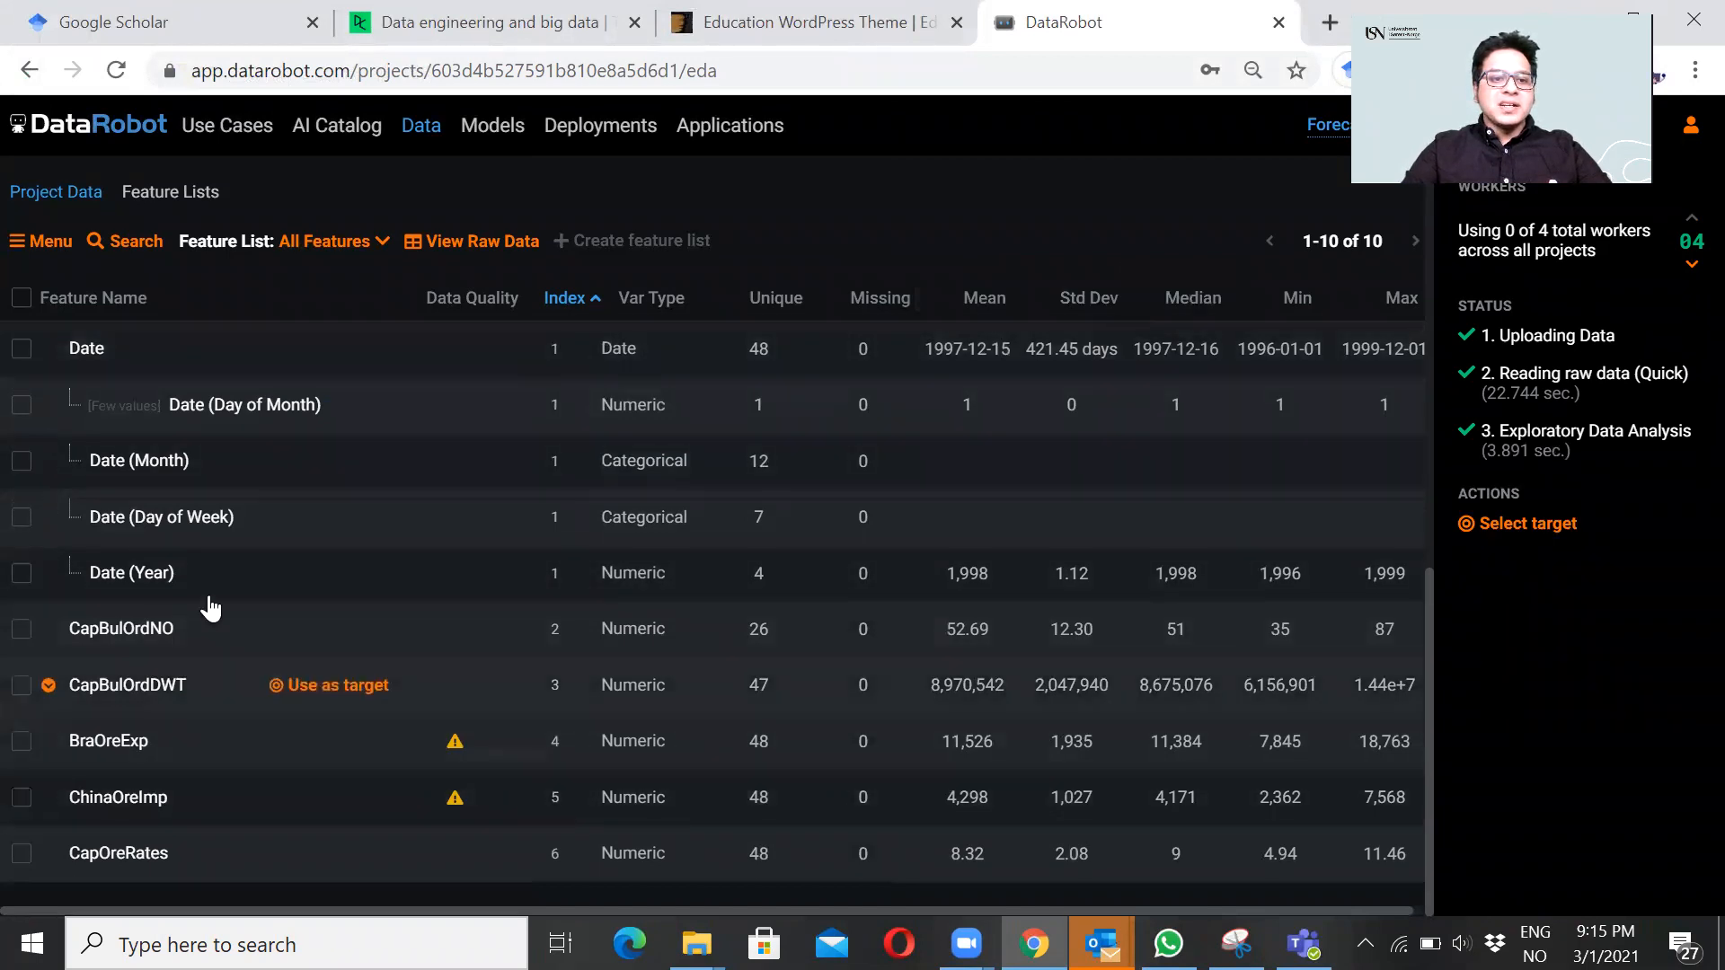
scroll(764, 578, up, 1)
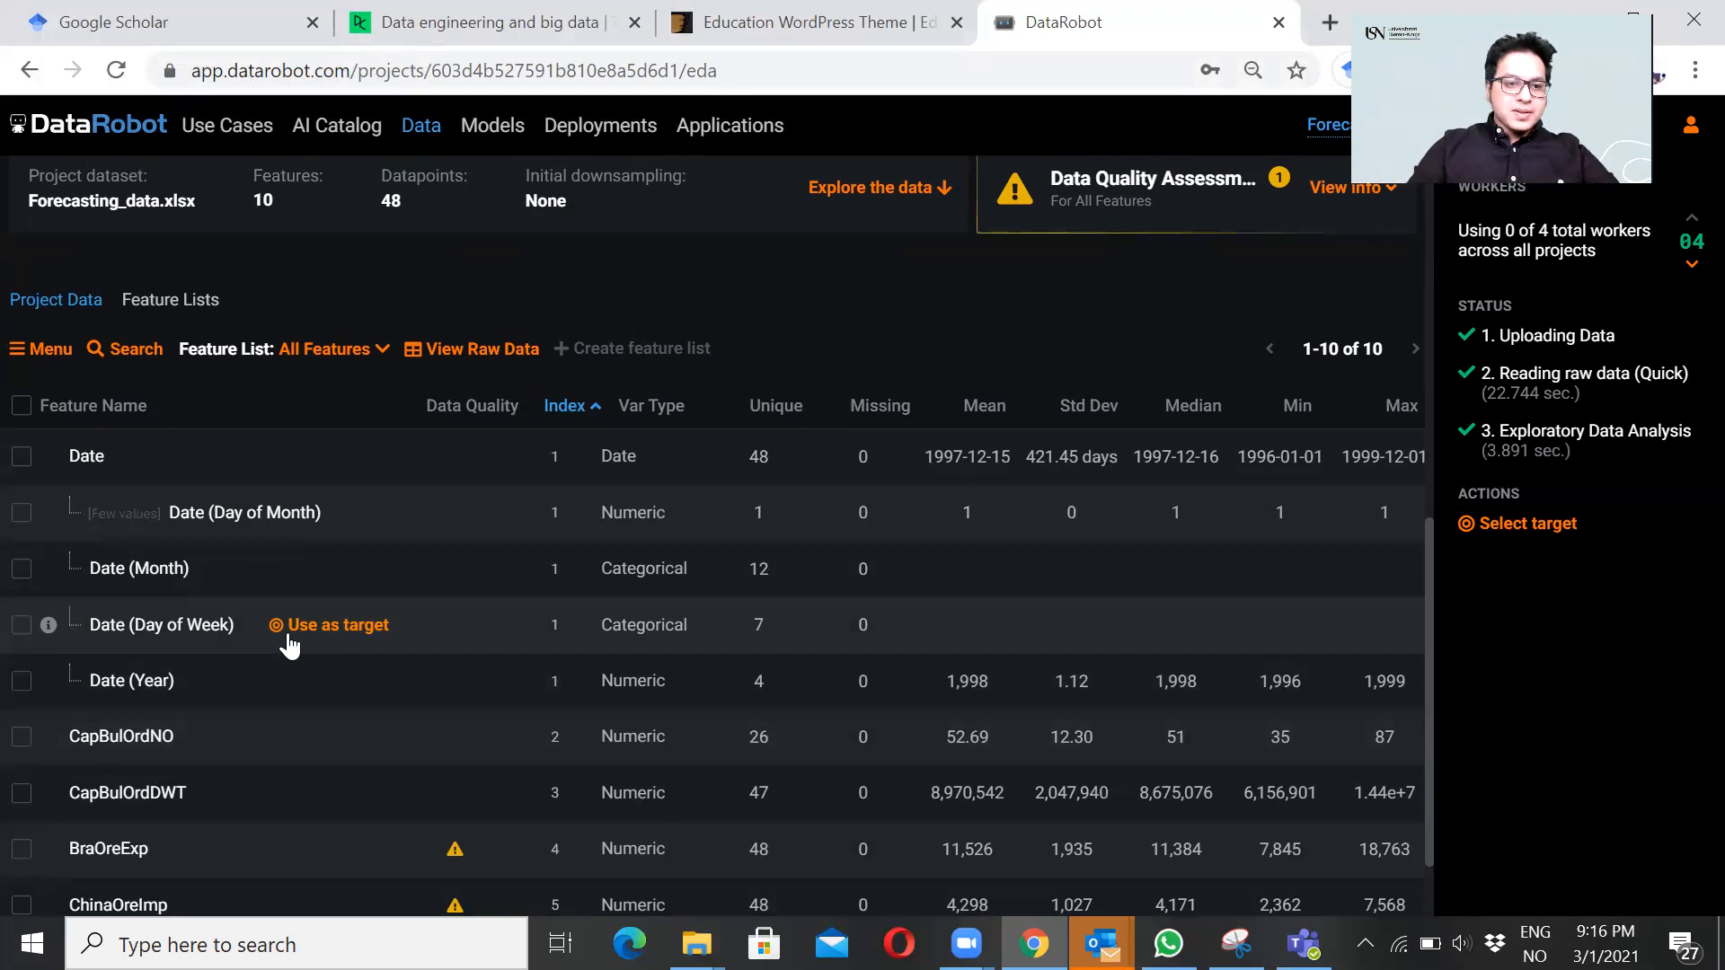
scroll(290, 646, down, 1)
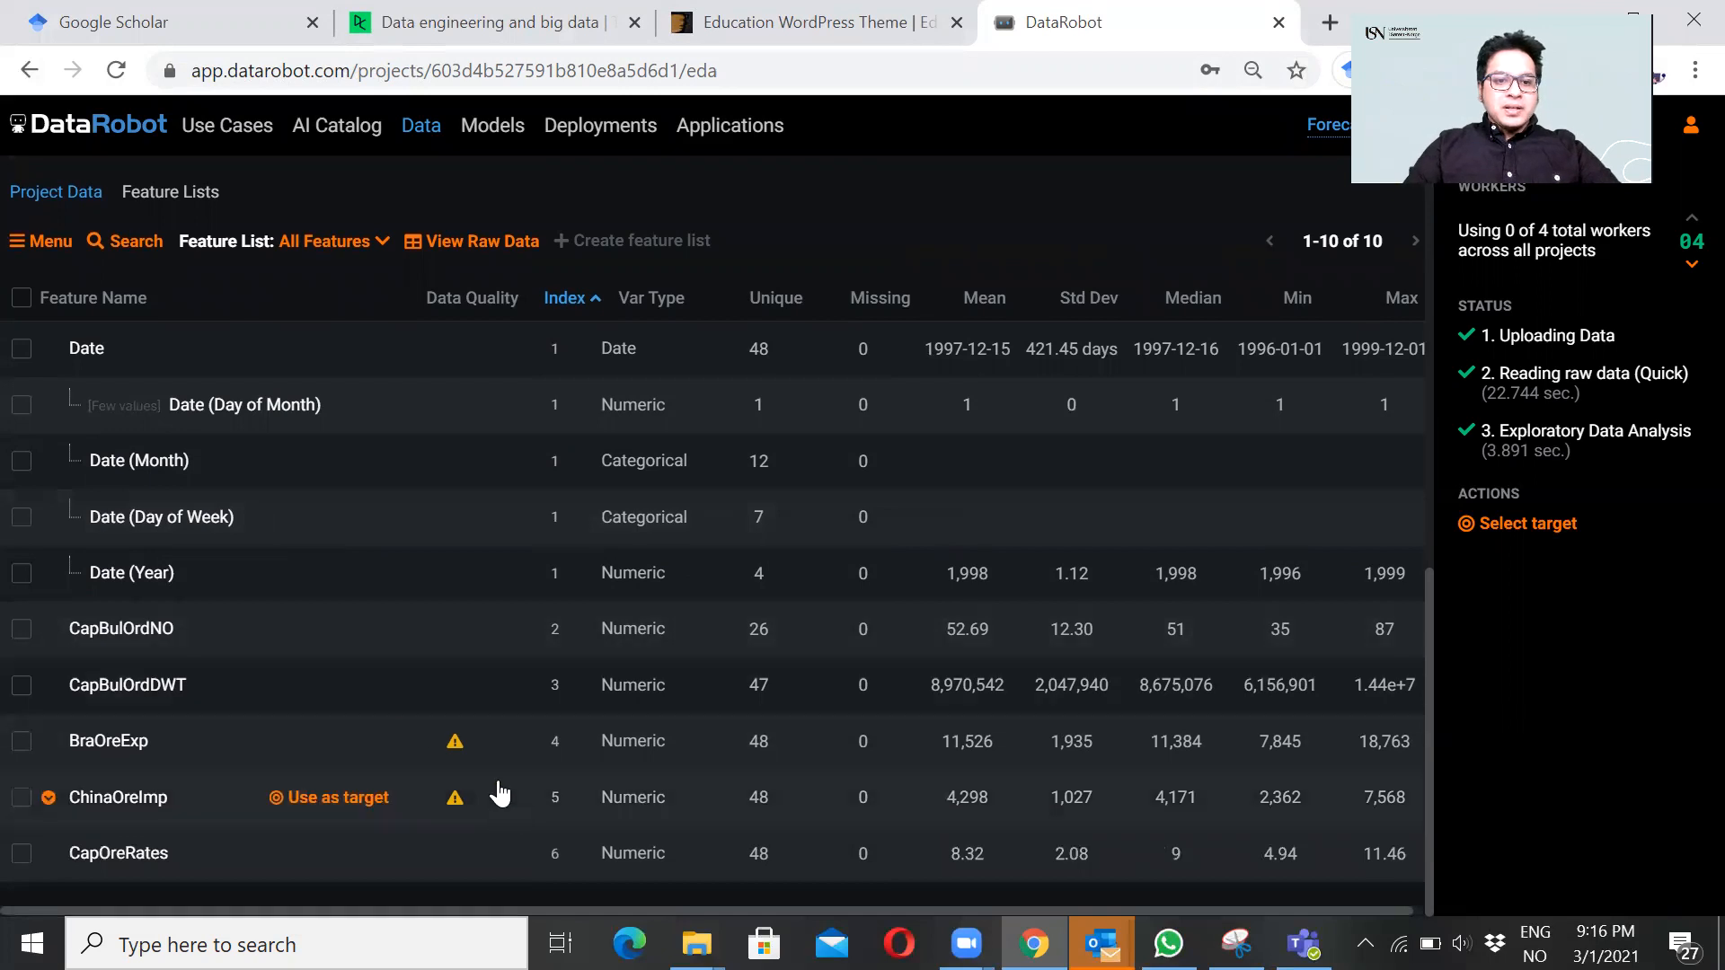
mouse_move(458, 747)
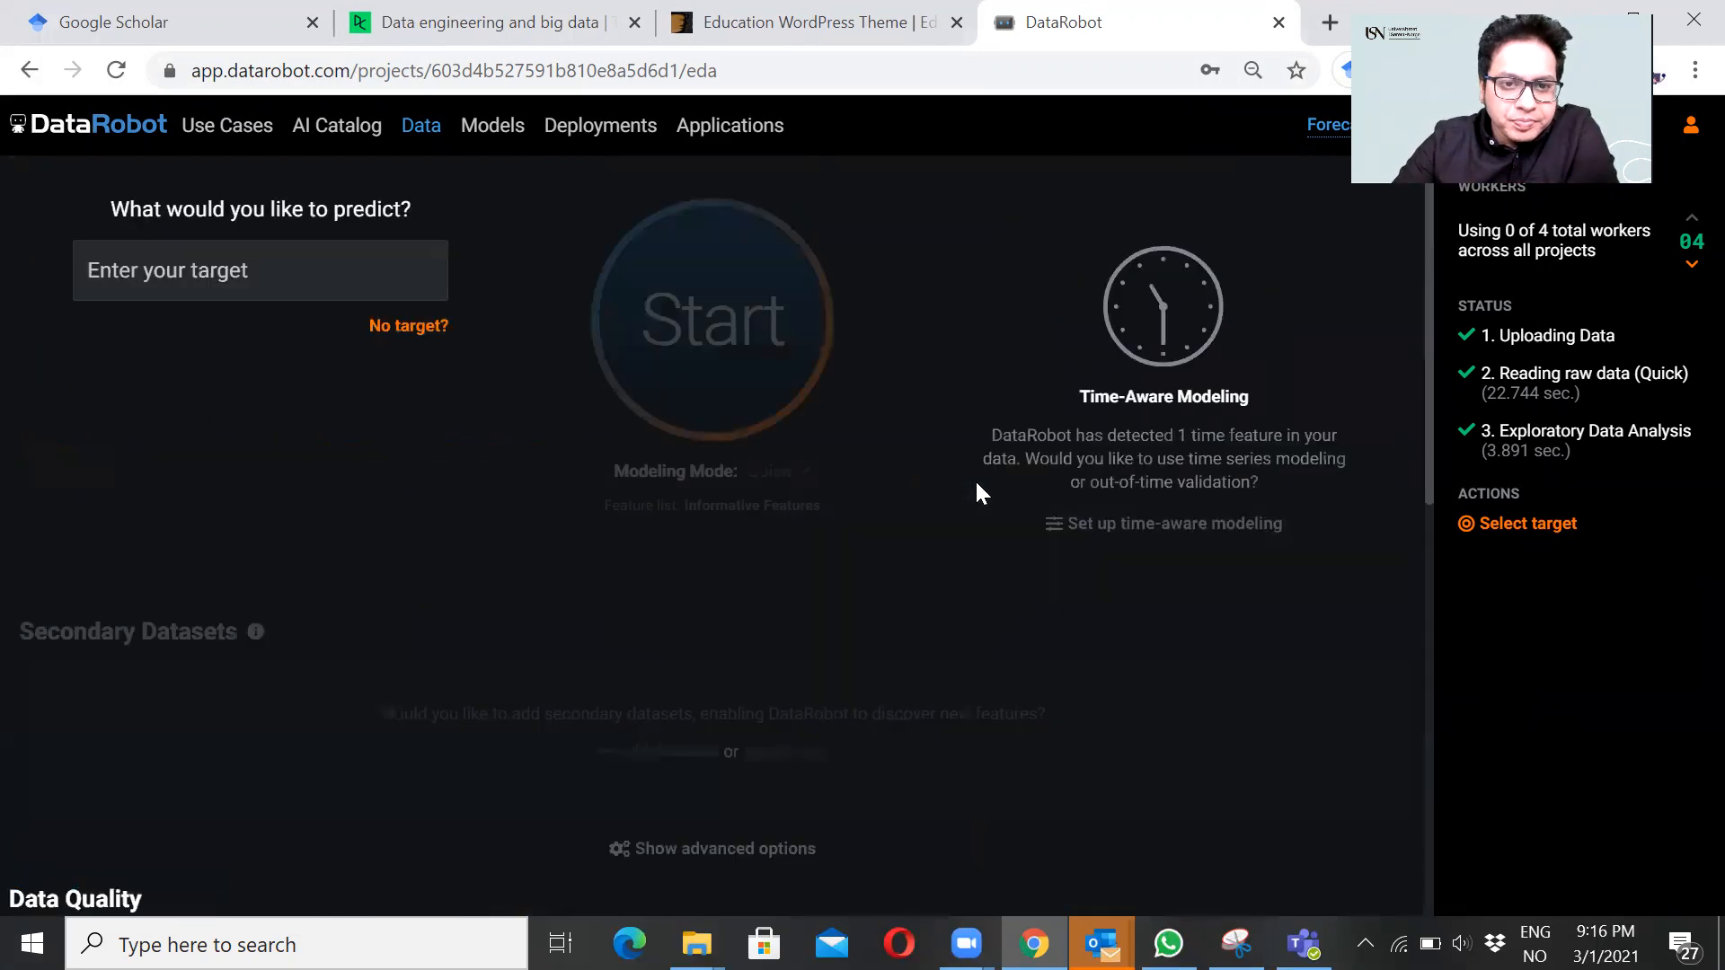
Step: Set CapOreRates as the prediction target from the feature list
click(280, 253)
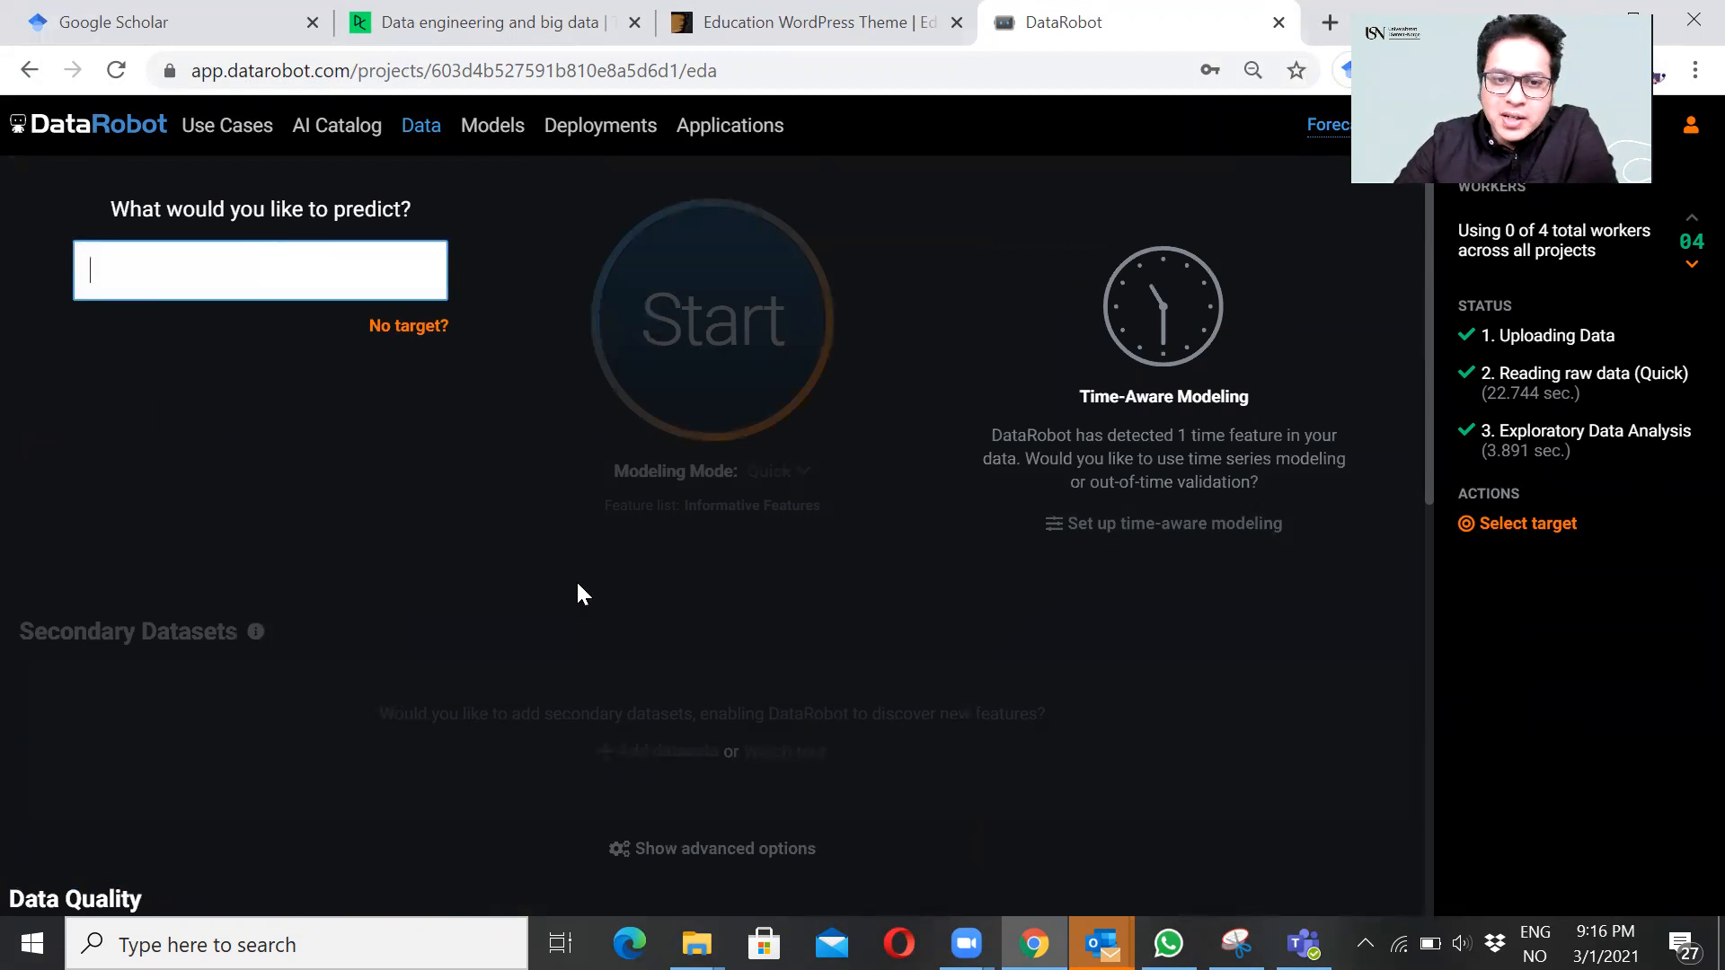
scroll(575, 579, down, 10)
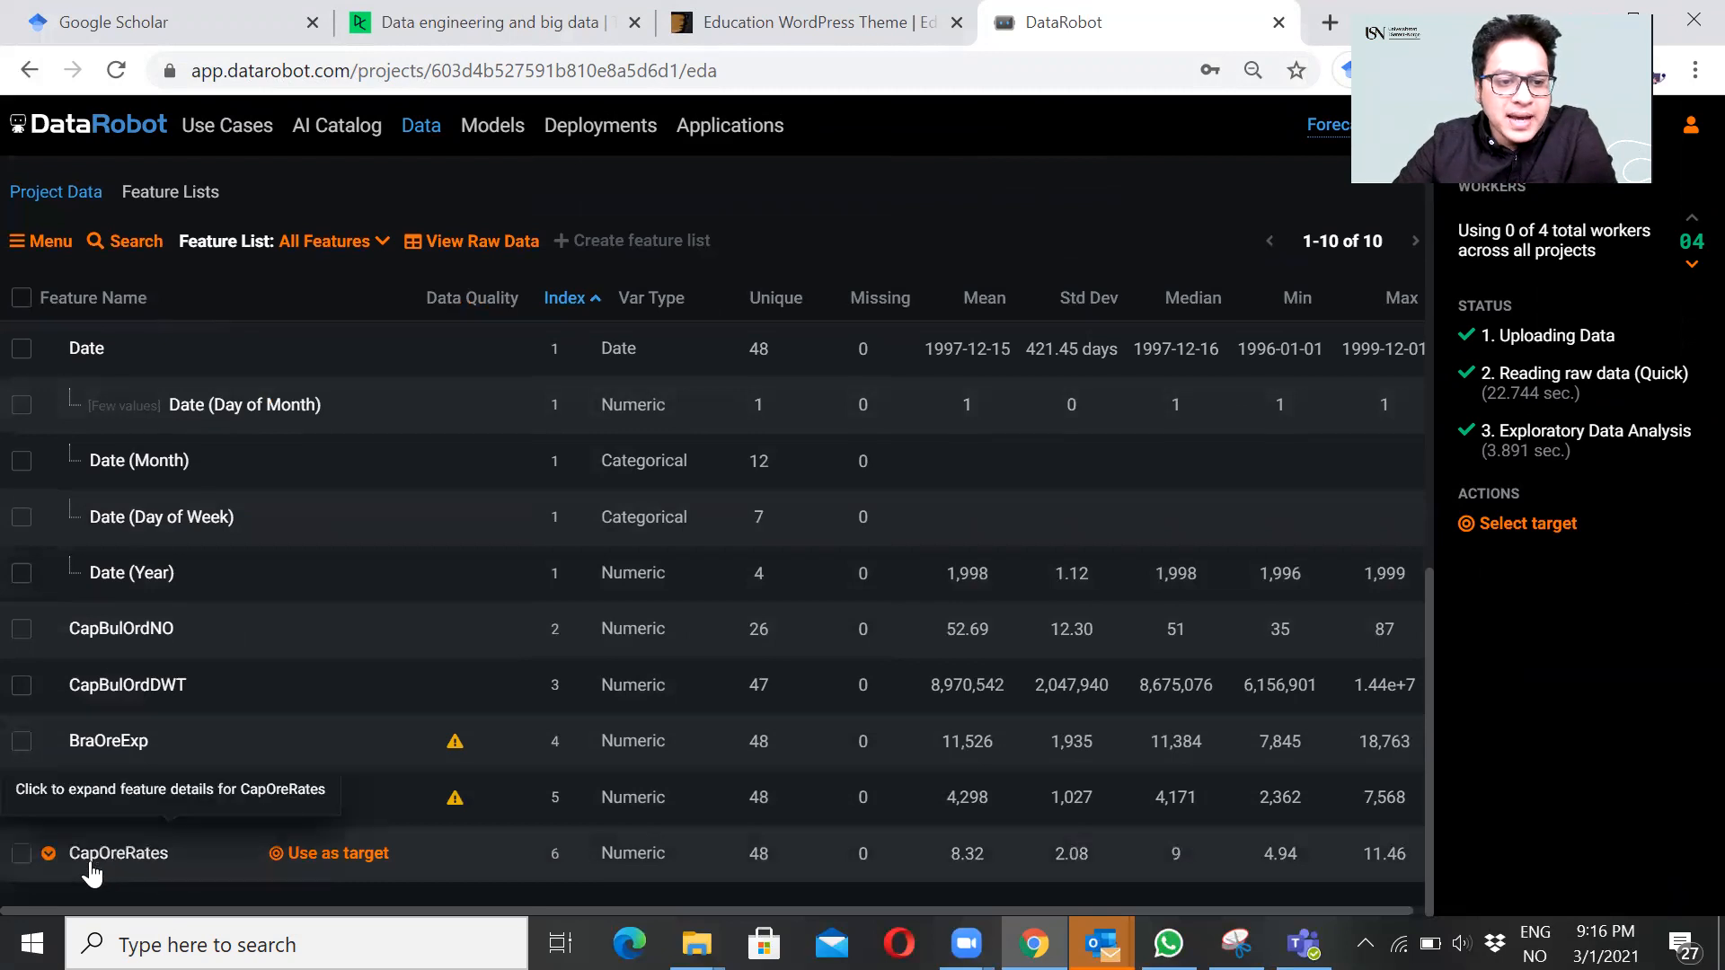
click(341, 853)
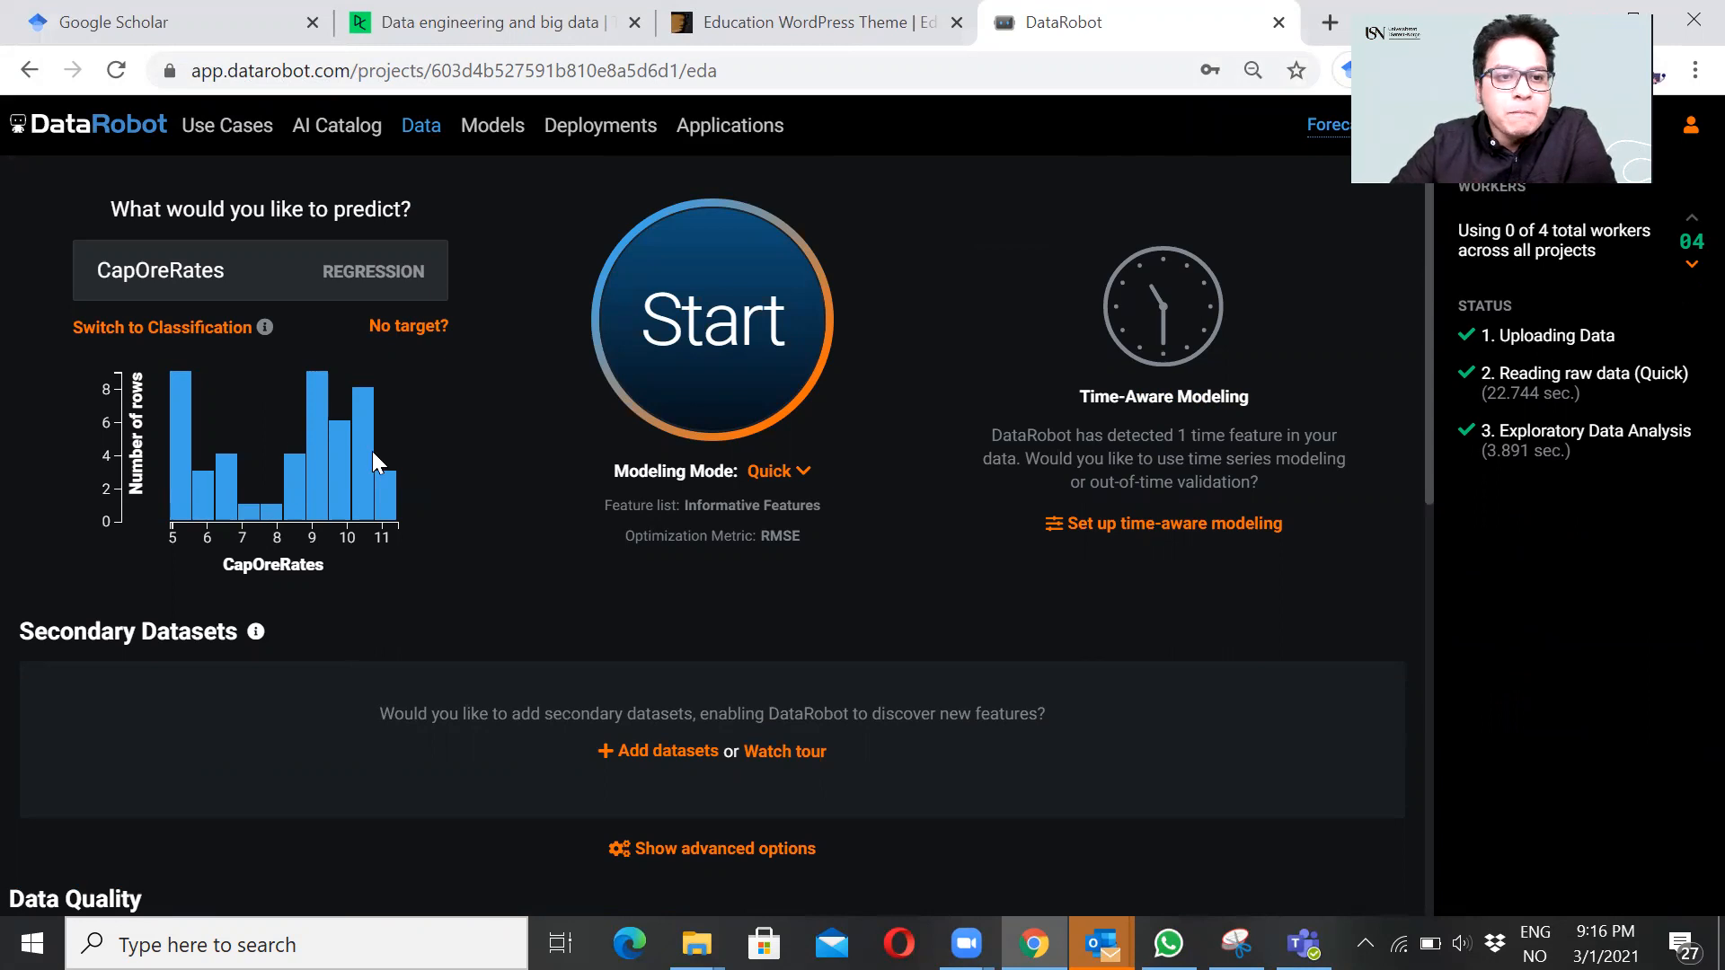
Step: Set up time-aware modeling with Date as the primary date/time feature
scroll(372, 452, down, 1)
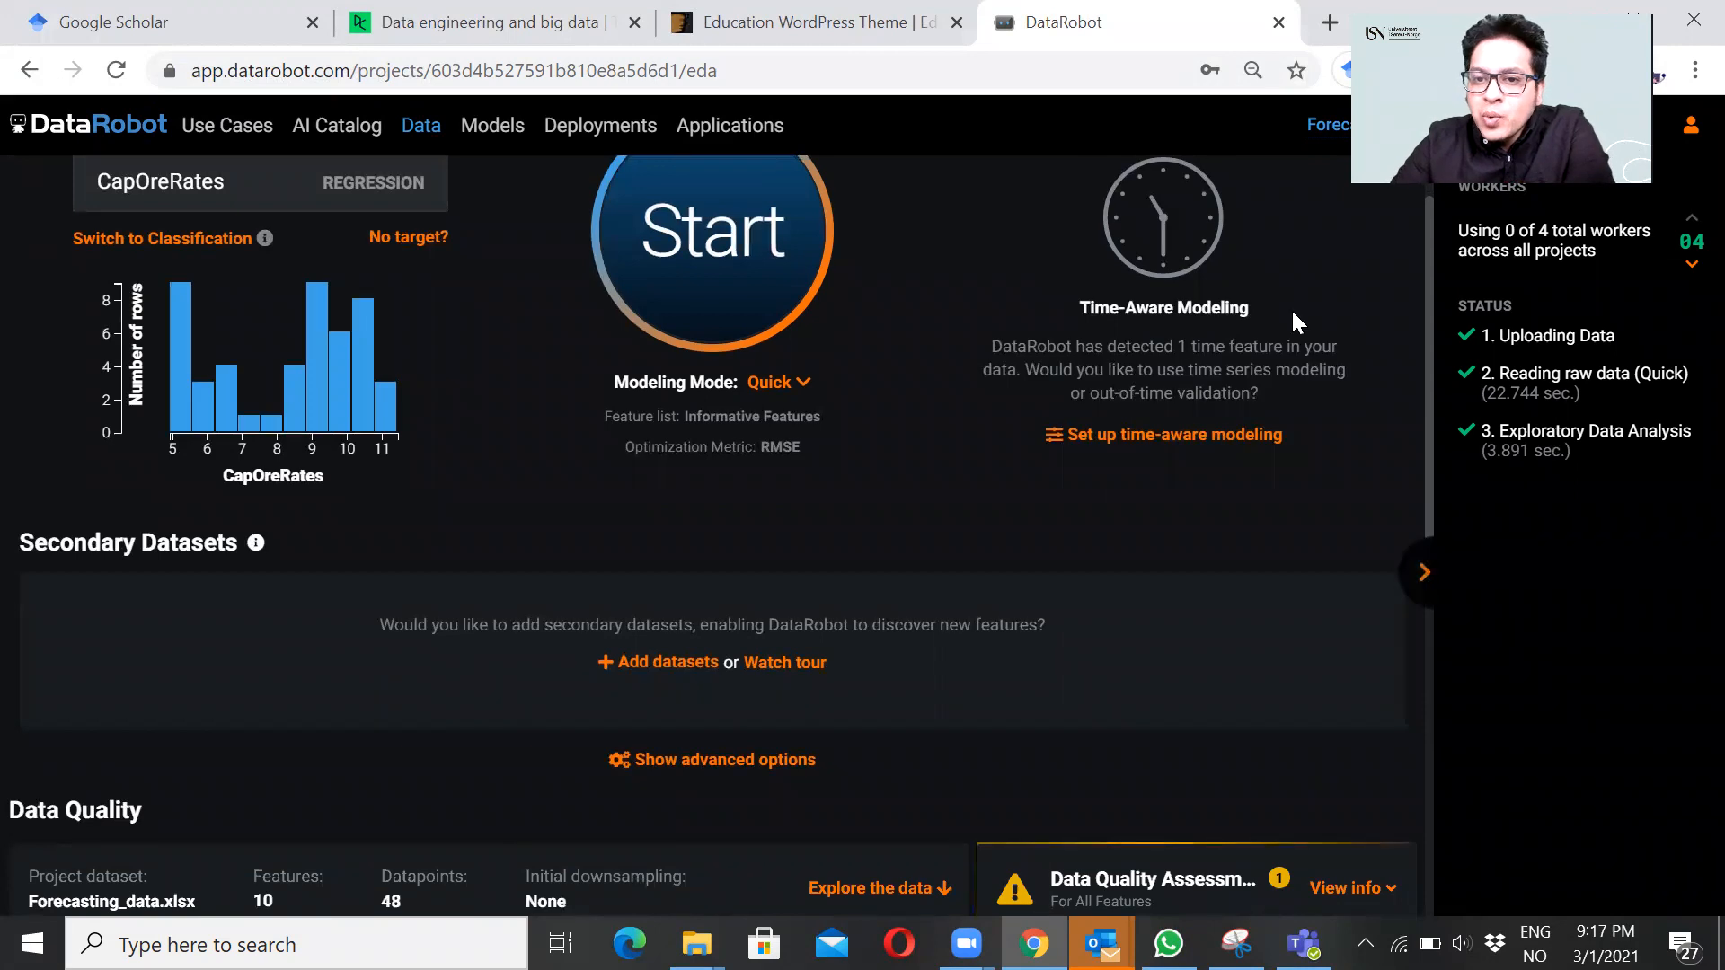
click(1180, 449)
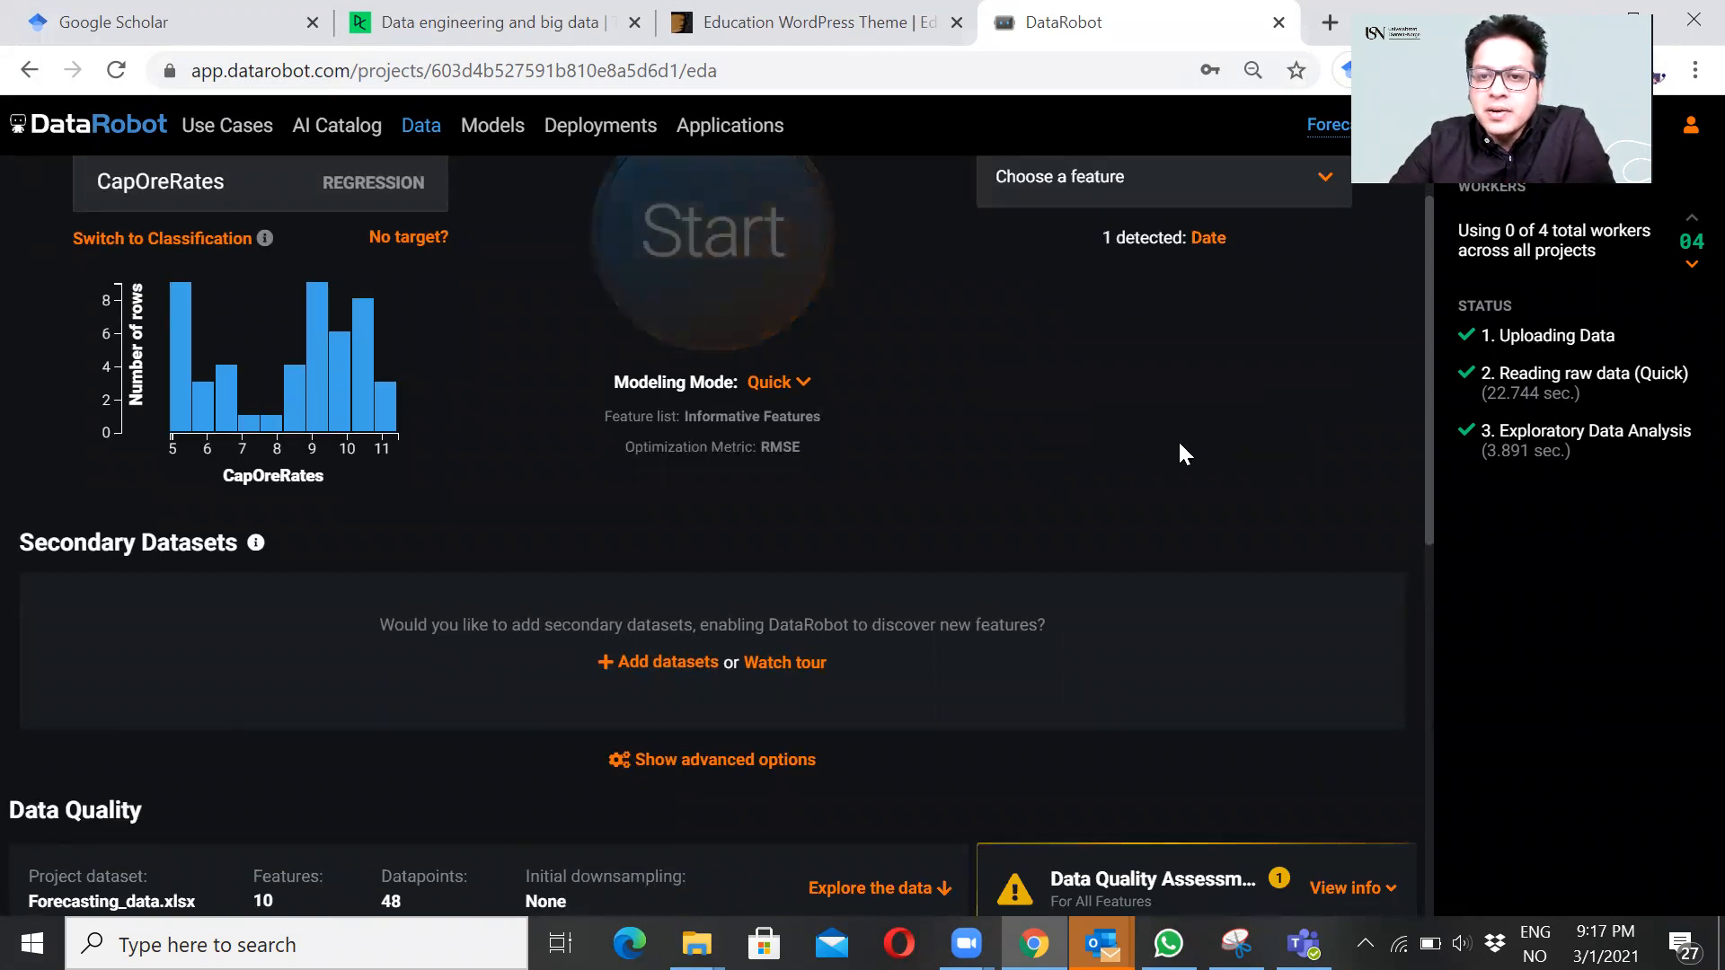
scroll(1180, 444, up, 1)
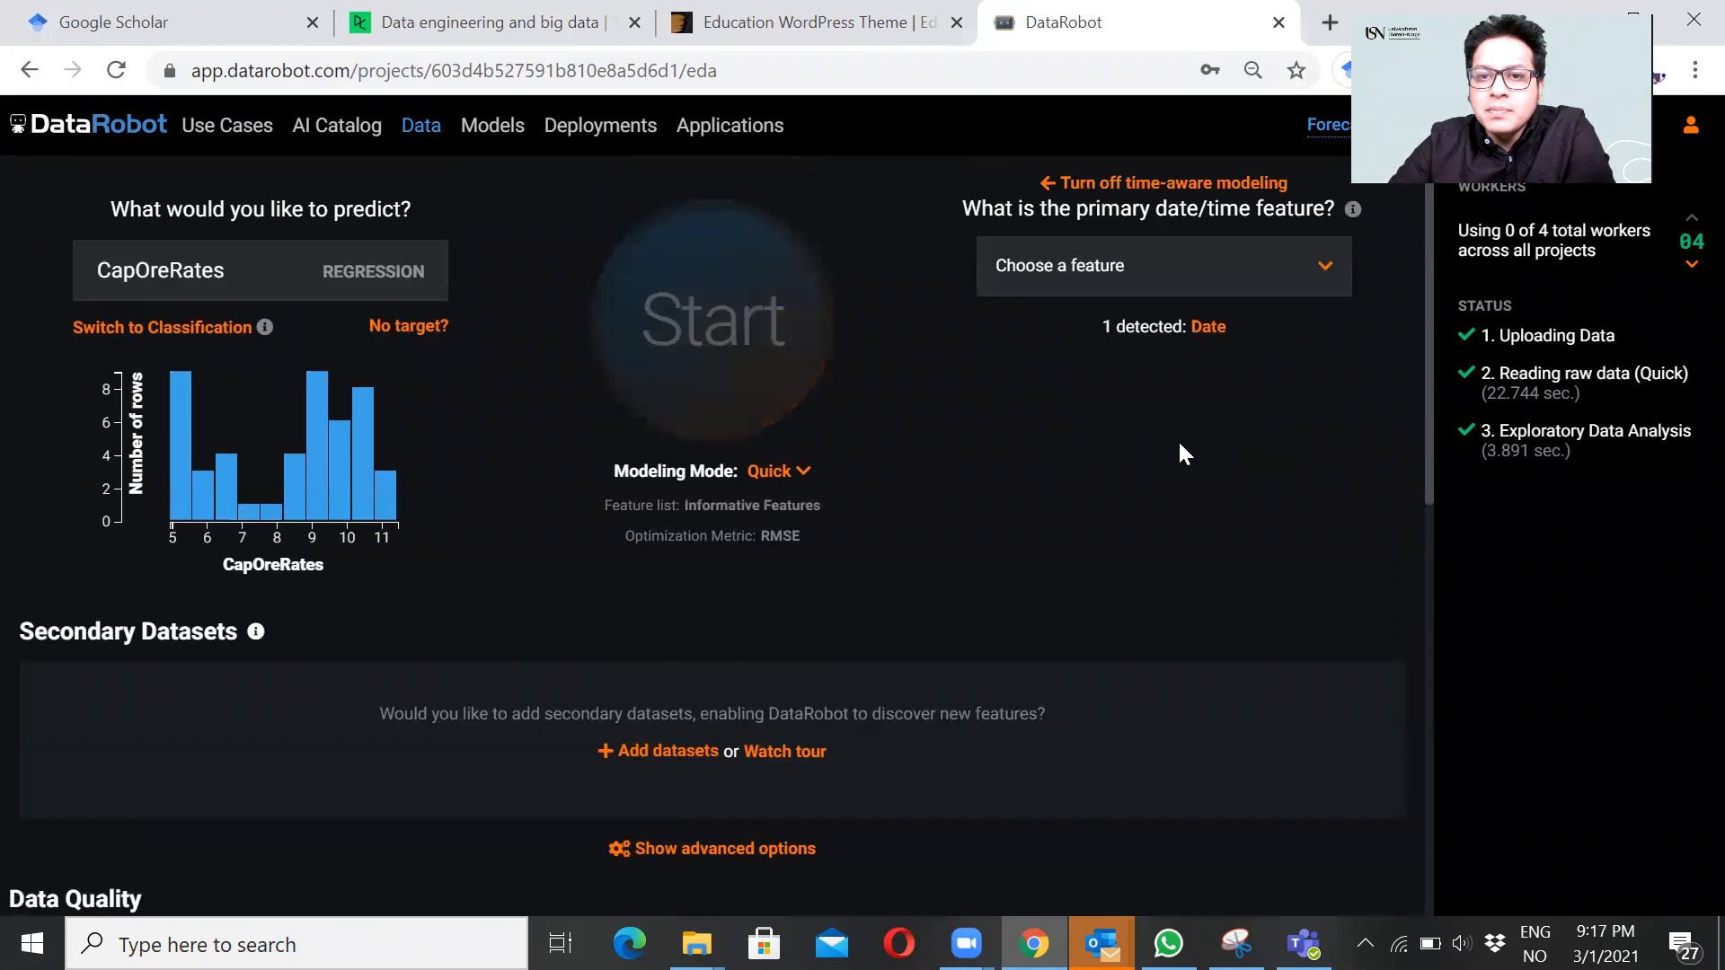
click(1207, 327)
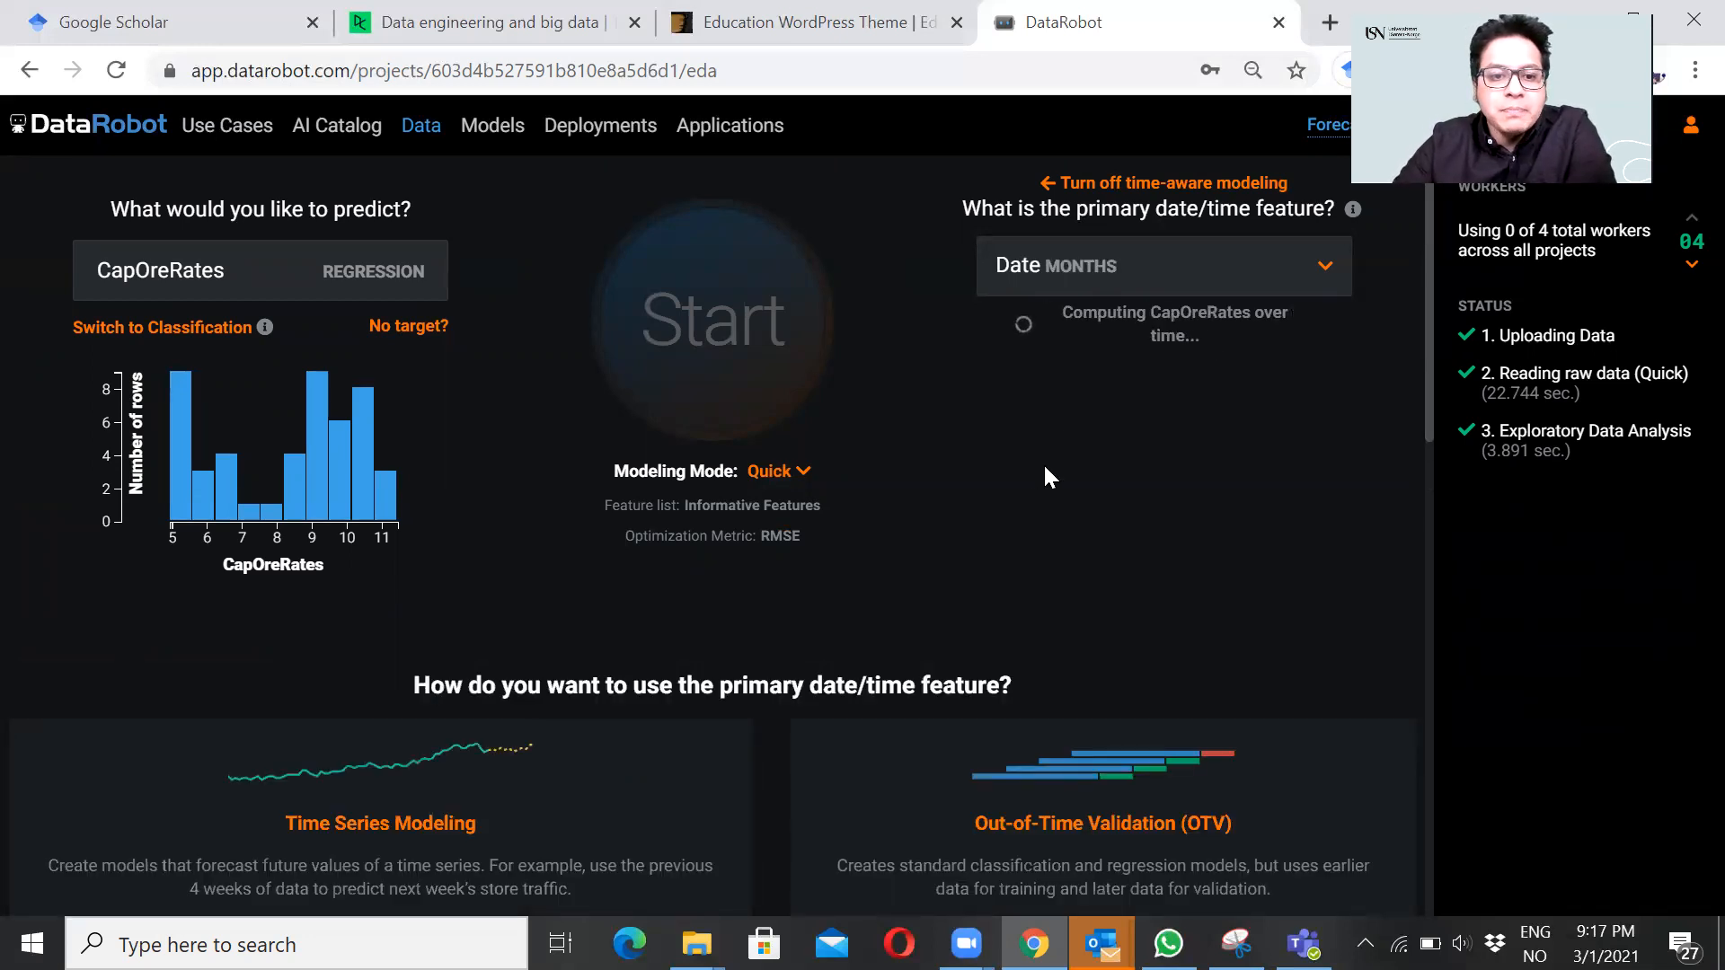
Step: Choose Time Series Modeling for the date feature, and review the target-over-time chart and the window settings
scroll(1045, 467, down, 2)
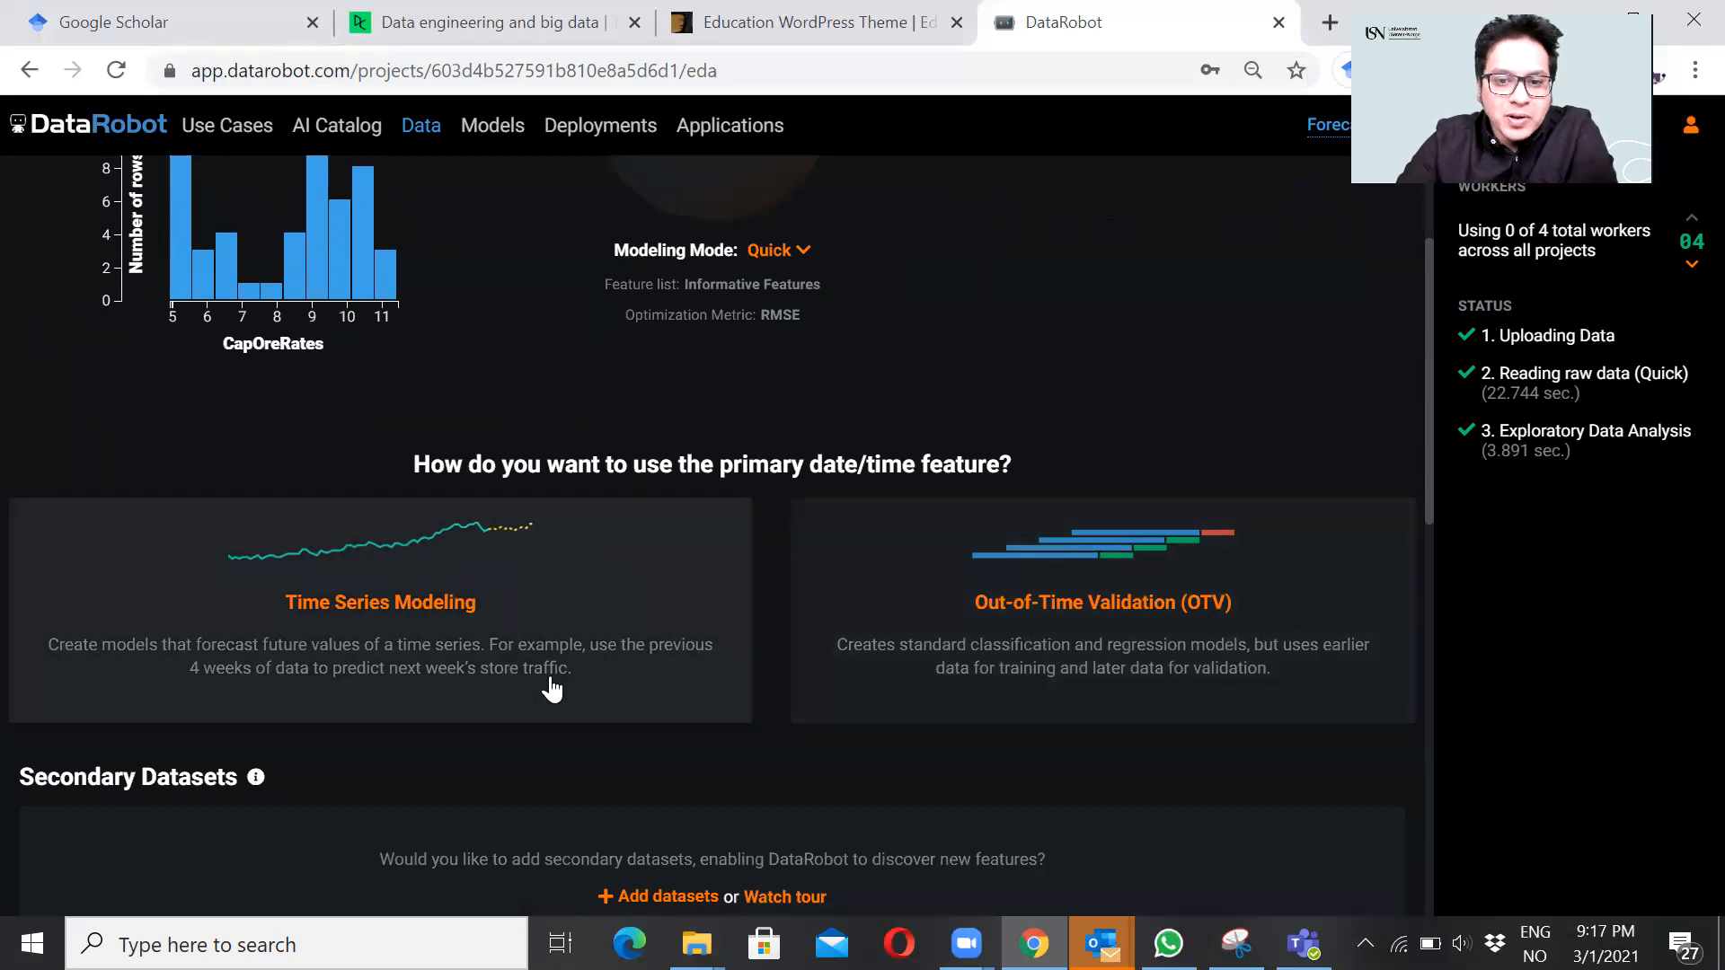
click(516, 643)
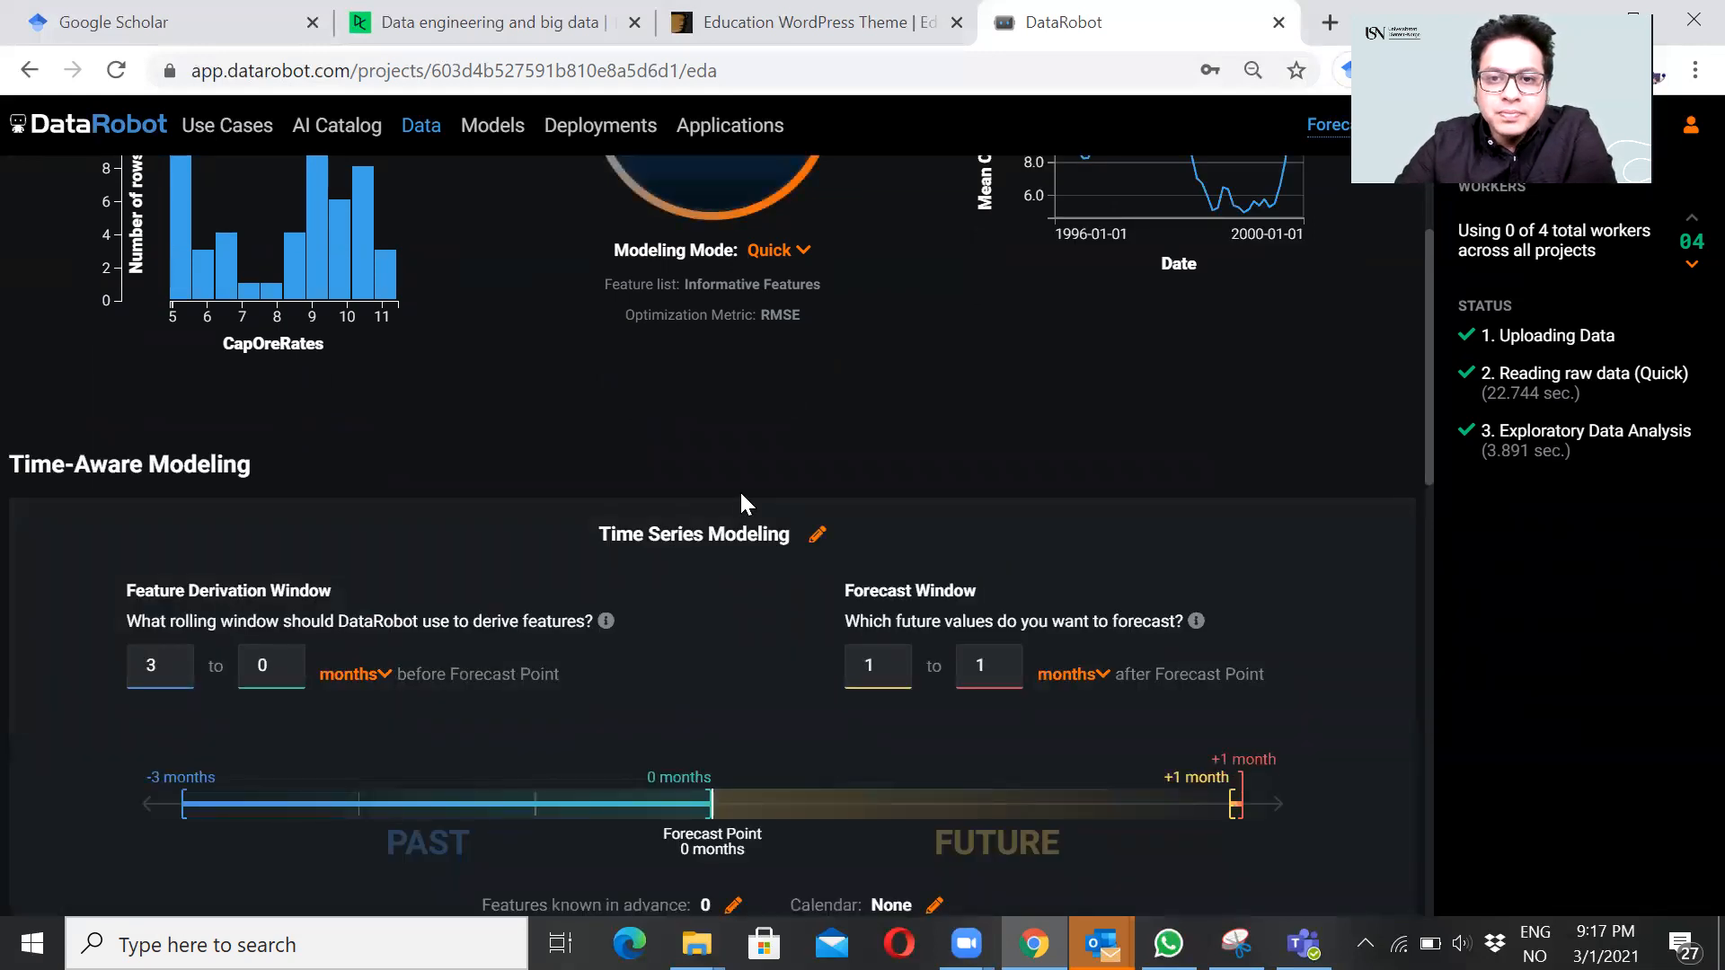
scroll(740, 492, up, 3)
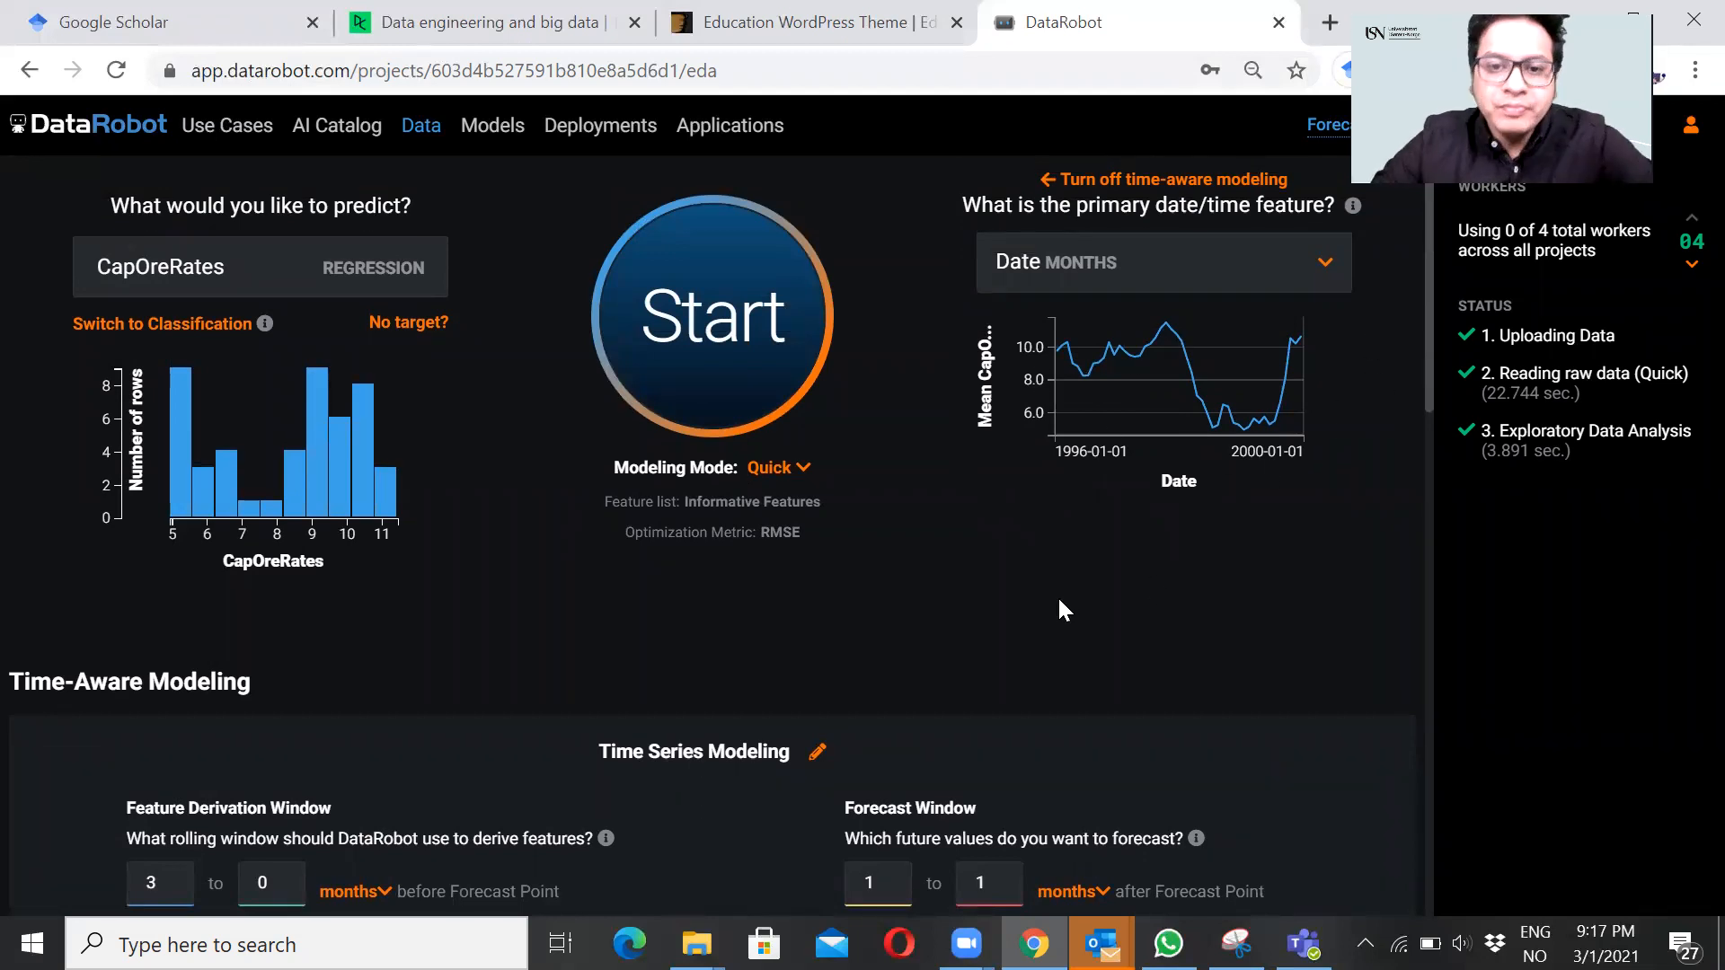
scroll(1060, 611, down, 4)
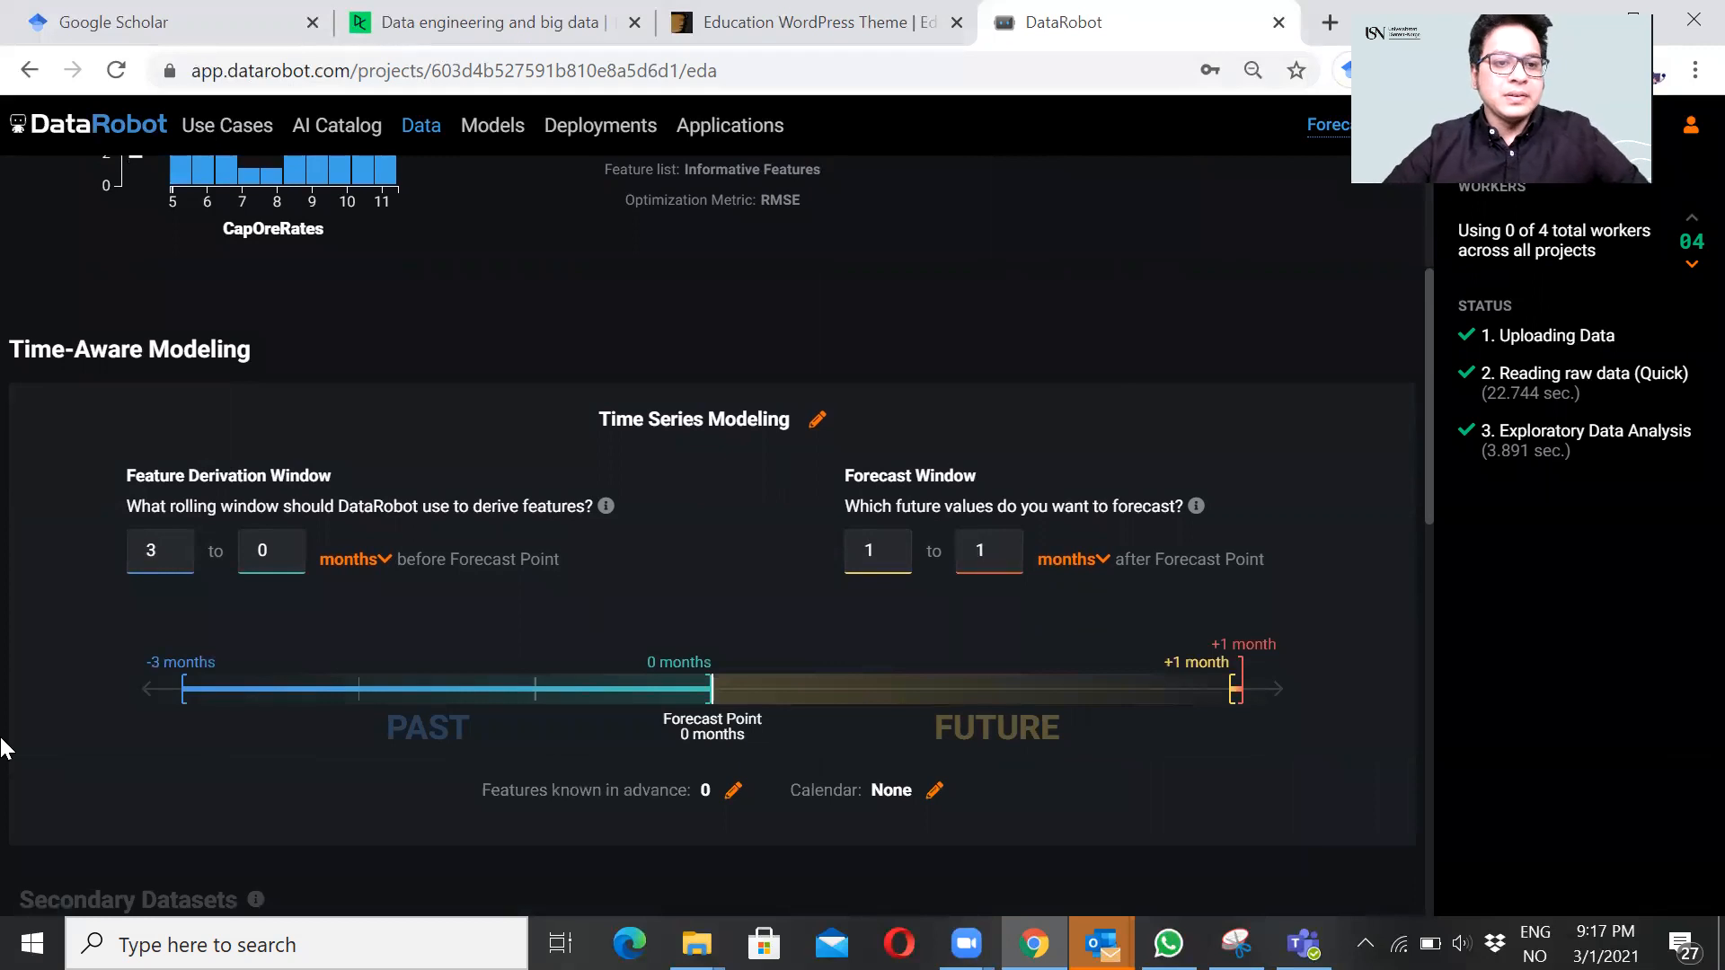
scroll(4, 749, down, 3)
scroll(5, 749, up, 1)
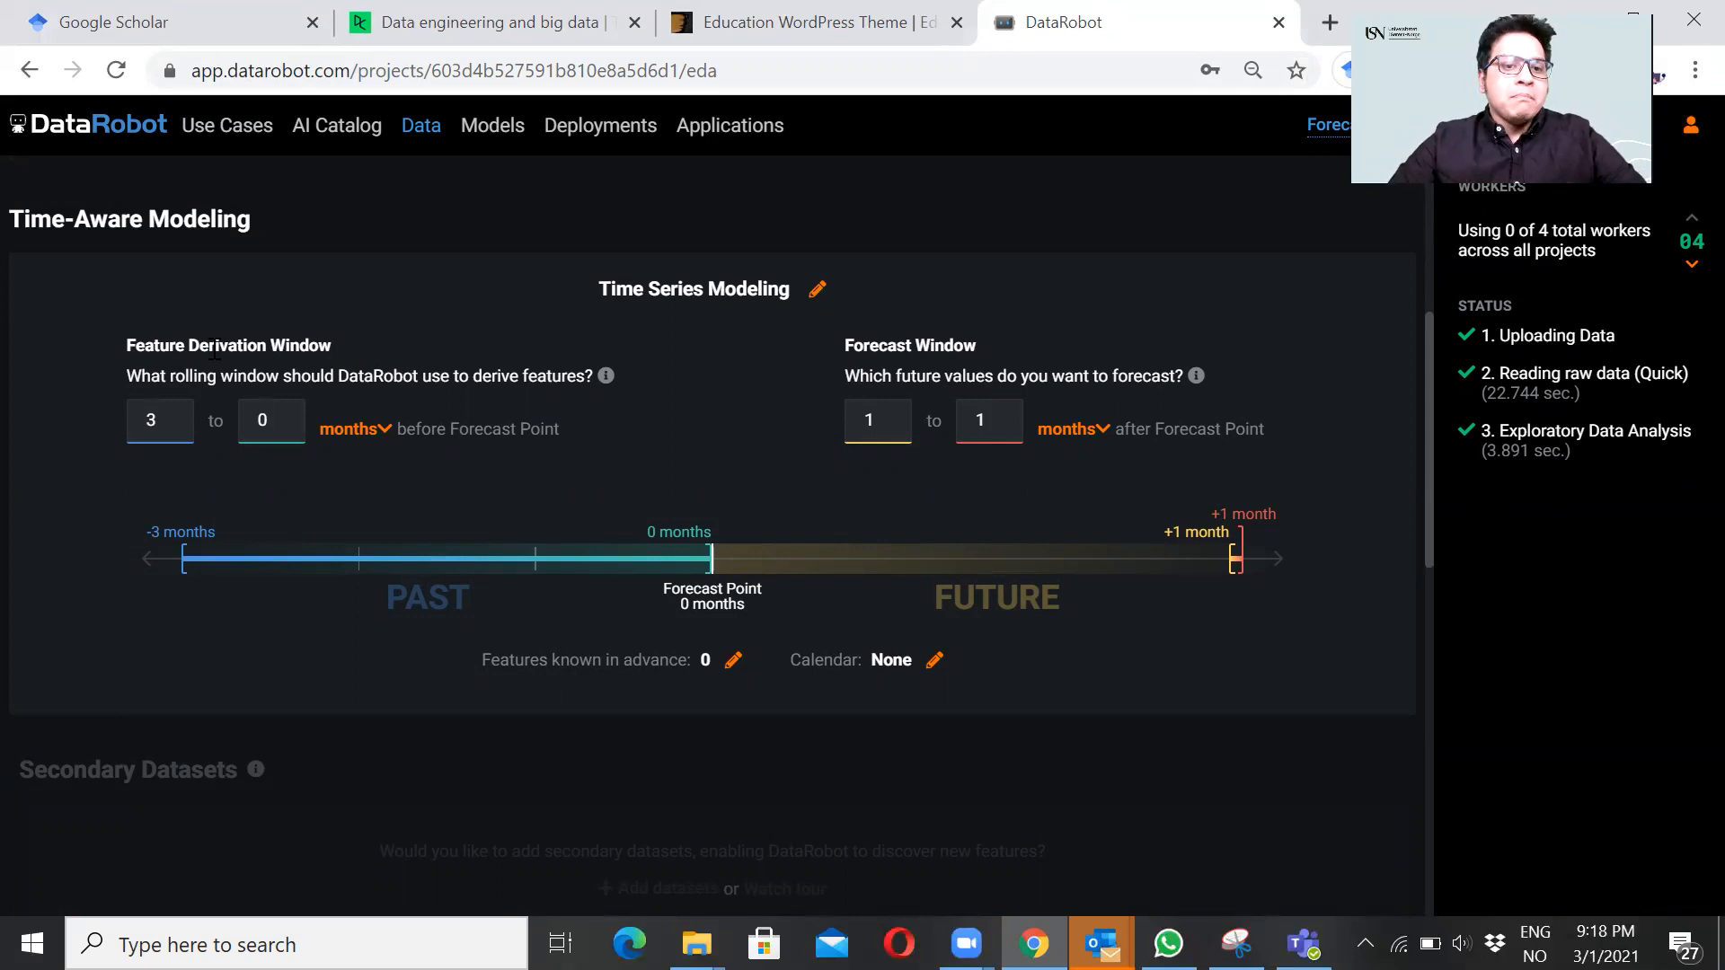
Step: Set the feature derivation window to start 12 months before the forecast point
click(176, 414)
click(176, 415)
click(176, 415)
click(176, 414)
click(176, 414)
click(176, 414)
click(176, 415)
click(177, 414)
click(177, 415)
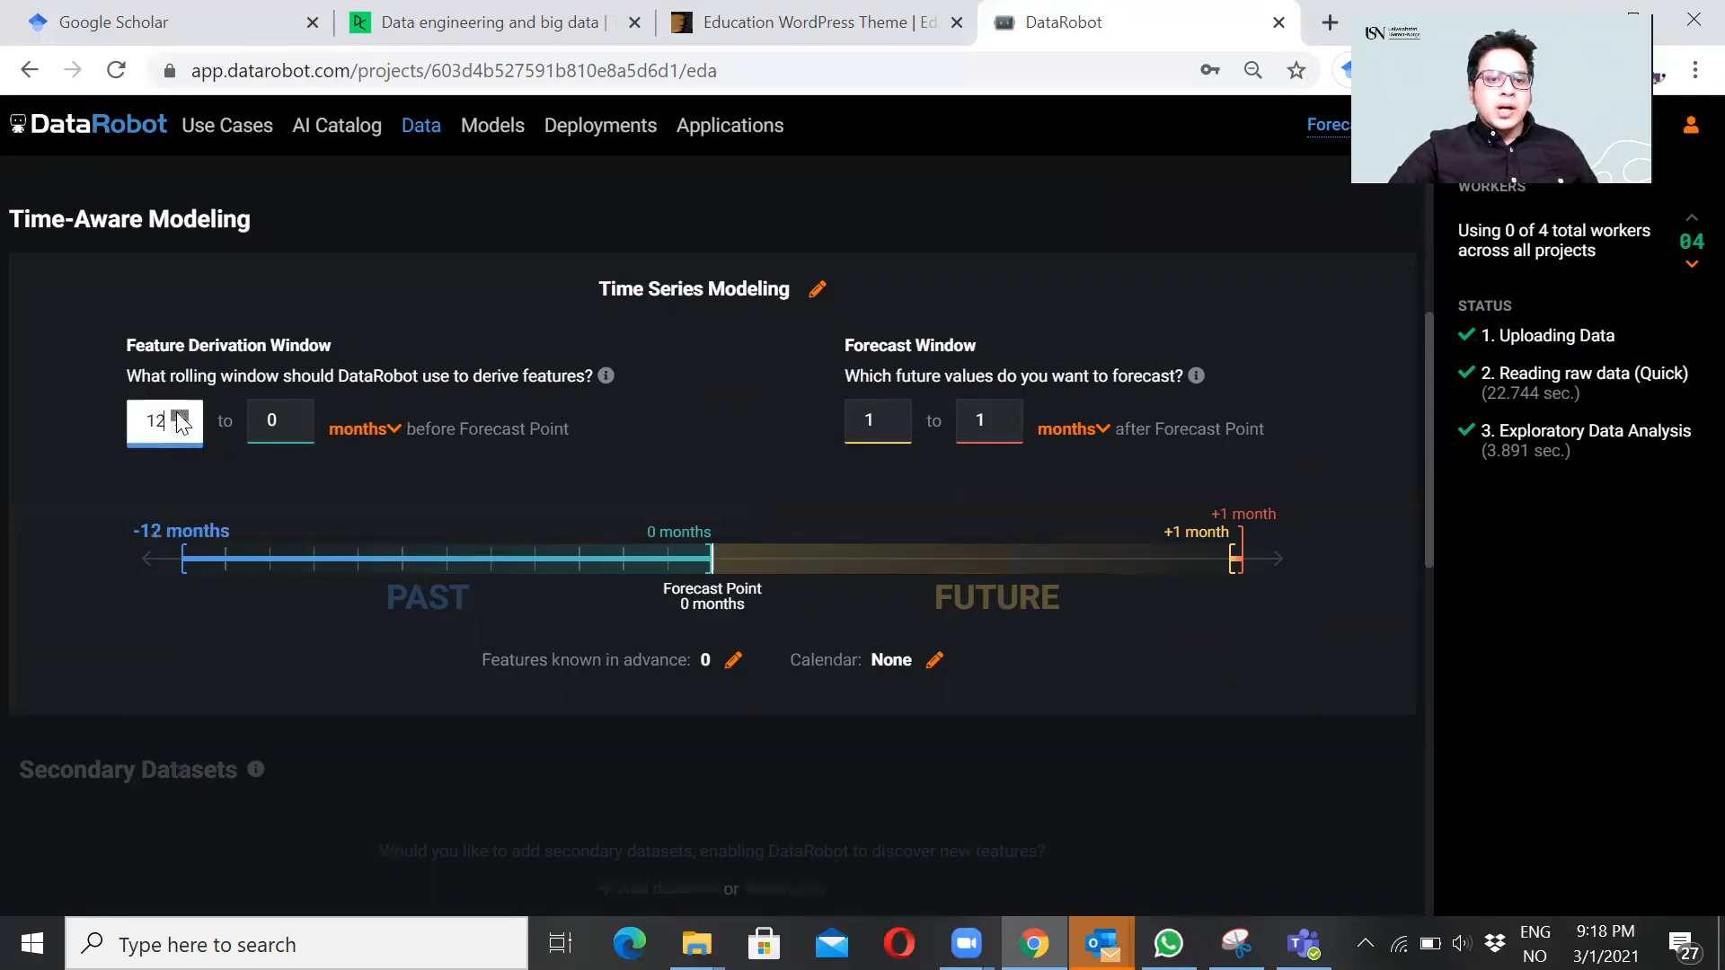
click(78, 446)
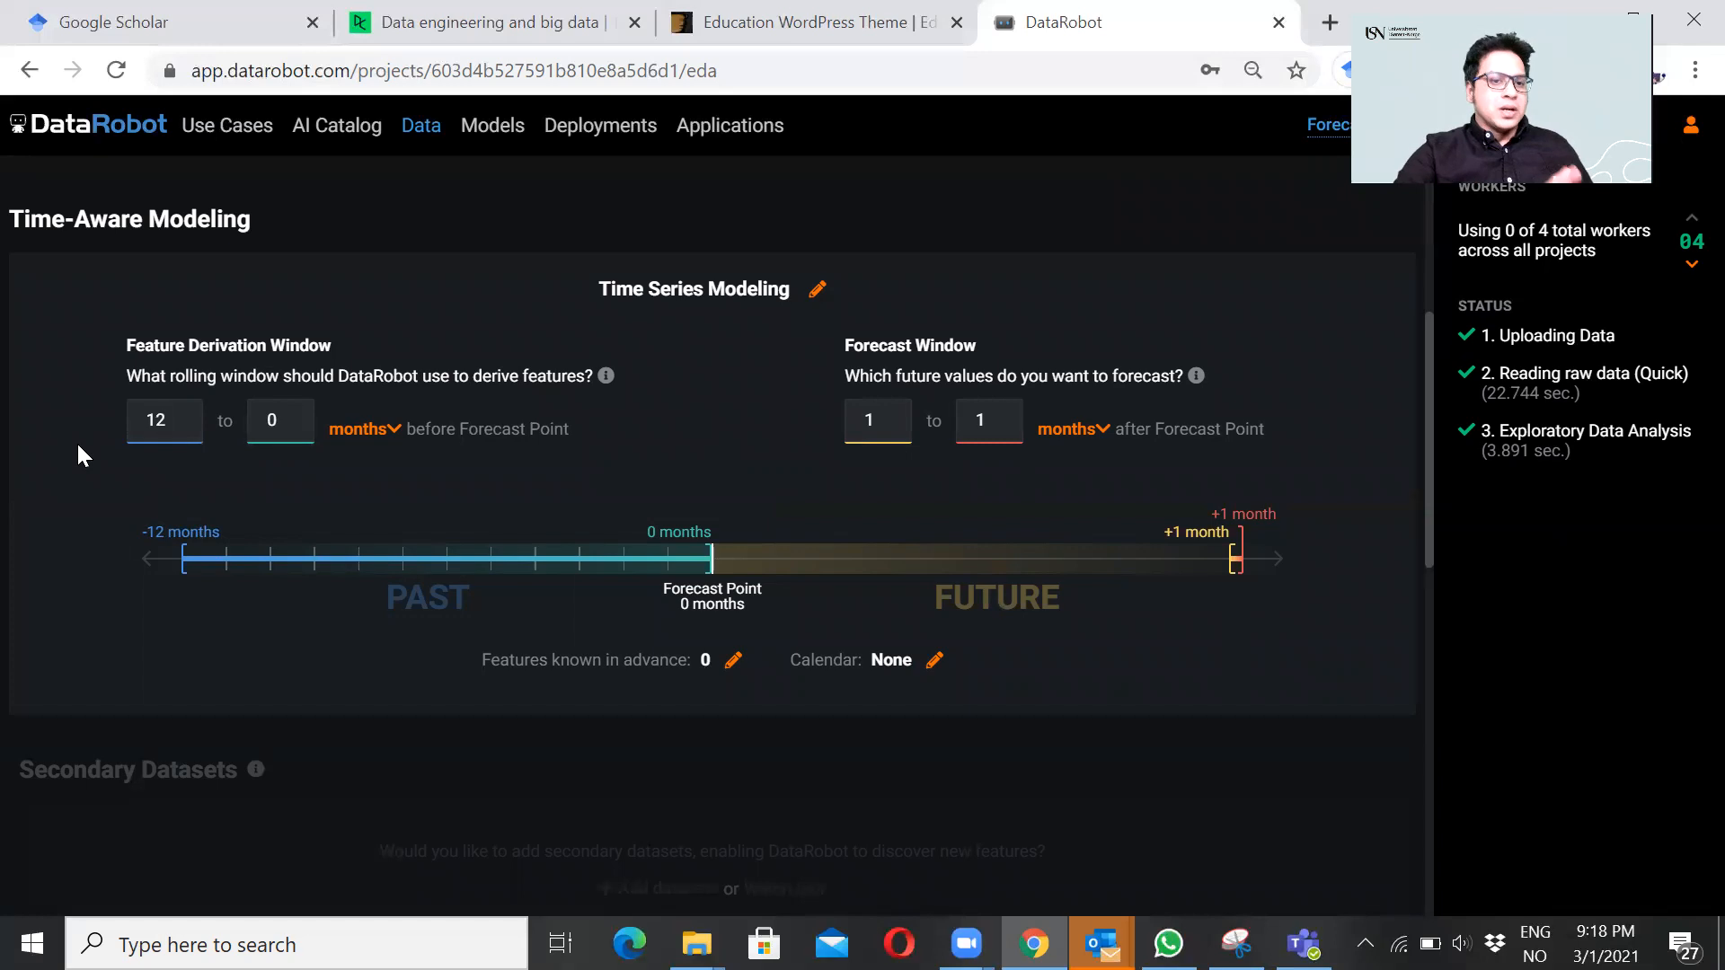
Step: Set the forecast window to end 6 months after the forecast point
click(999, 414)
click(999, 414)
click(999, 414)
click(999, 415)
click(999, 414)
click(1343, 420)
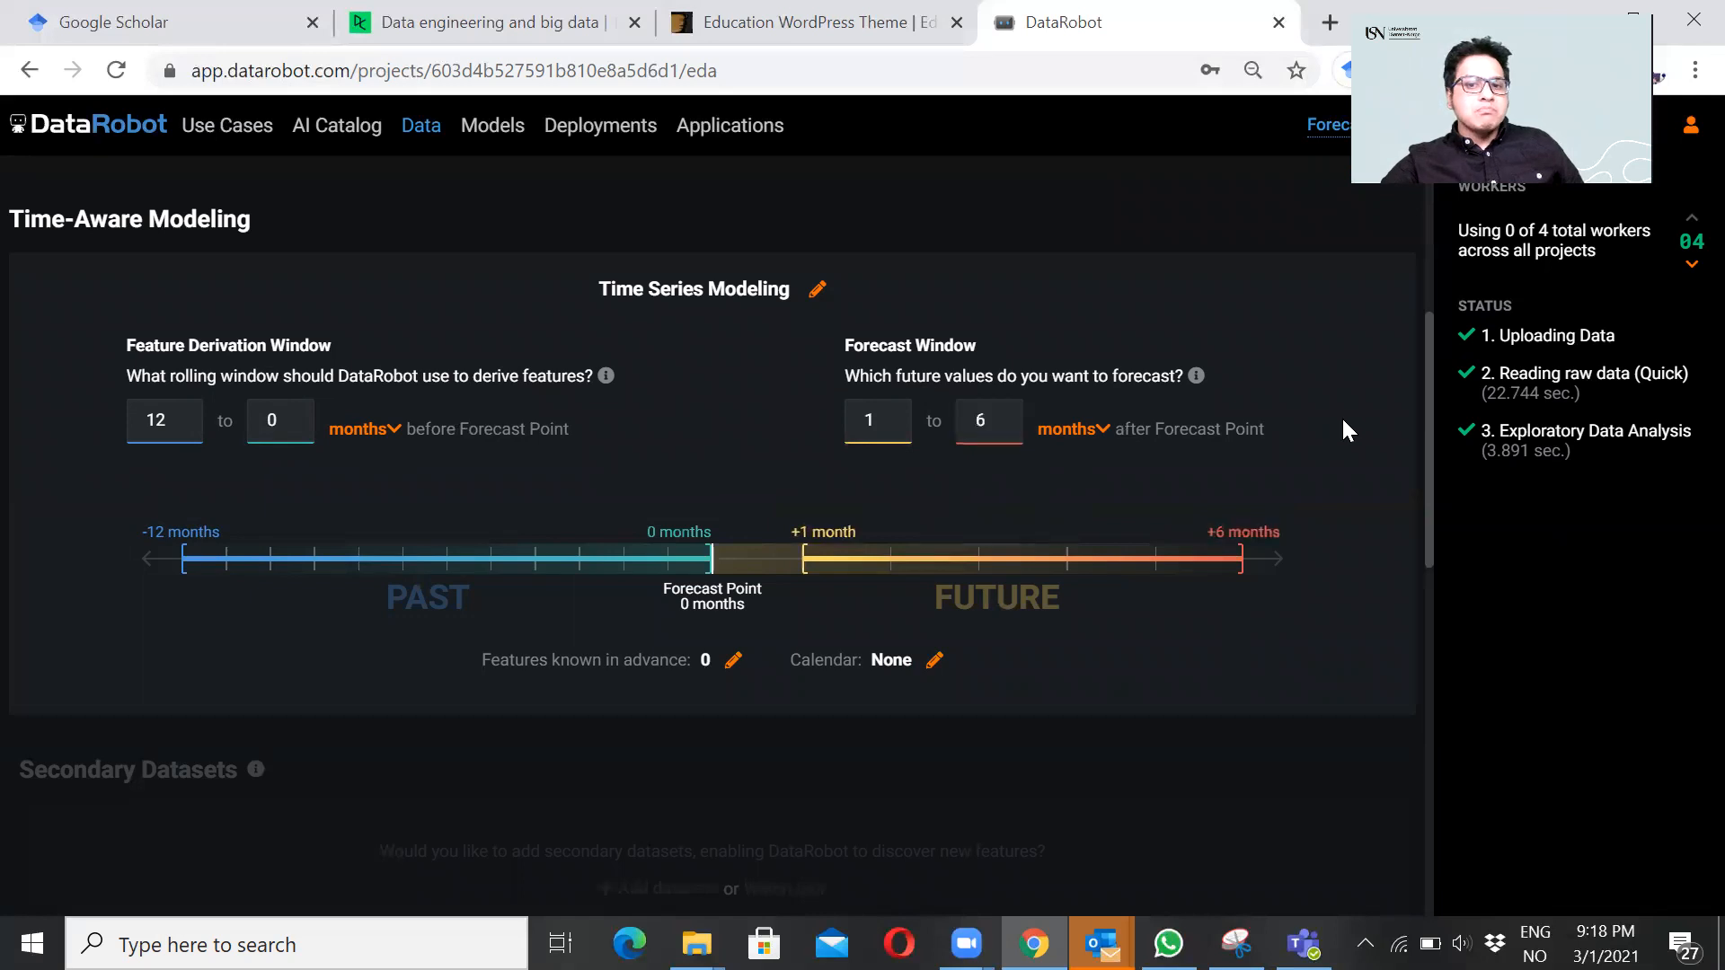
Step: Open the calendar settings, switch to Generate Calendar, and look through the country codes without choosing one
scroll(1344, 420, down, 1)
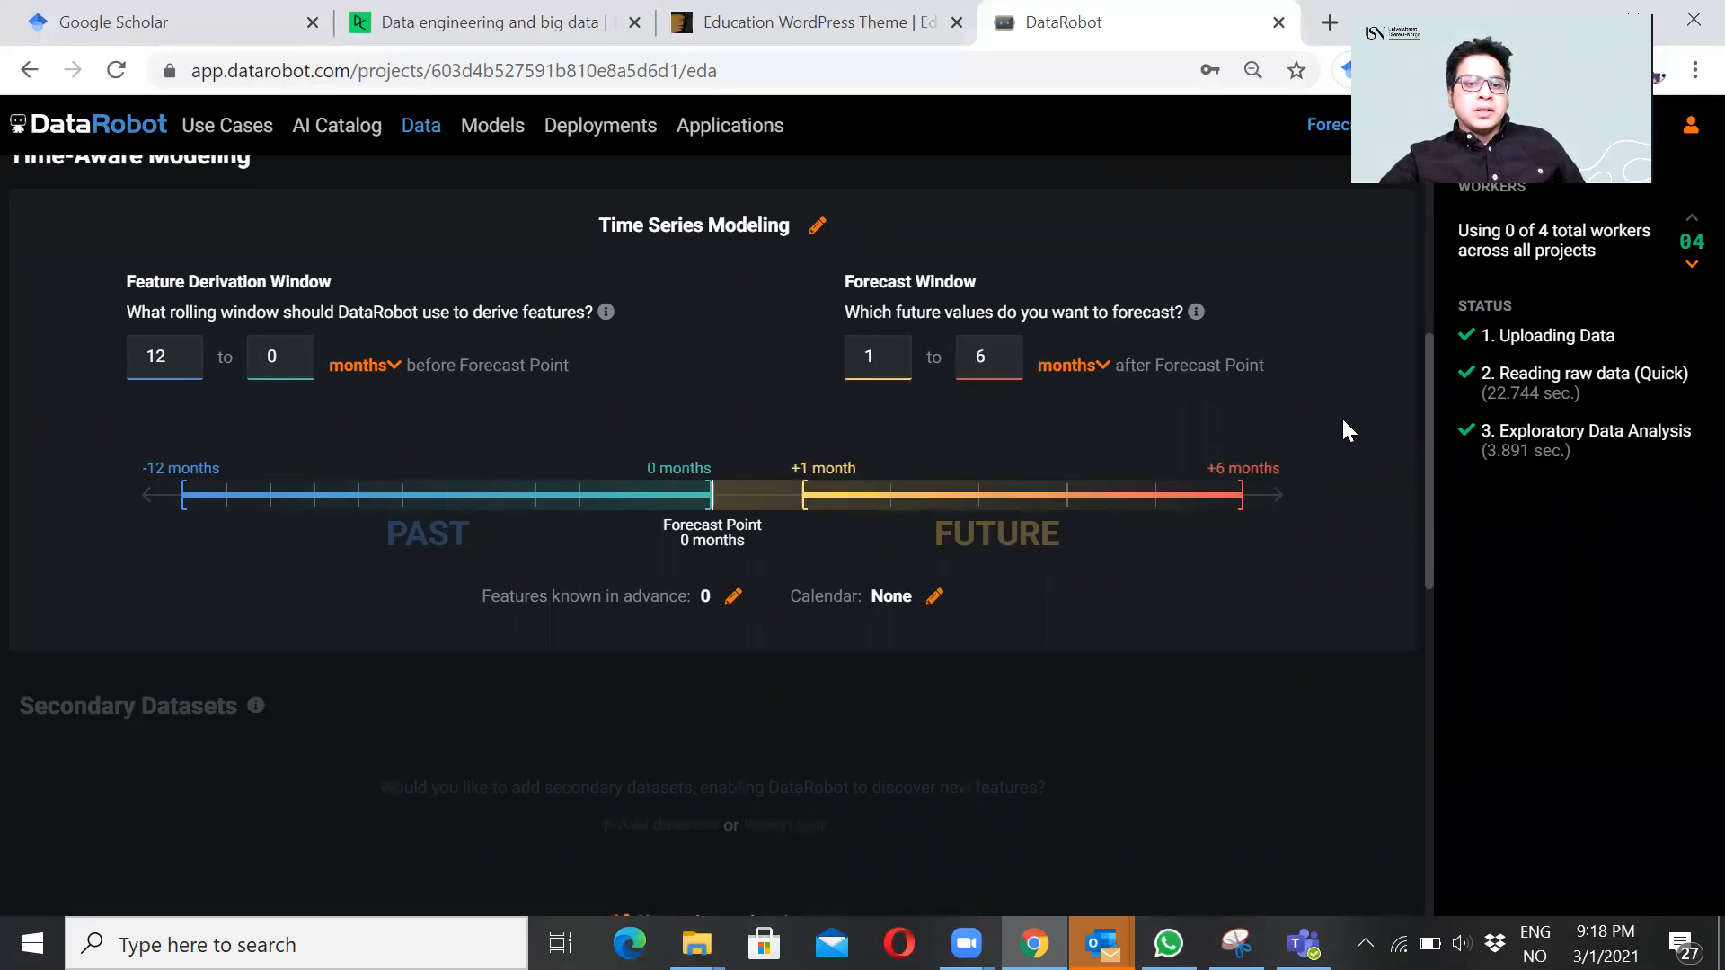
scroll(726, 711, down, 2)
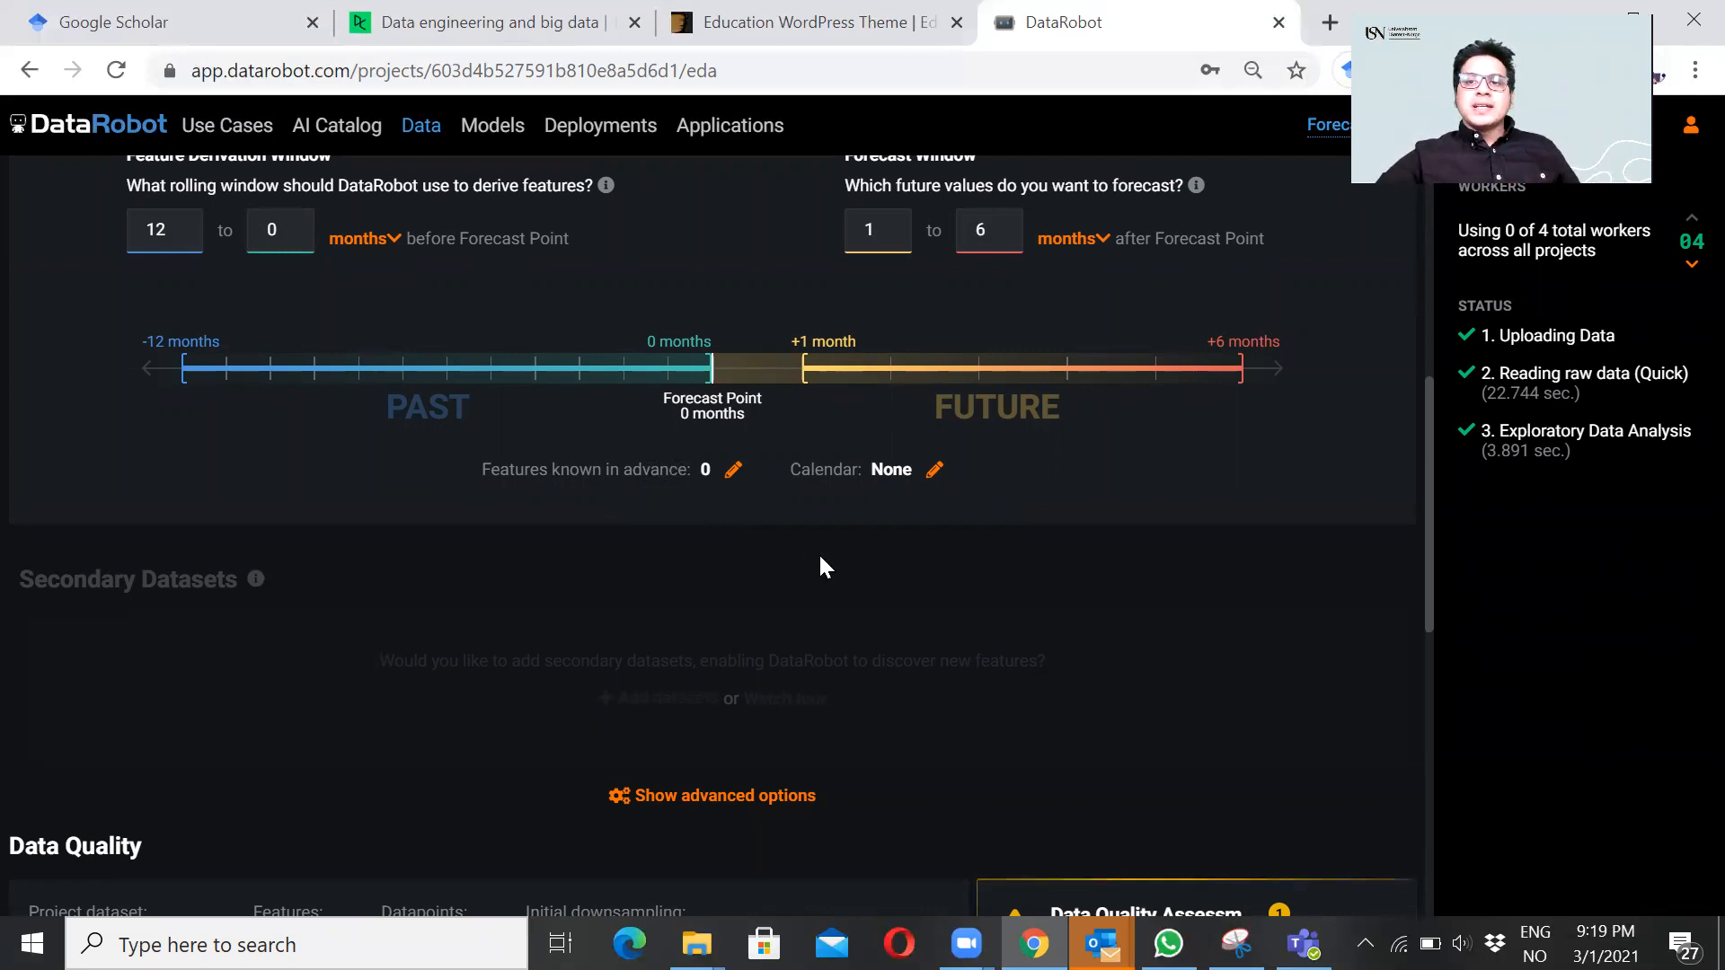
scroll(821, 566, down, 1)
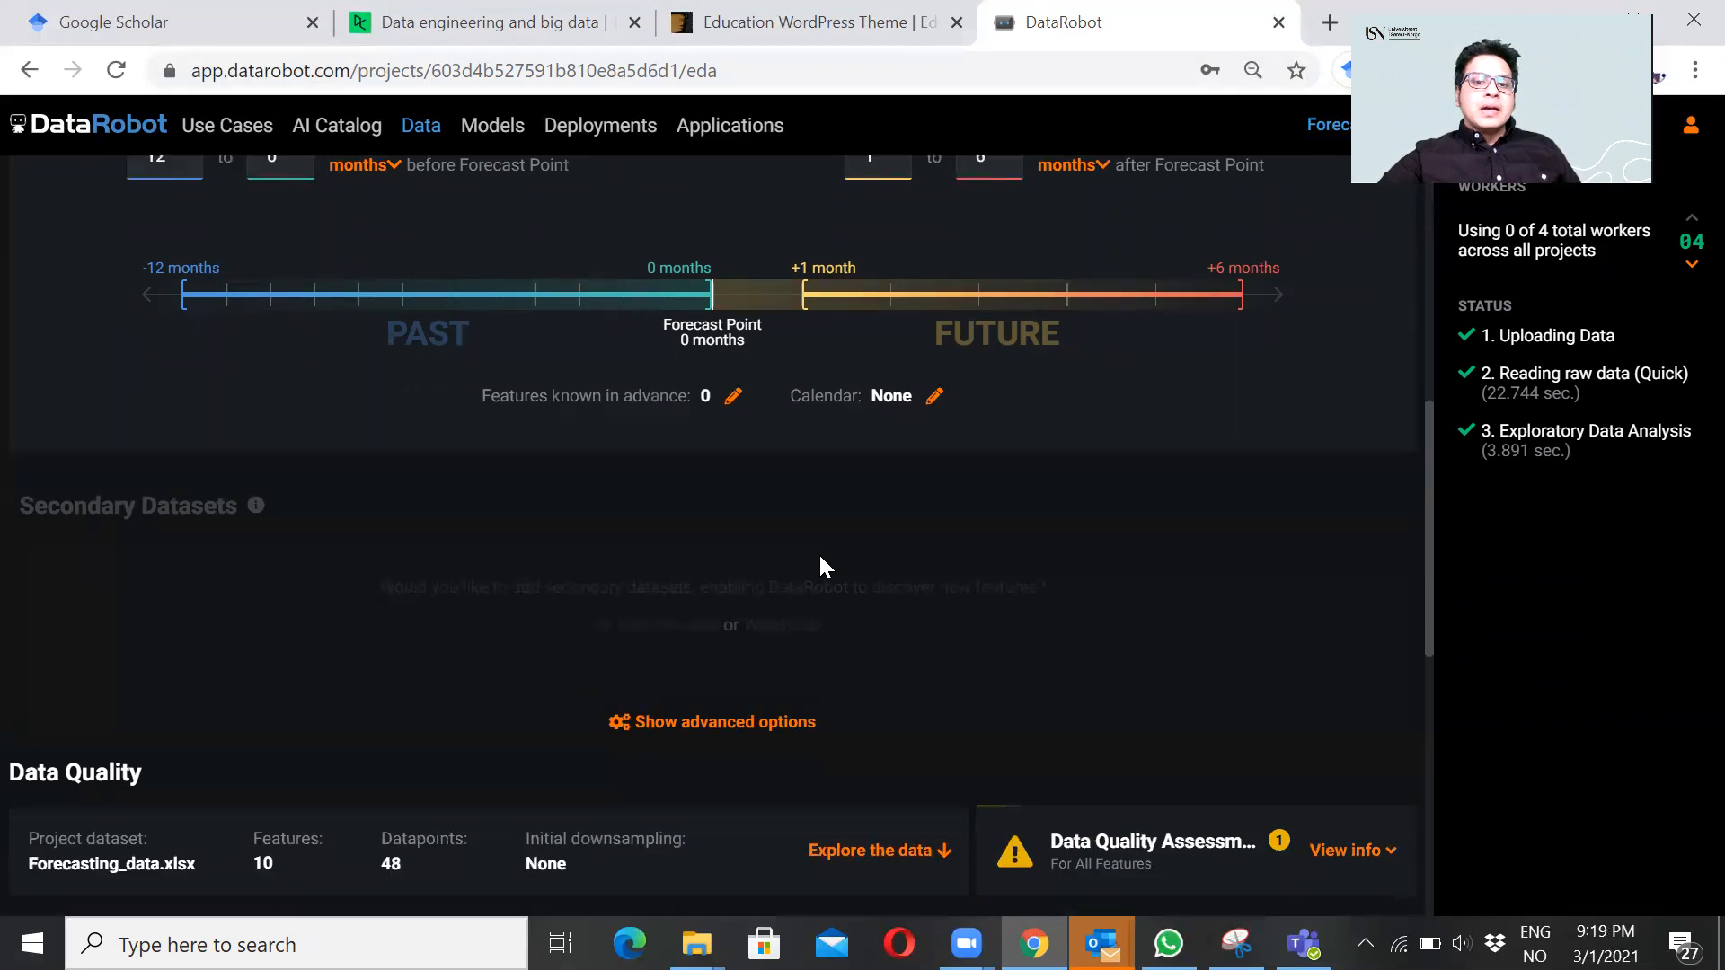
click(934, 400)
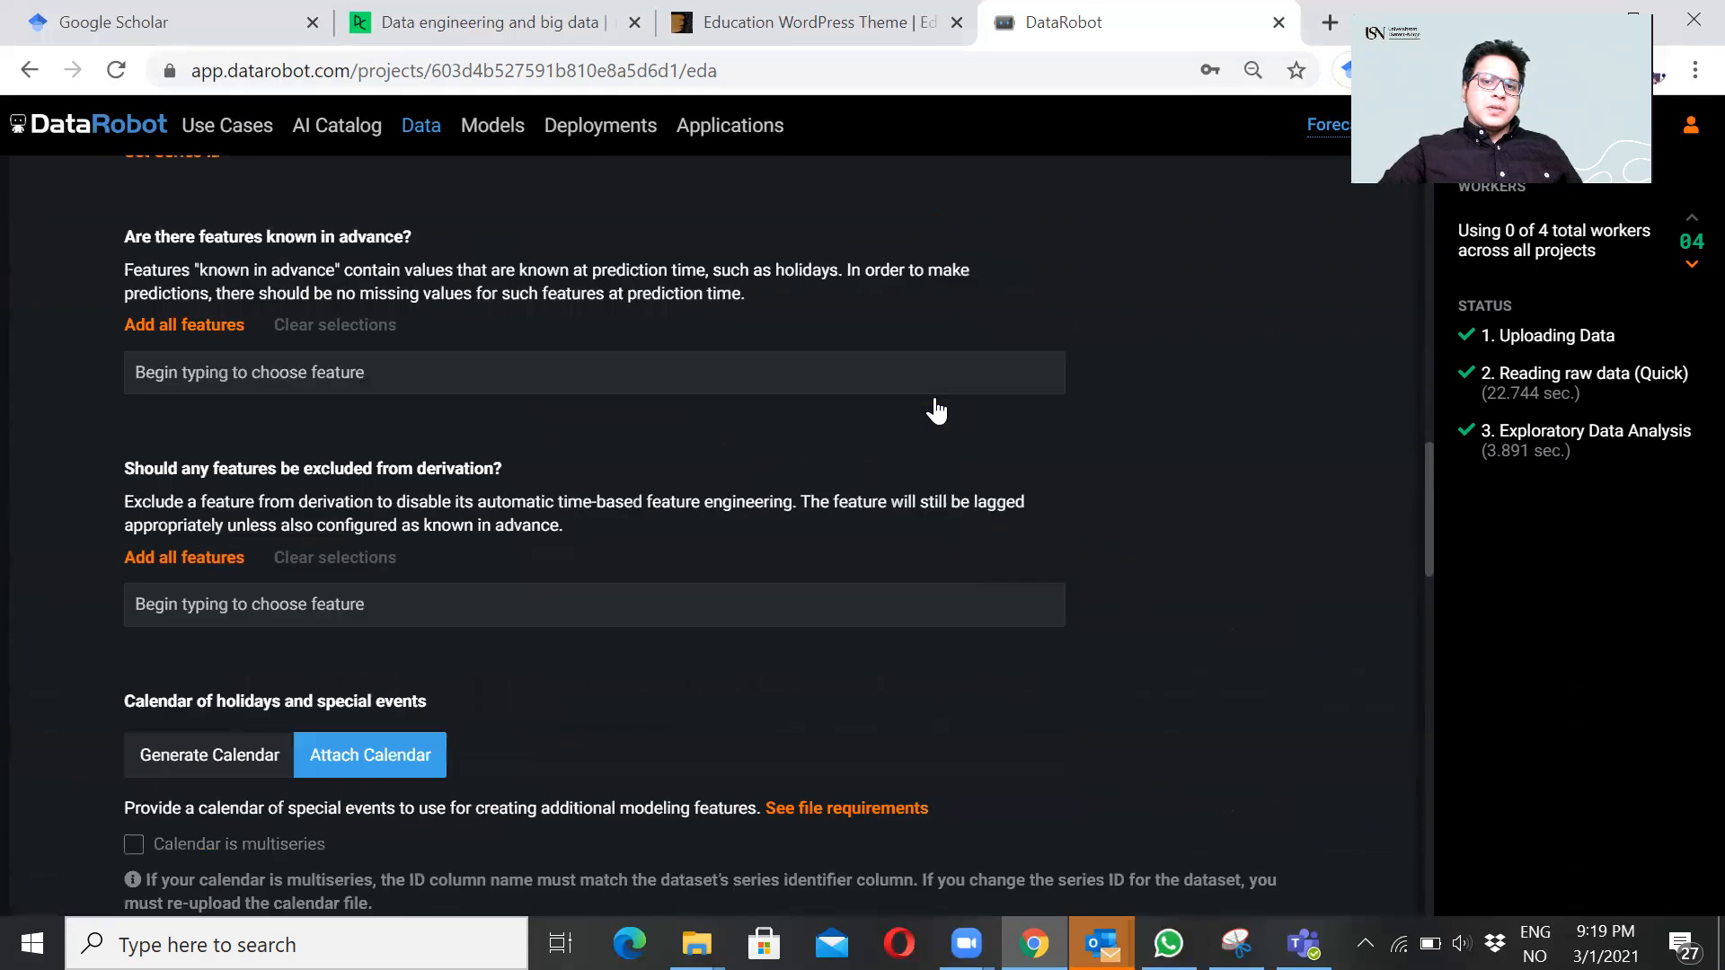
scroll(698, 551, up, 1)
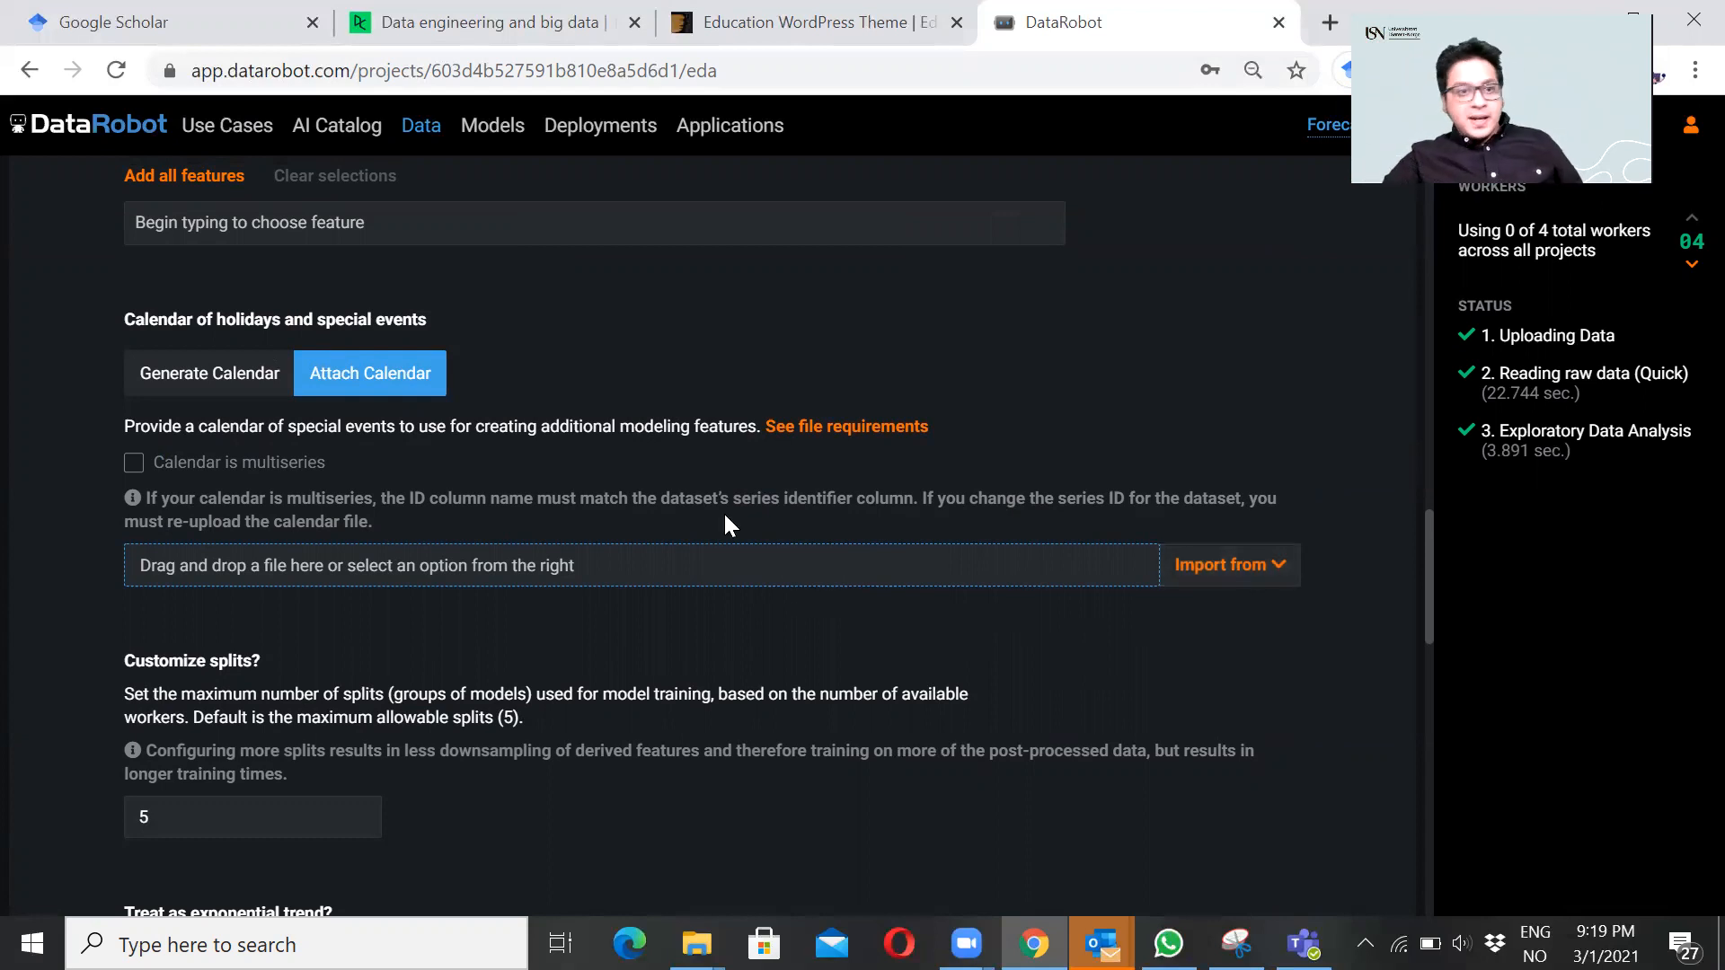
click(144, 388)
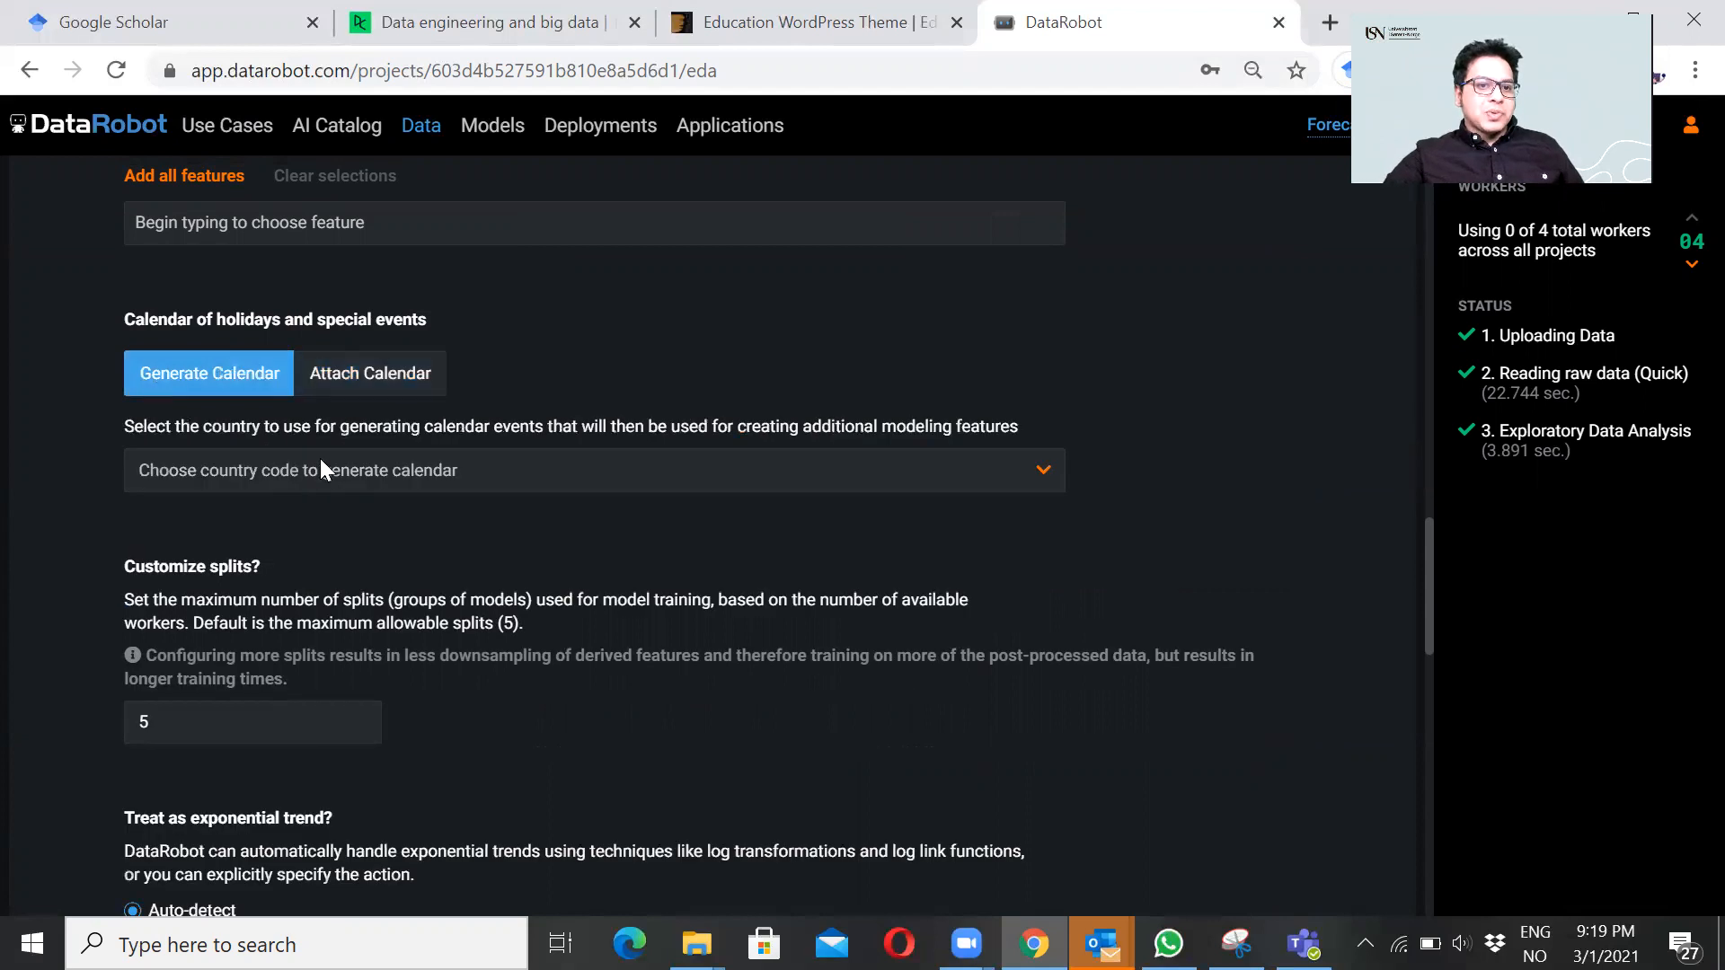
click(369, 475)
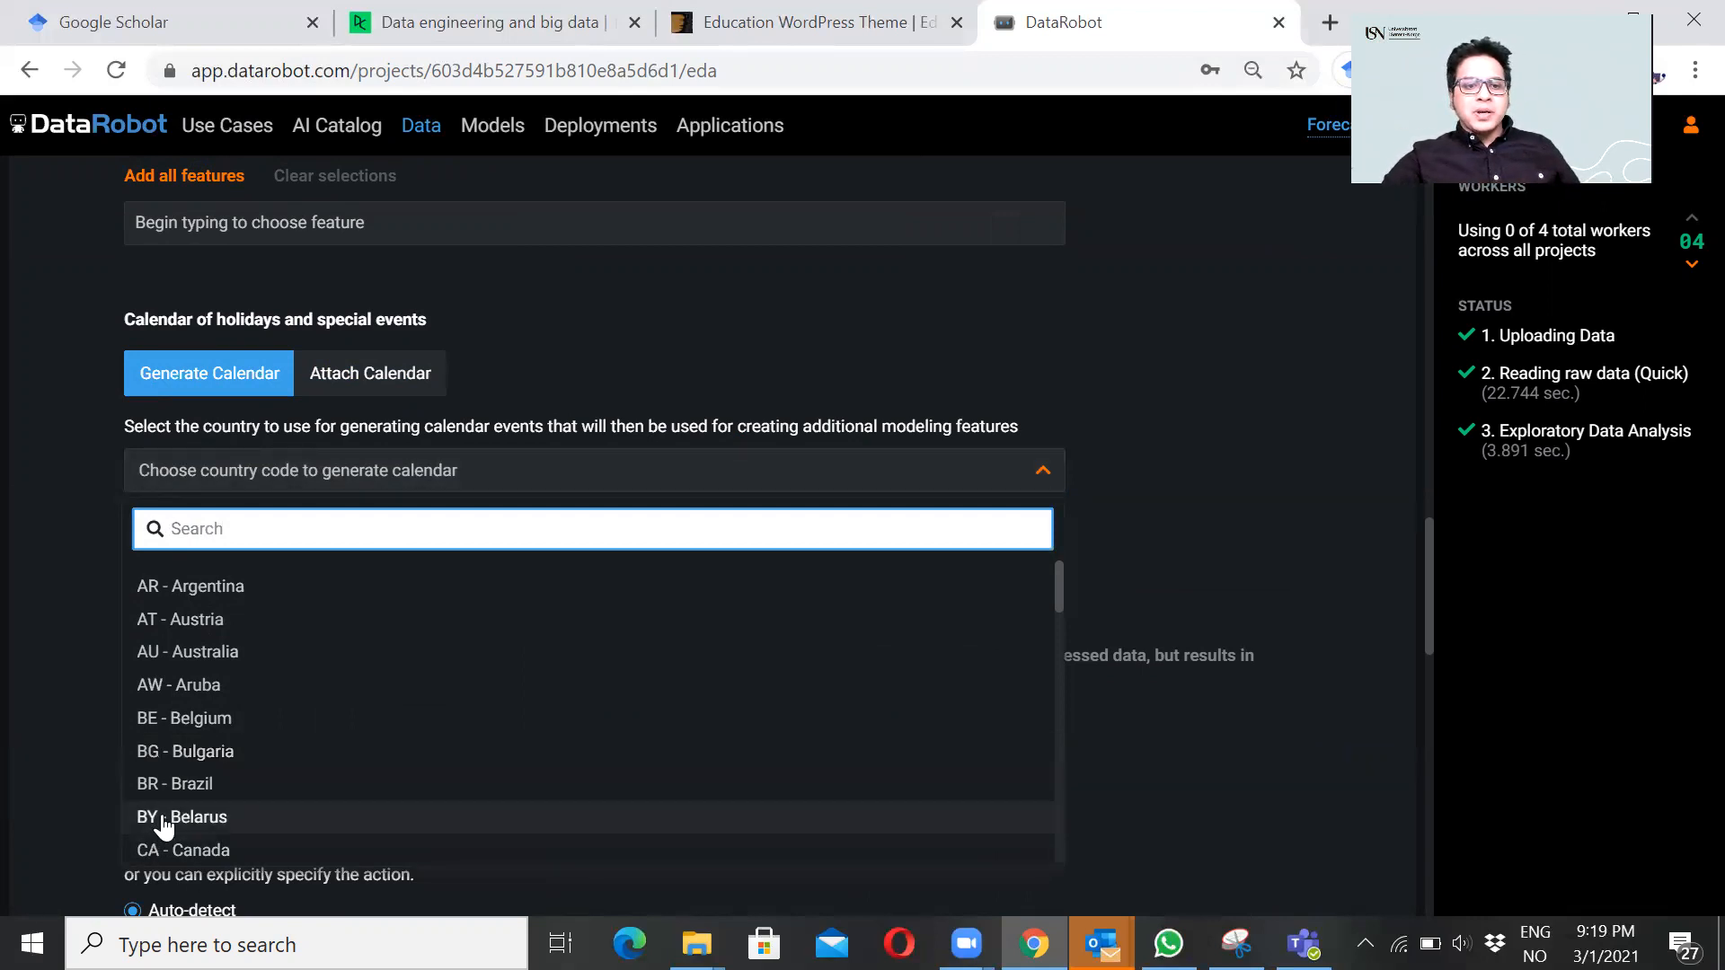
click(13, 691)
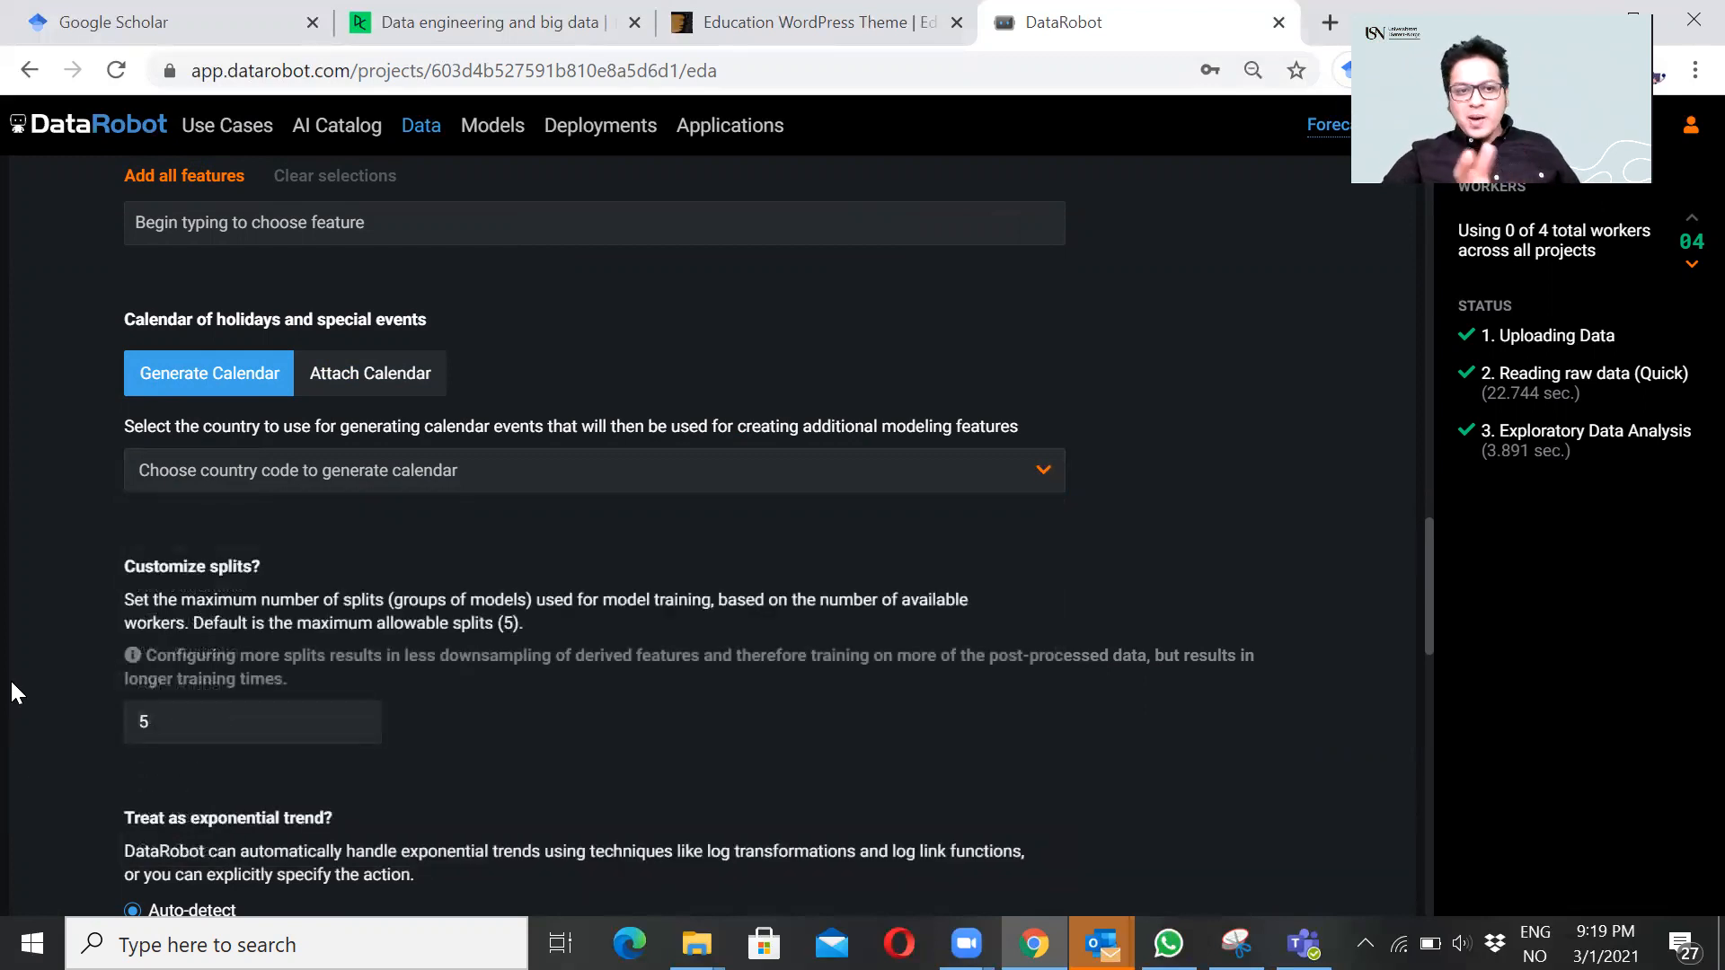
Step: Hide the advanced options and review the project's feature table, target setup and time series window settings
scroll(13, 692, up, 15)
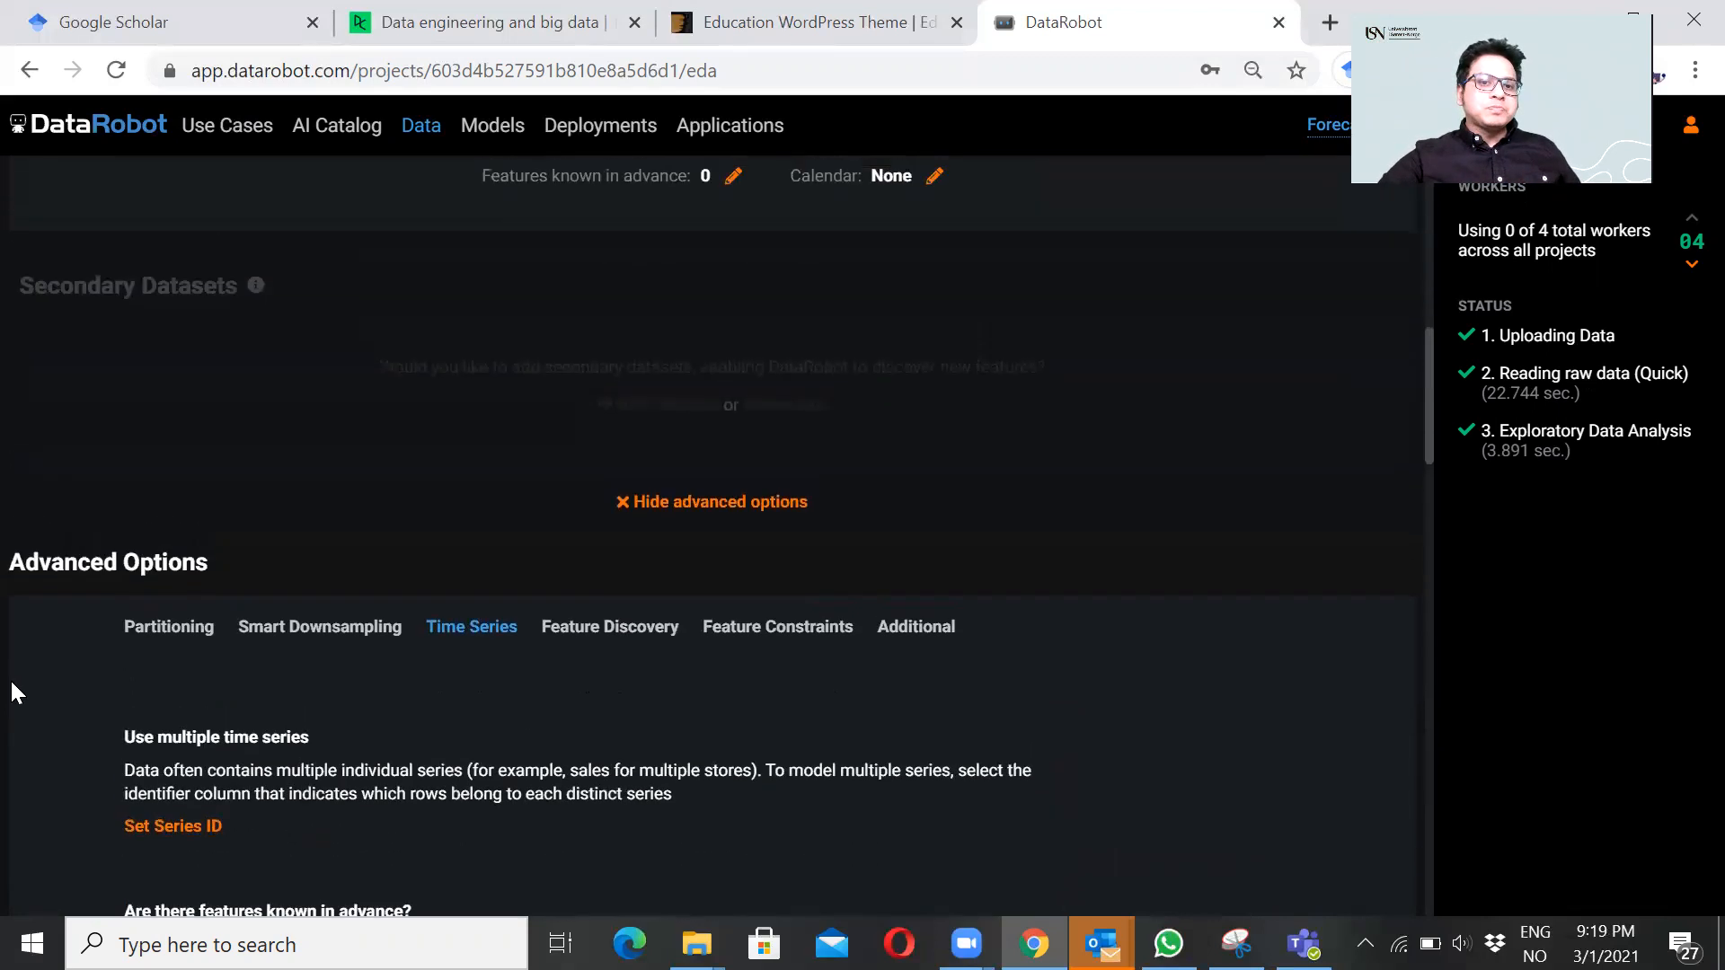
scroll(13, 692, up, 1)
scroll(13, 692, down, 3)
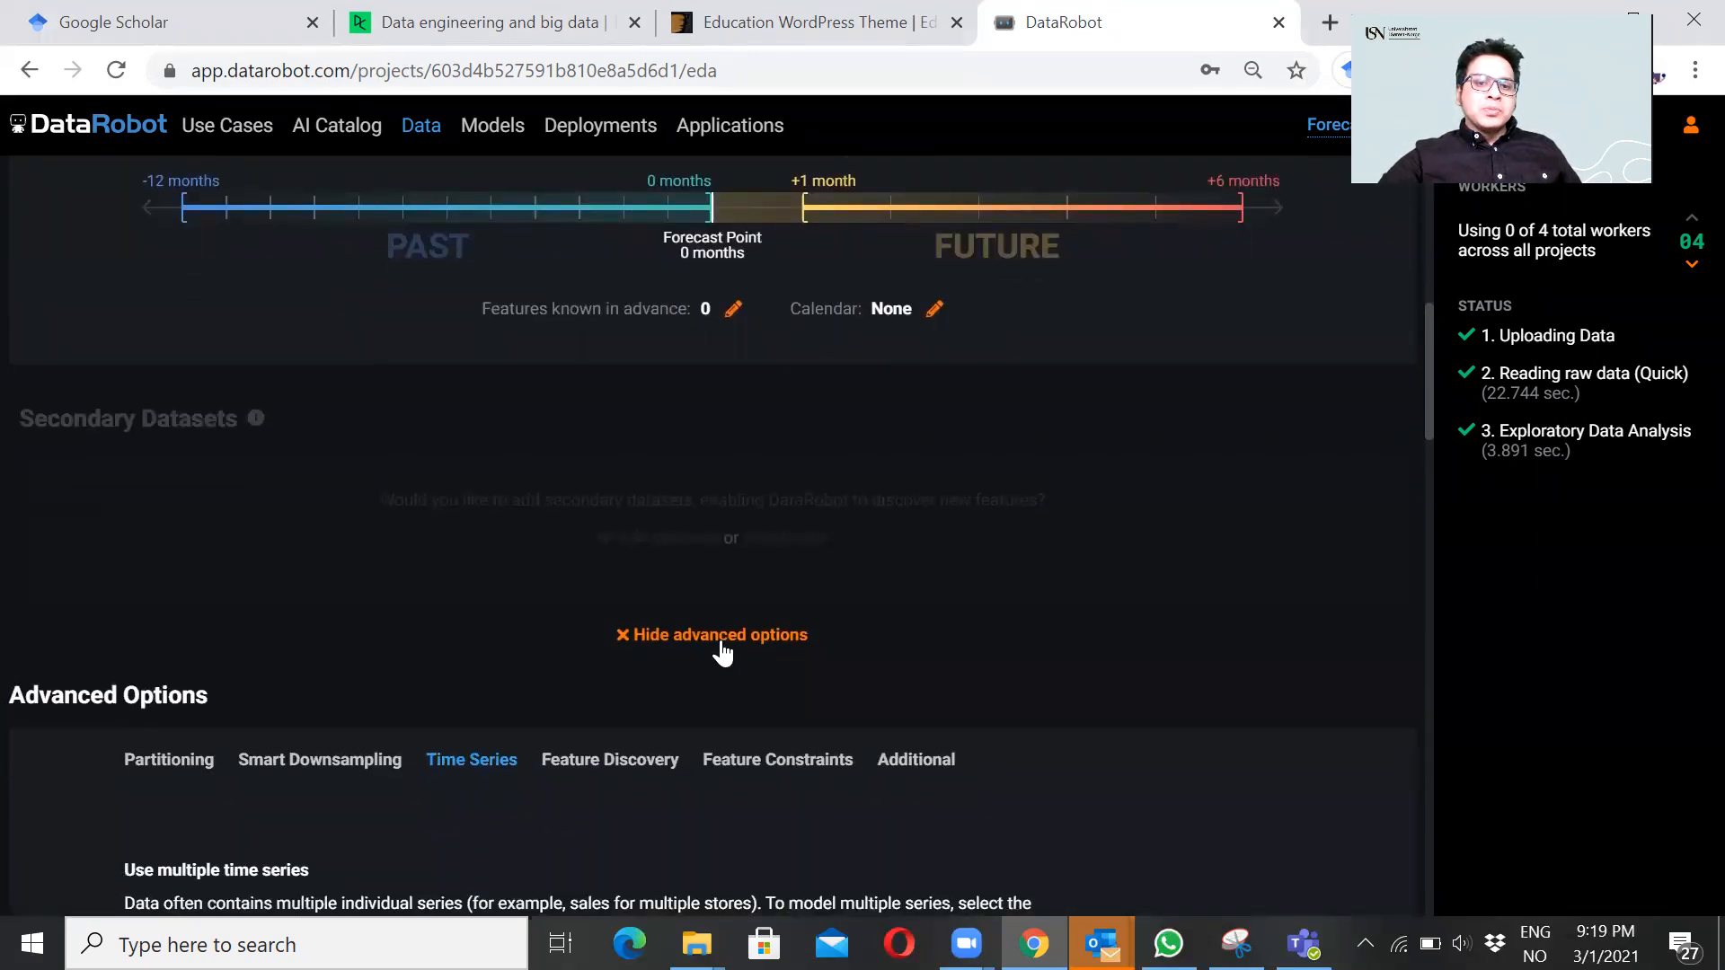
click(721, 645)
scroll(697, 575, down, 7)
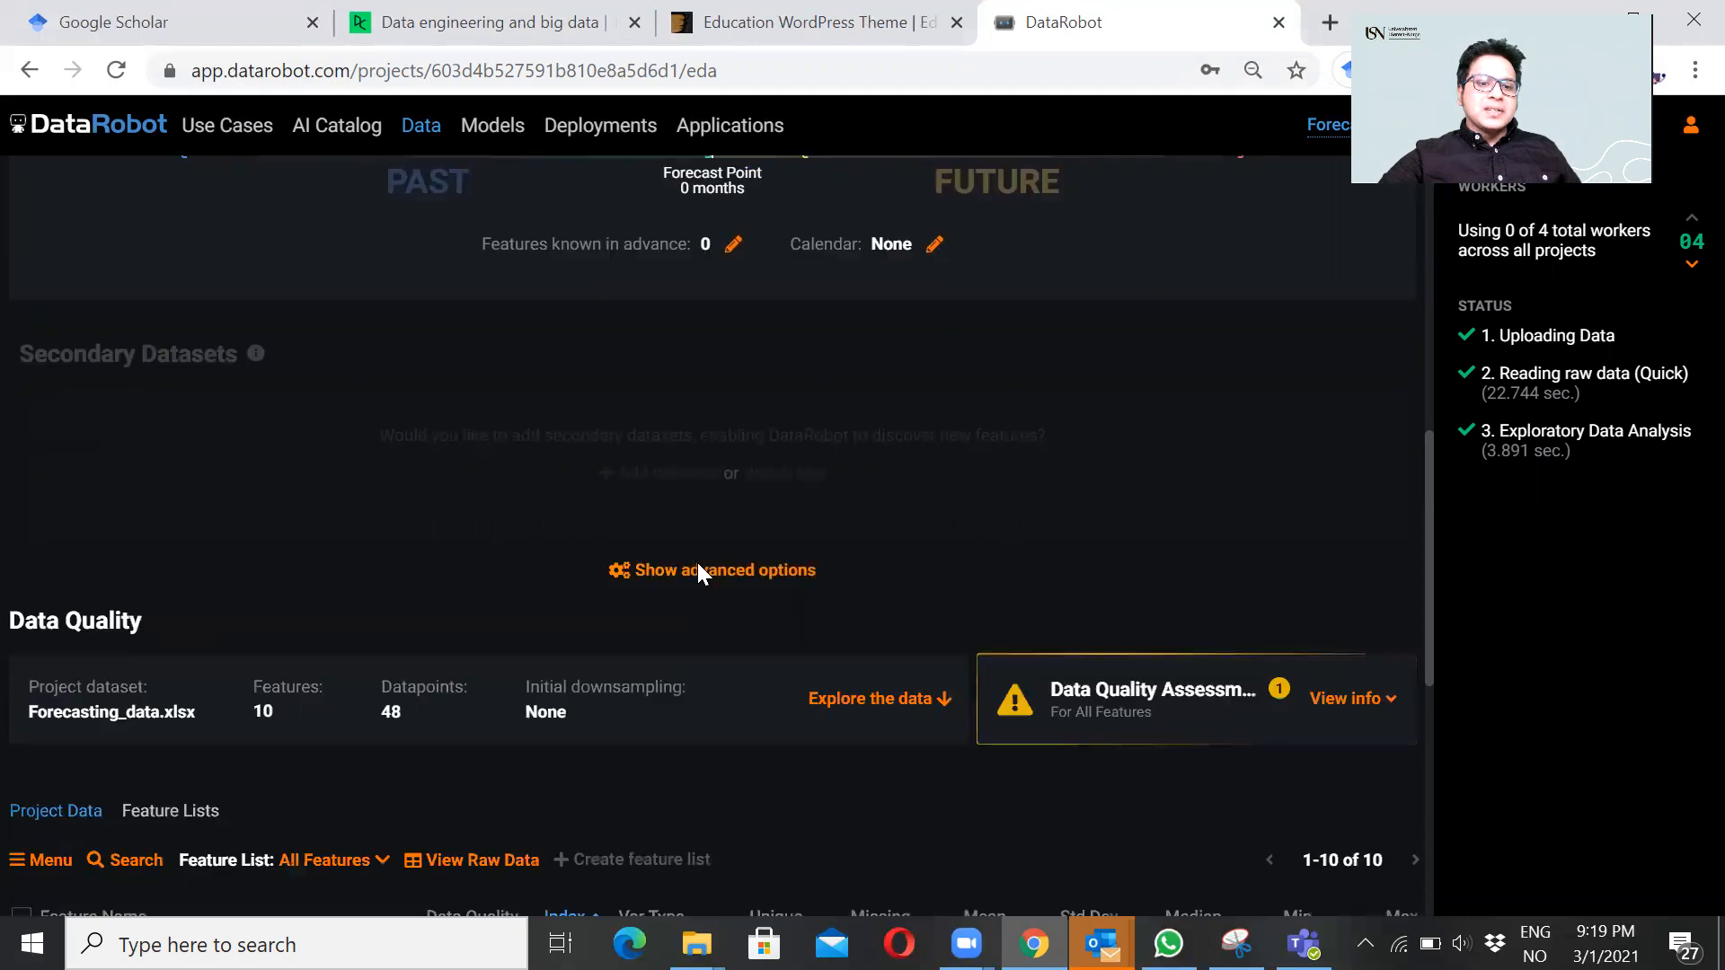
scroll(697, 575, up, 2)
scroll(697, 575, down, 3)
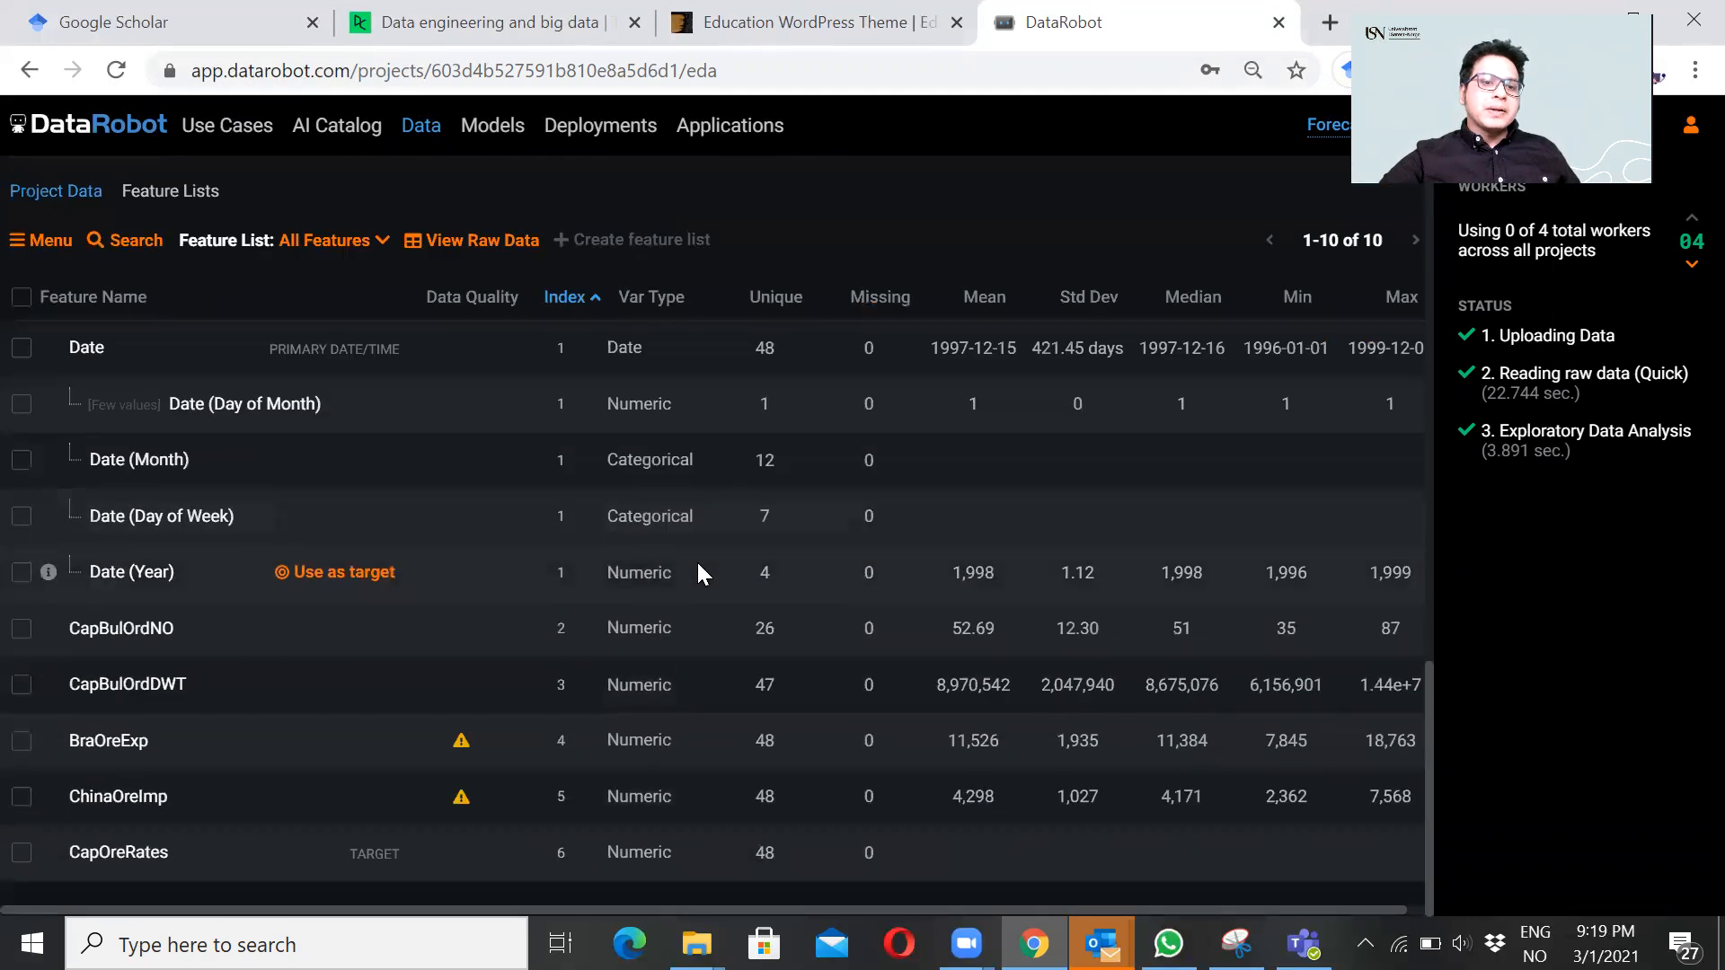
scroll(699, 574, up, 10)
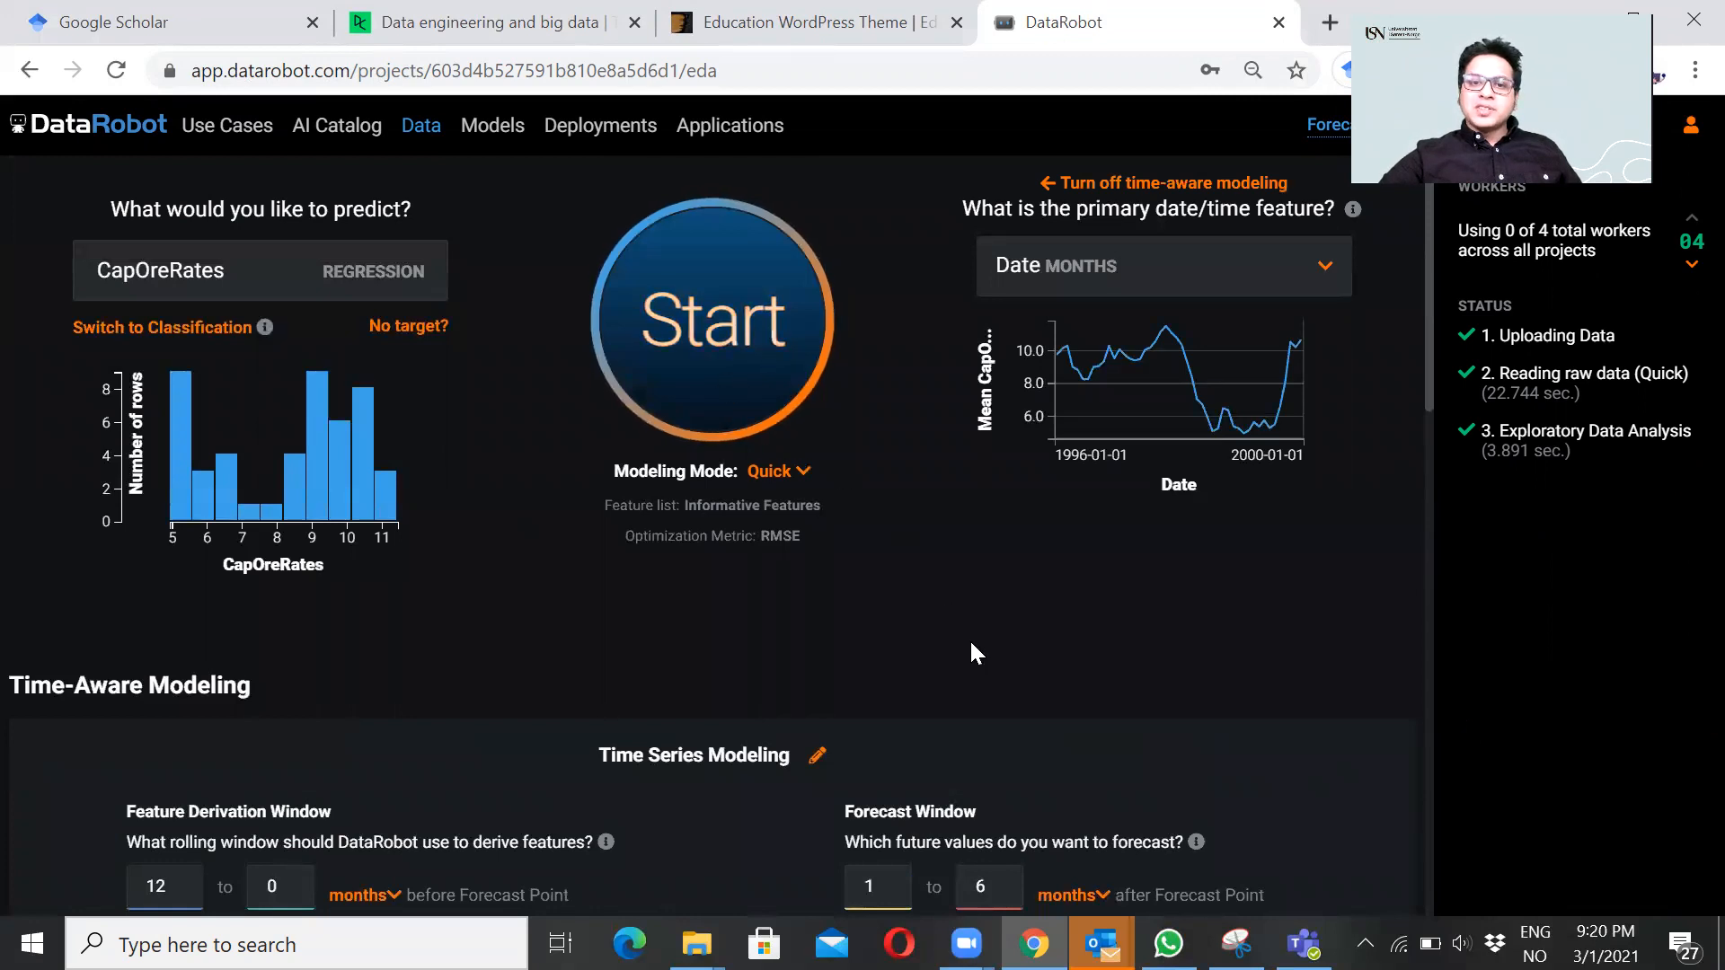
scroll(971, 641, down, 6)
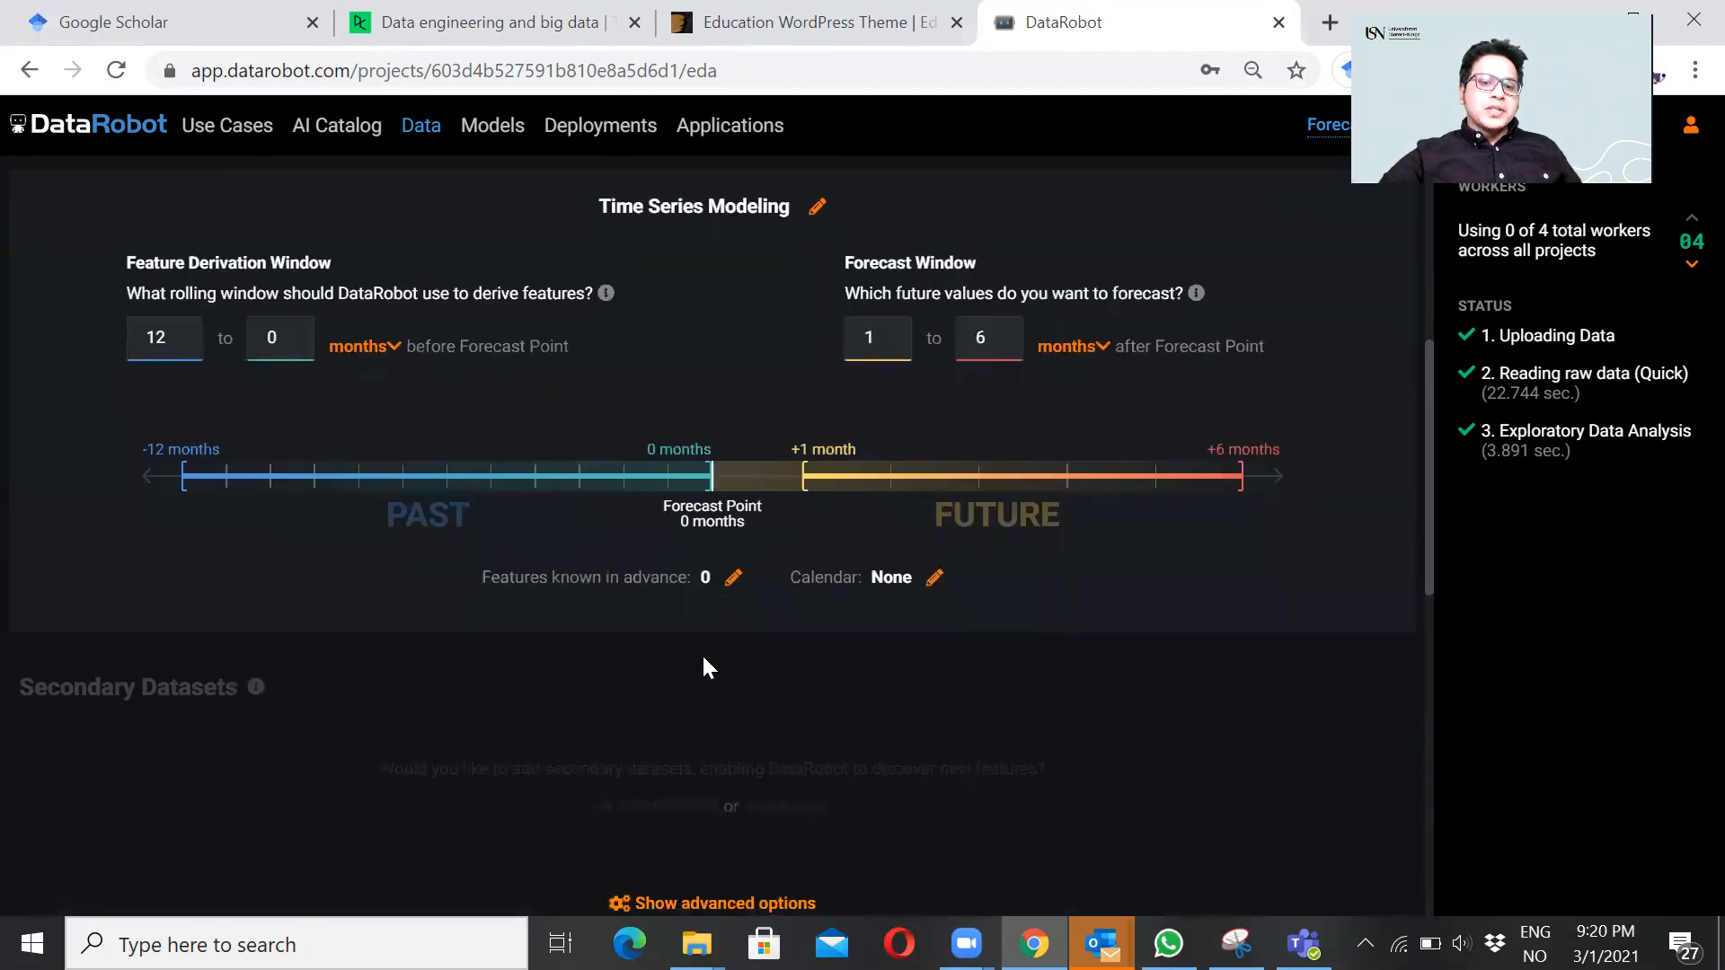
scroll(710, 656, down, 6)
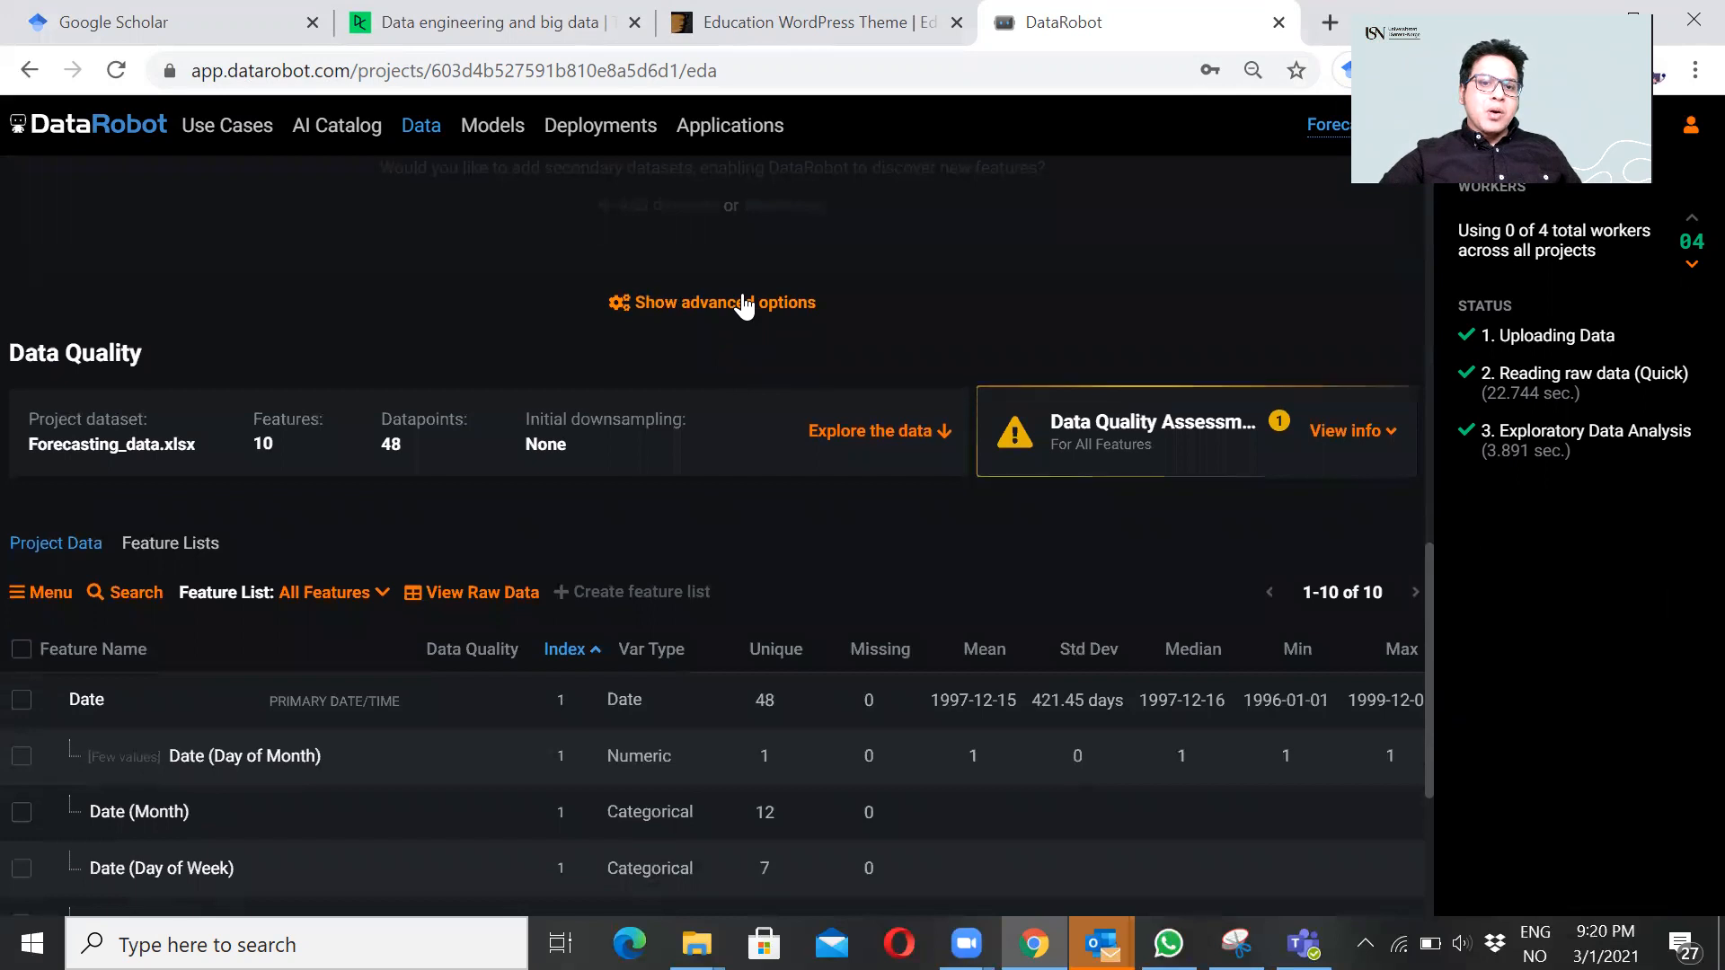
Step: Show the advanced options and open the partitioning settings
click(744, 304)
scroll(742, 293, down, 6)
scroll(741, 289, up, 4)
scroll(743, 295, up, 6)
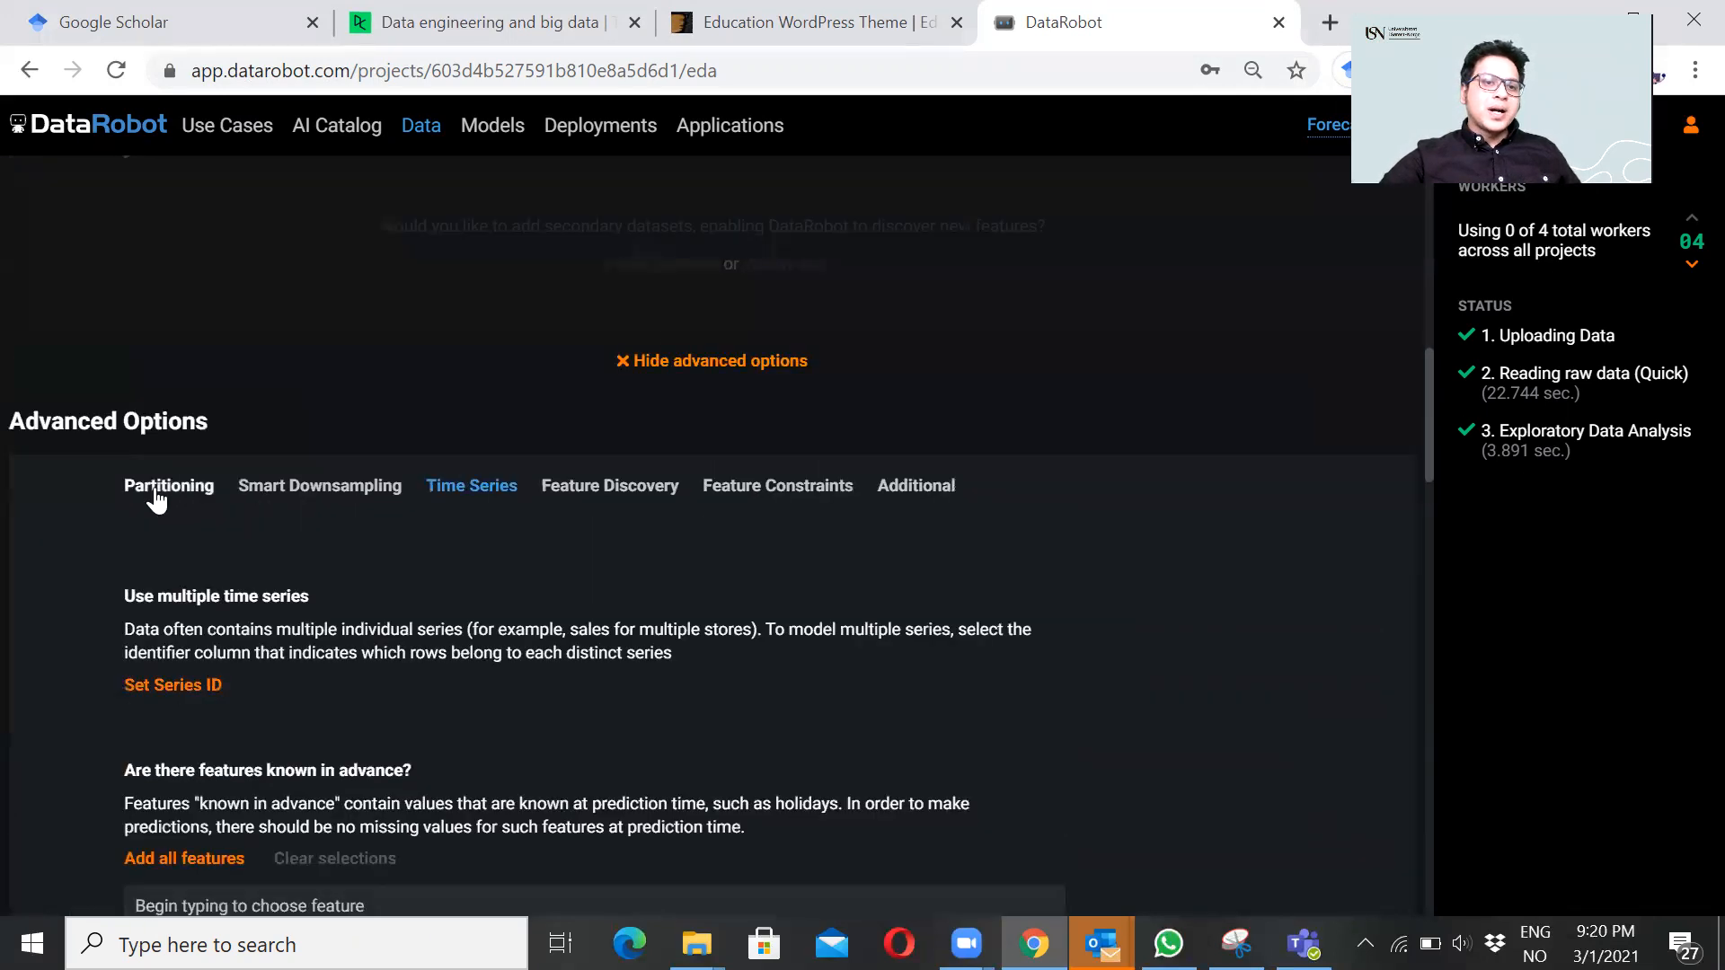
click(156, 496)
scroll(89, 541, down, 4)
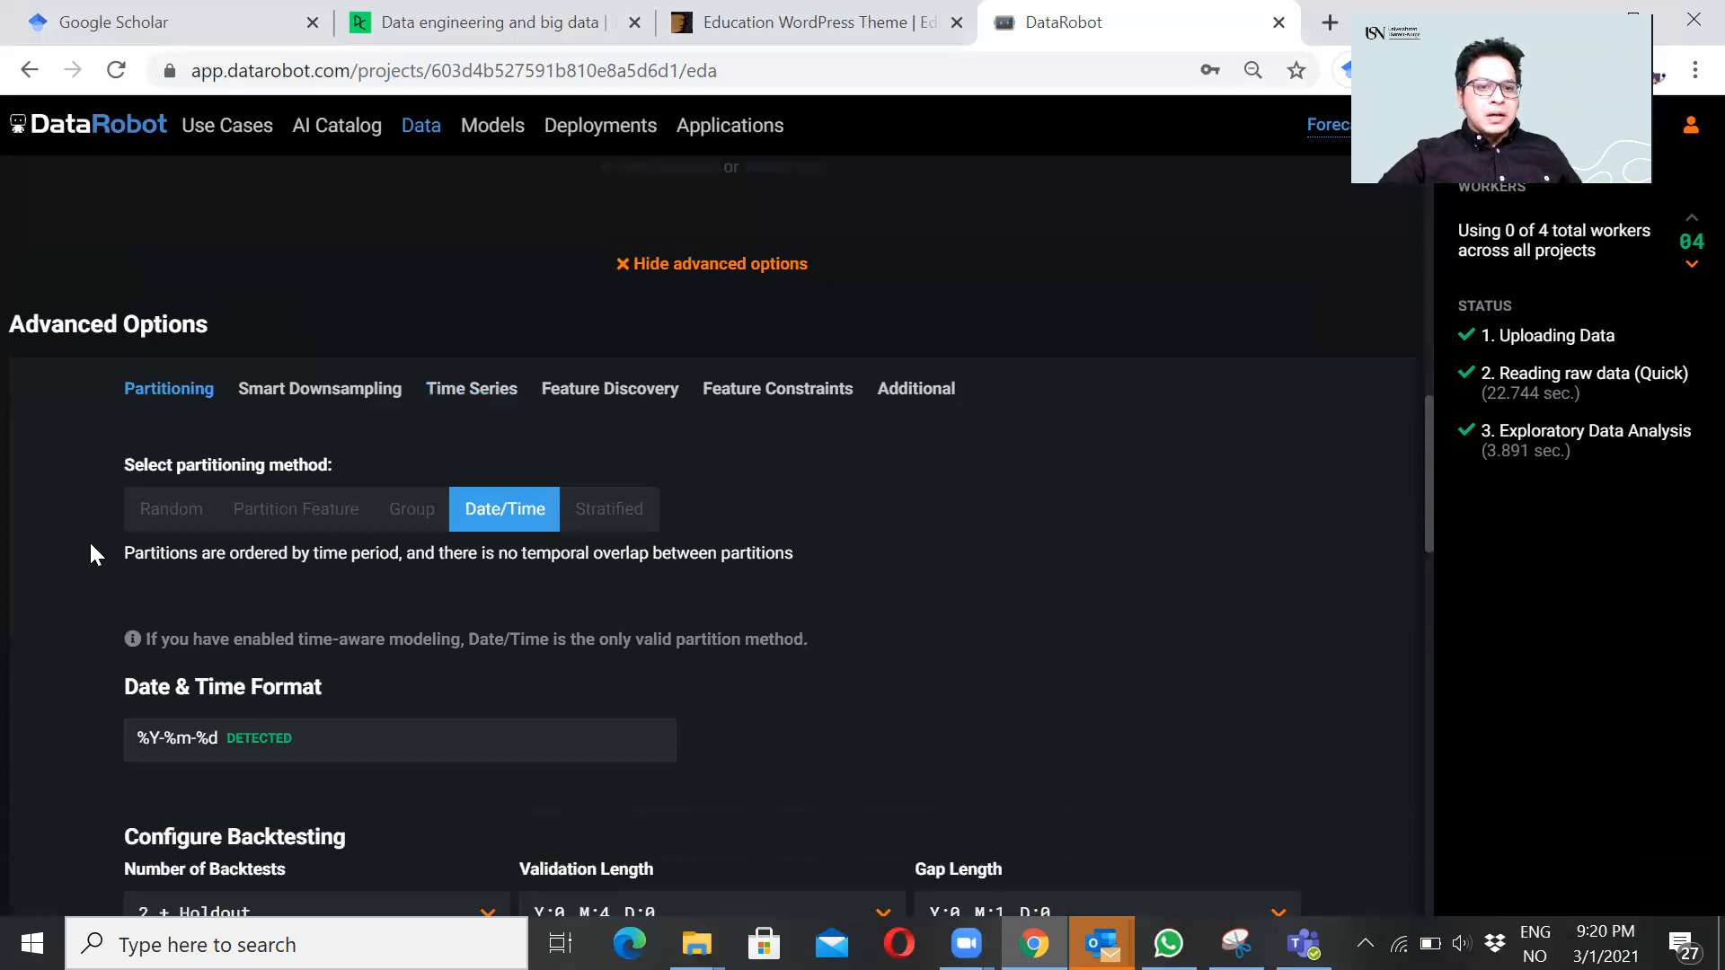
Step: Examine the backtesting configuration, comparing the training, gap, validation and holdout periods of each backtest
scroll(91, 545, down, 3)
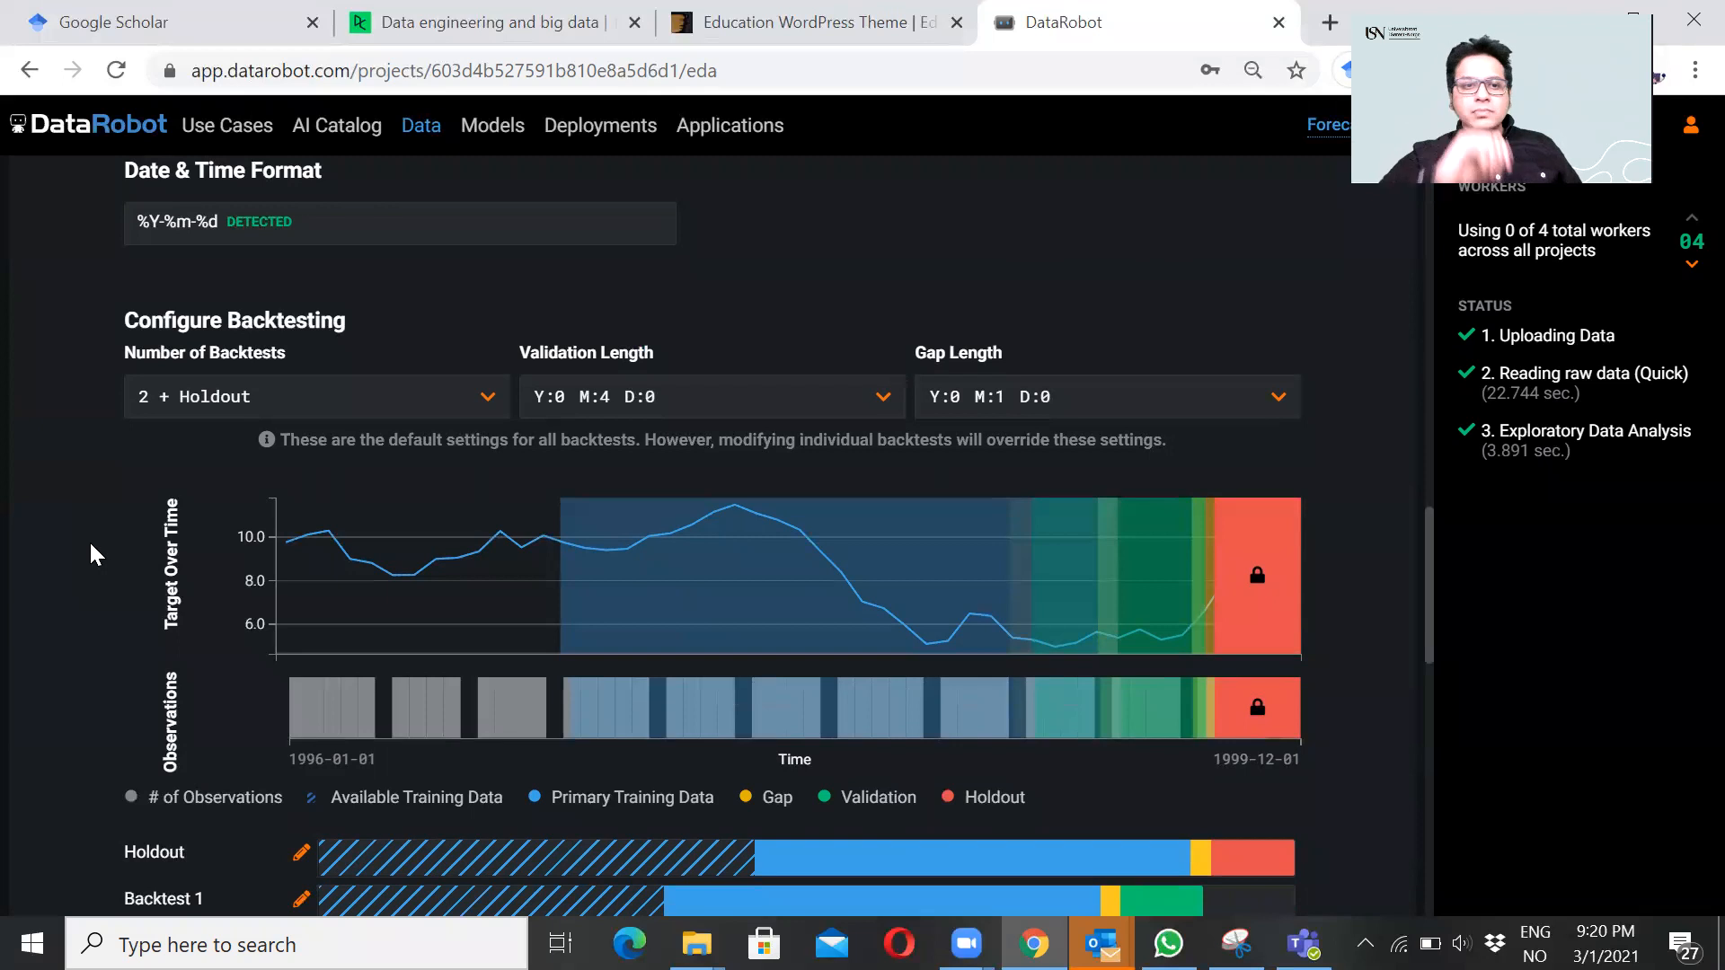
scroll(91, 545, down, 1)
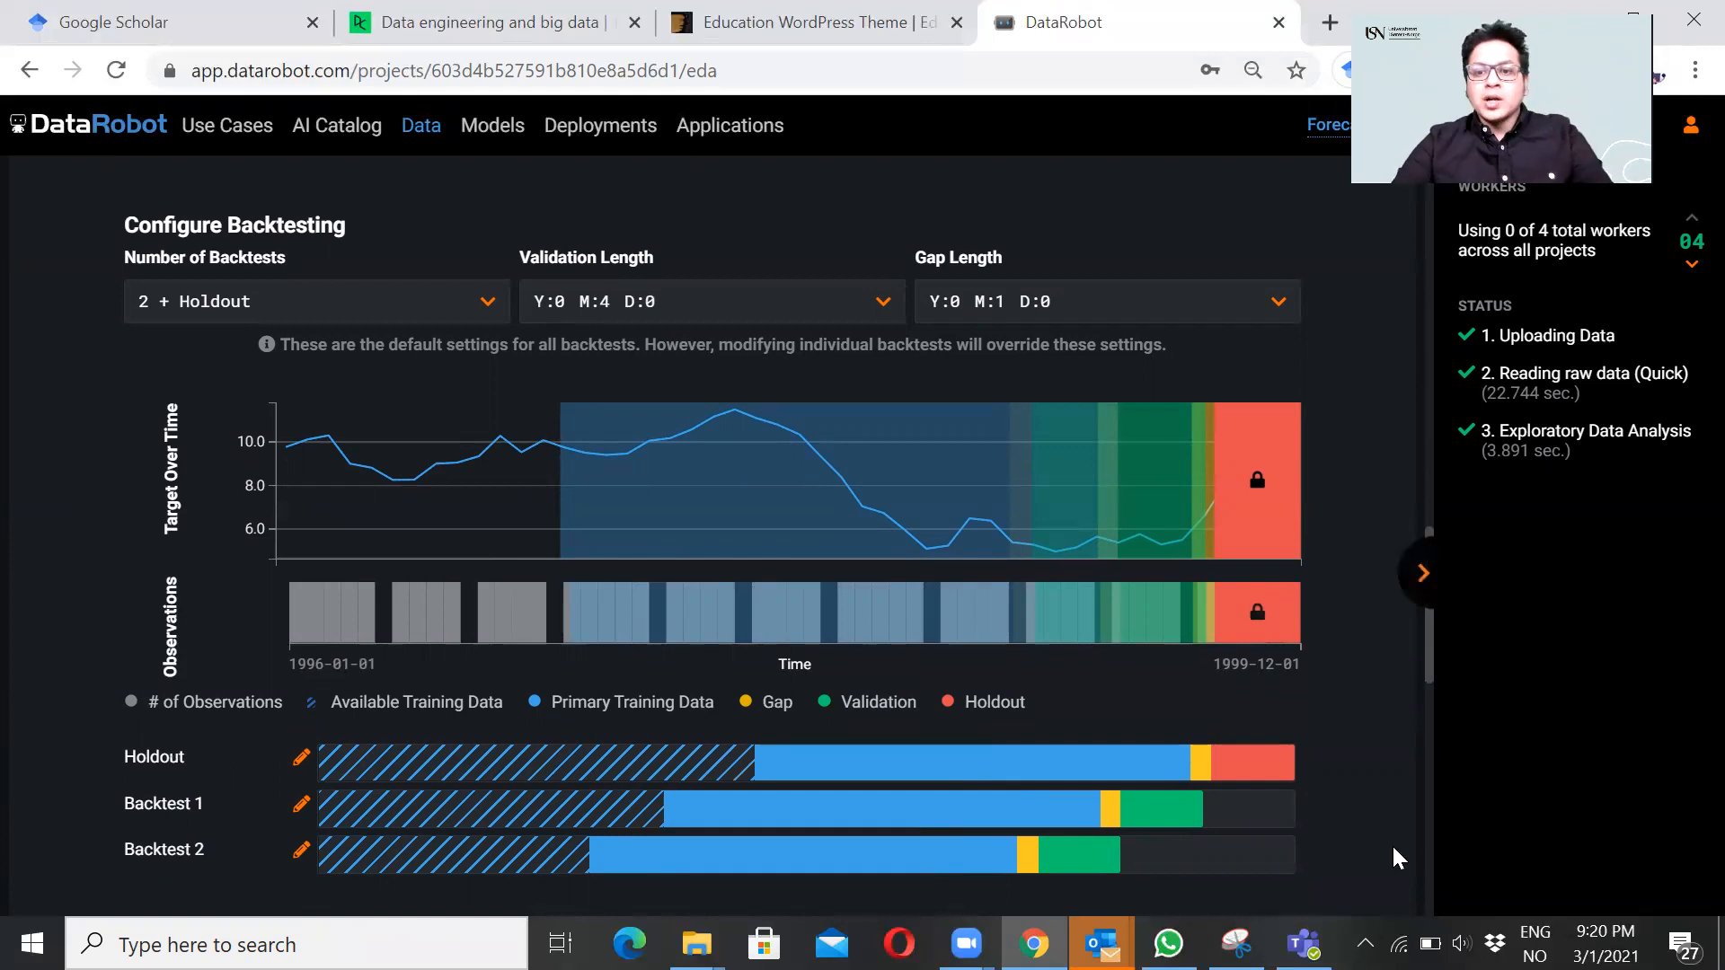
mouse_move(1257, 765)
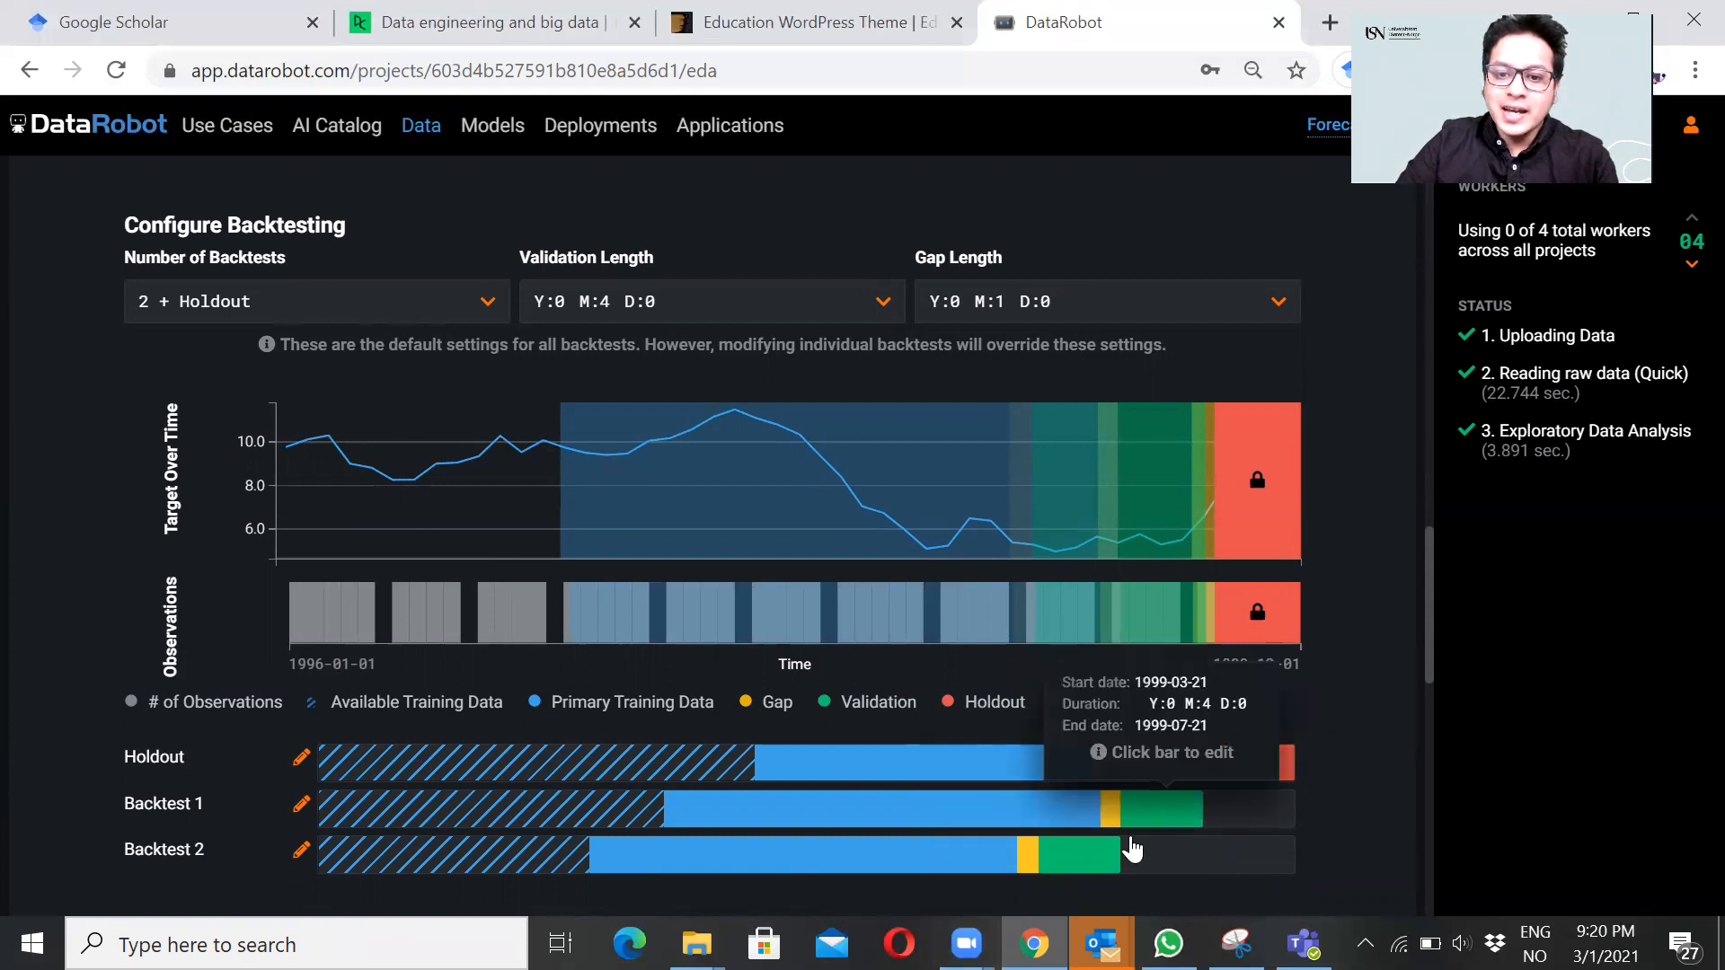
mouse_move(822, 850)
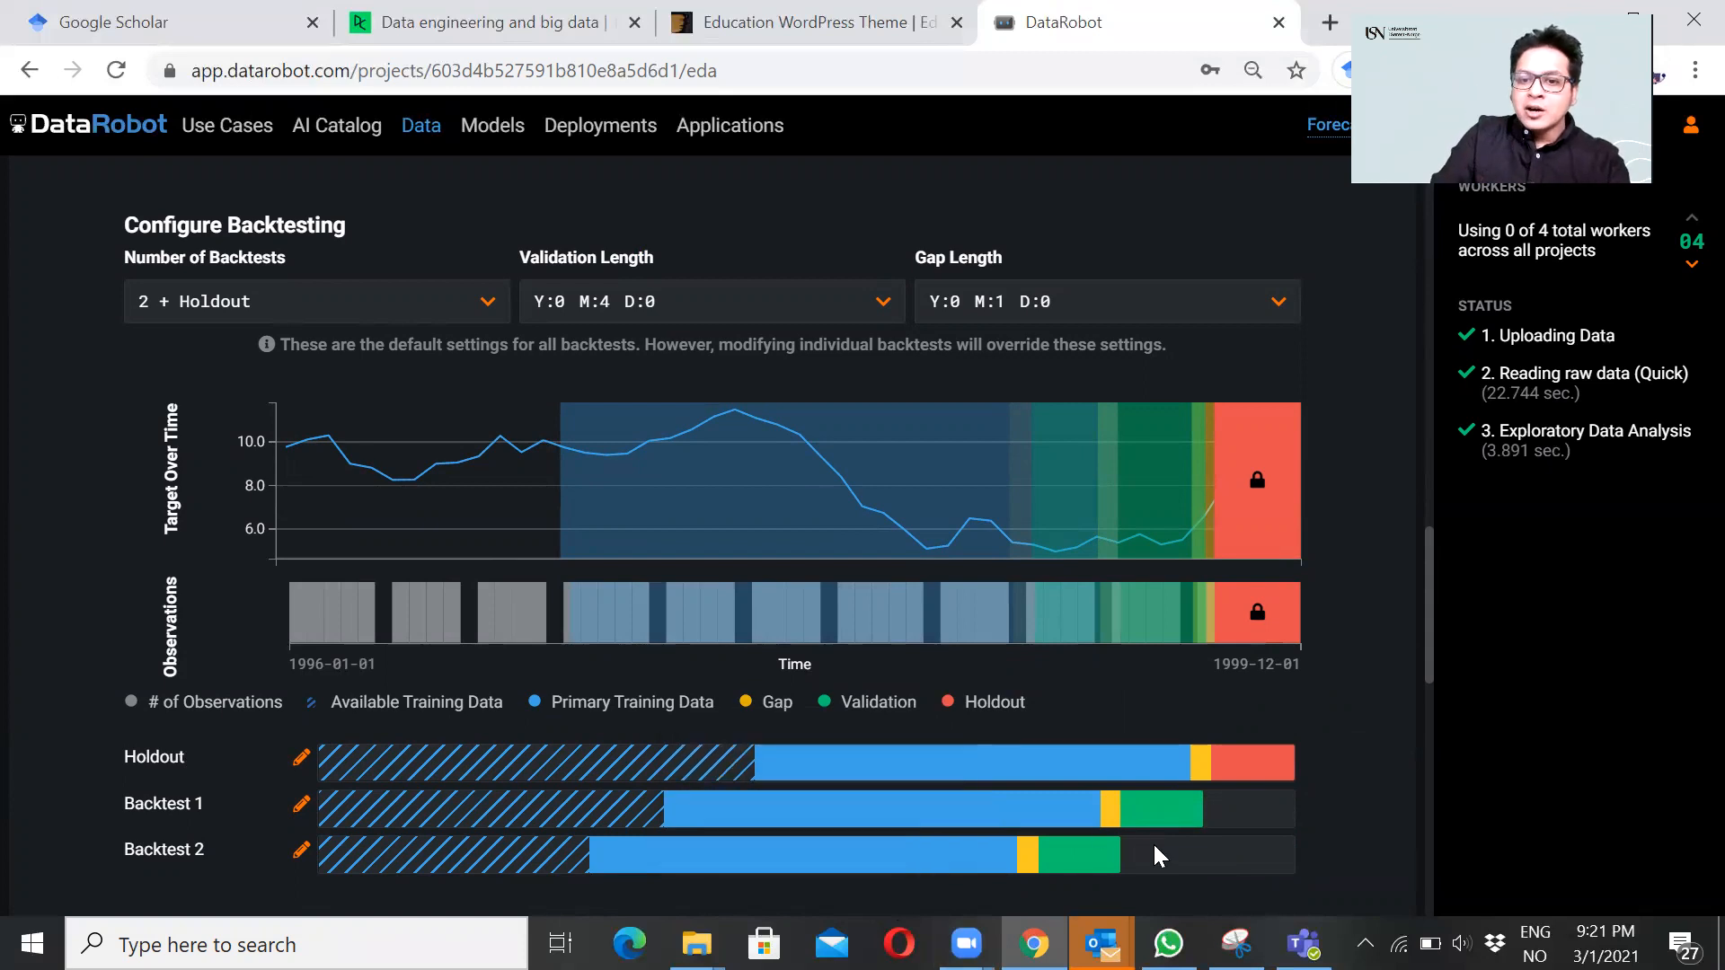
mouse_move(1104, 859)
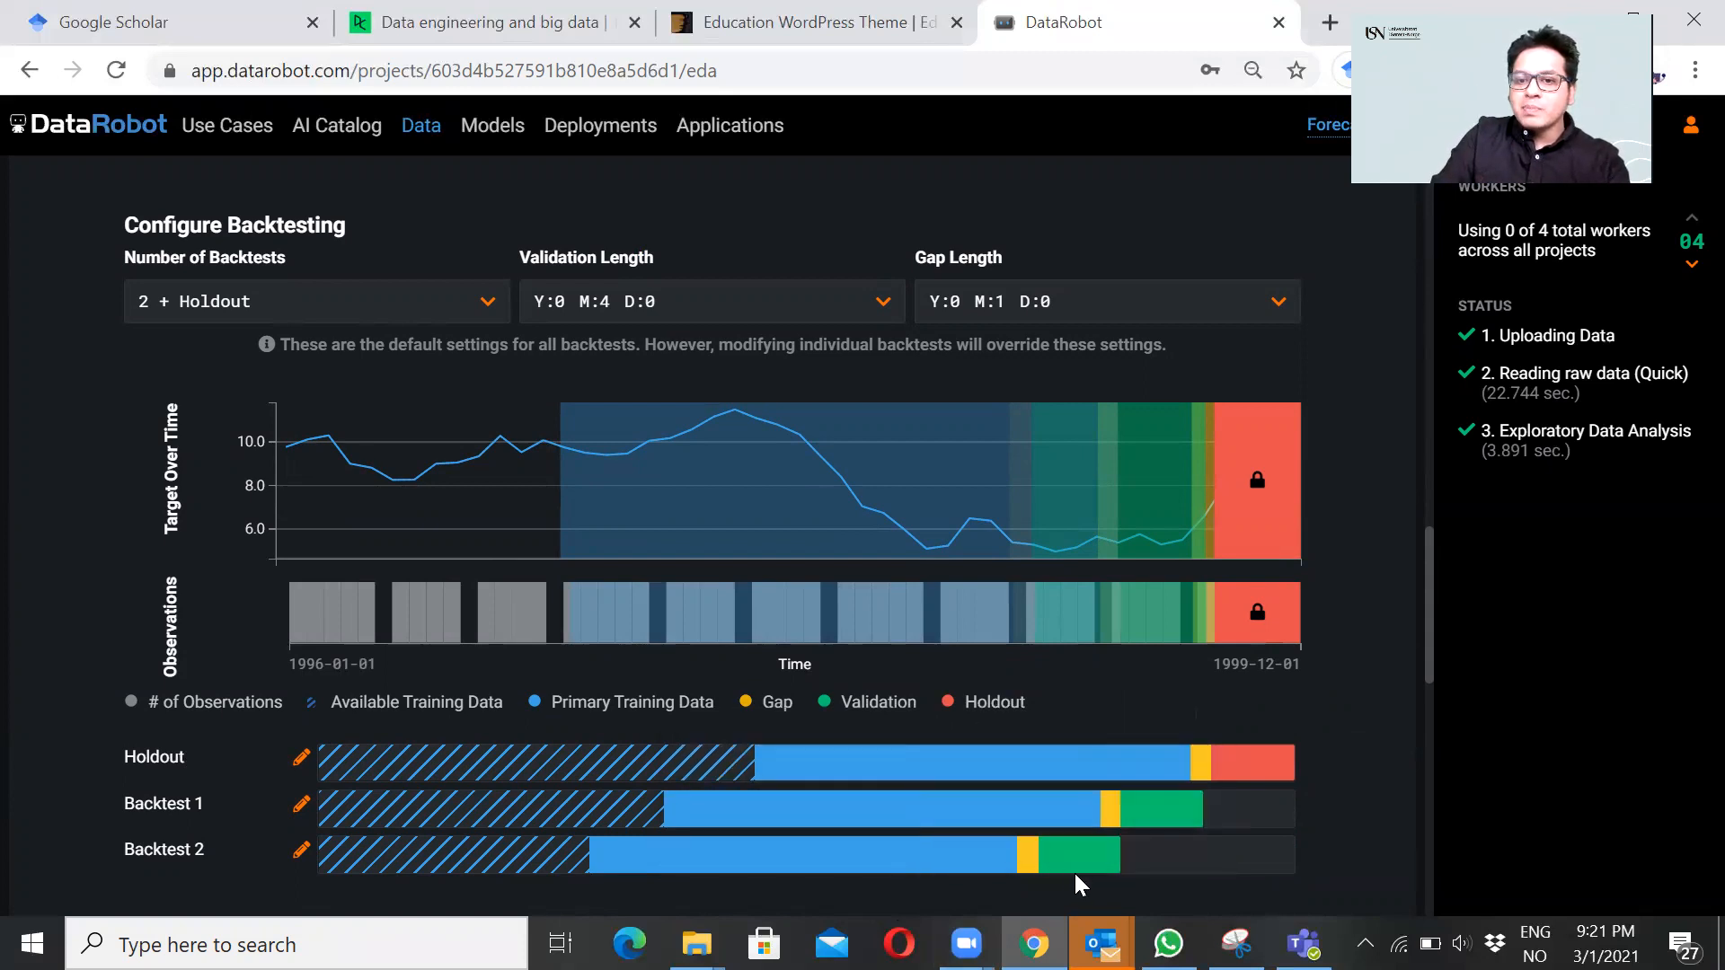
mouse_move(866, 811)
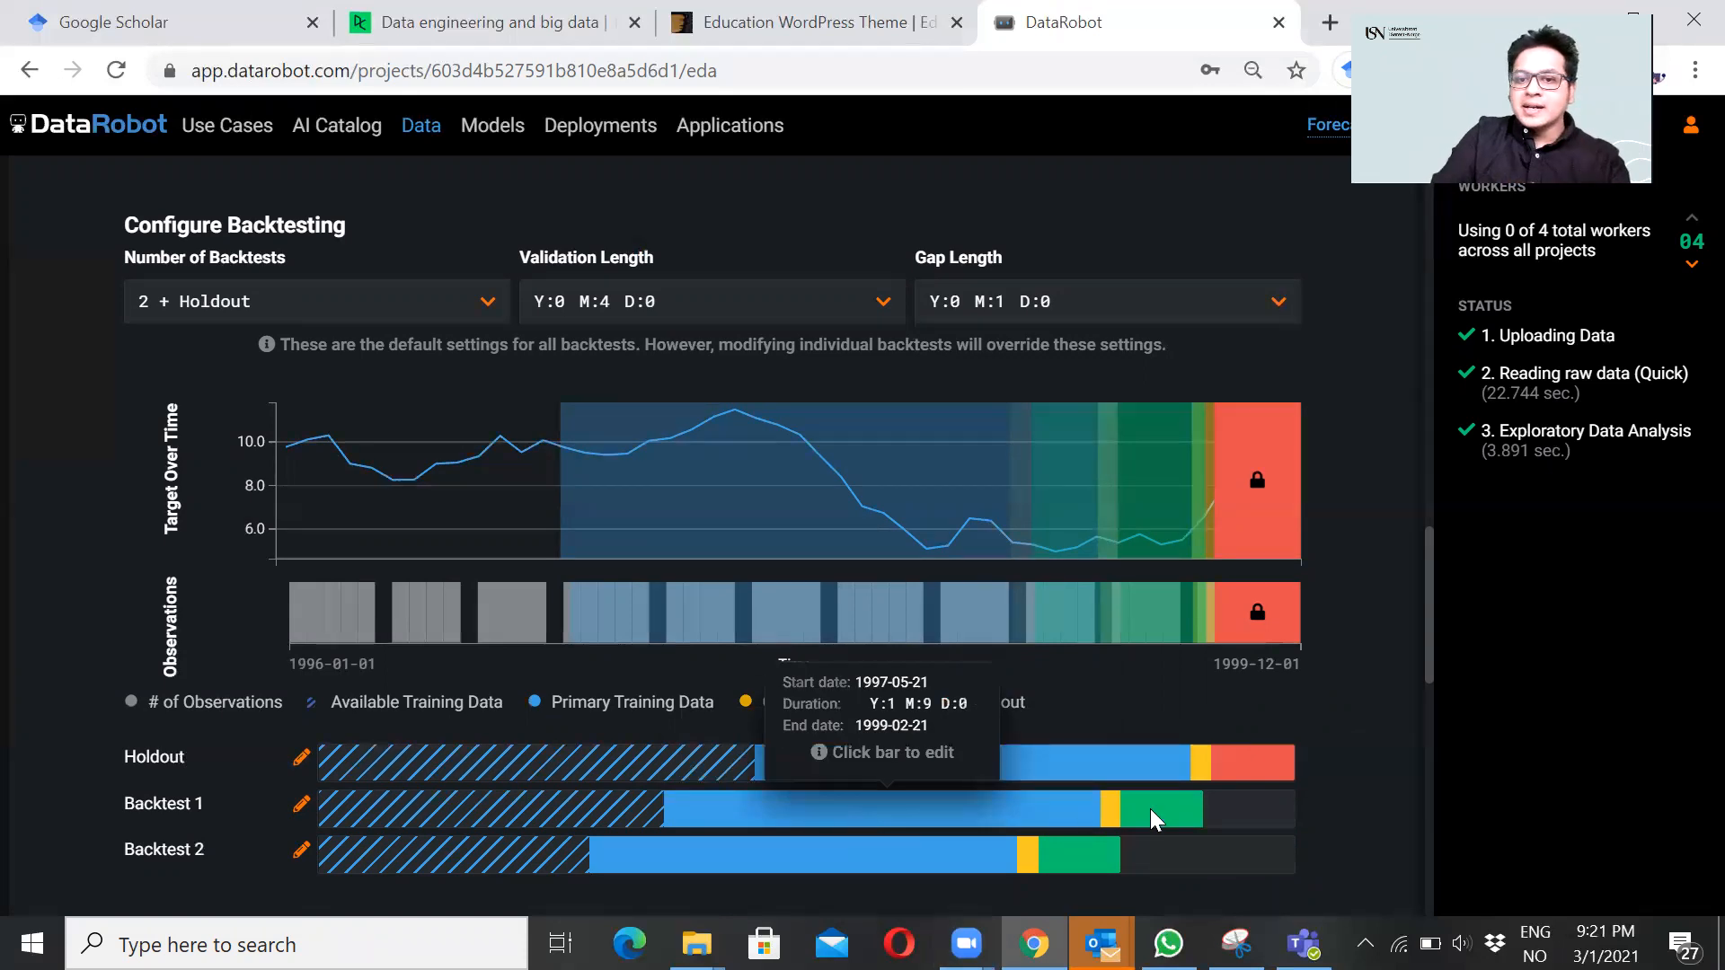
mouse_move(1175, 813)
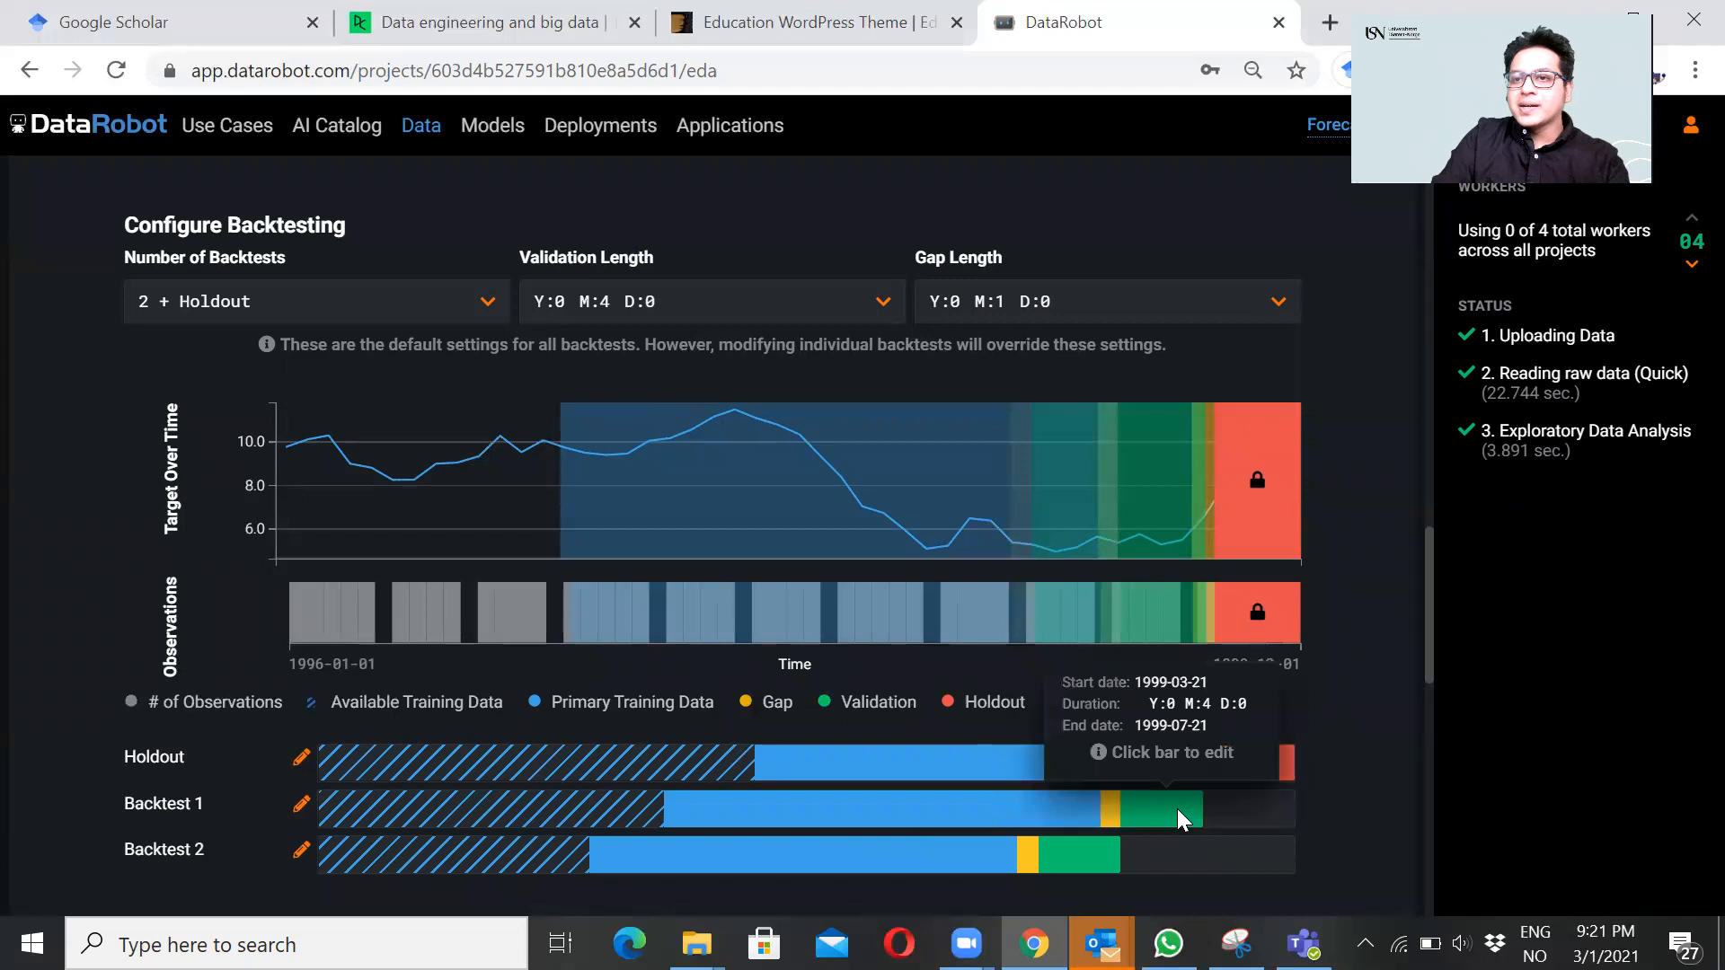
mouse_move(1012, 762)
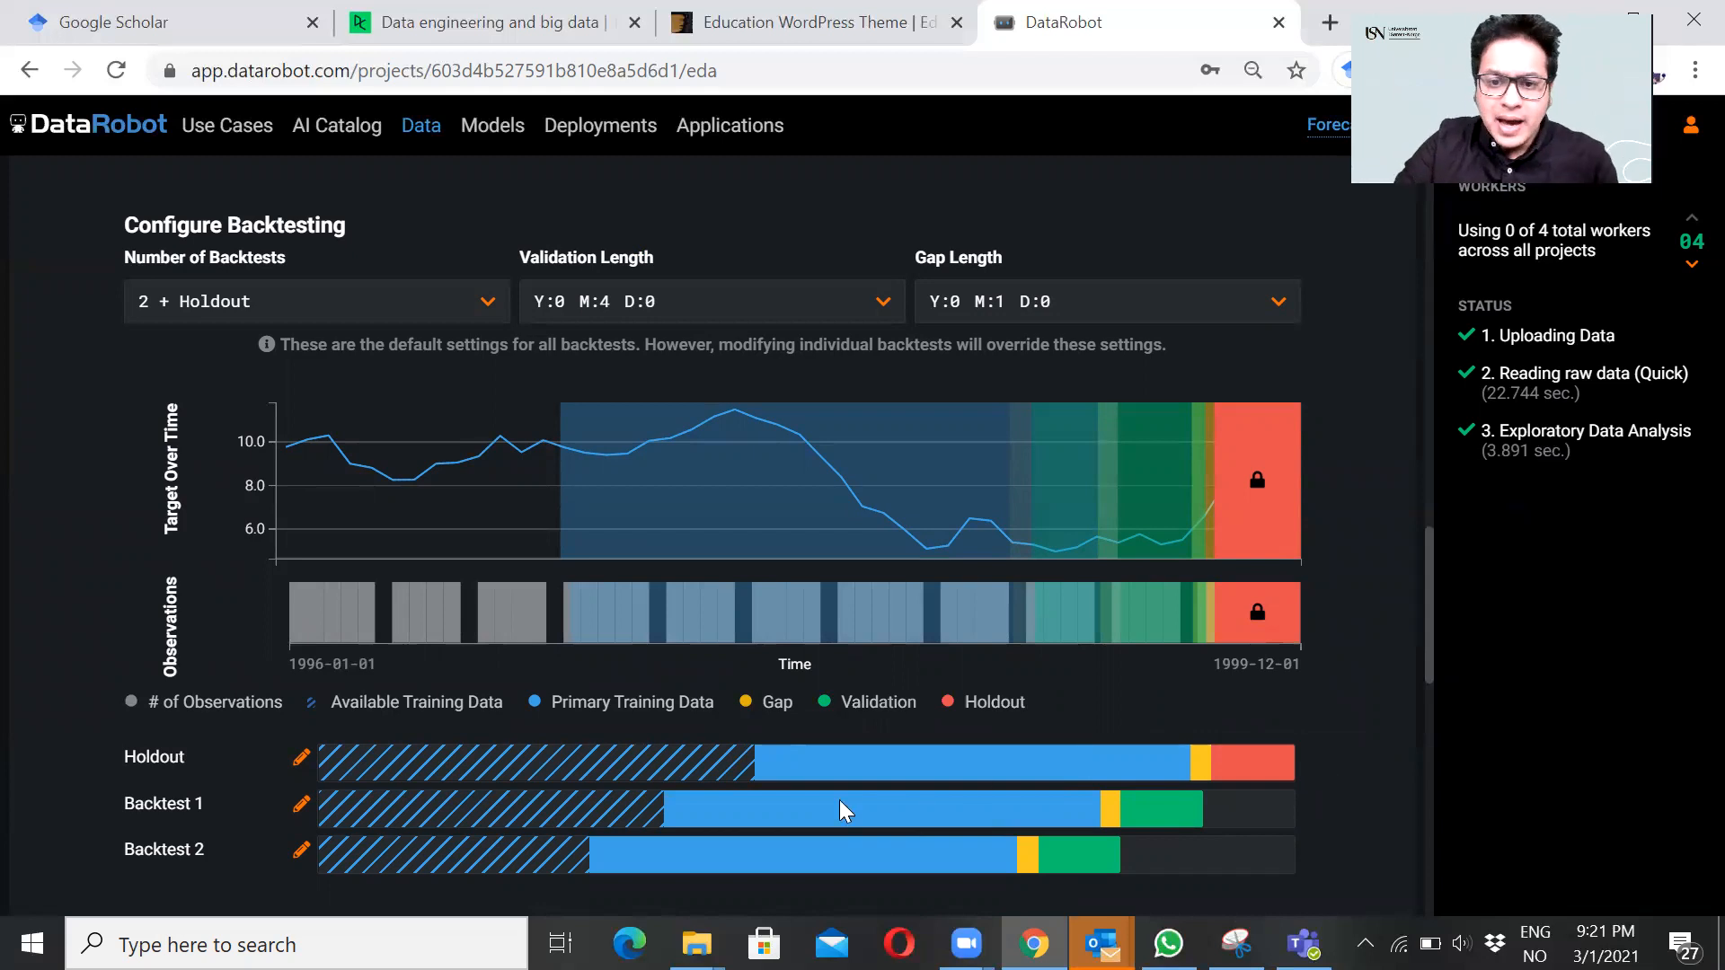
Step: Set the number of backtests to 4 with the holdout fold kept, and check the resulting backtest layout
click(358, 315)
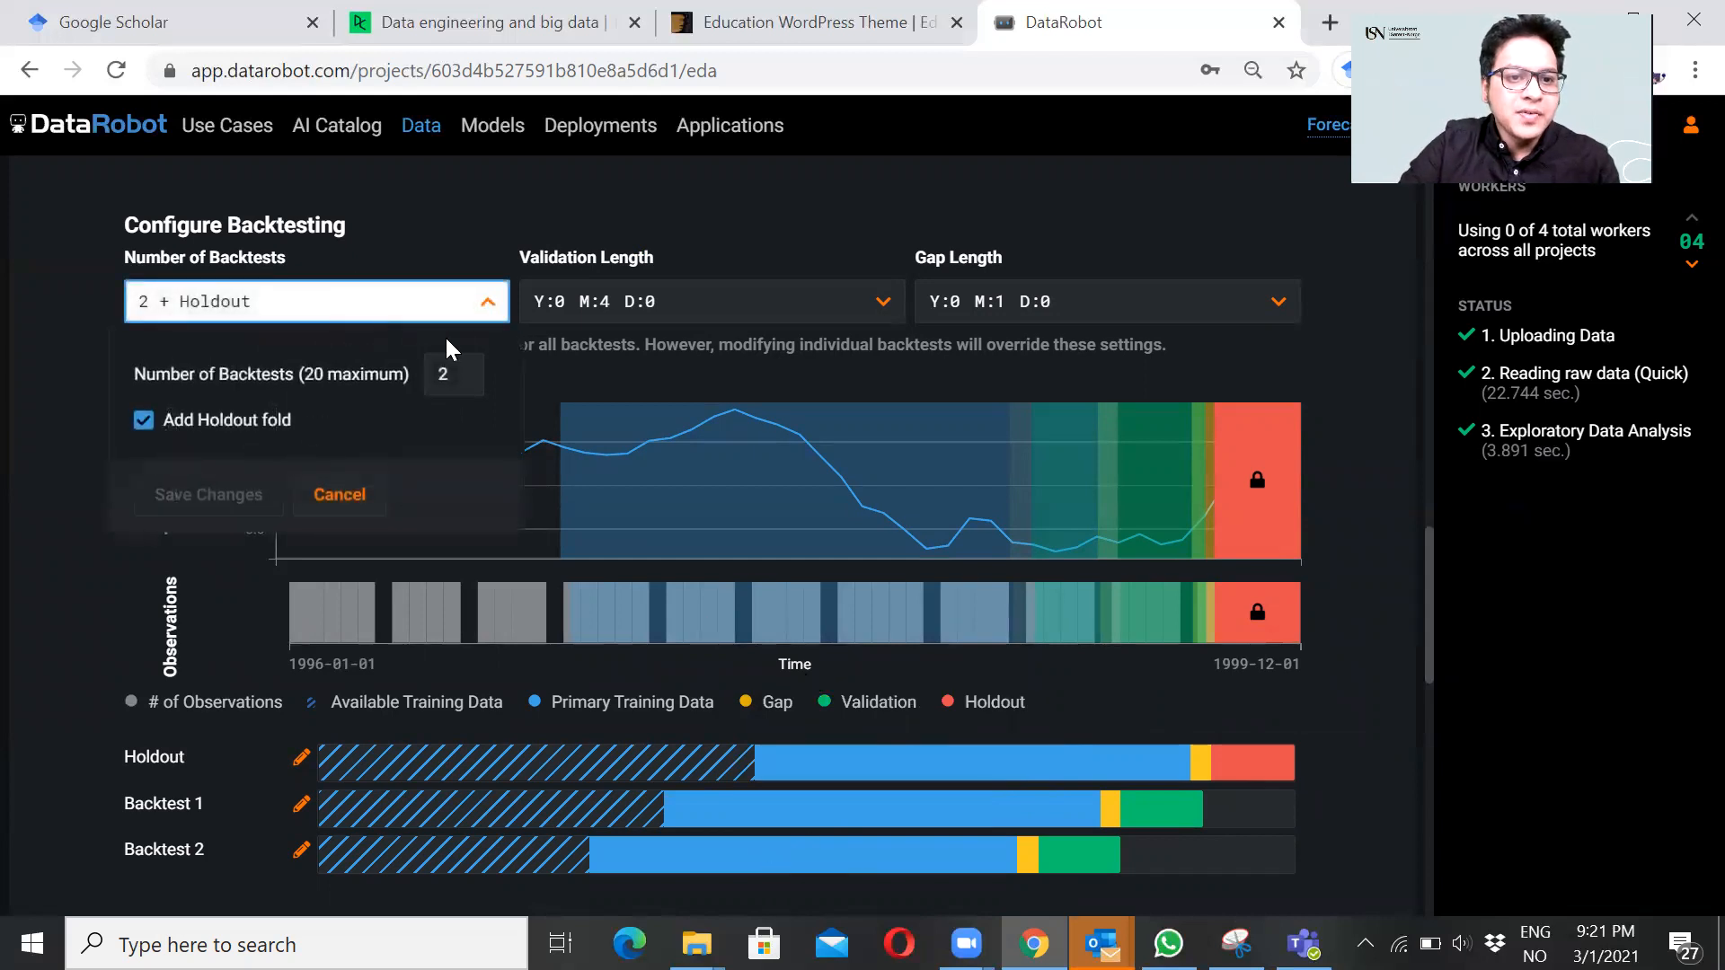
click(472, 369)
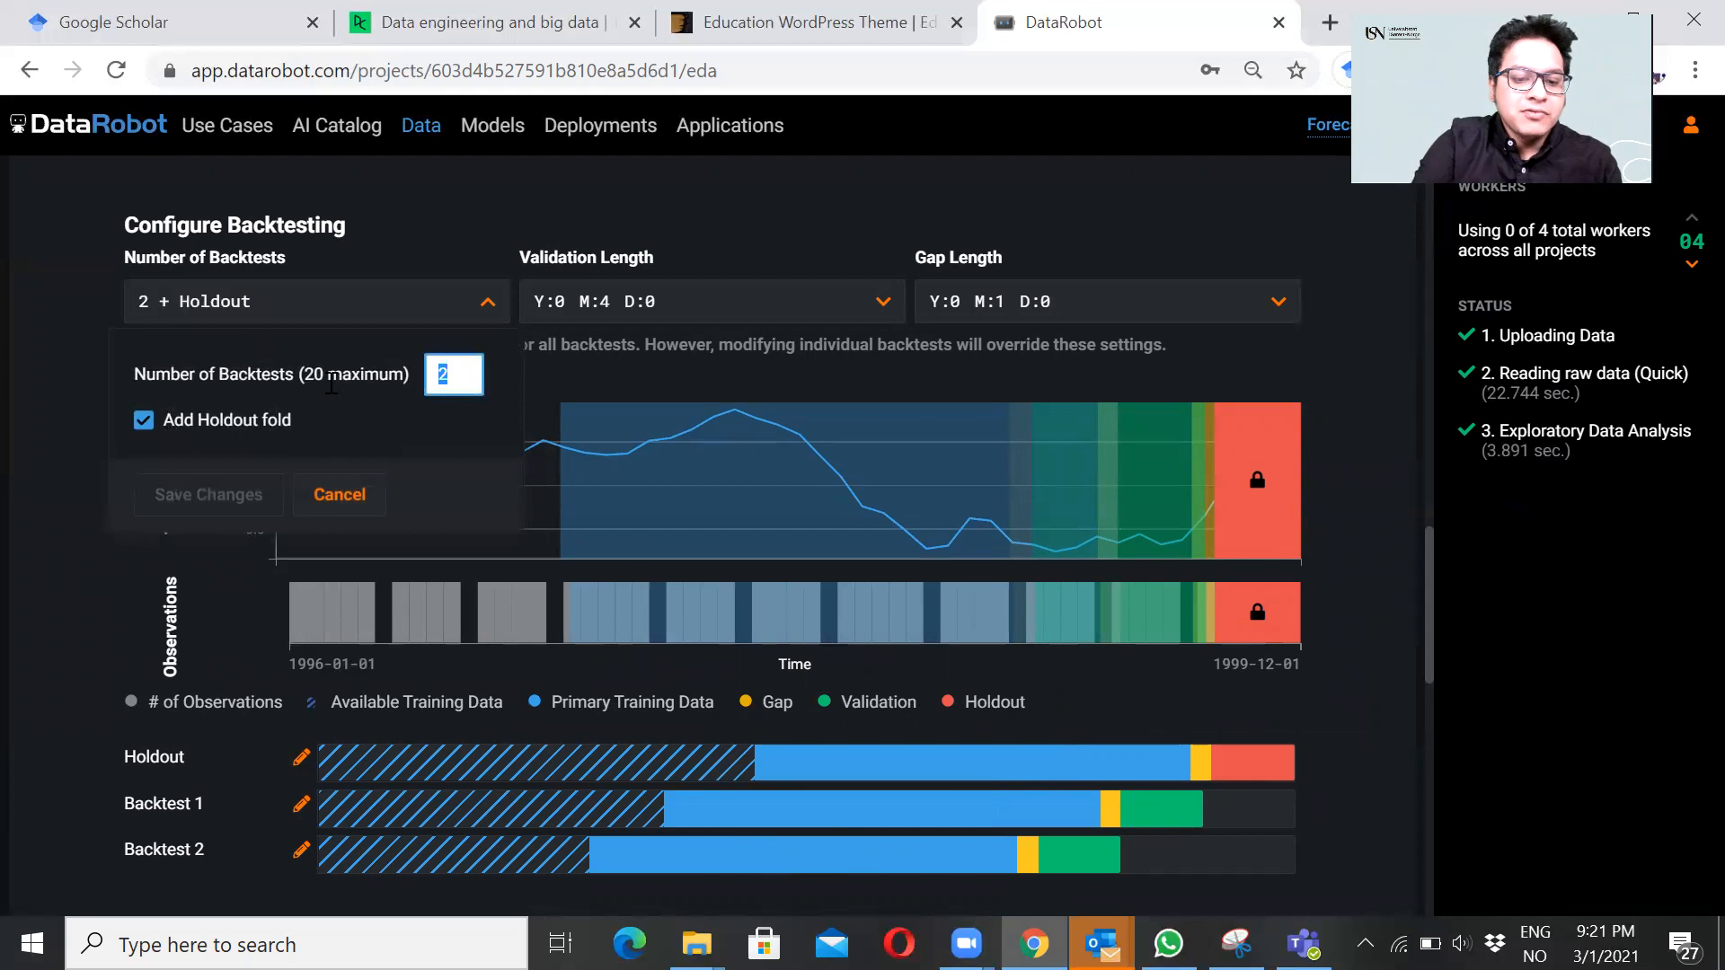
text(4)
click(239, 497)
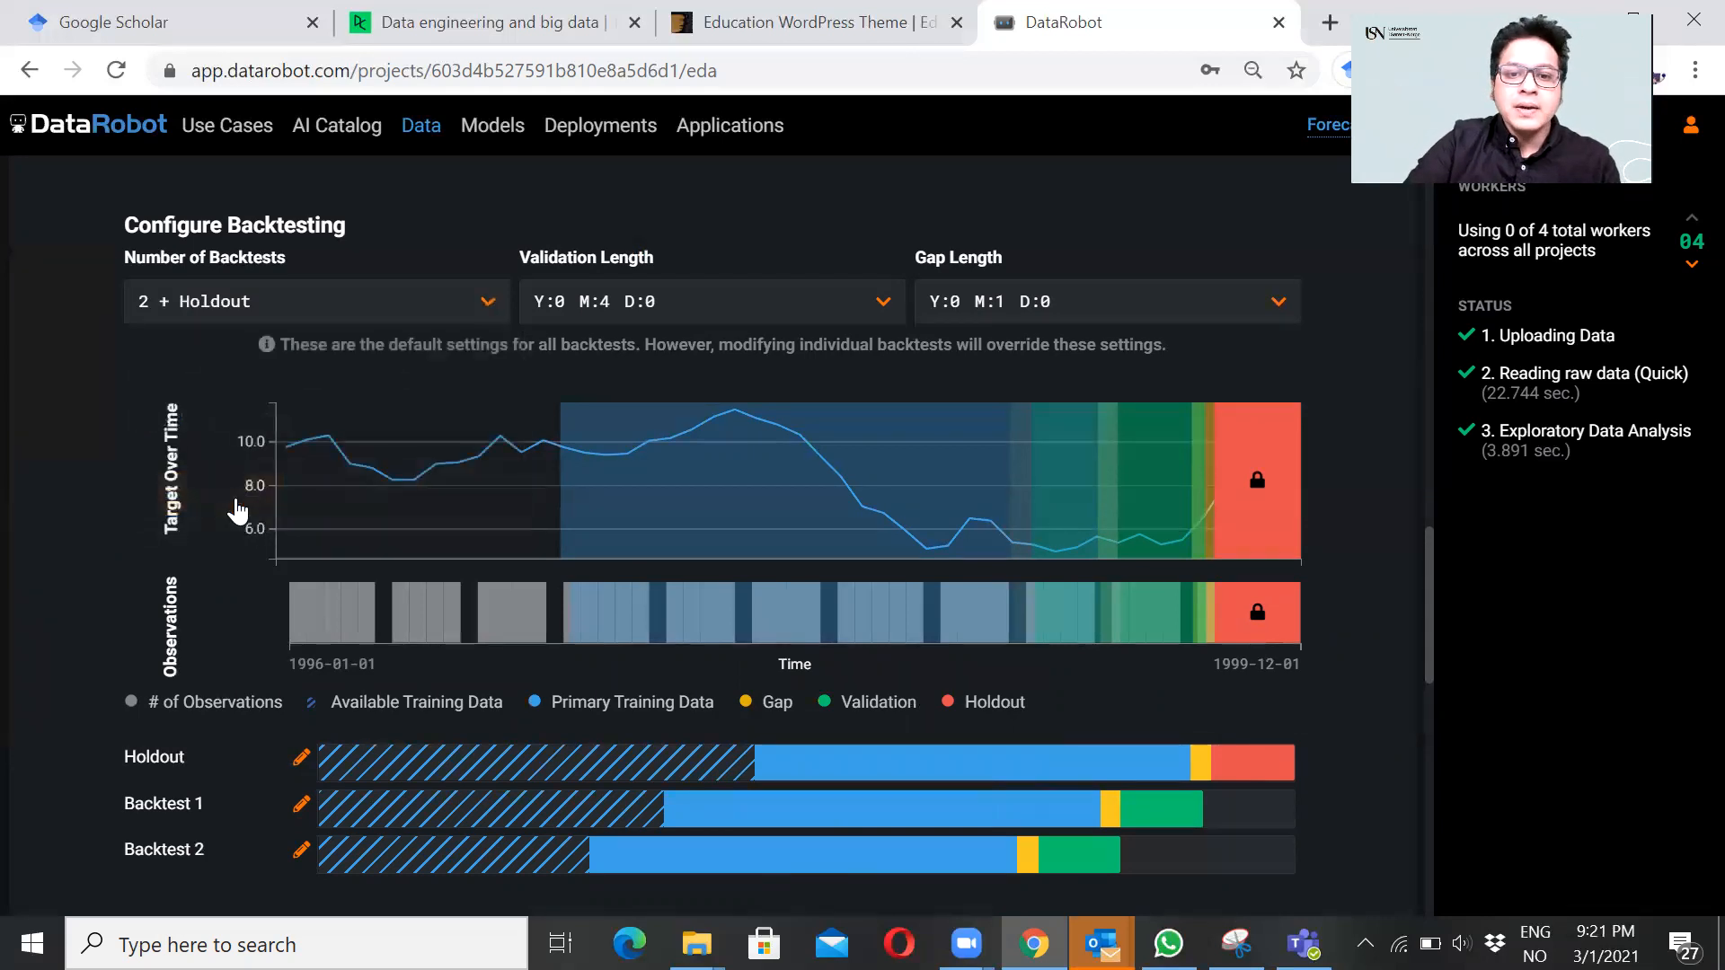
scroll(669, 489, down, 1)
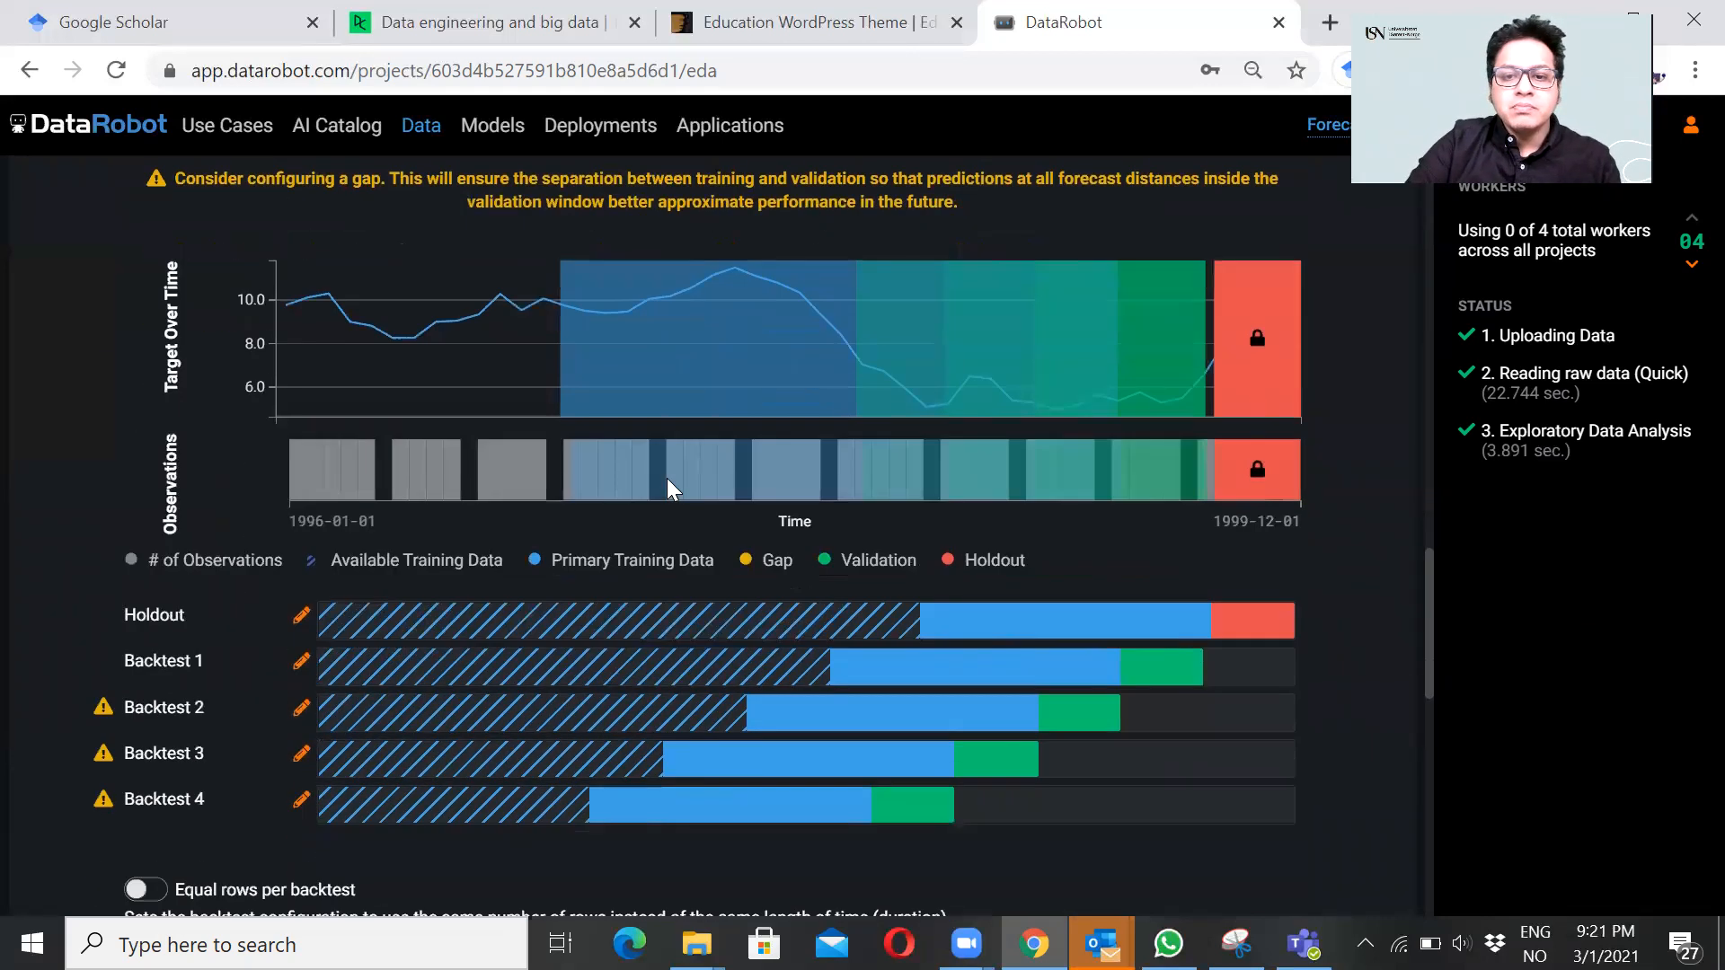
scroll(1199, 647, up, 1)
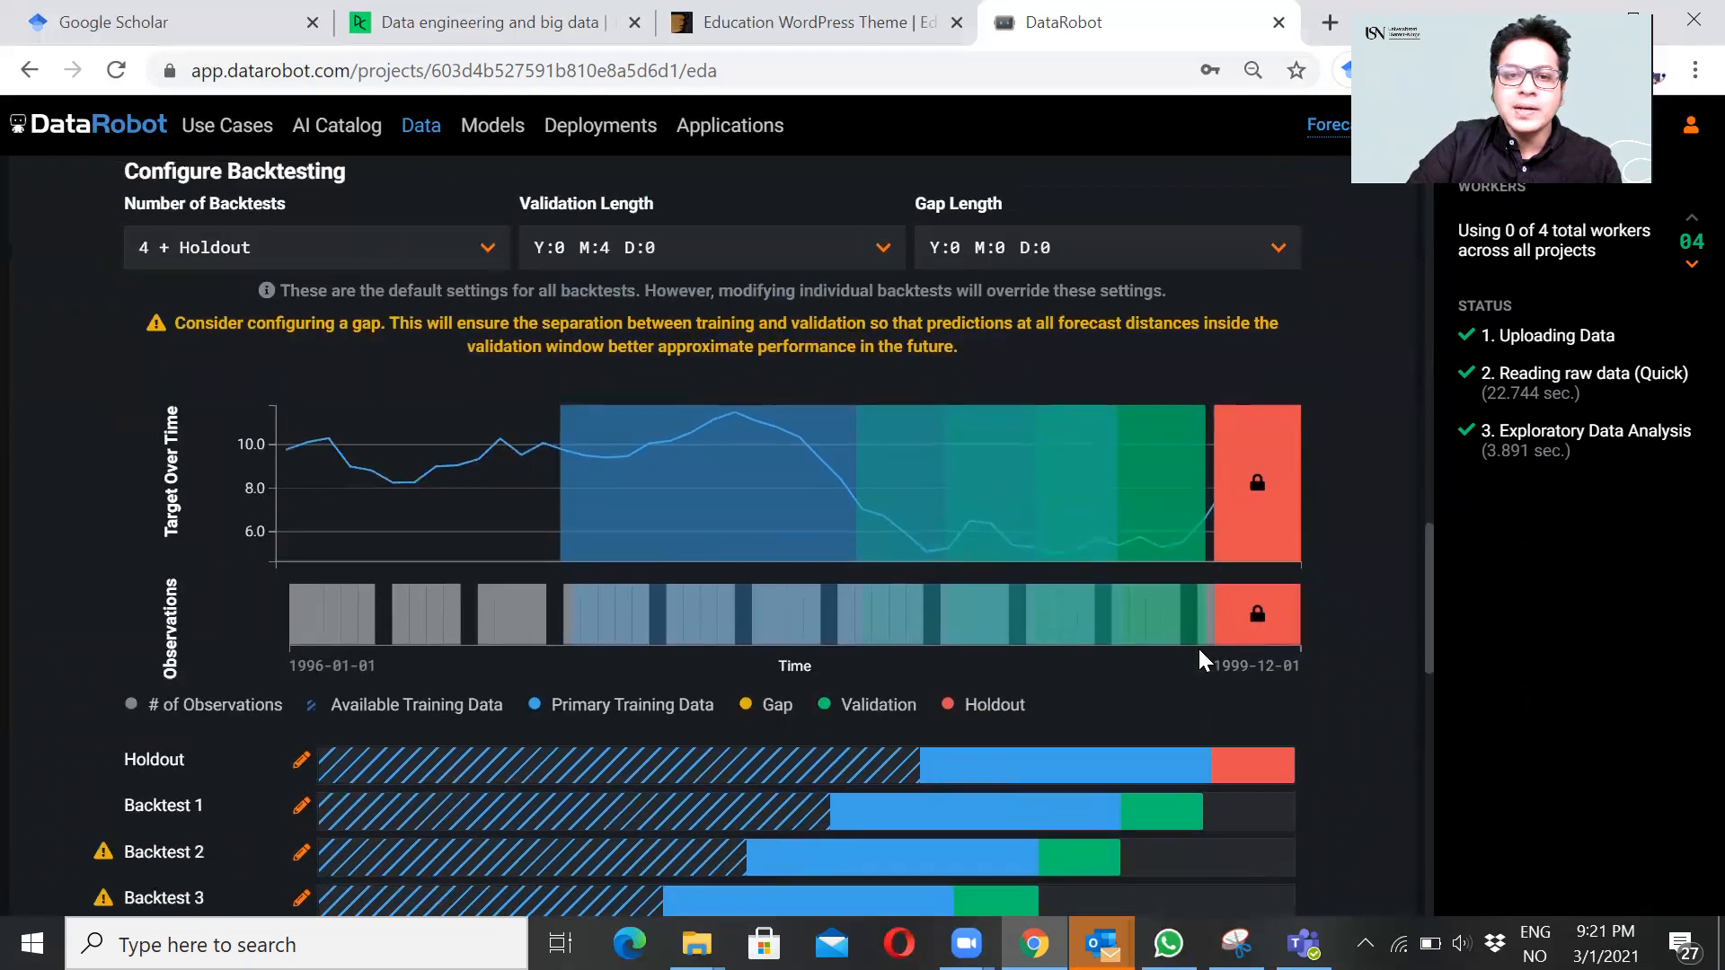
Step: Set the number of backtests back to 2 plus holdout and review the training and validation periods
click(292, 256)
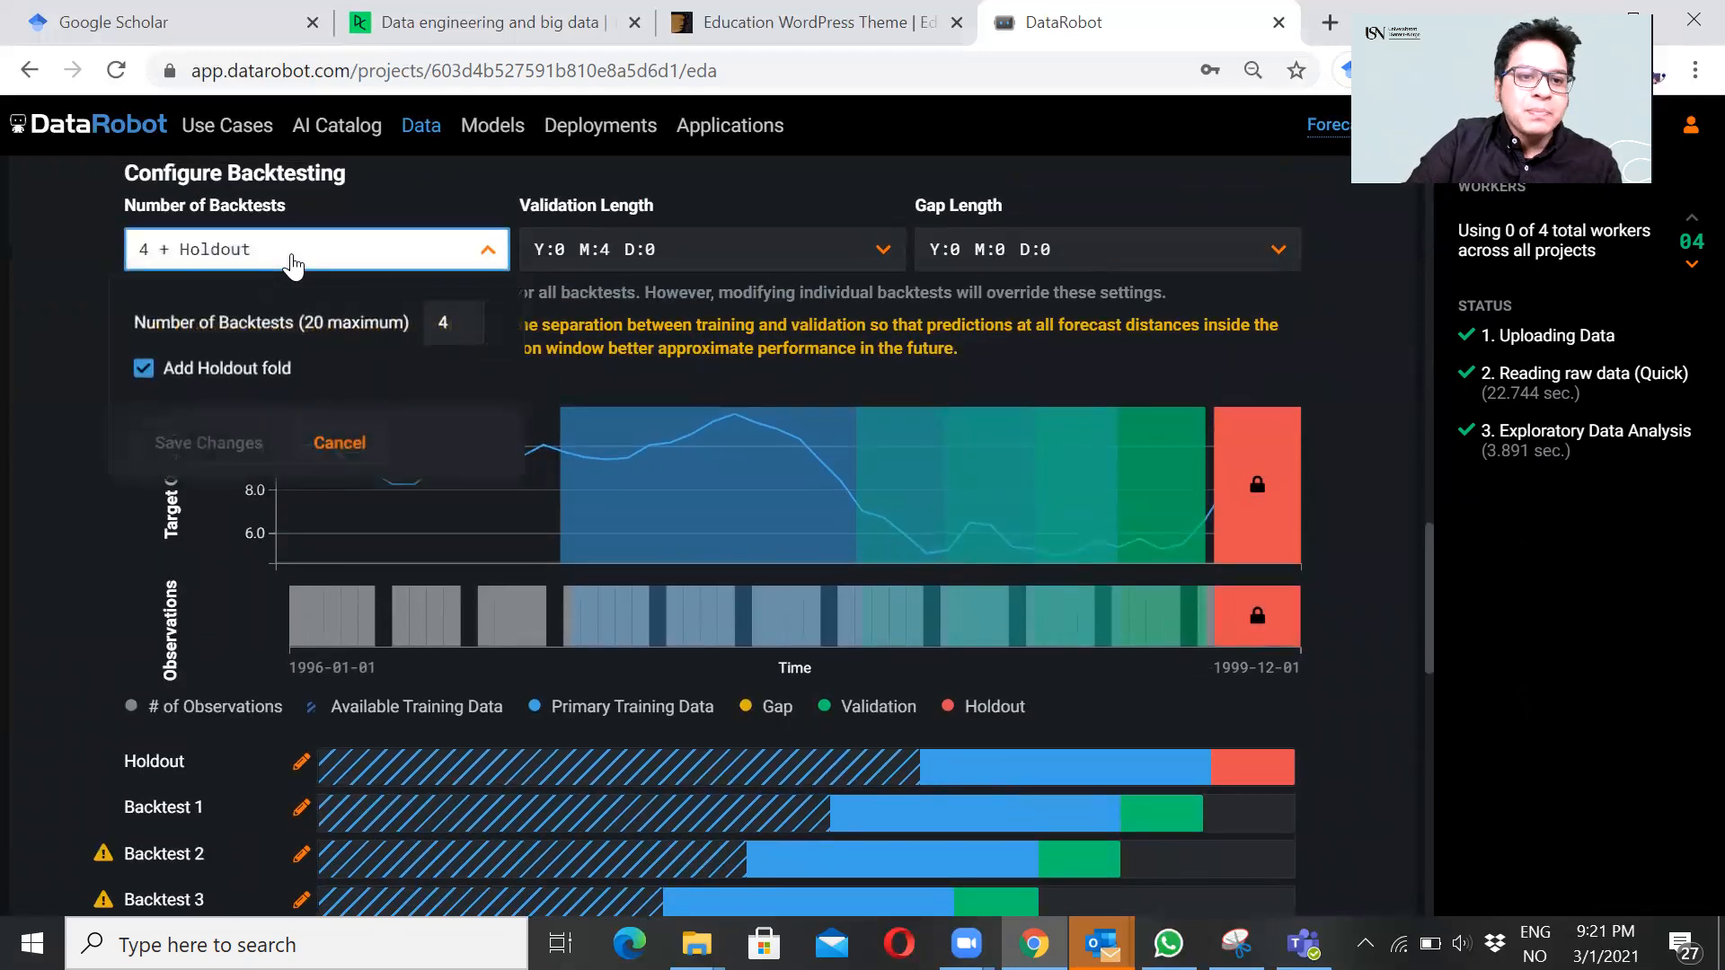
text(2)
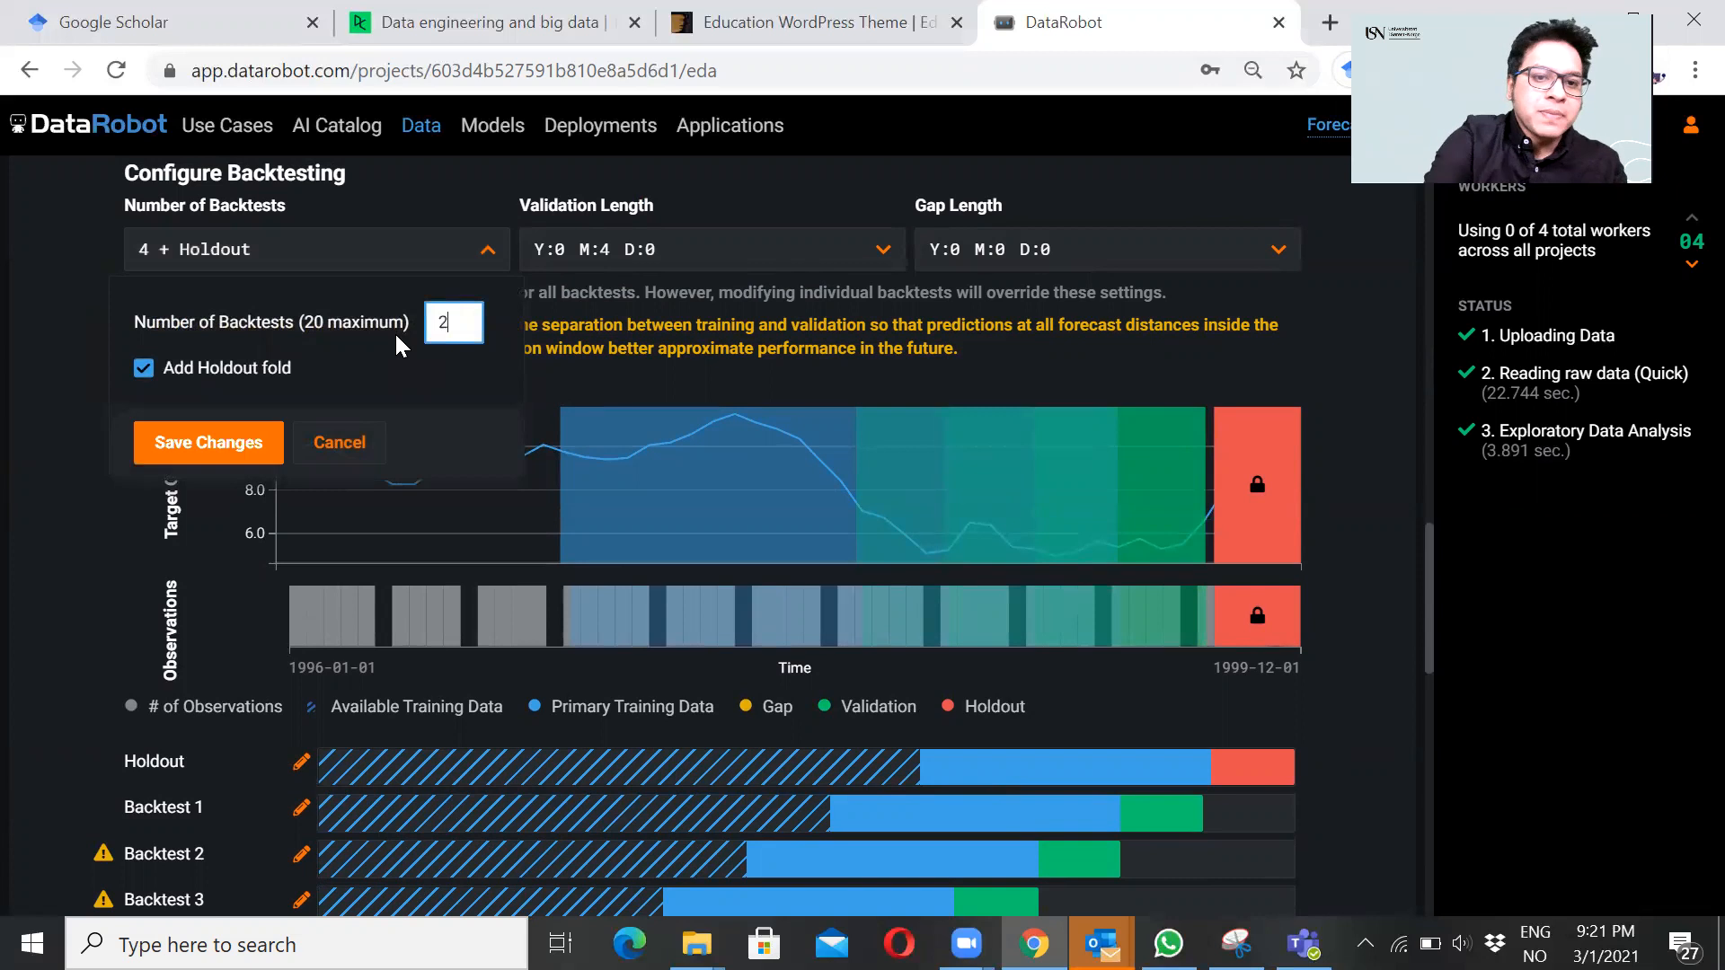
click(189, 449)
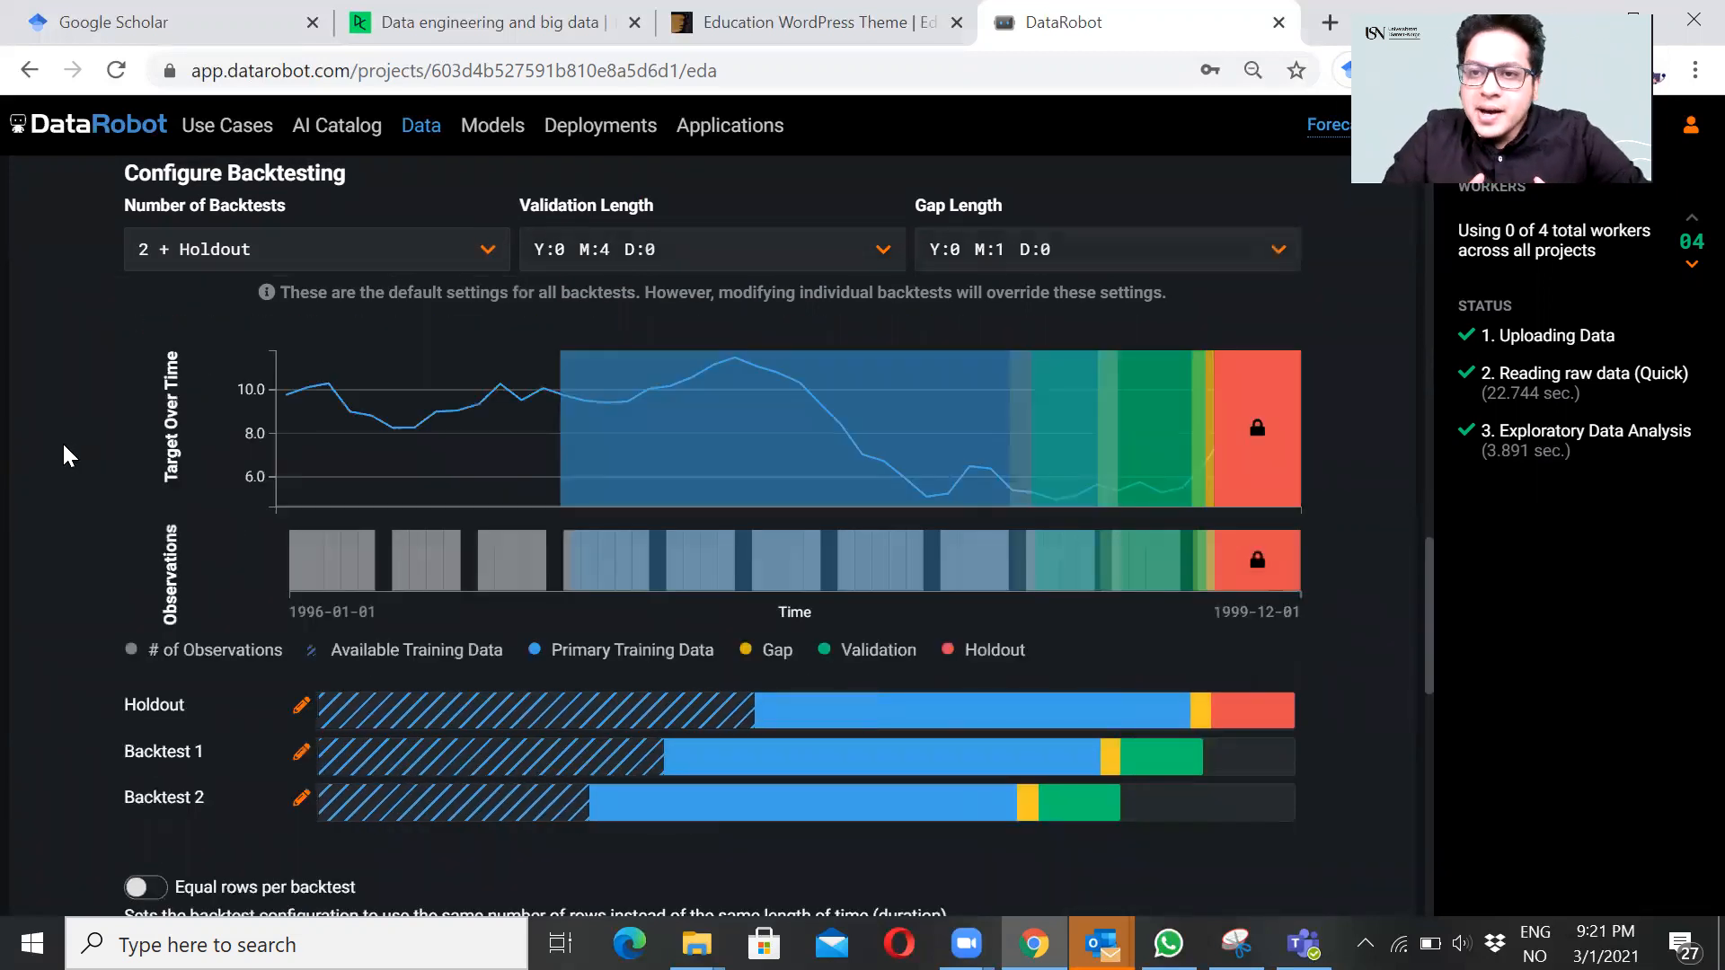
mouse_move(963, 793)
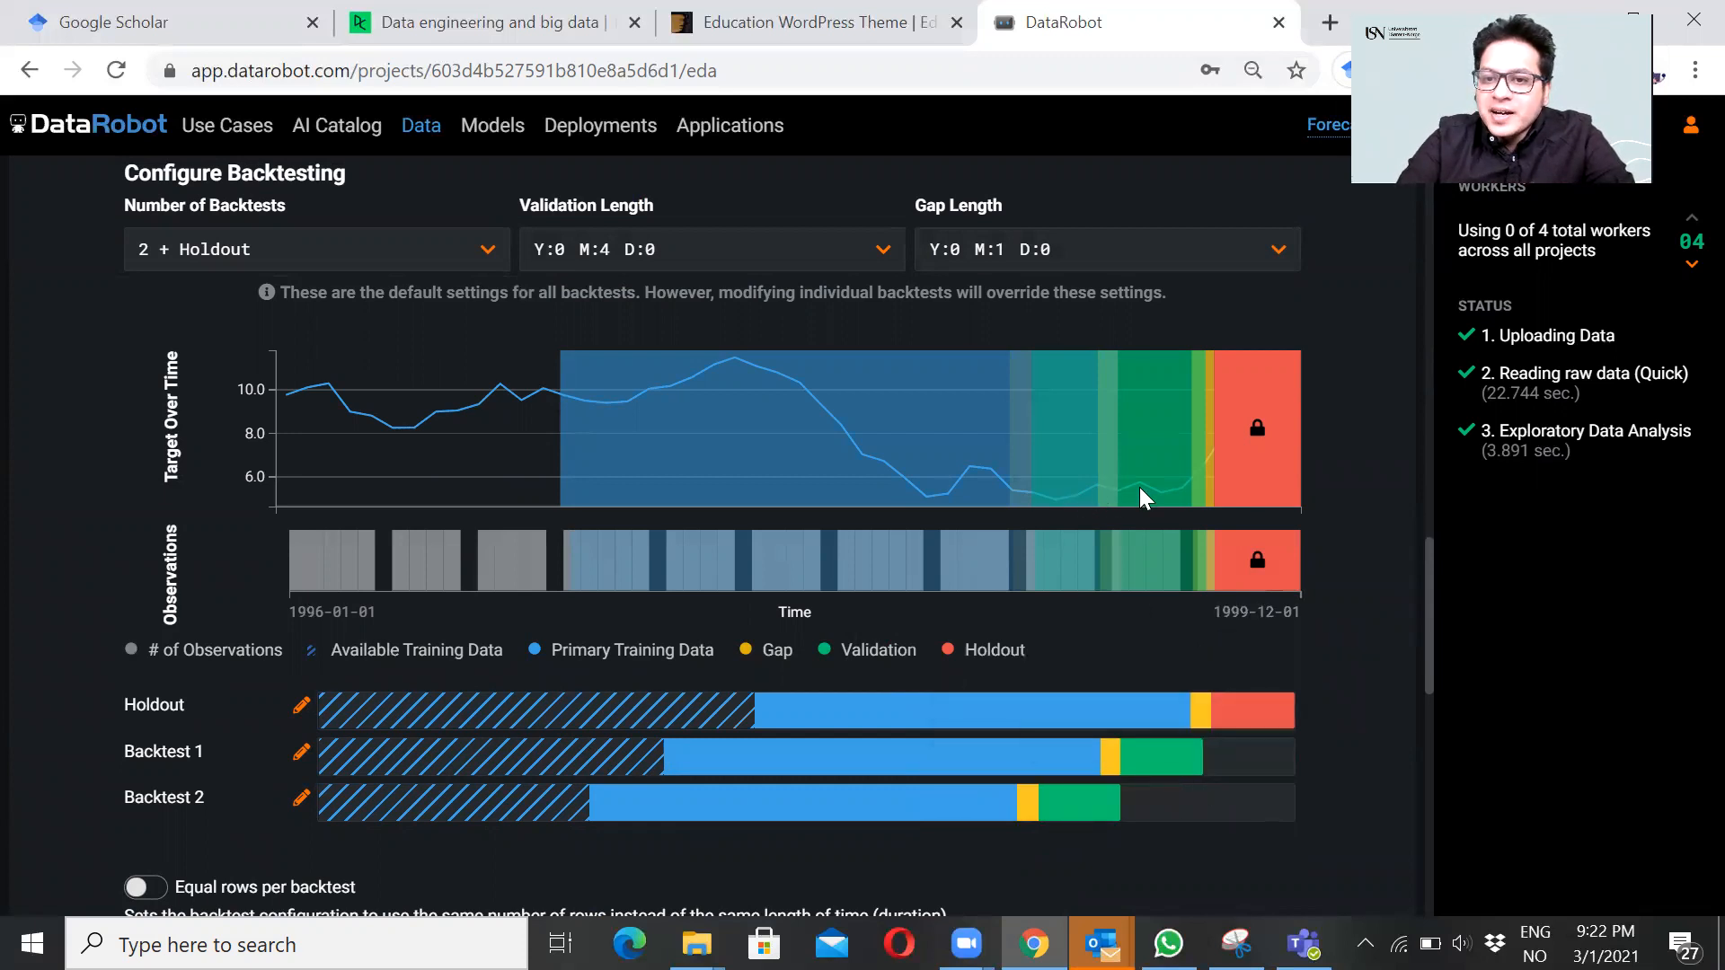
mouse_move(1168, 770)
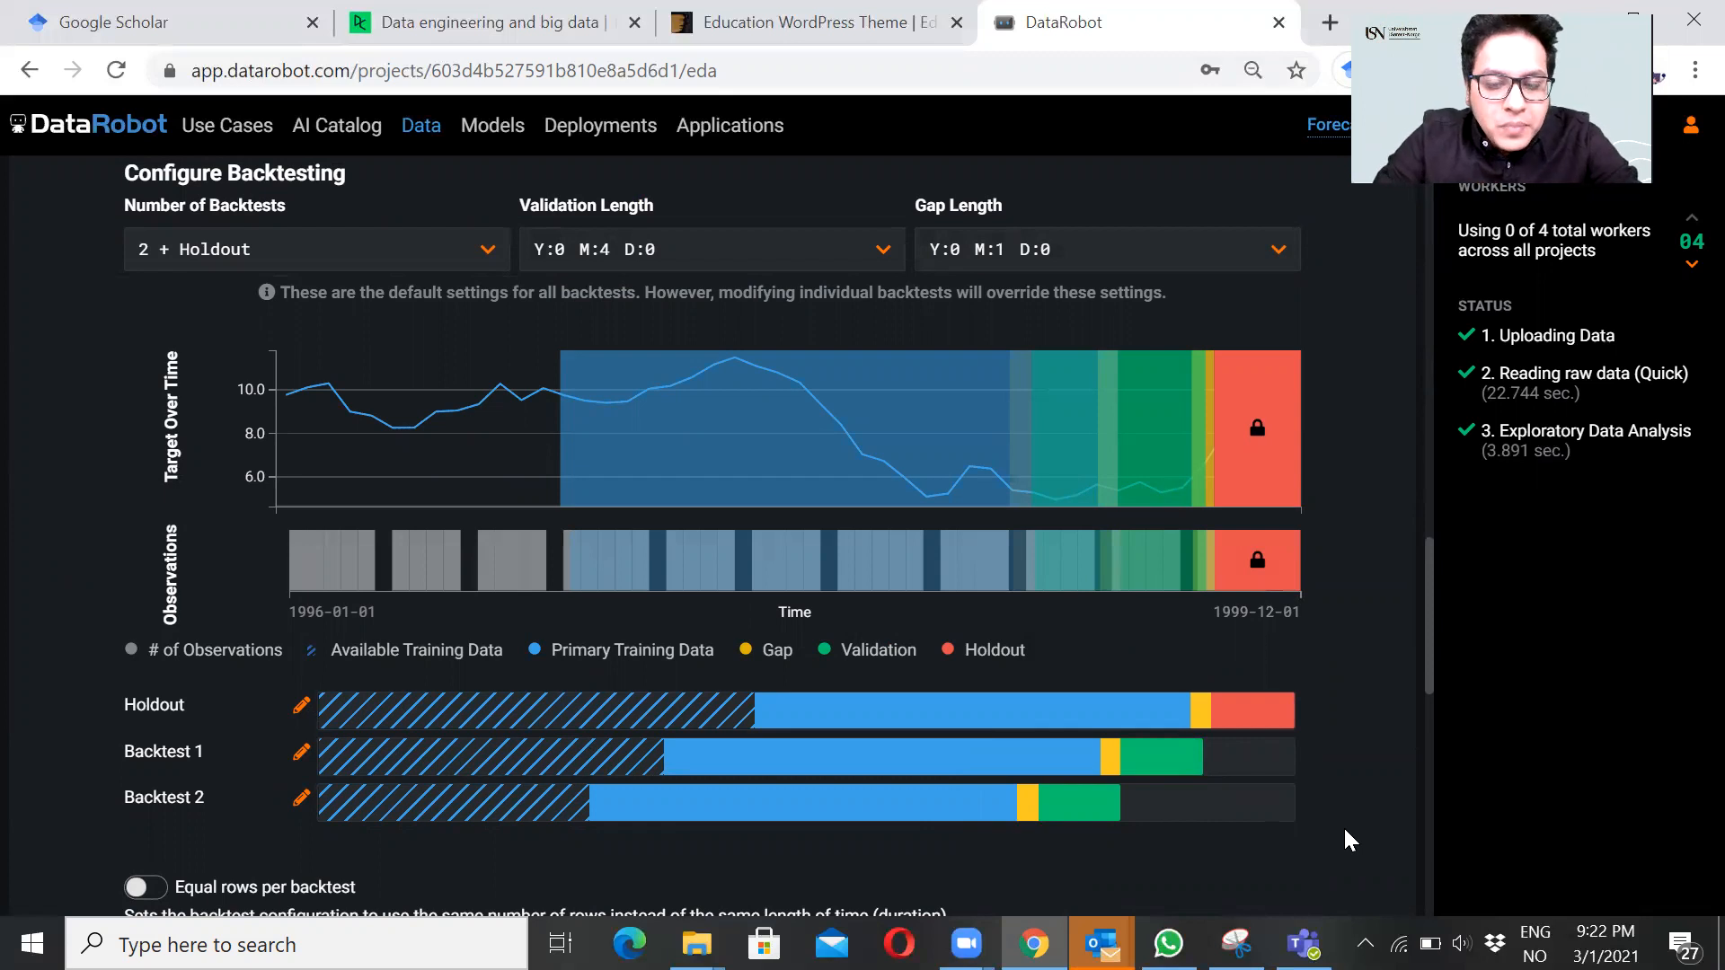
Step: Keep the modeling mode set to Quick and start building the time series models for CapOreRates
scroll(1345, 832, down, 6)
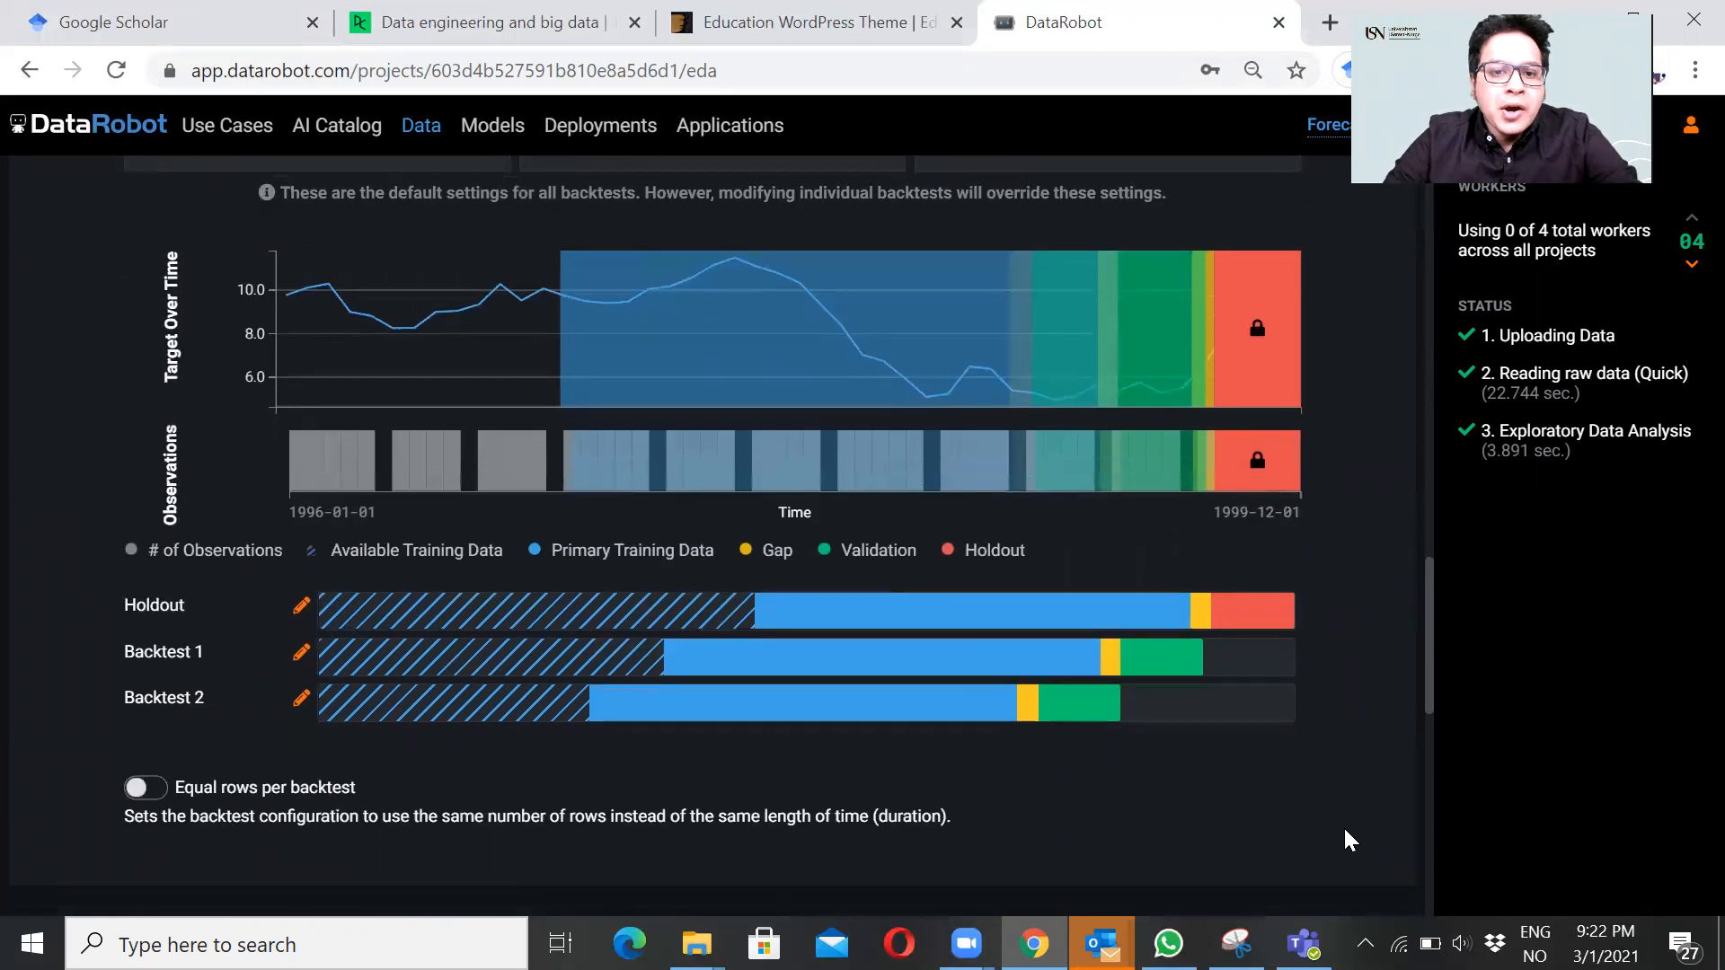
scroll(1344, 827, down, 4)
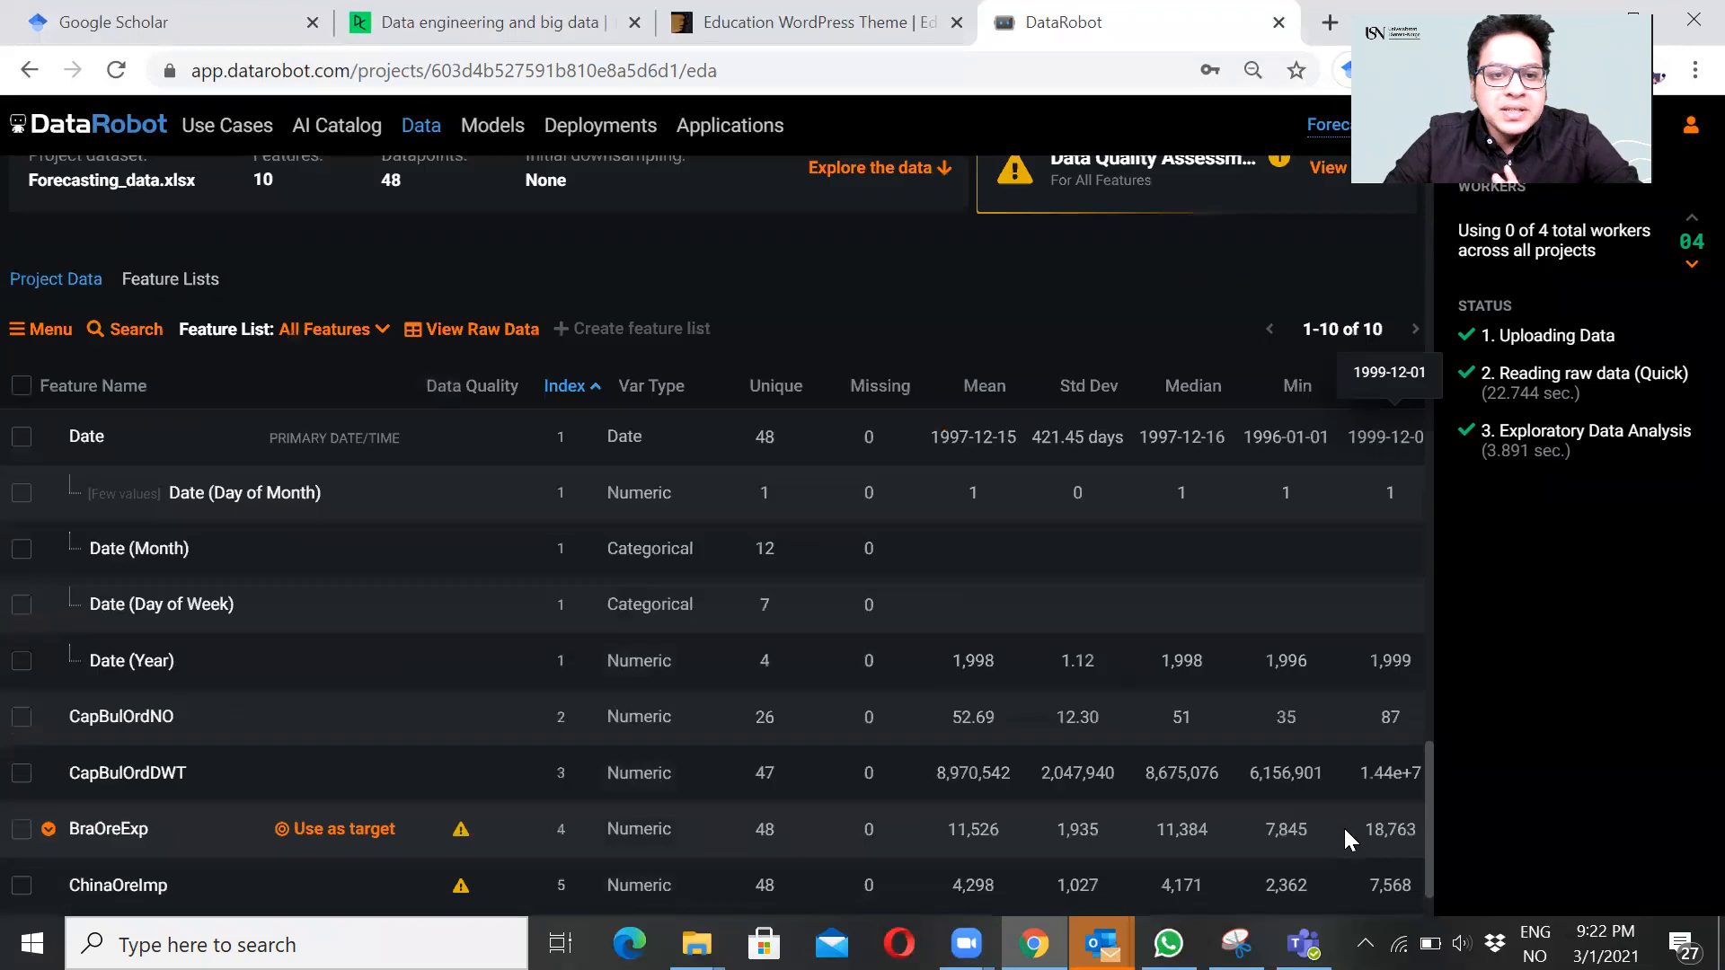
scroll(1344, 827, up, 3)
scroll(1344, 826, up, 10)
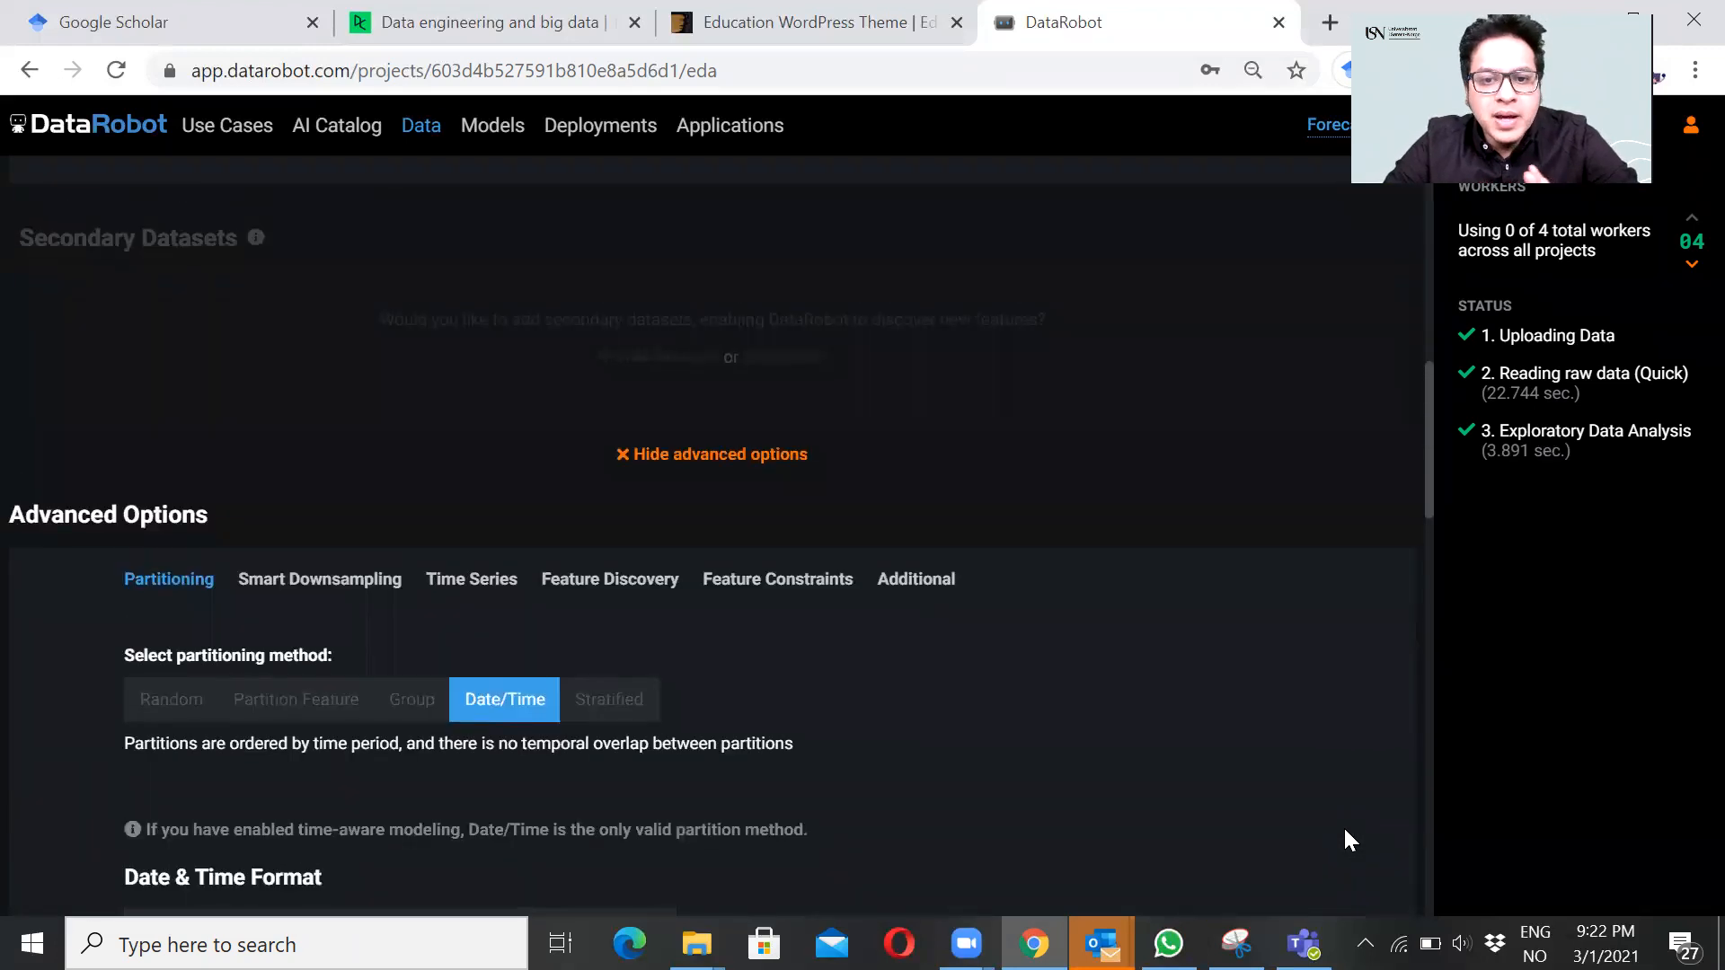
scroll(1344, 826, up, 7)
scroll(1345, 834, up, 3)
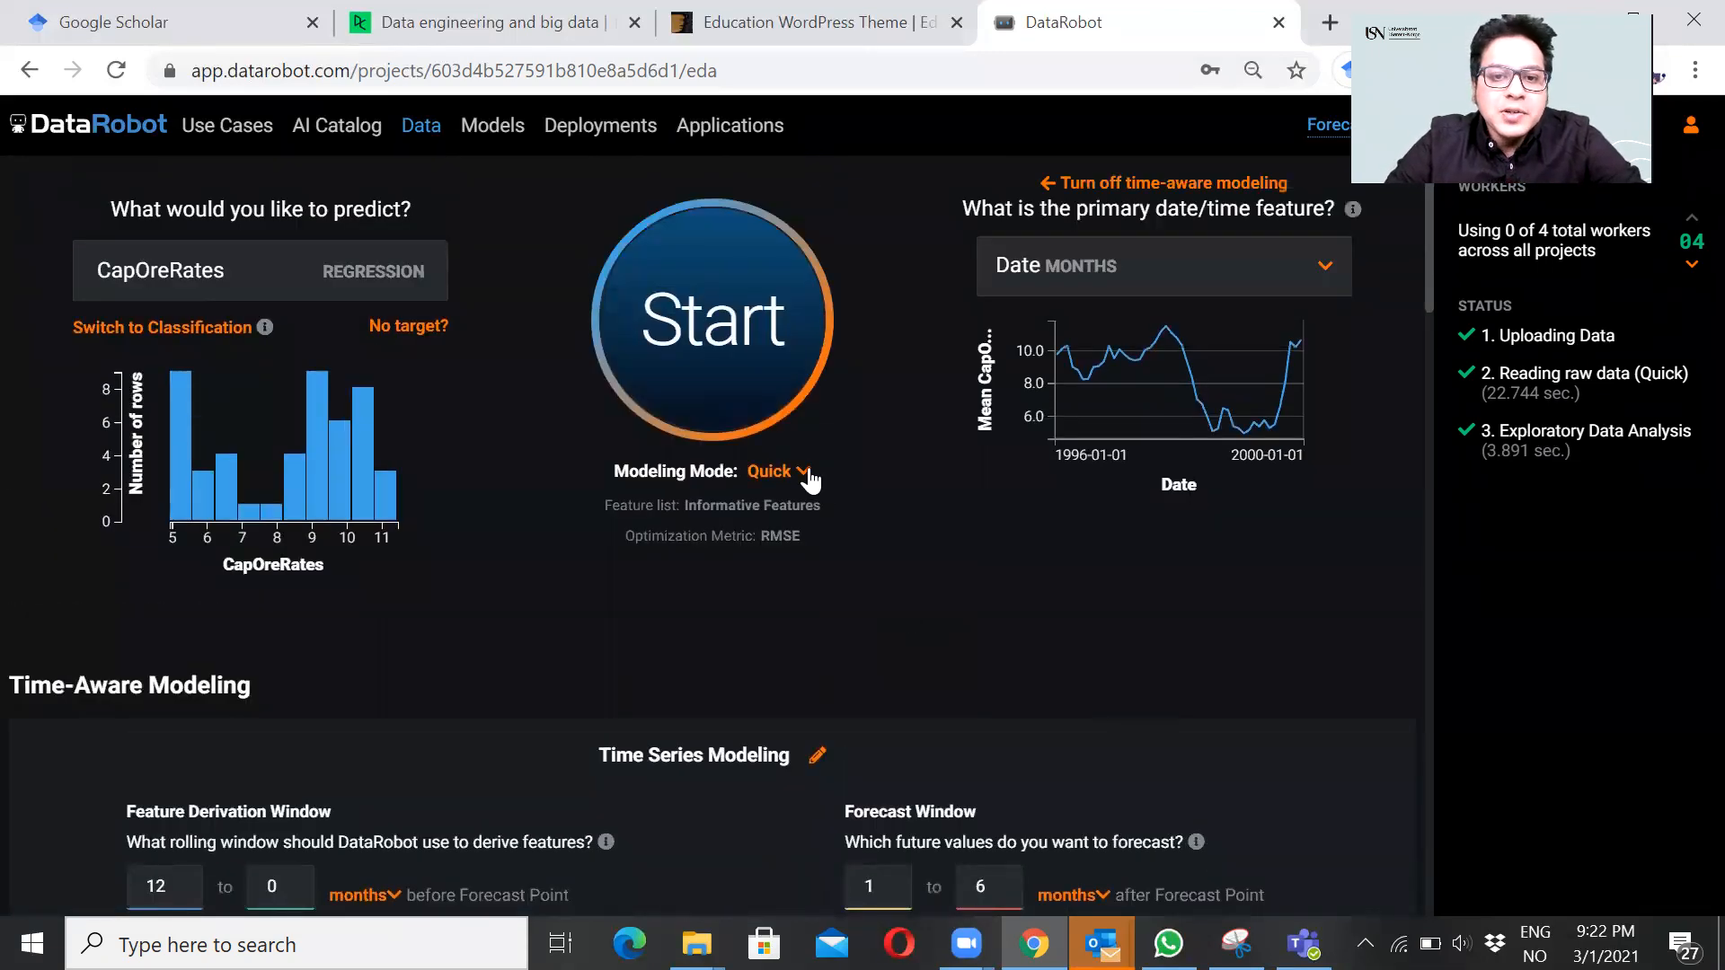
click(802, 473)
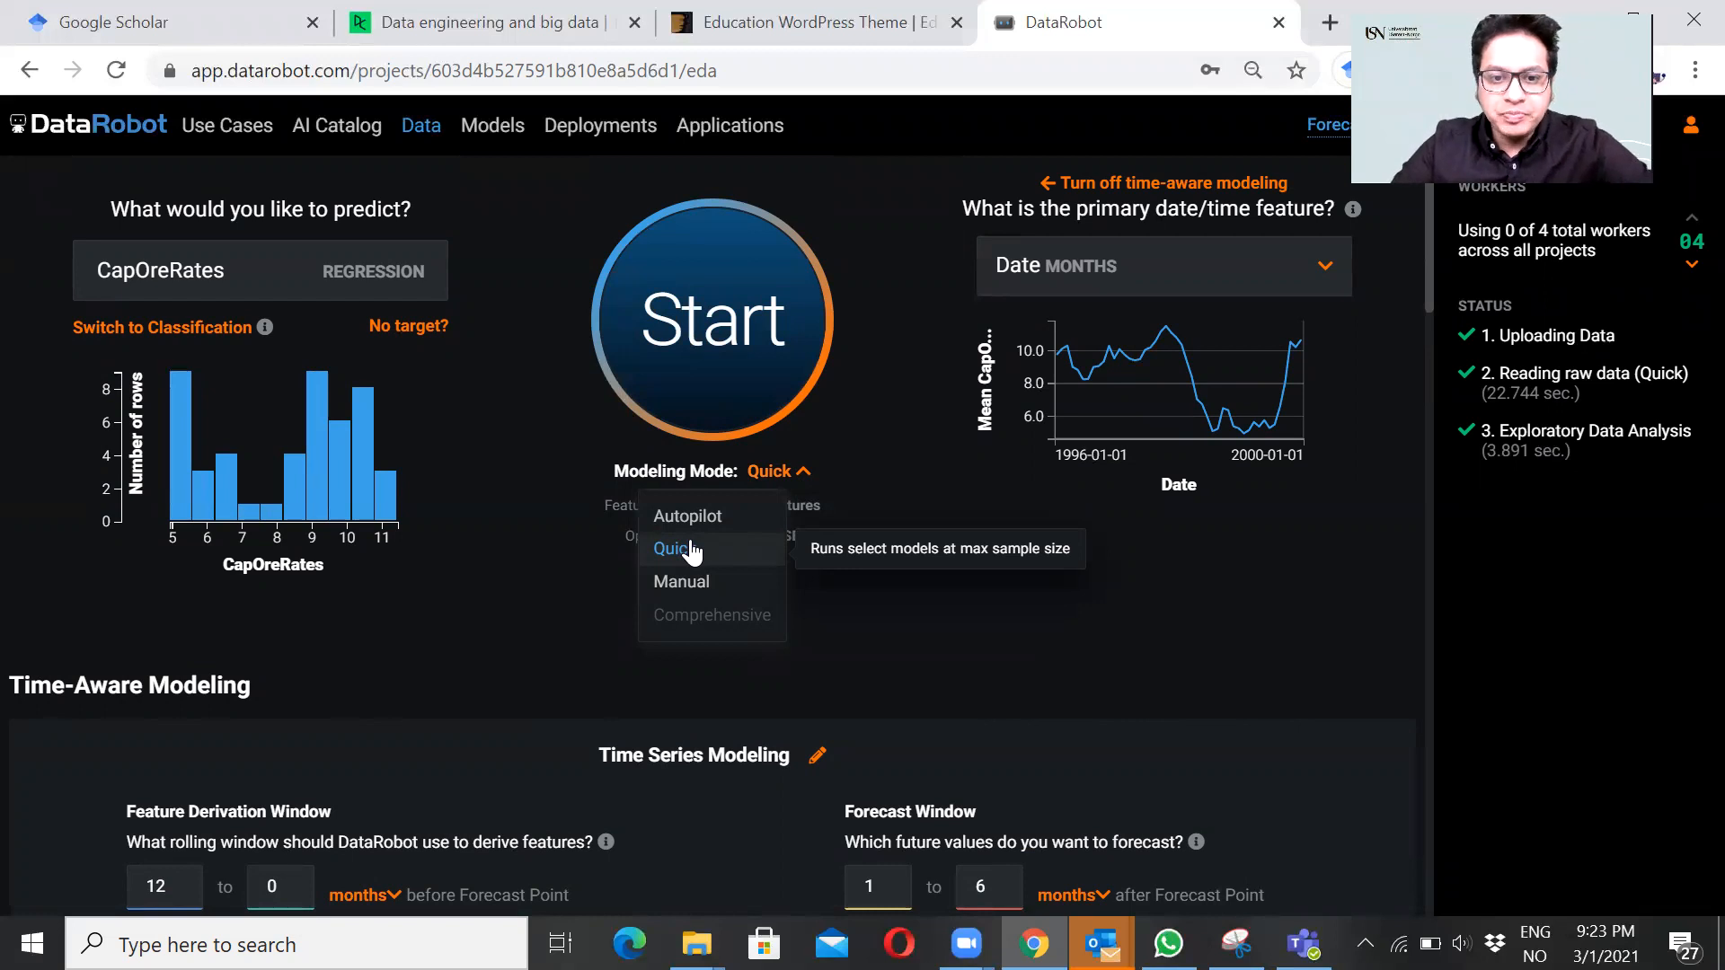
click(691, 549)
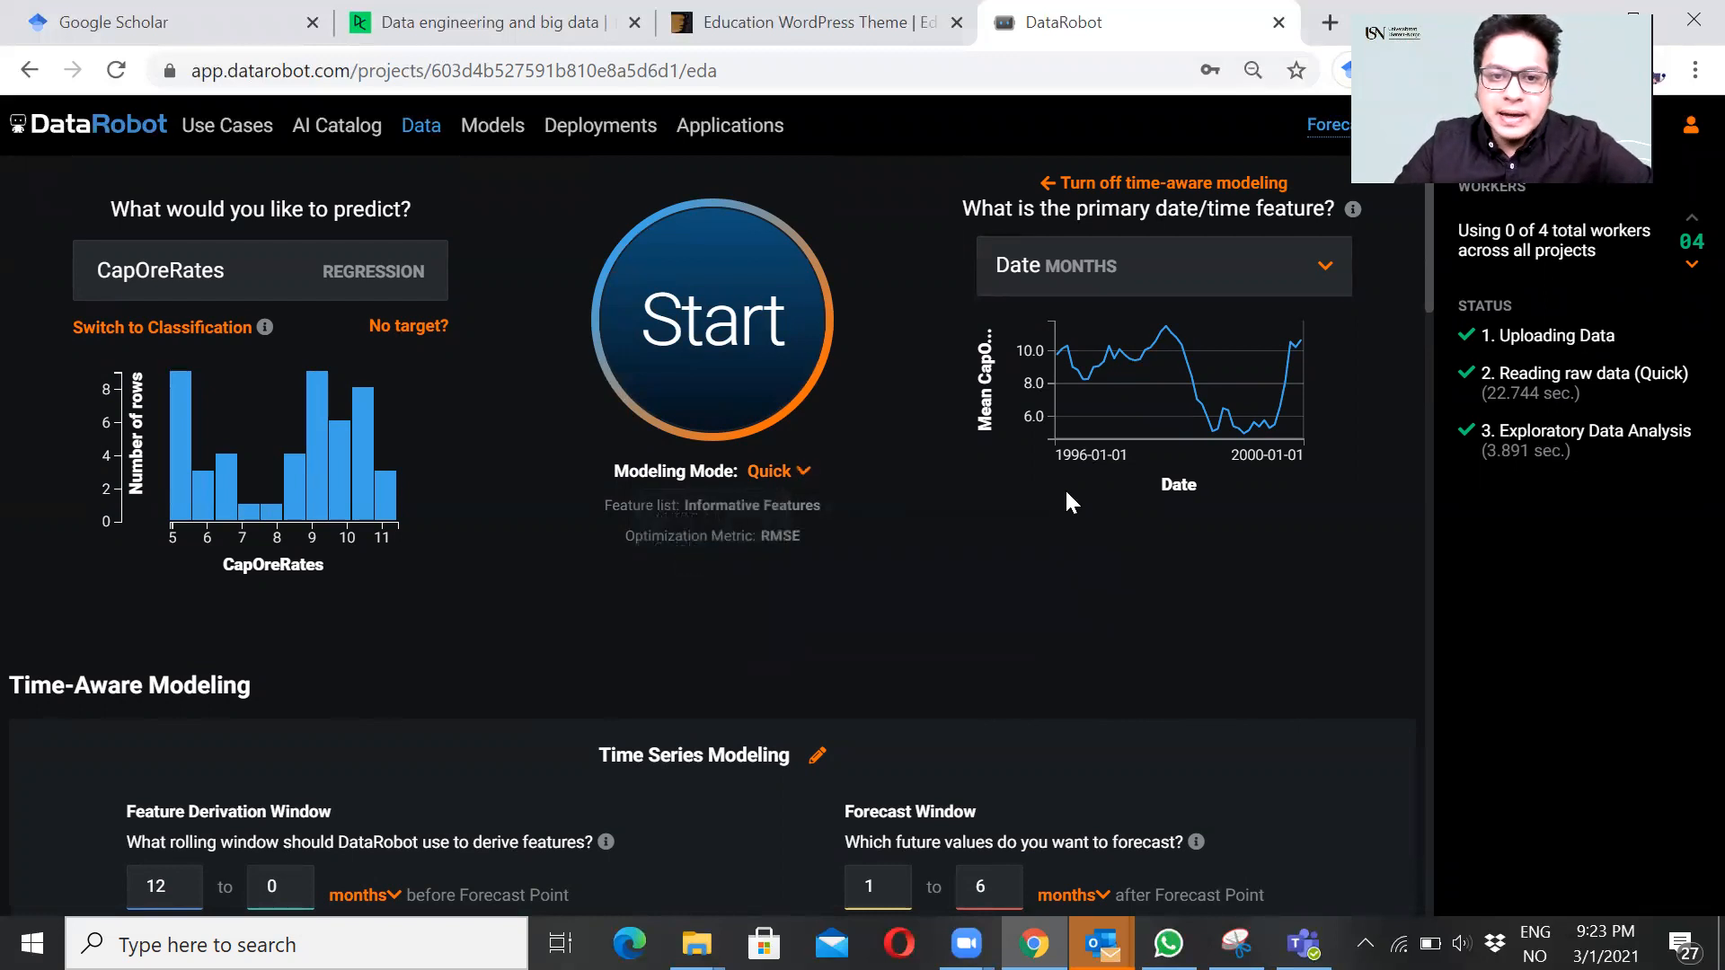
click(673, 336)
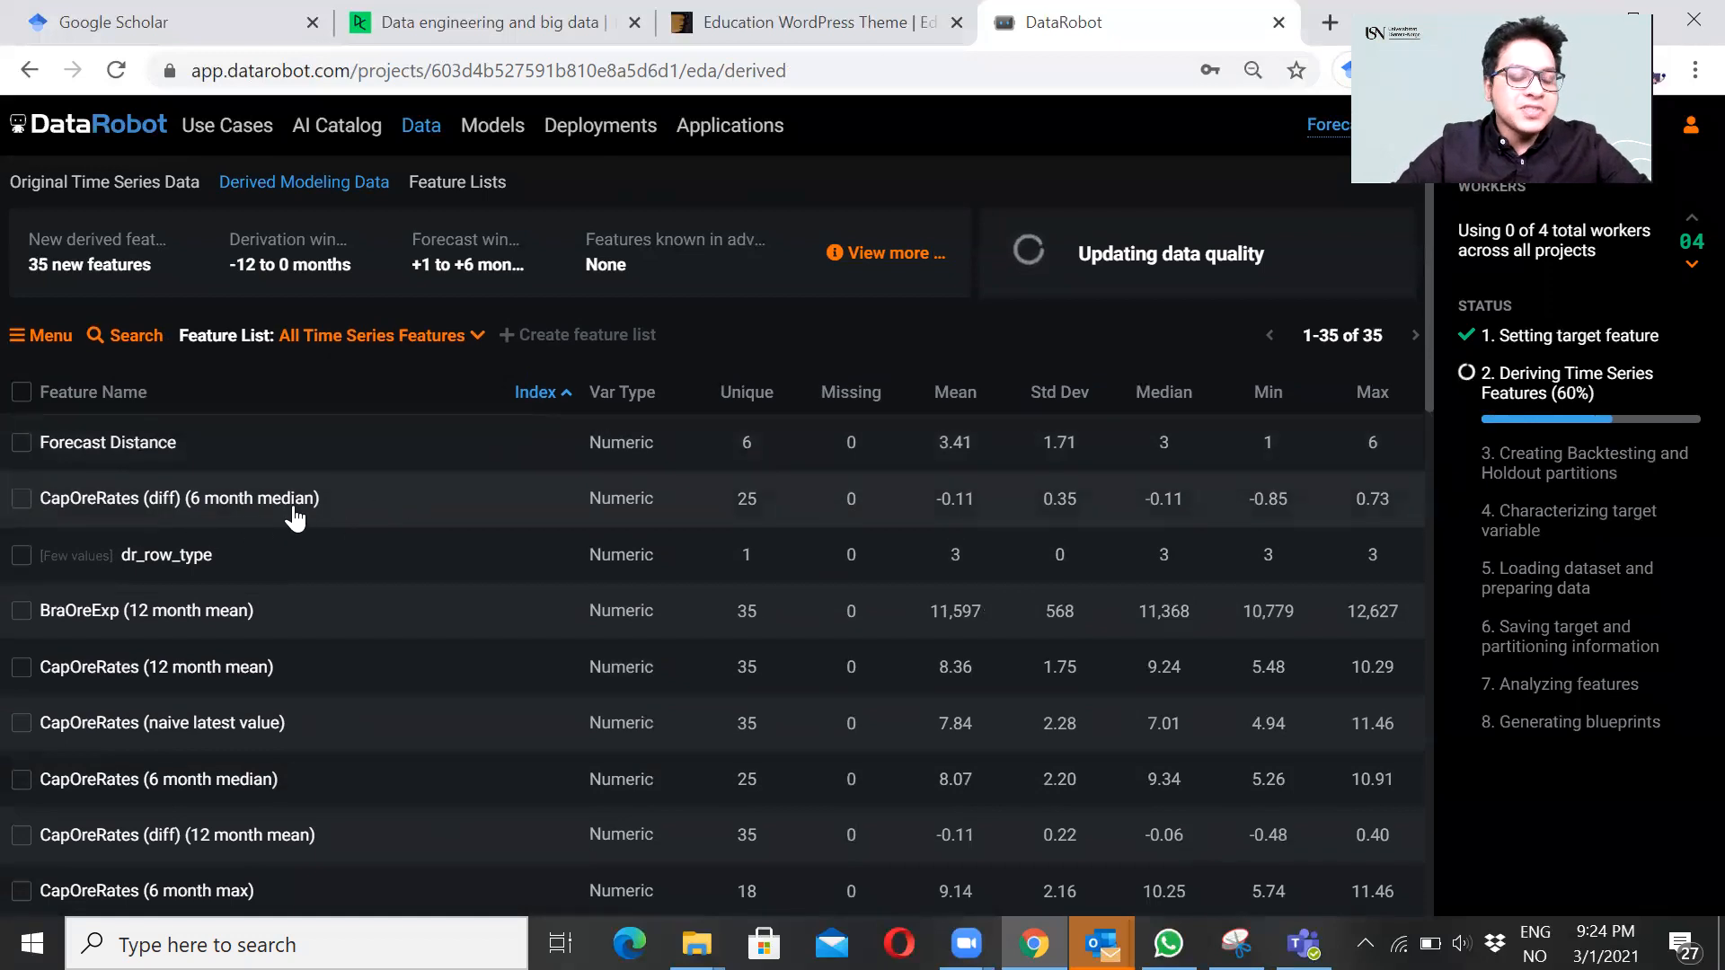
Step: Examine the derived time series features, including the lags, rolling statistics and differenced values, and their importance ranking
scroll(259, 638, down, 2)
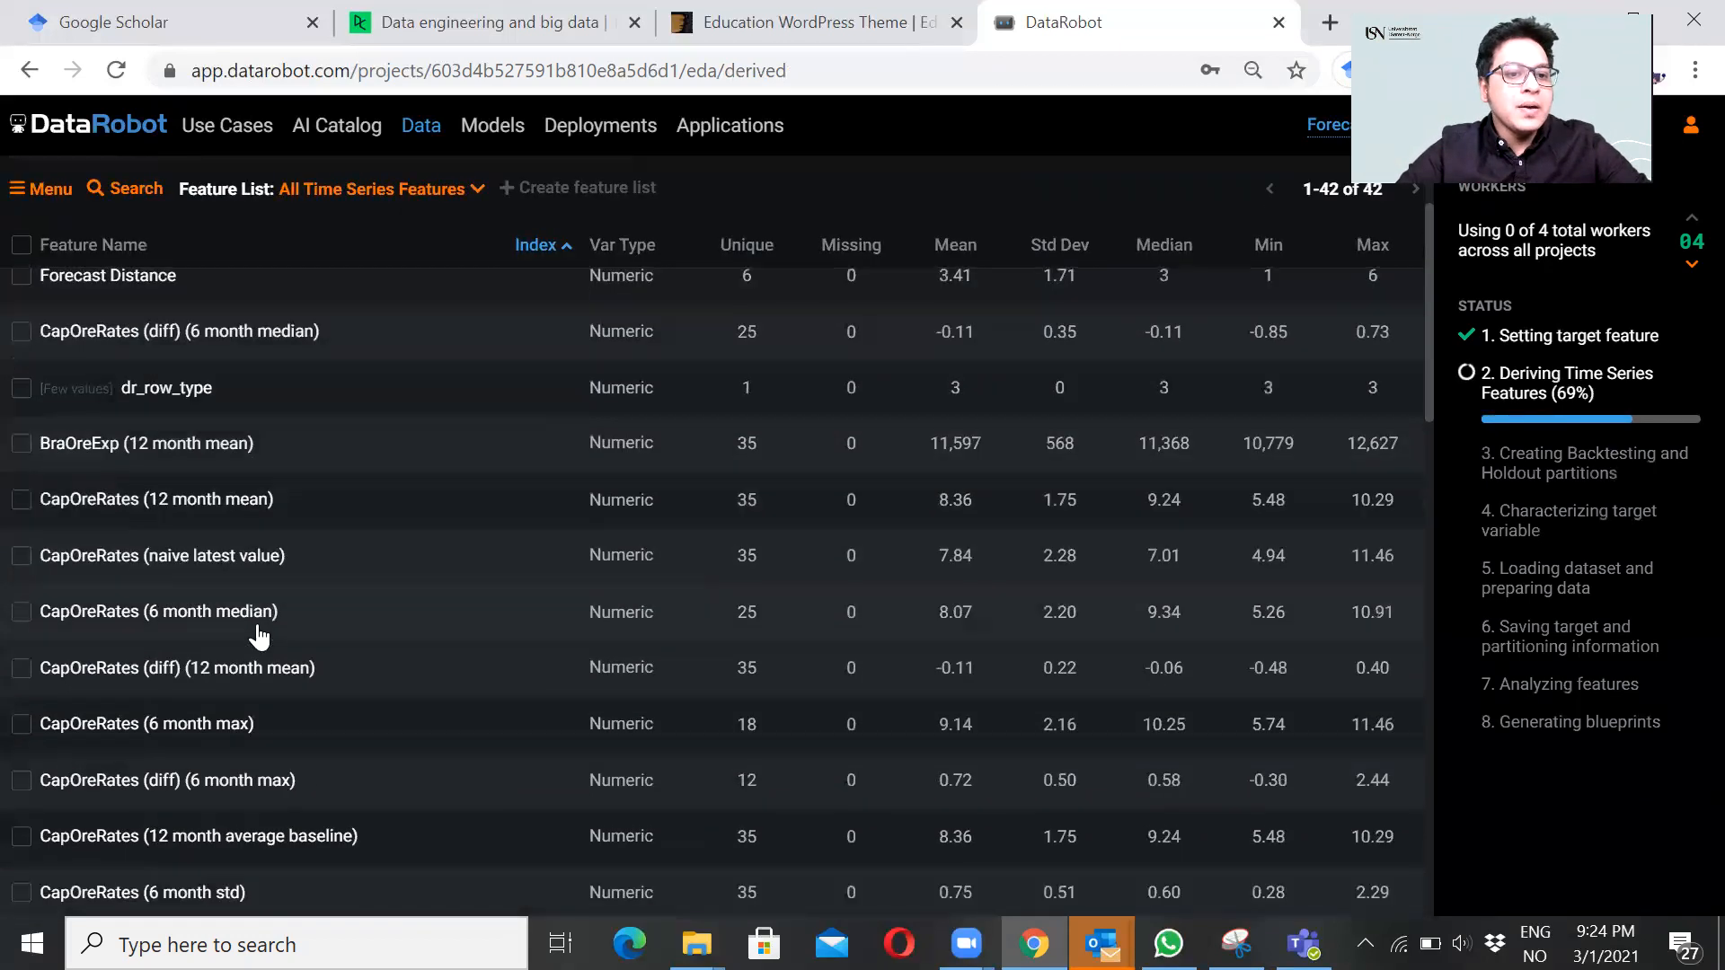
scroll(299, 590, down, 1)
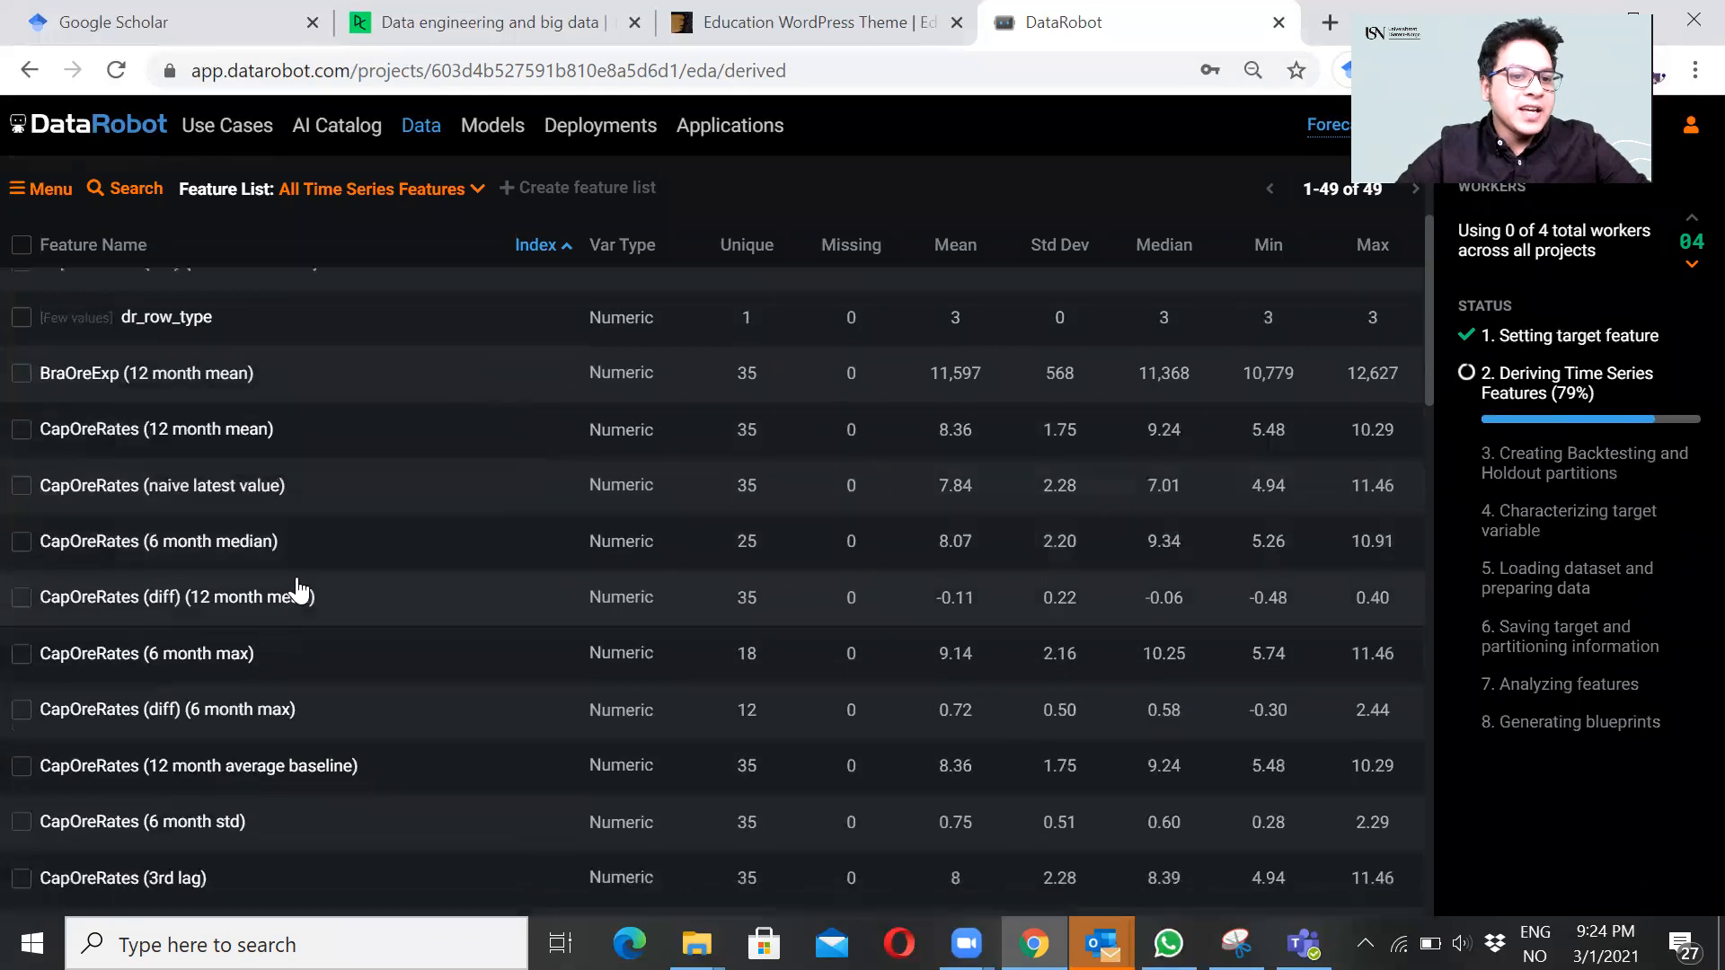
scroll(299, 797, down, 4)
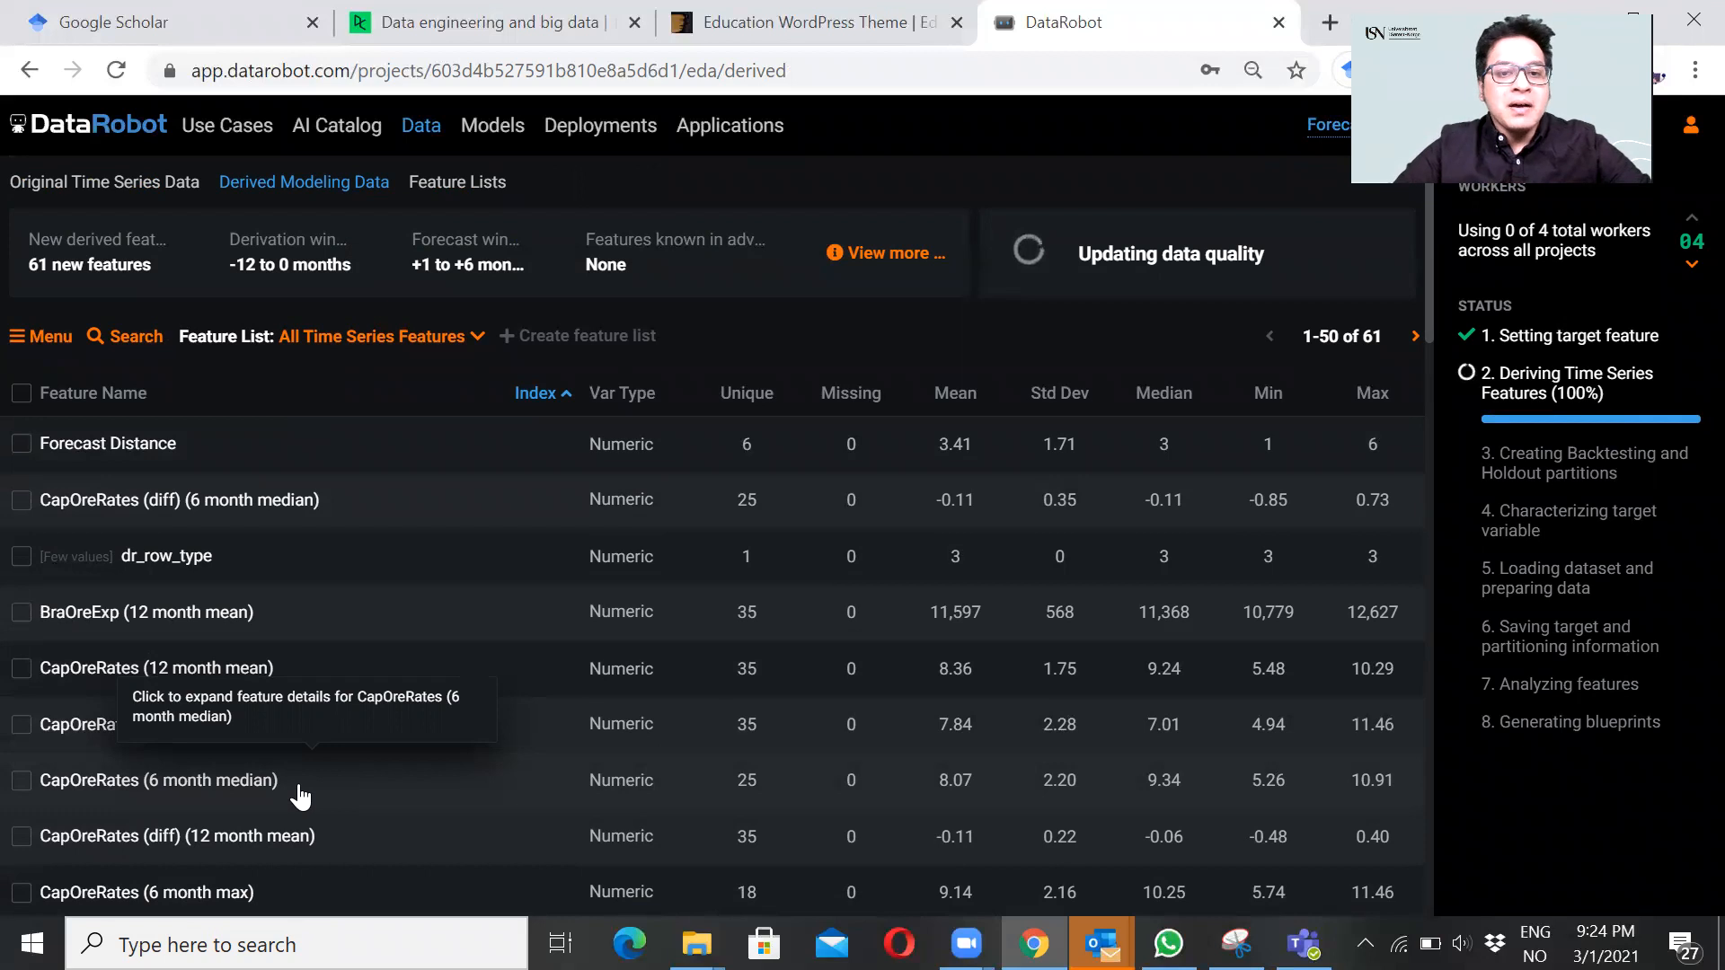
scroll(301, 797, down, 5)
scroll(301, 797, down, 3)
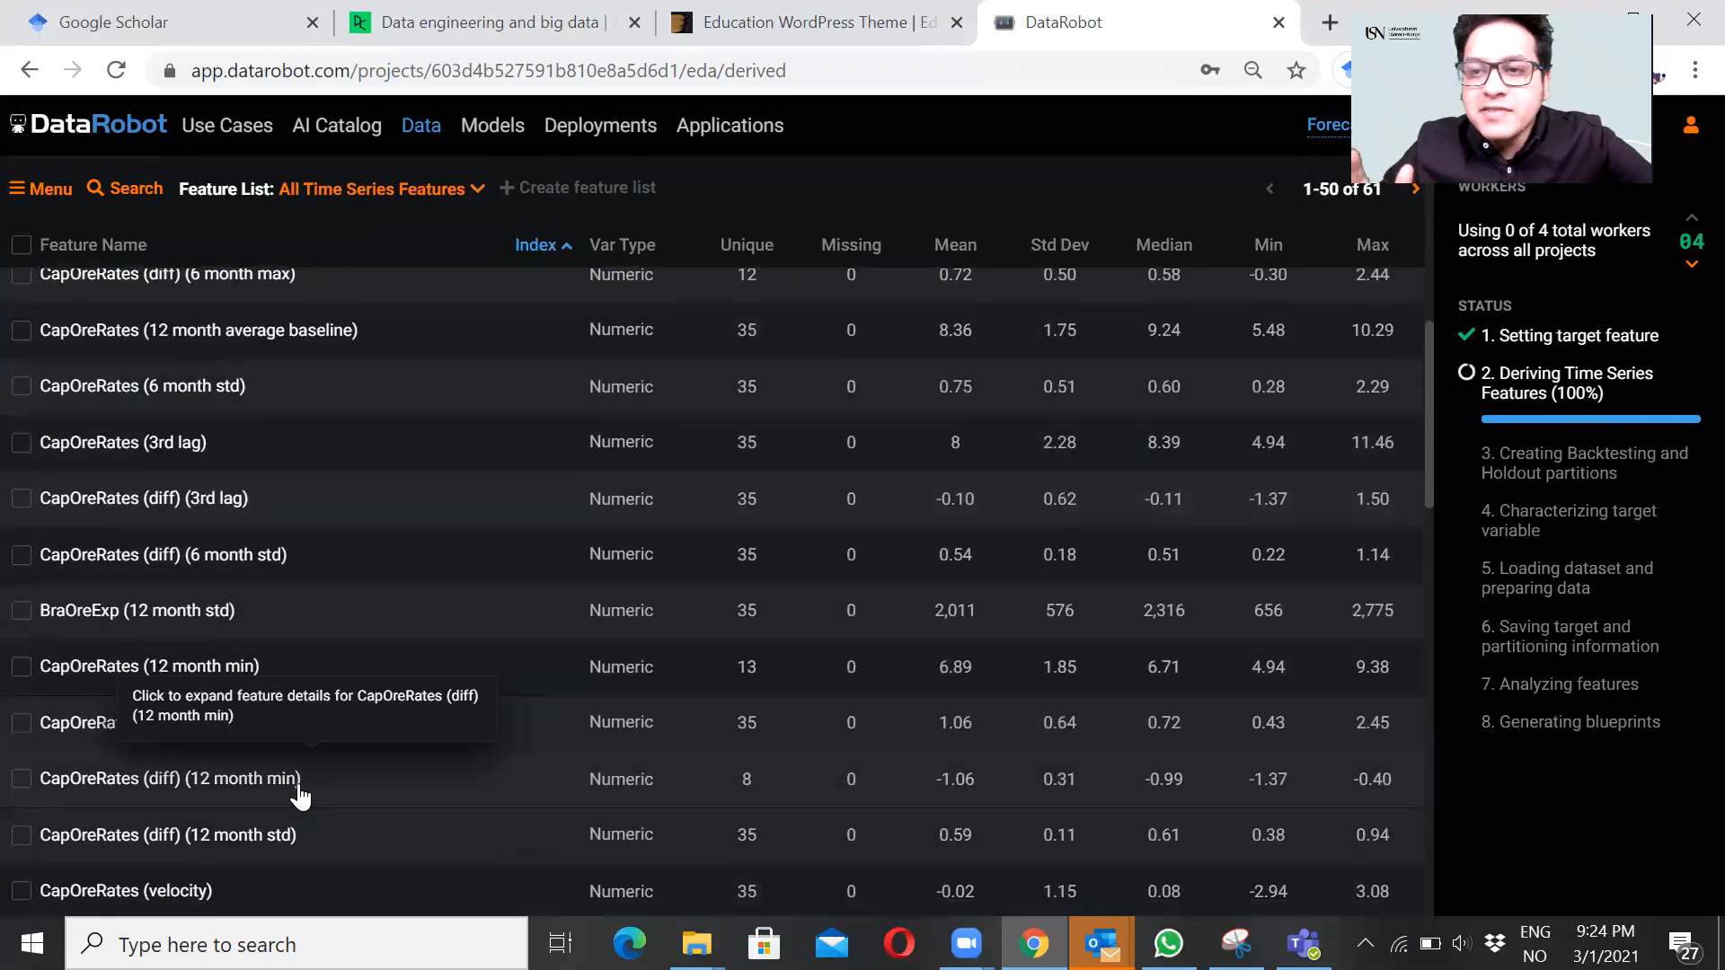
scroll(301, 797, up, 8)
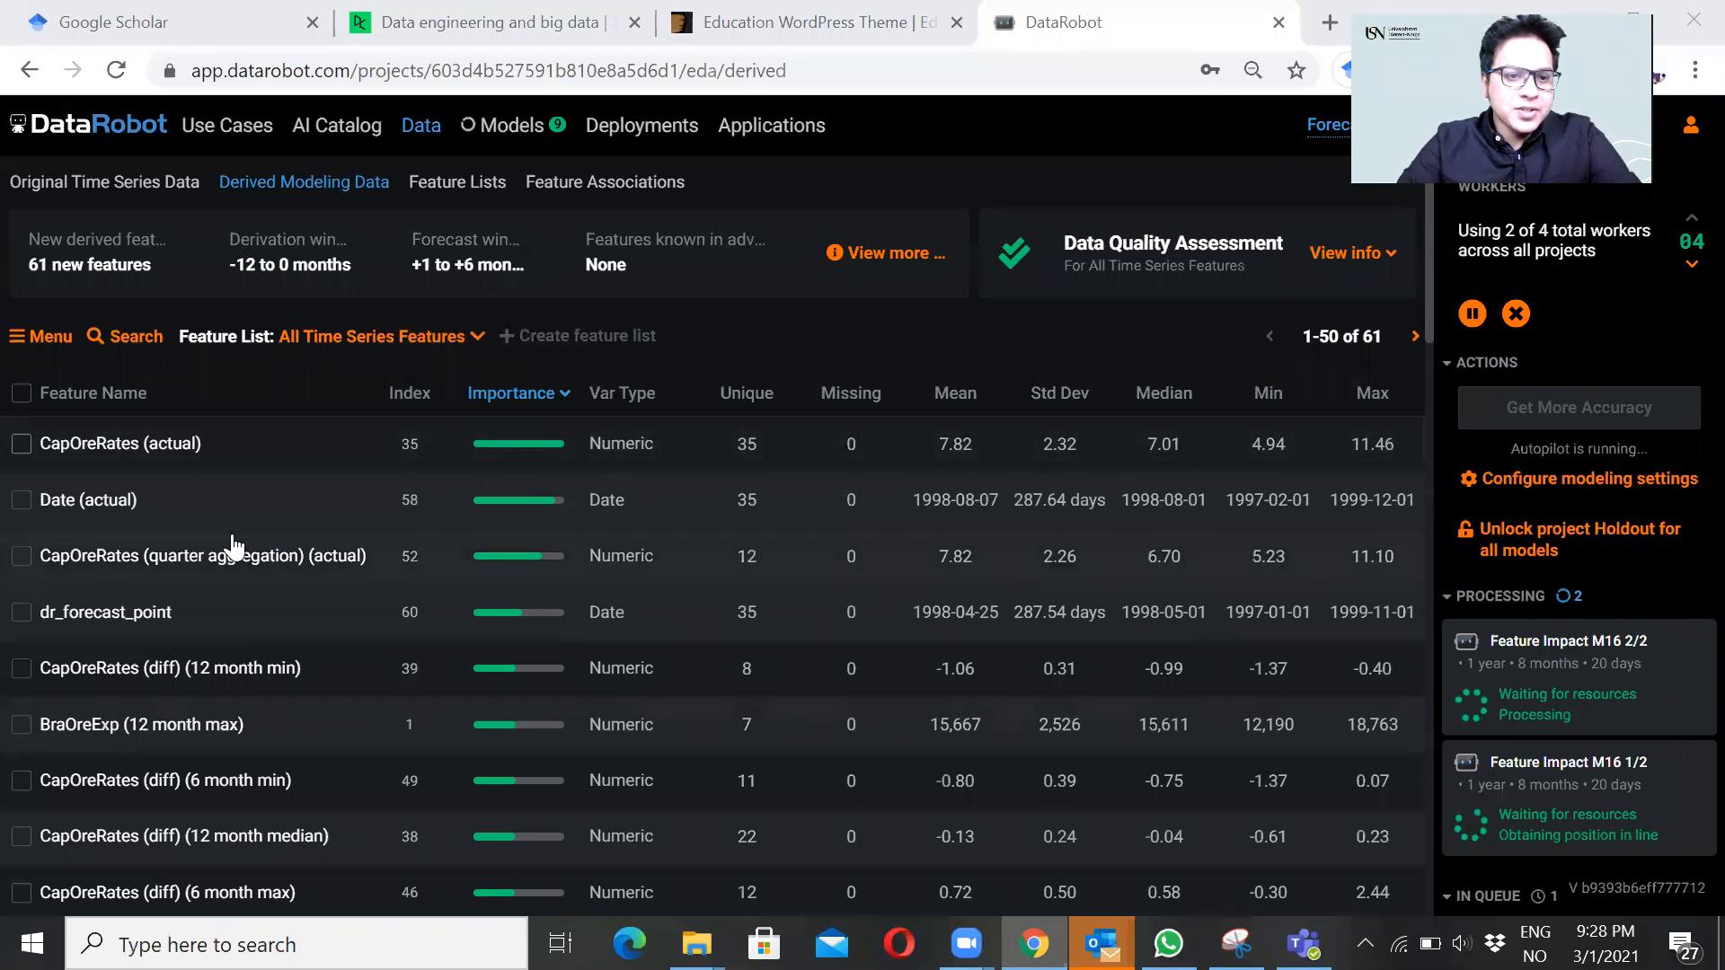
scroll(232, 544, down, 15)
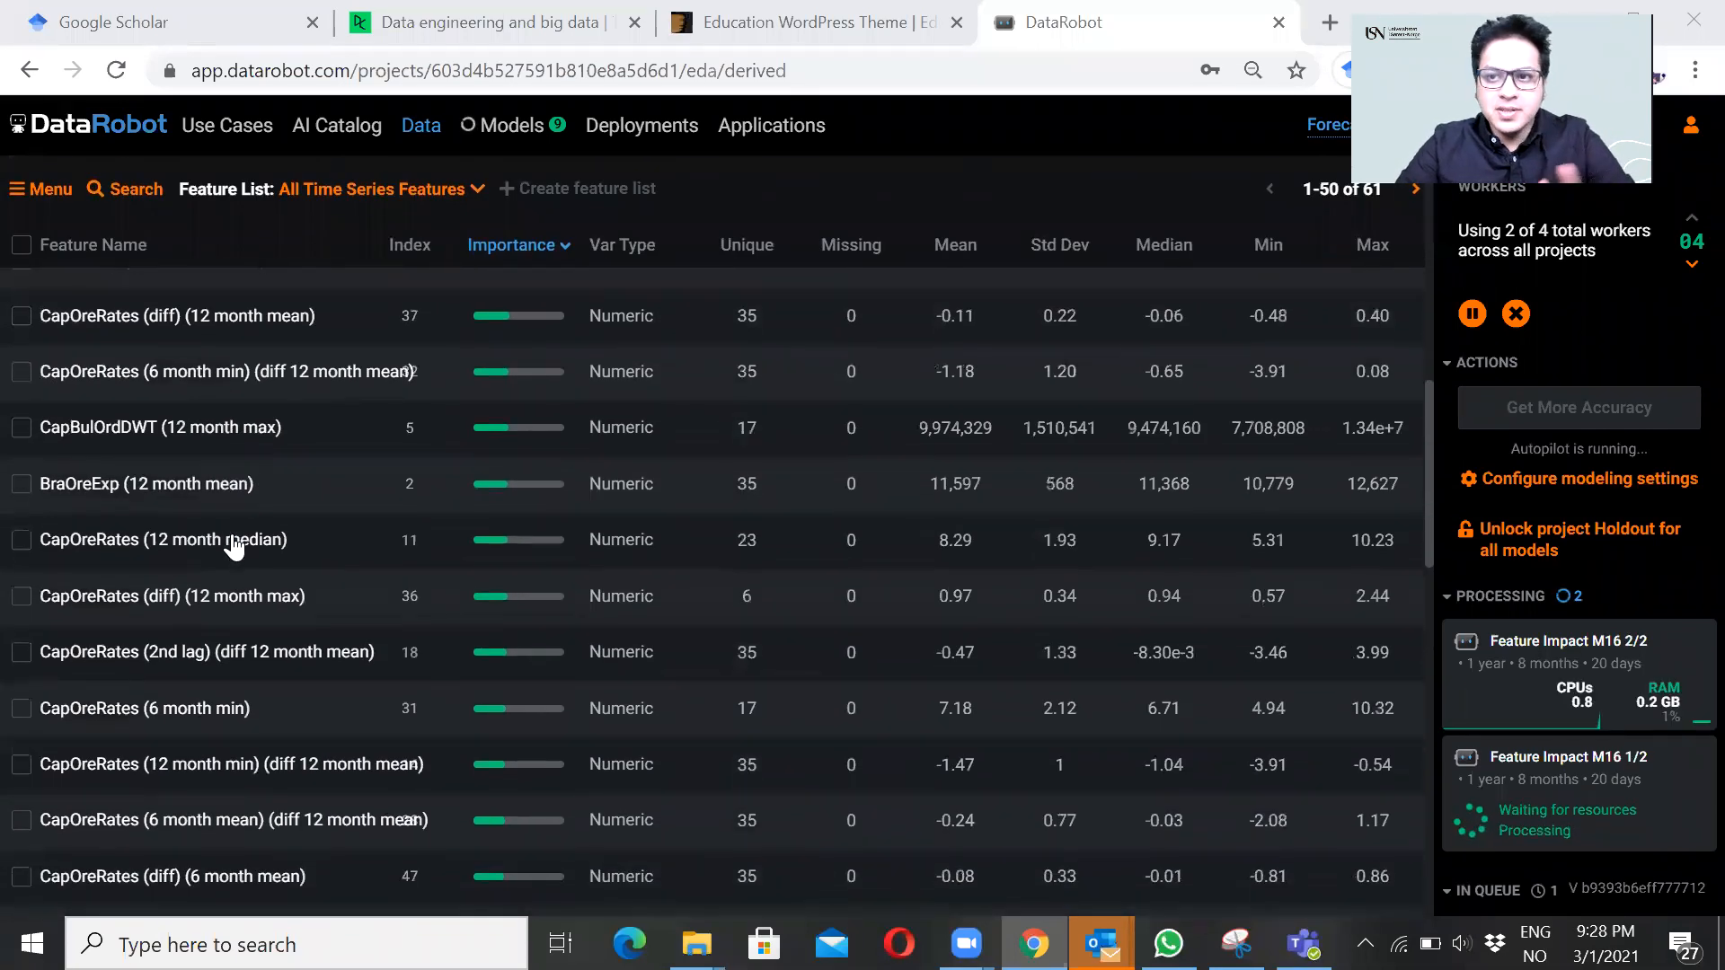
scroll(232, 543, up, 15)
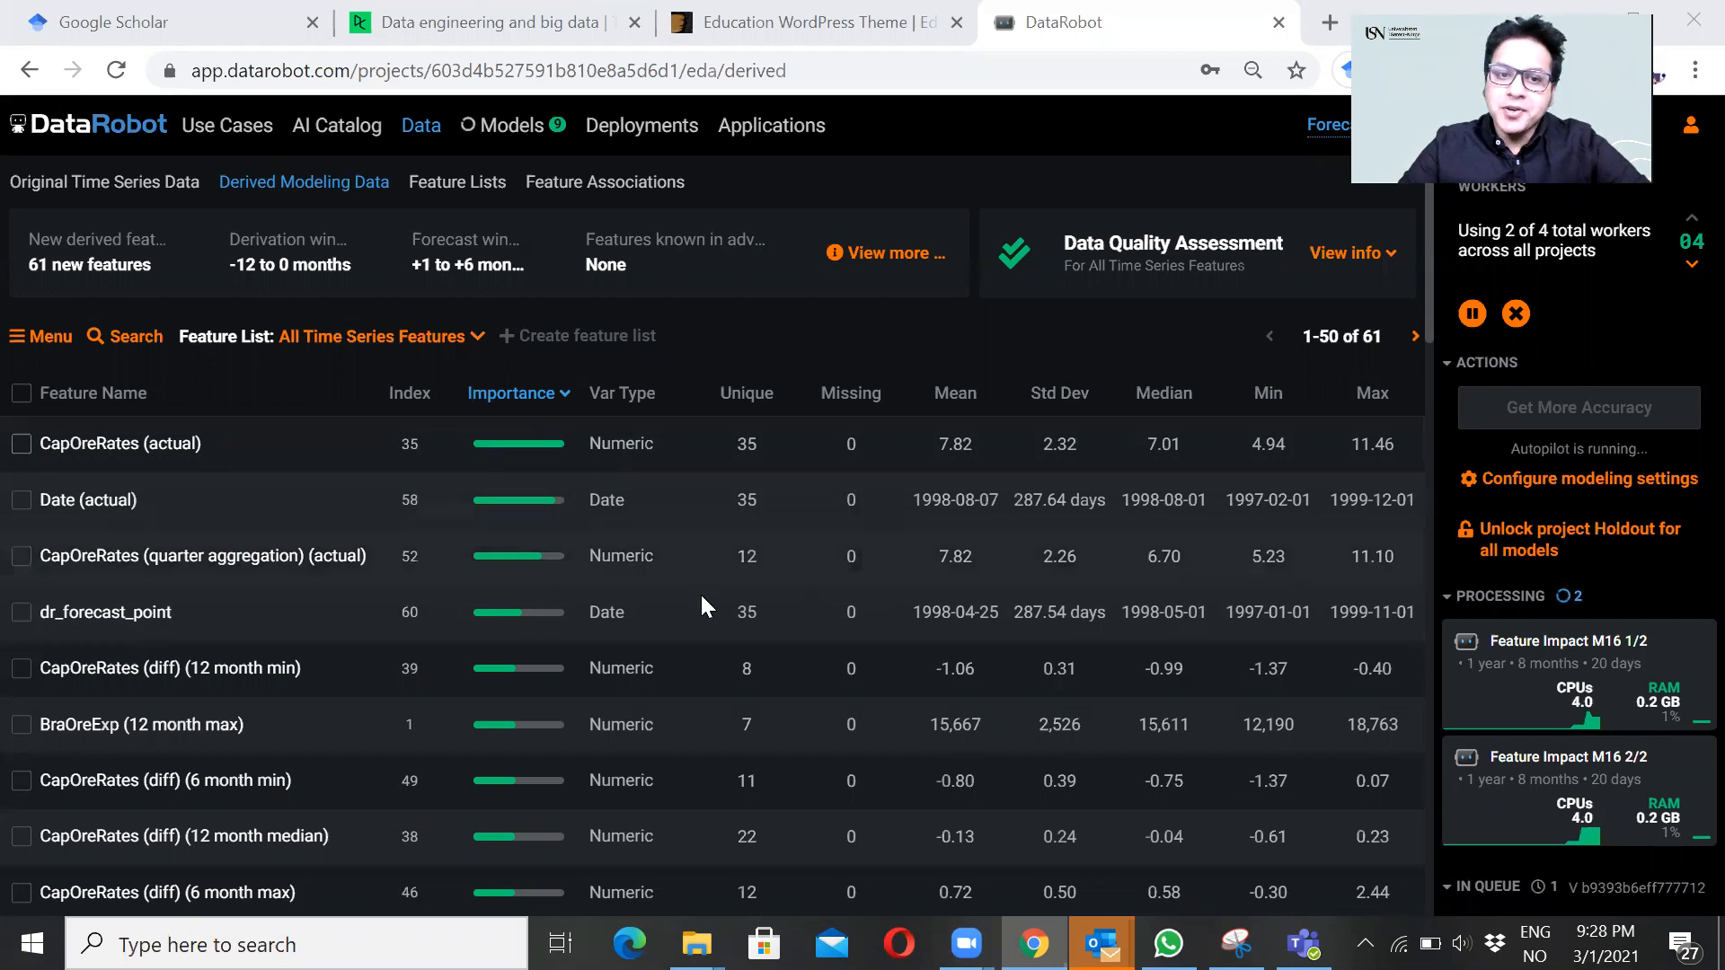
scroll(703, 598, down, 7)
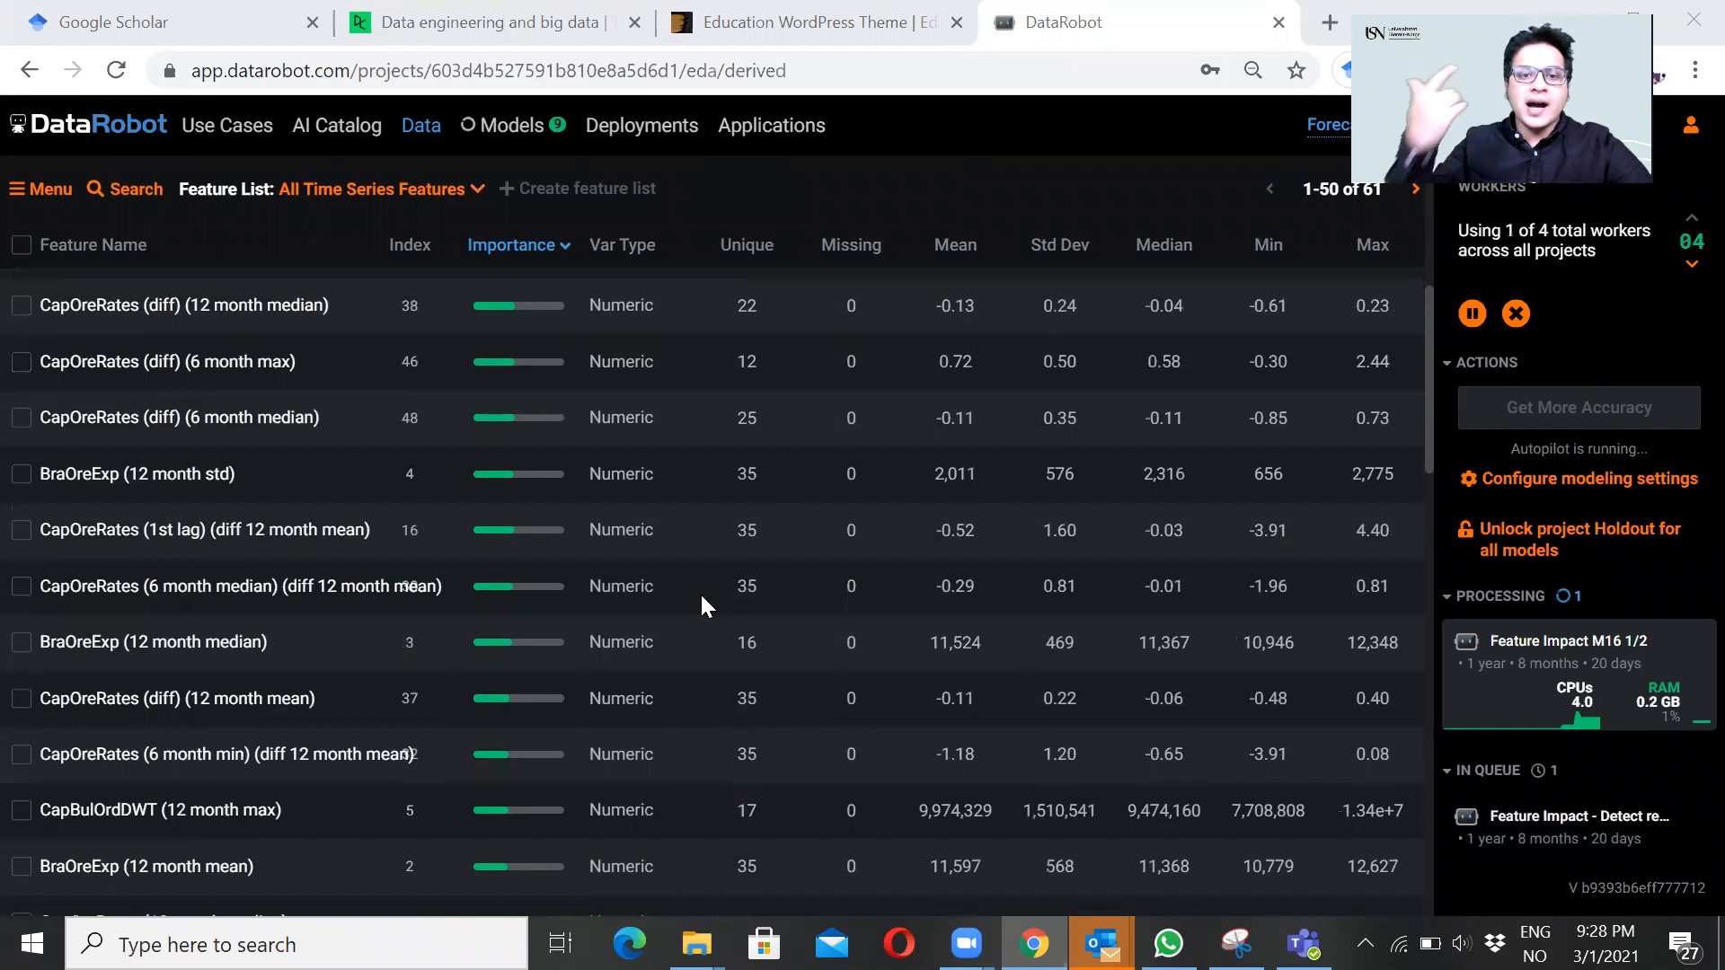
scroll(700, 591, up, 8)
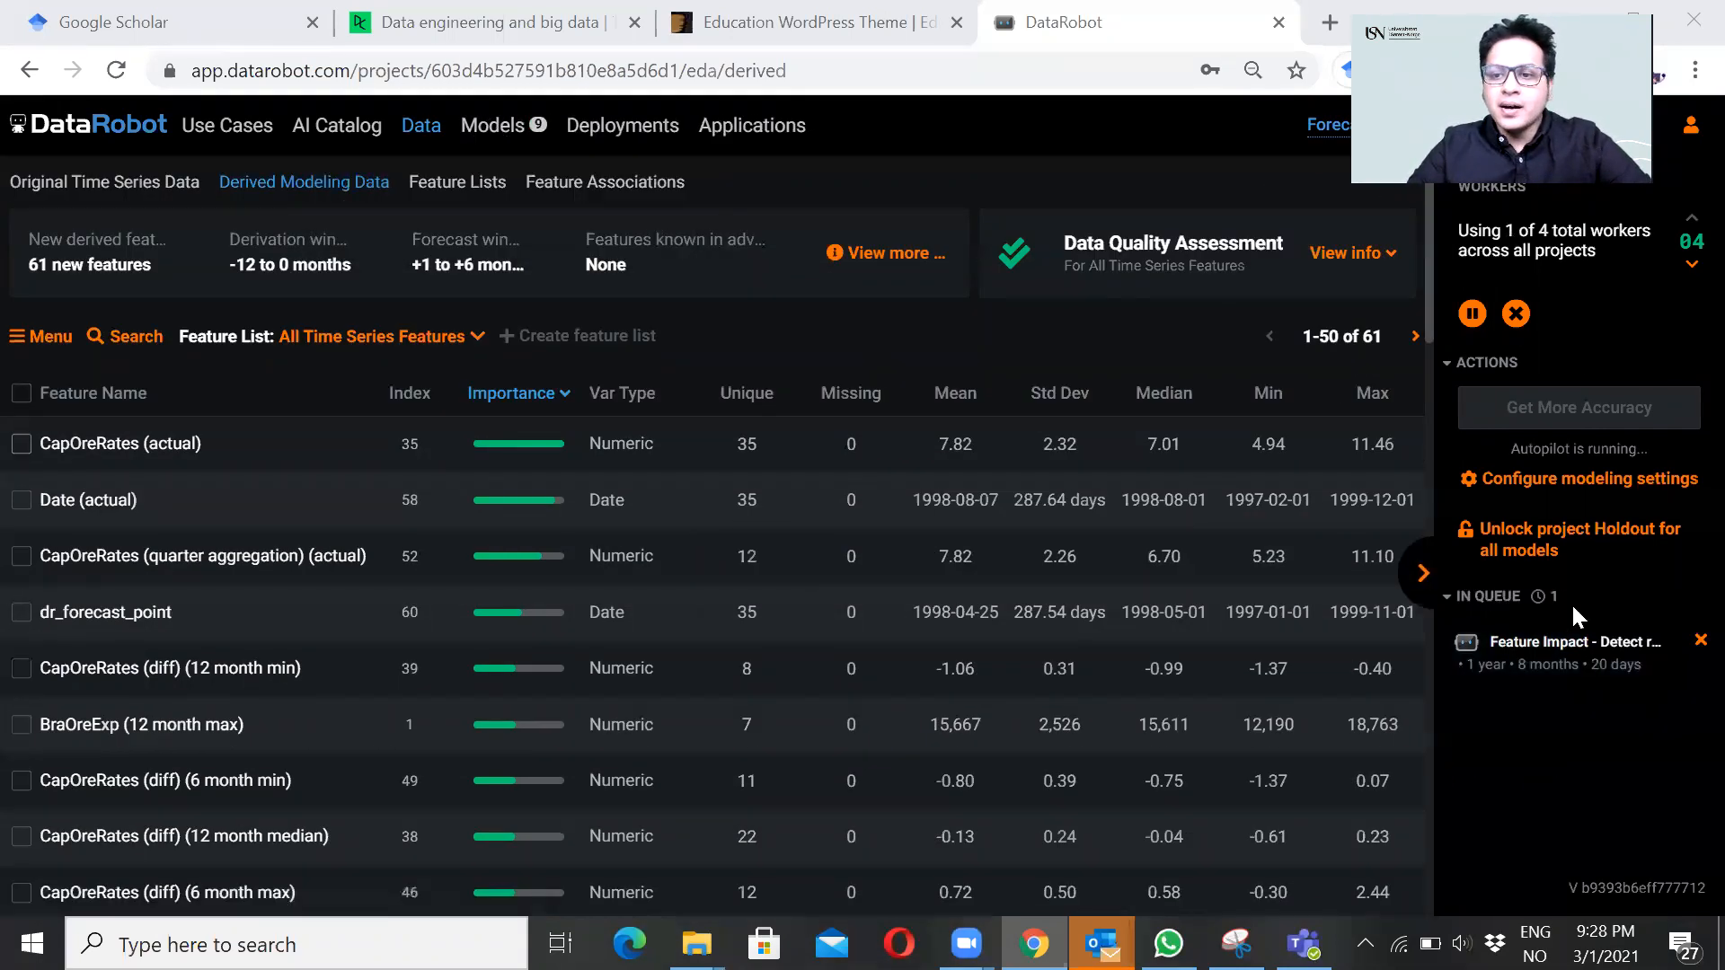
Step: Open the model leaderboard and switch its metric to MAPE
click(506, 130)
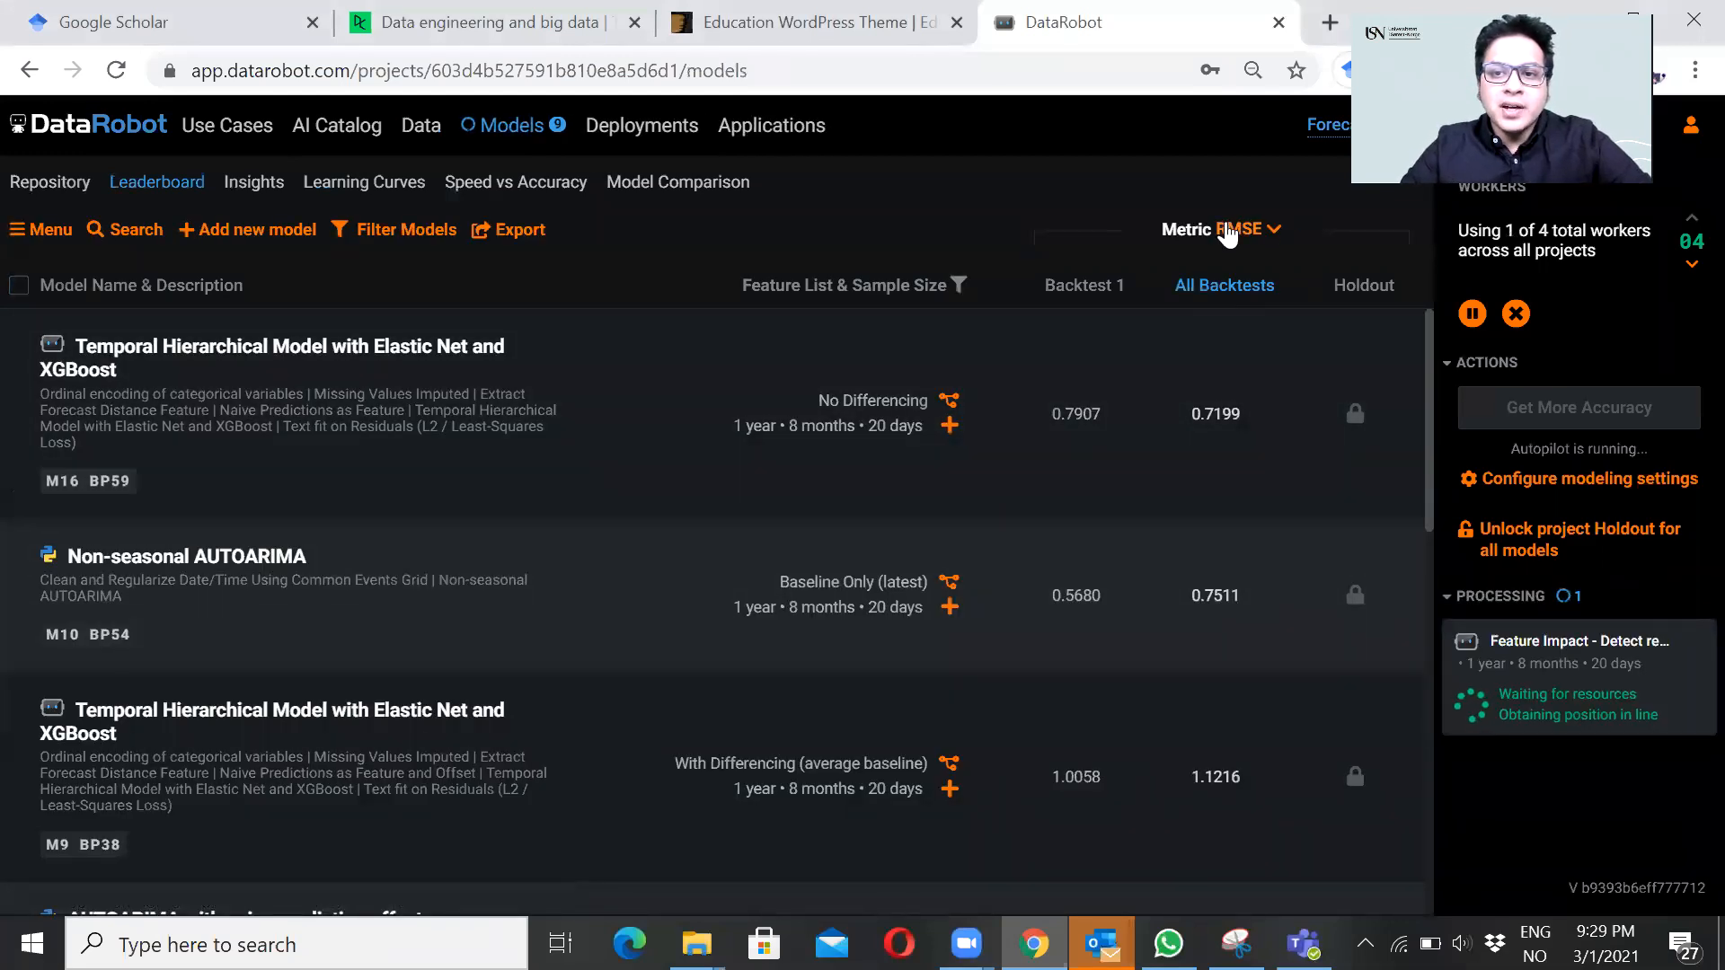
click(1267, 235)
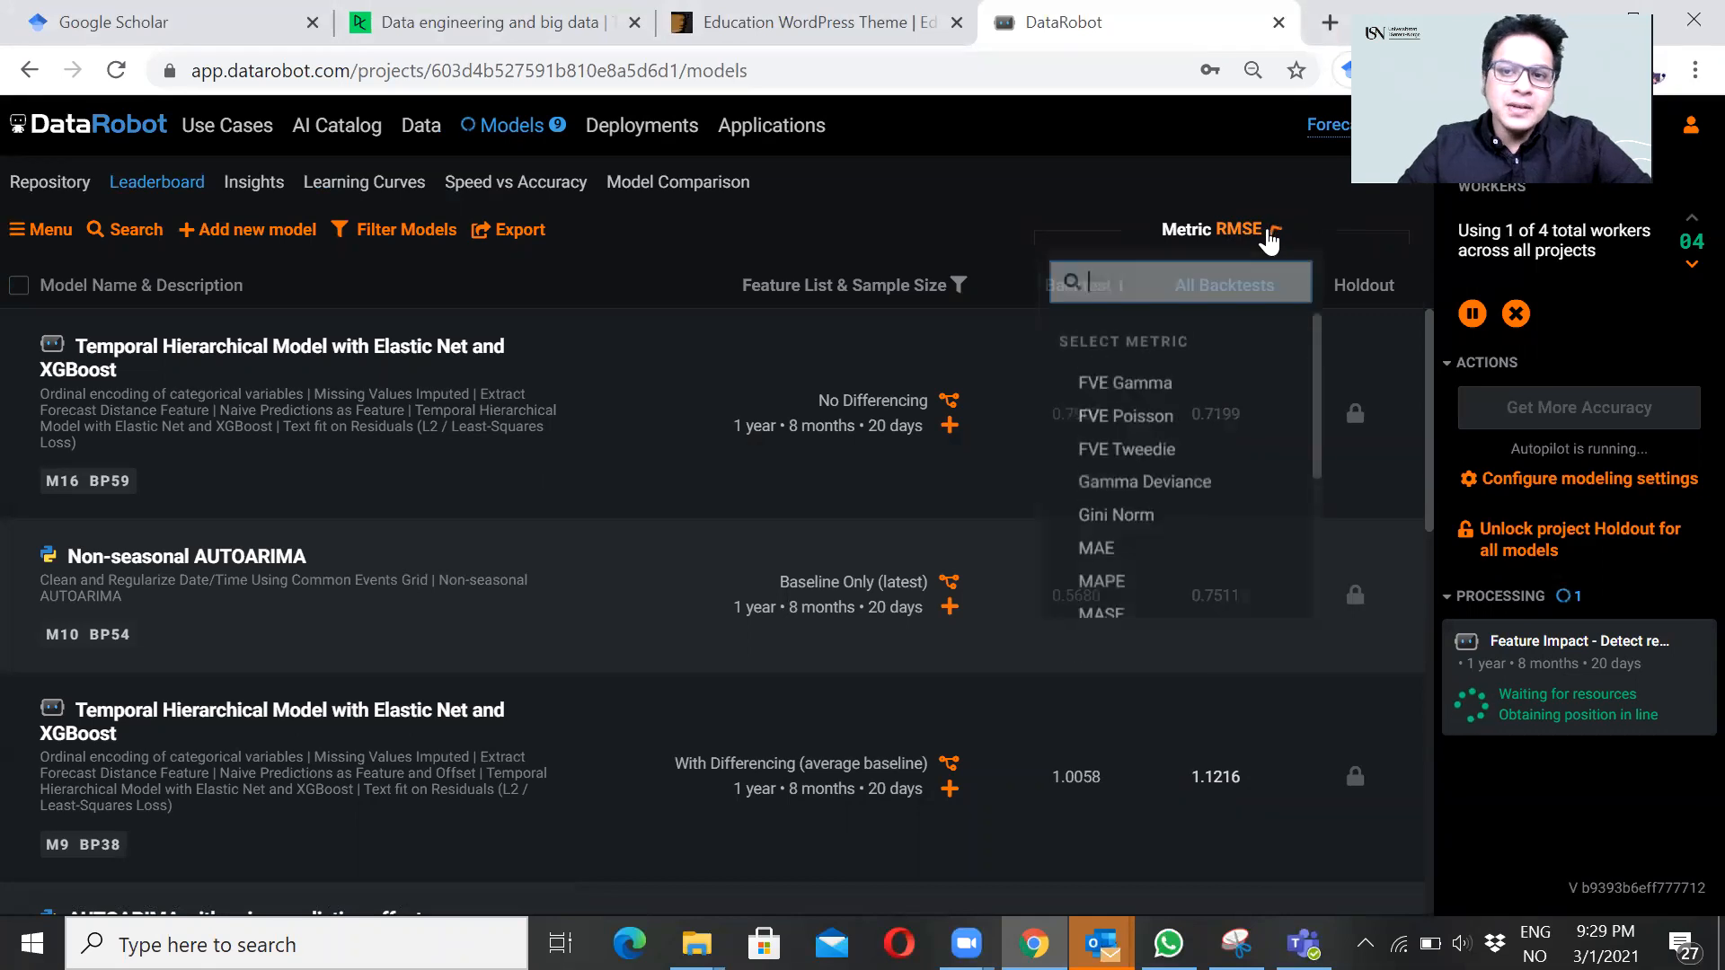
click(1141, 584)
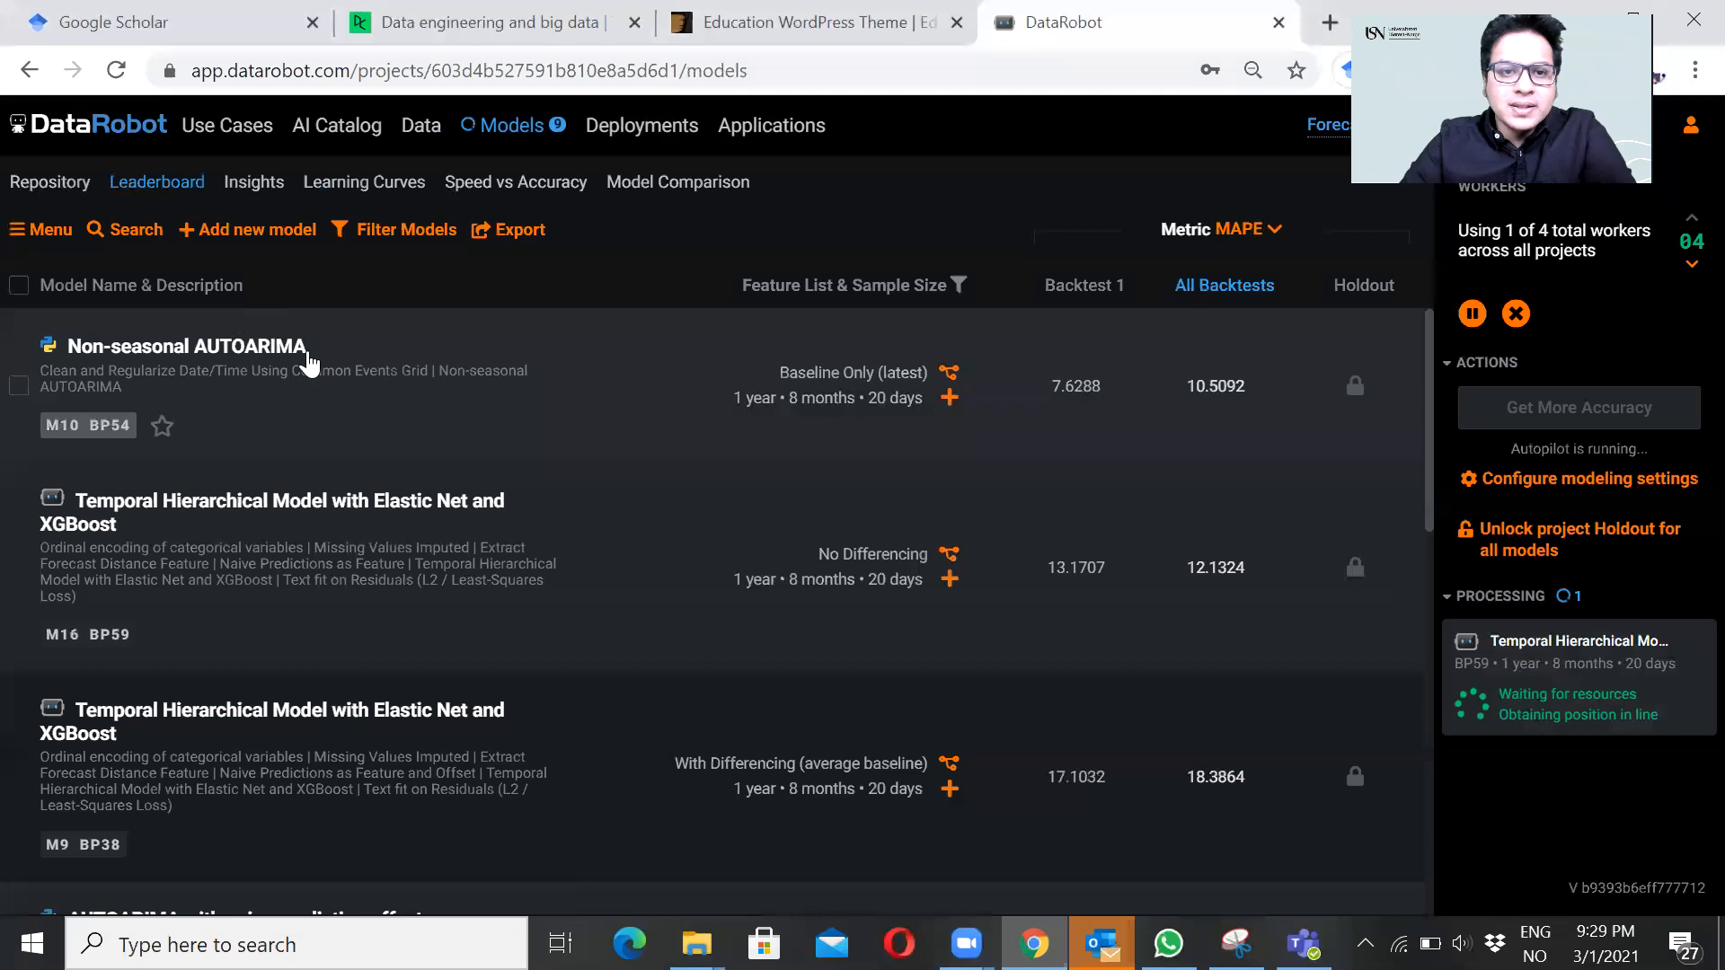
Step: Review the blueprint of the Non-seasonal AUTOARIMA model, and open its Accuracy Over Time evaluation
click(438, 407)
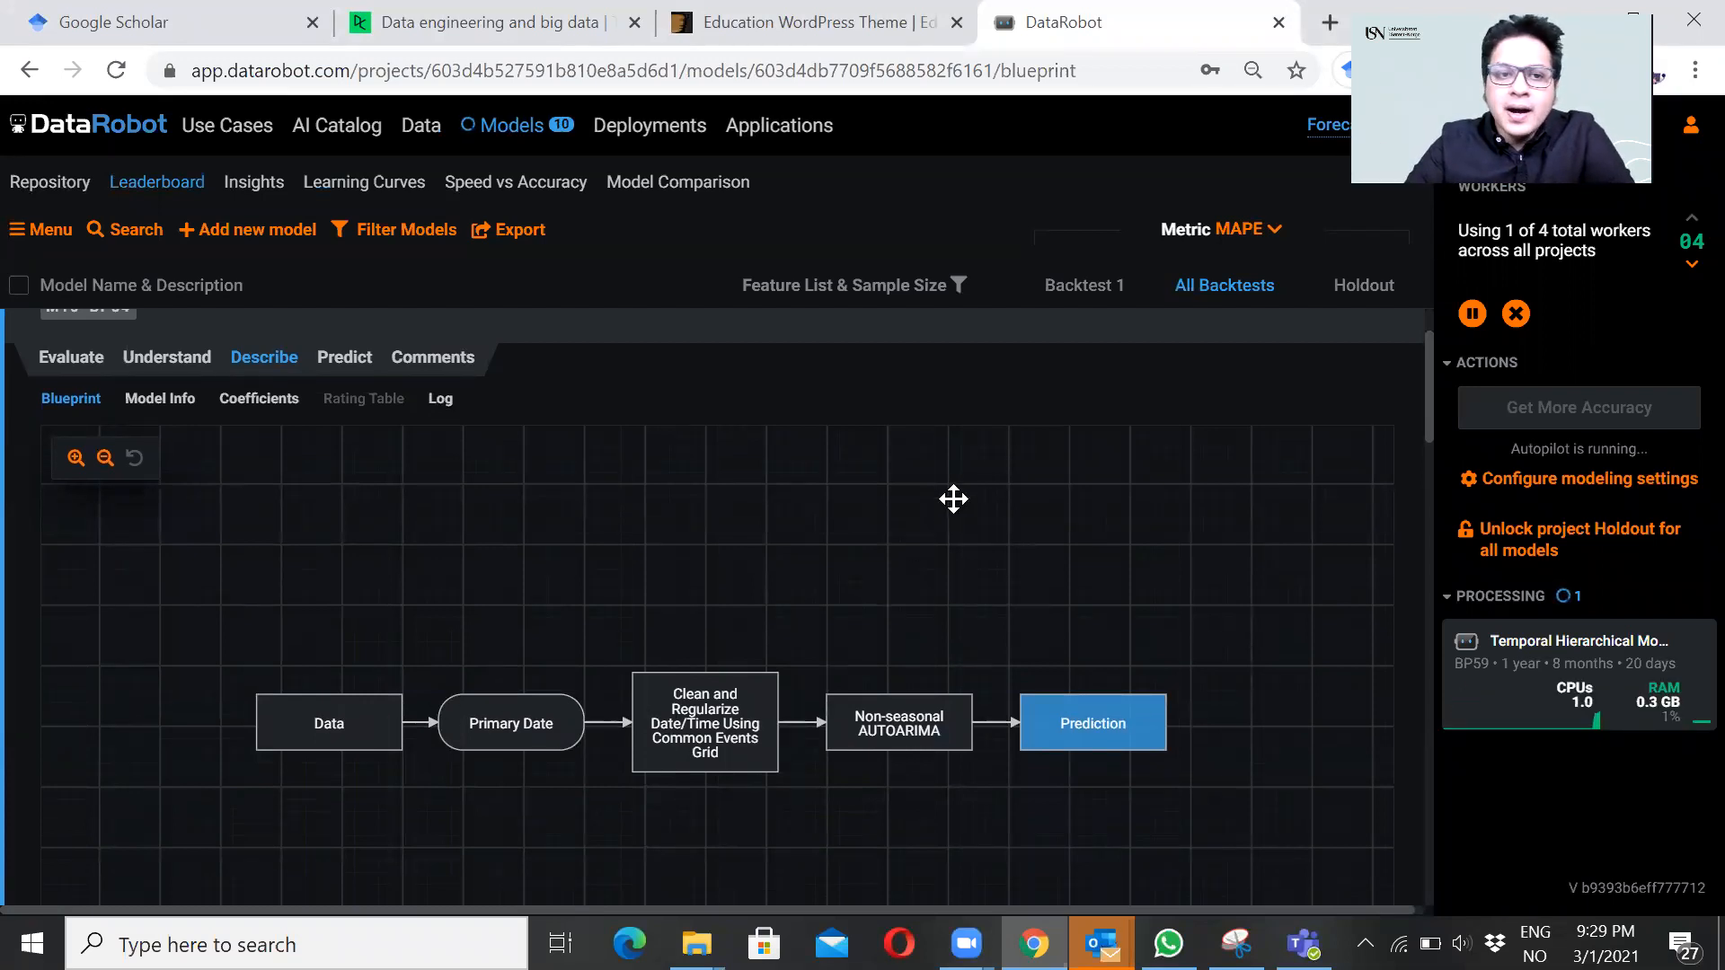
scroll(953, 499, up, 2)
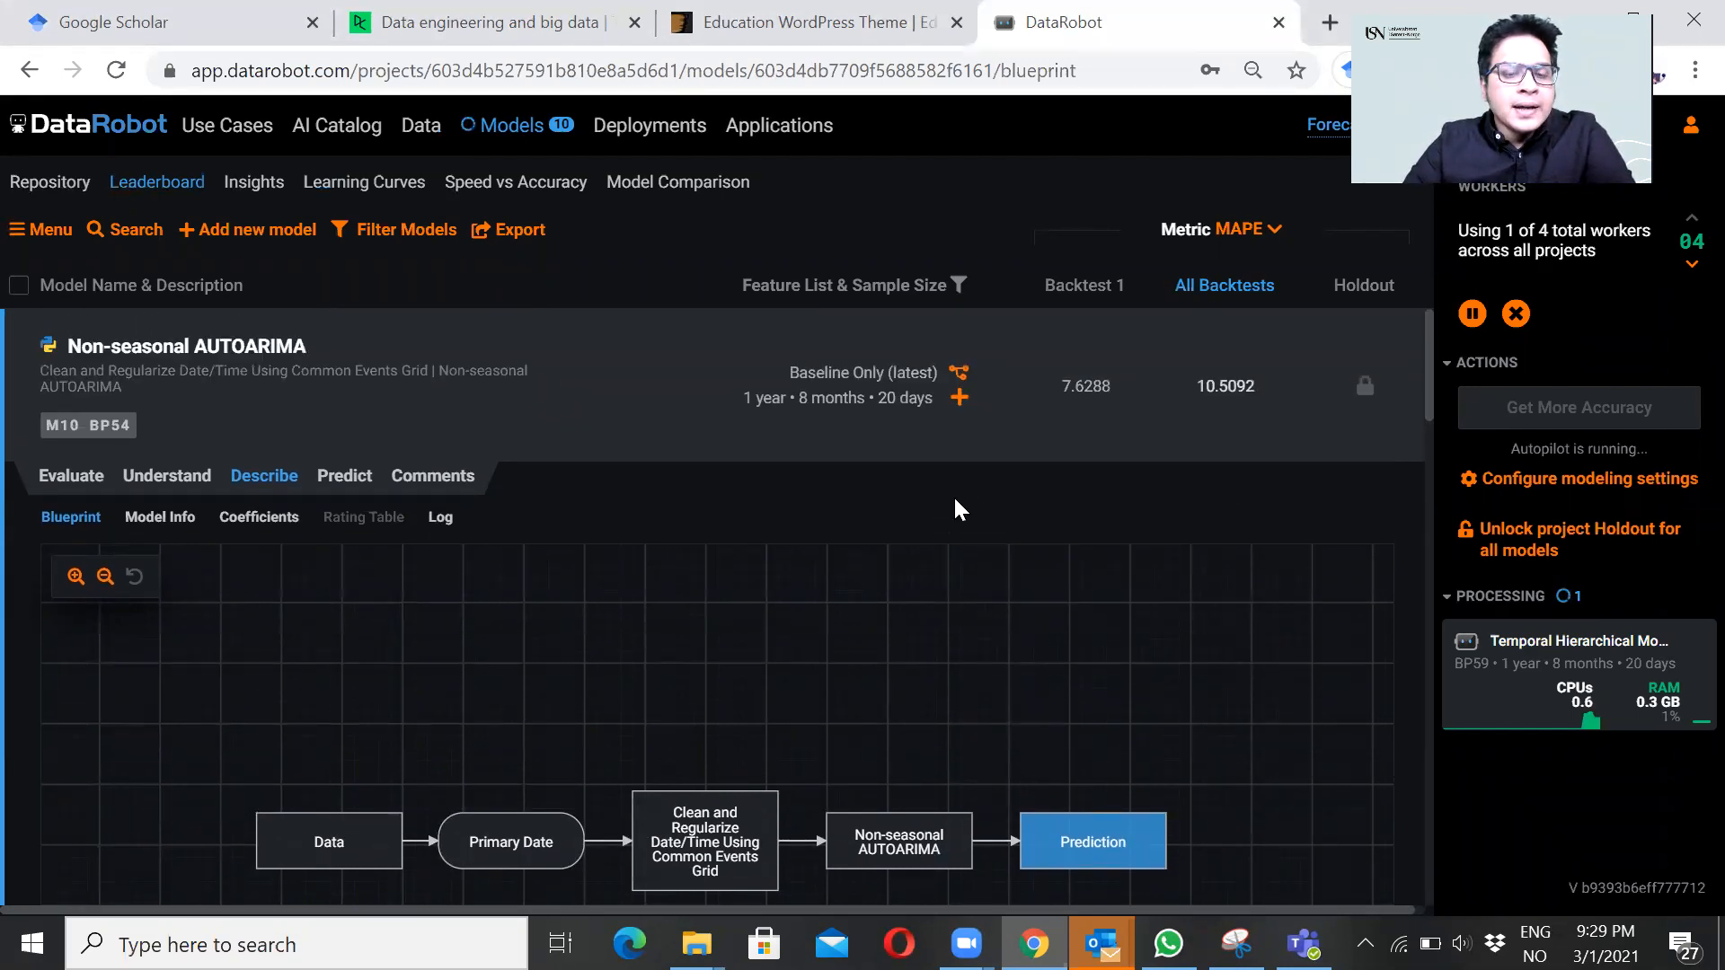
mouse_move(64, 480)
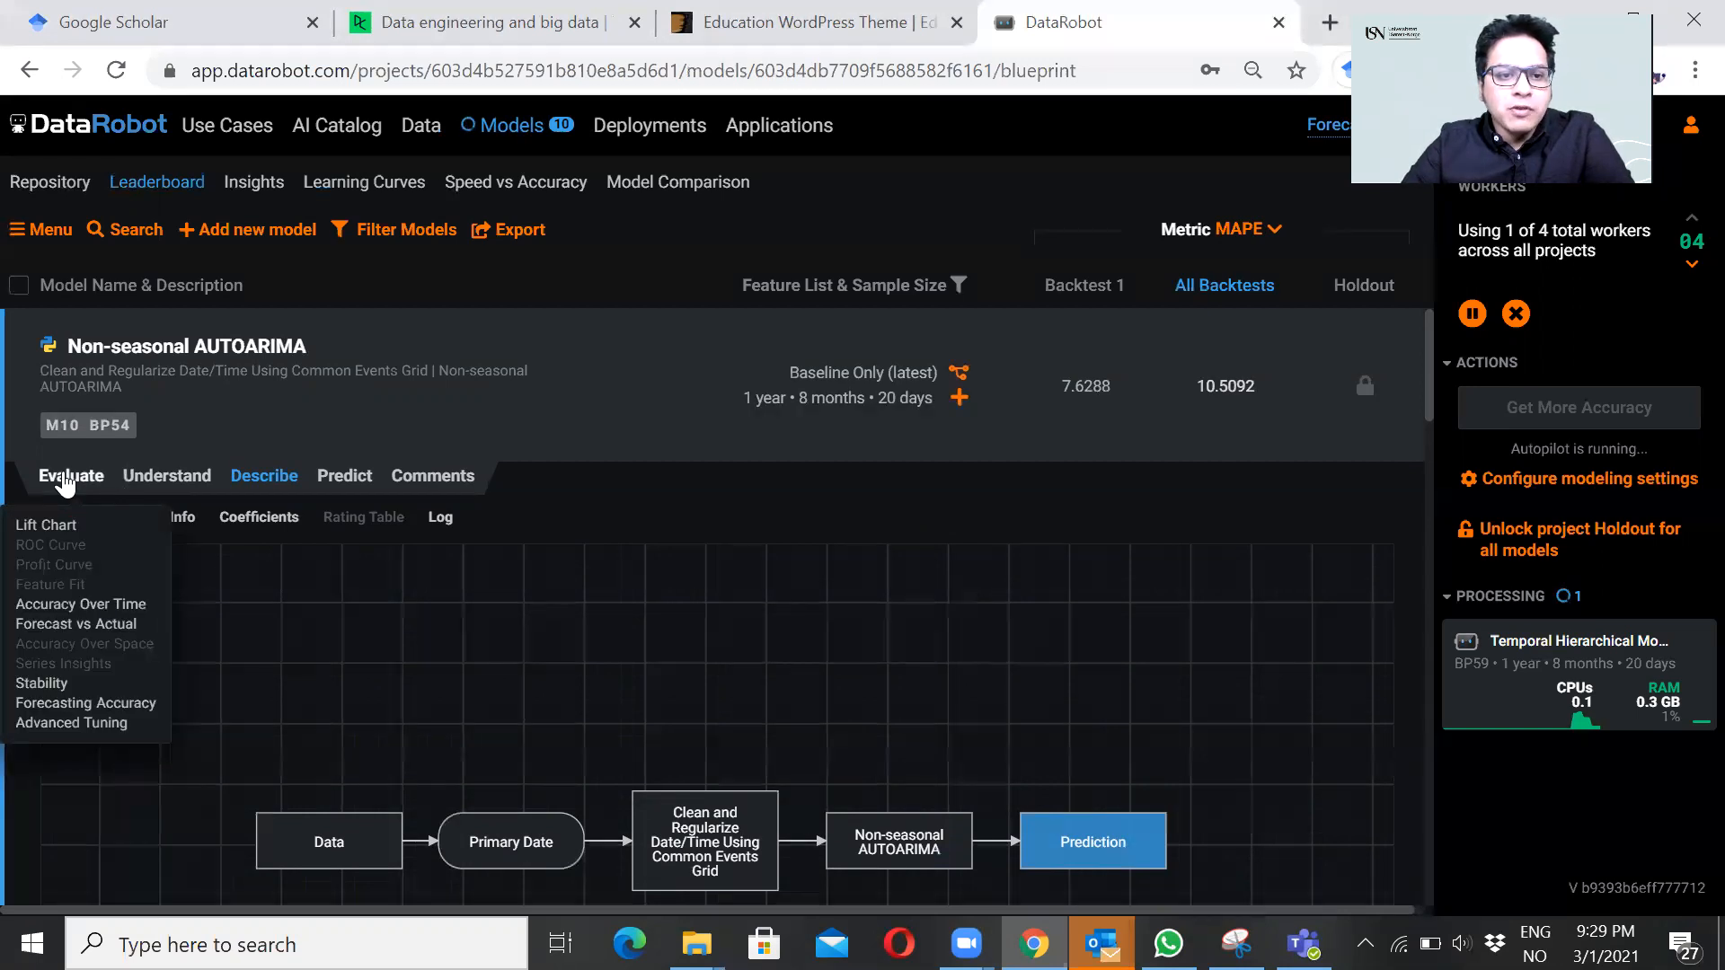
click(64, 481)
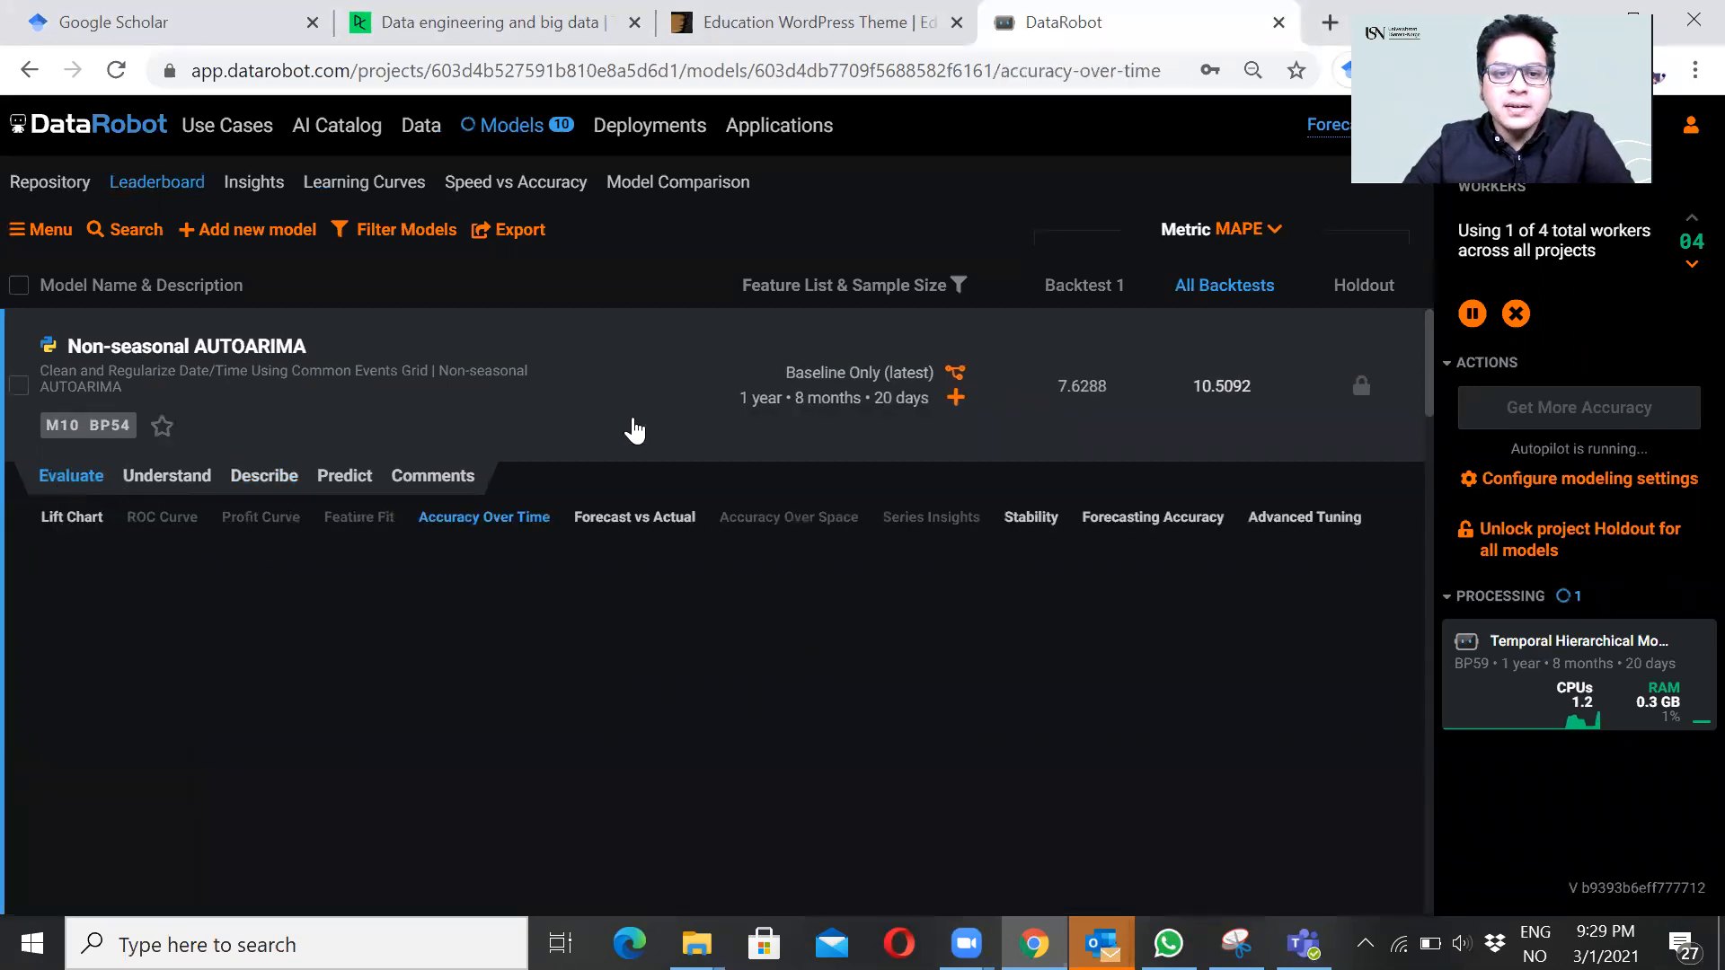
Step: Compare predicted and actual CapOreRates for Backtest 1 at the +1 month forecast distance, and check which backtests are available
scroll(633, 413, down, 4)
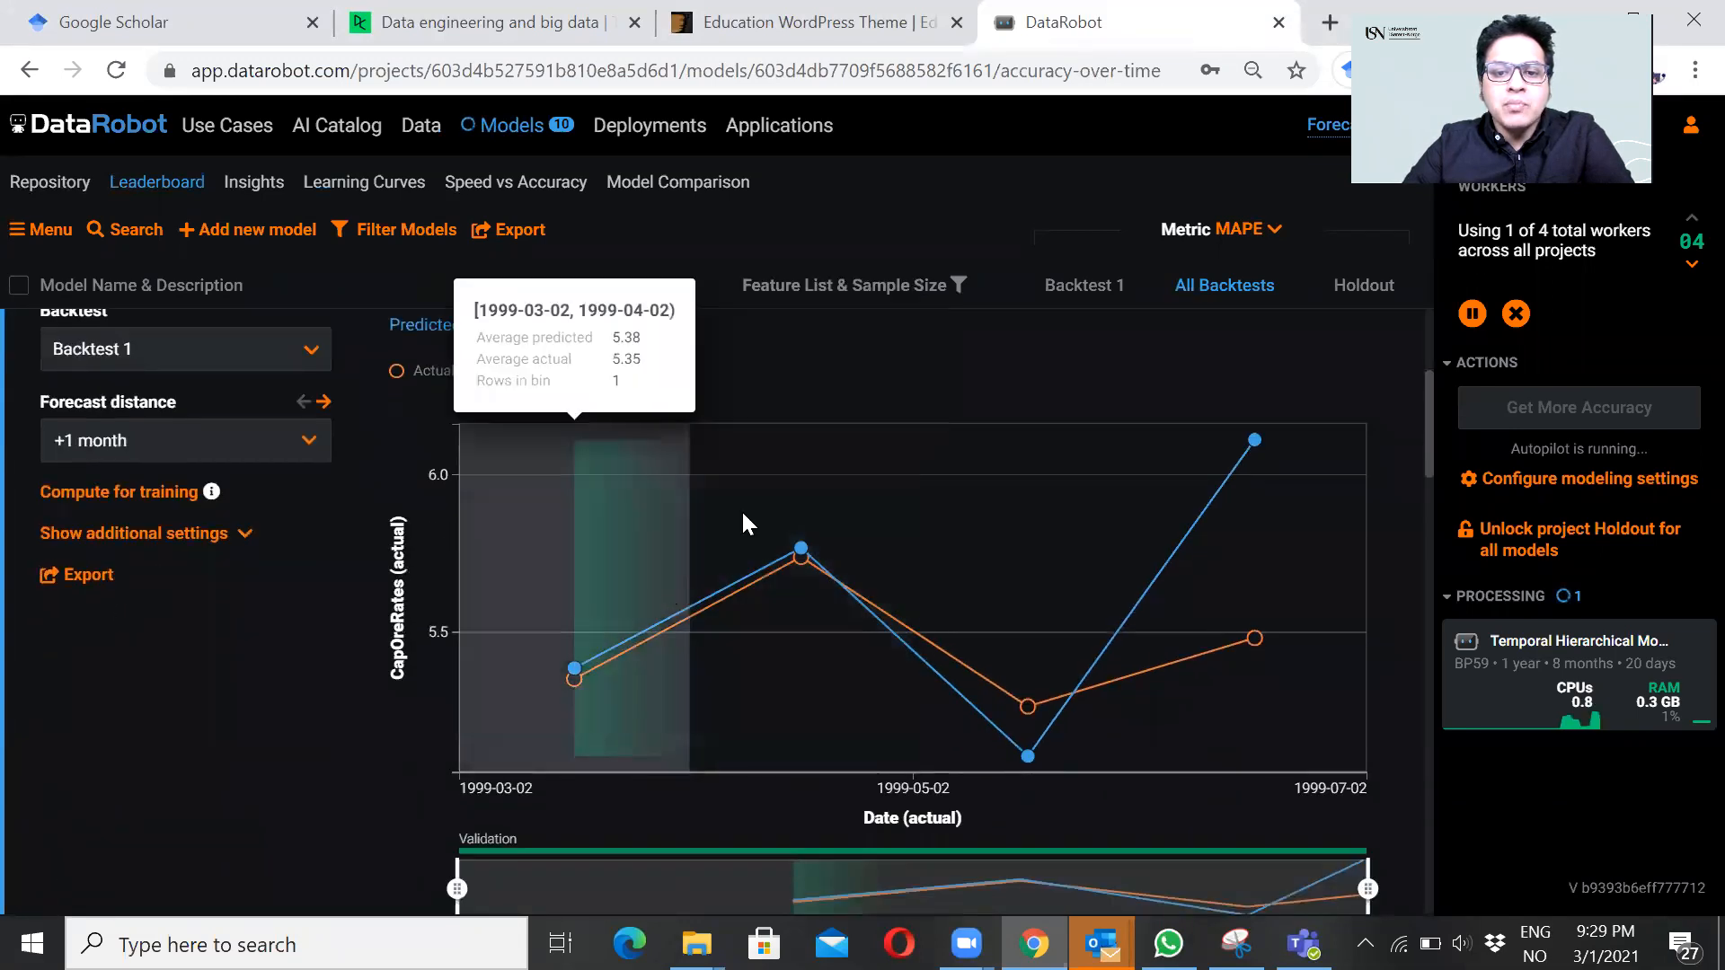
scroll(935, 511, down, 5)
scroll(329, 537, up, 4)
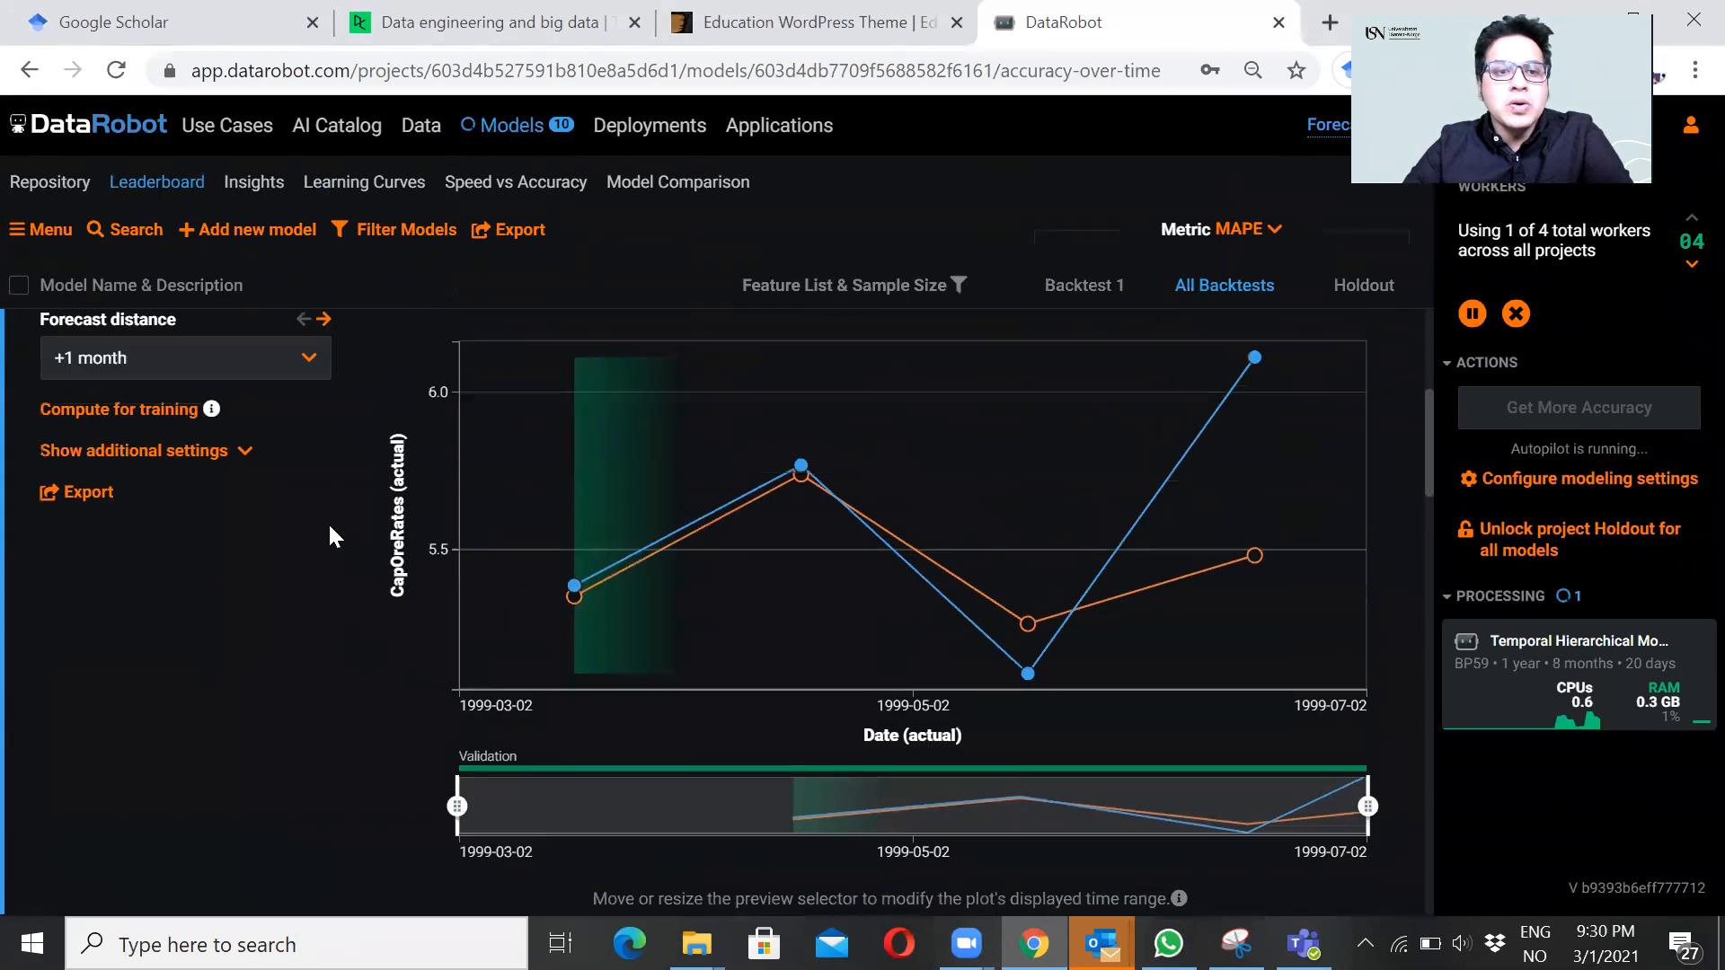
scroll(329, 536, up, 2)
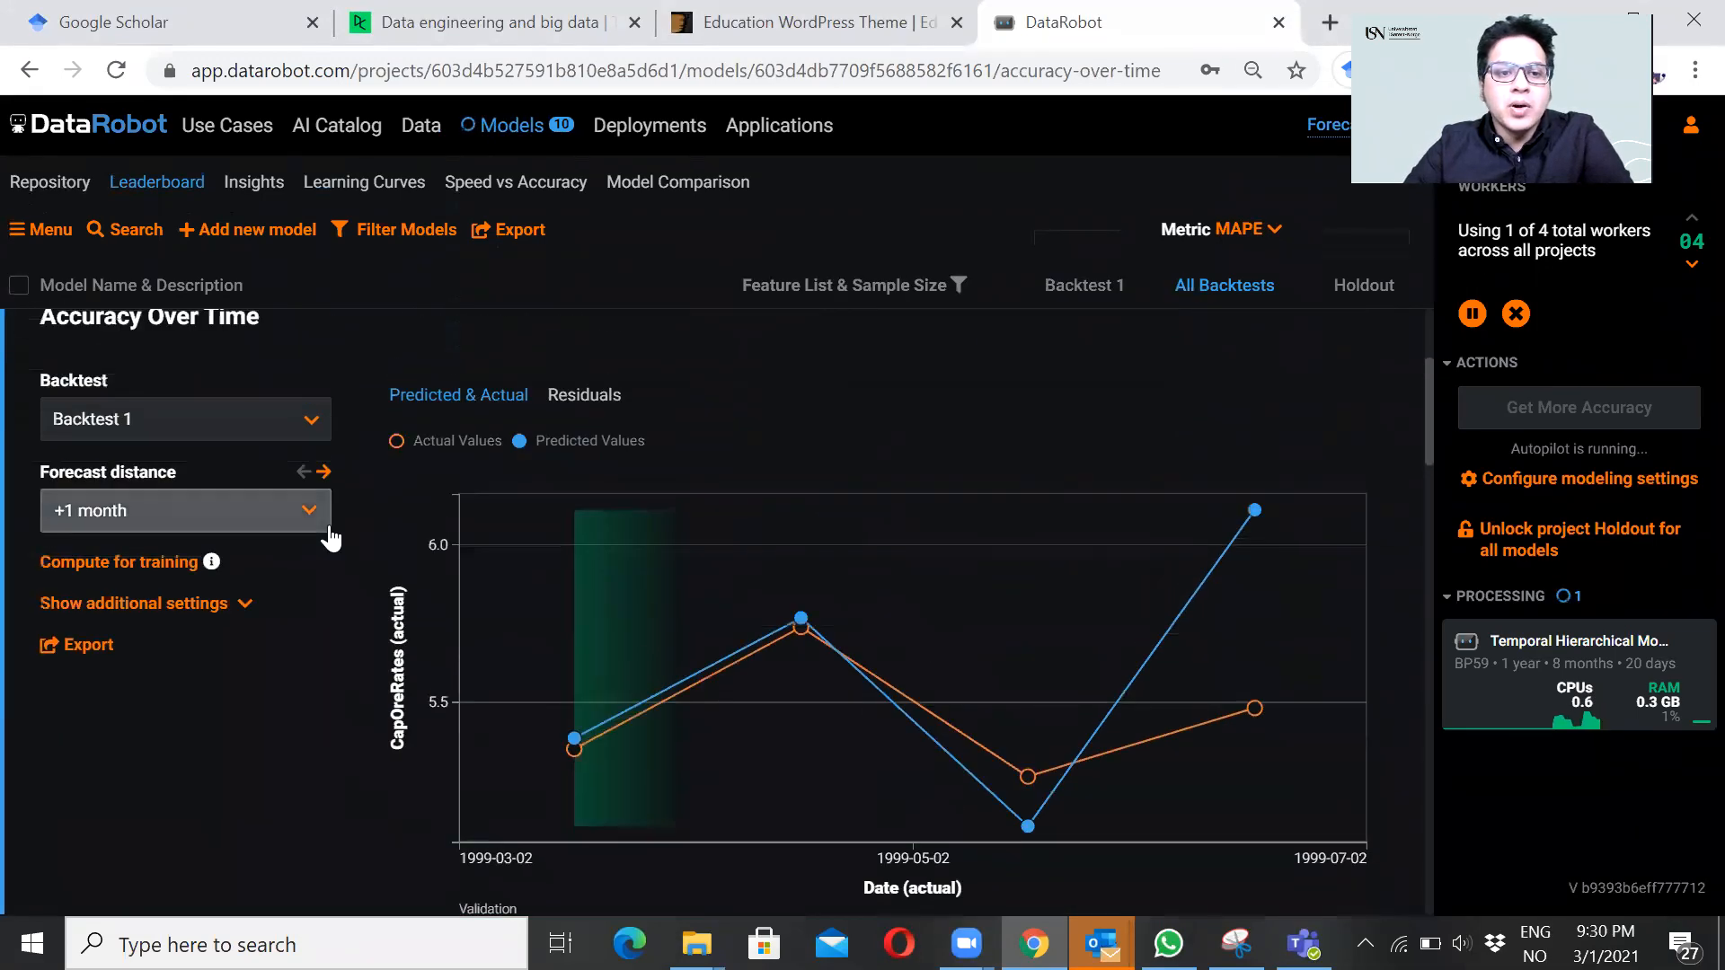
click(231, 417)
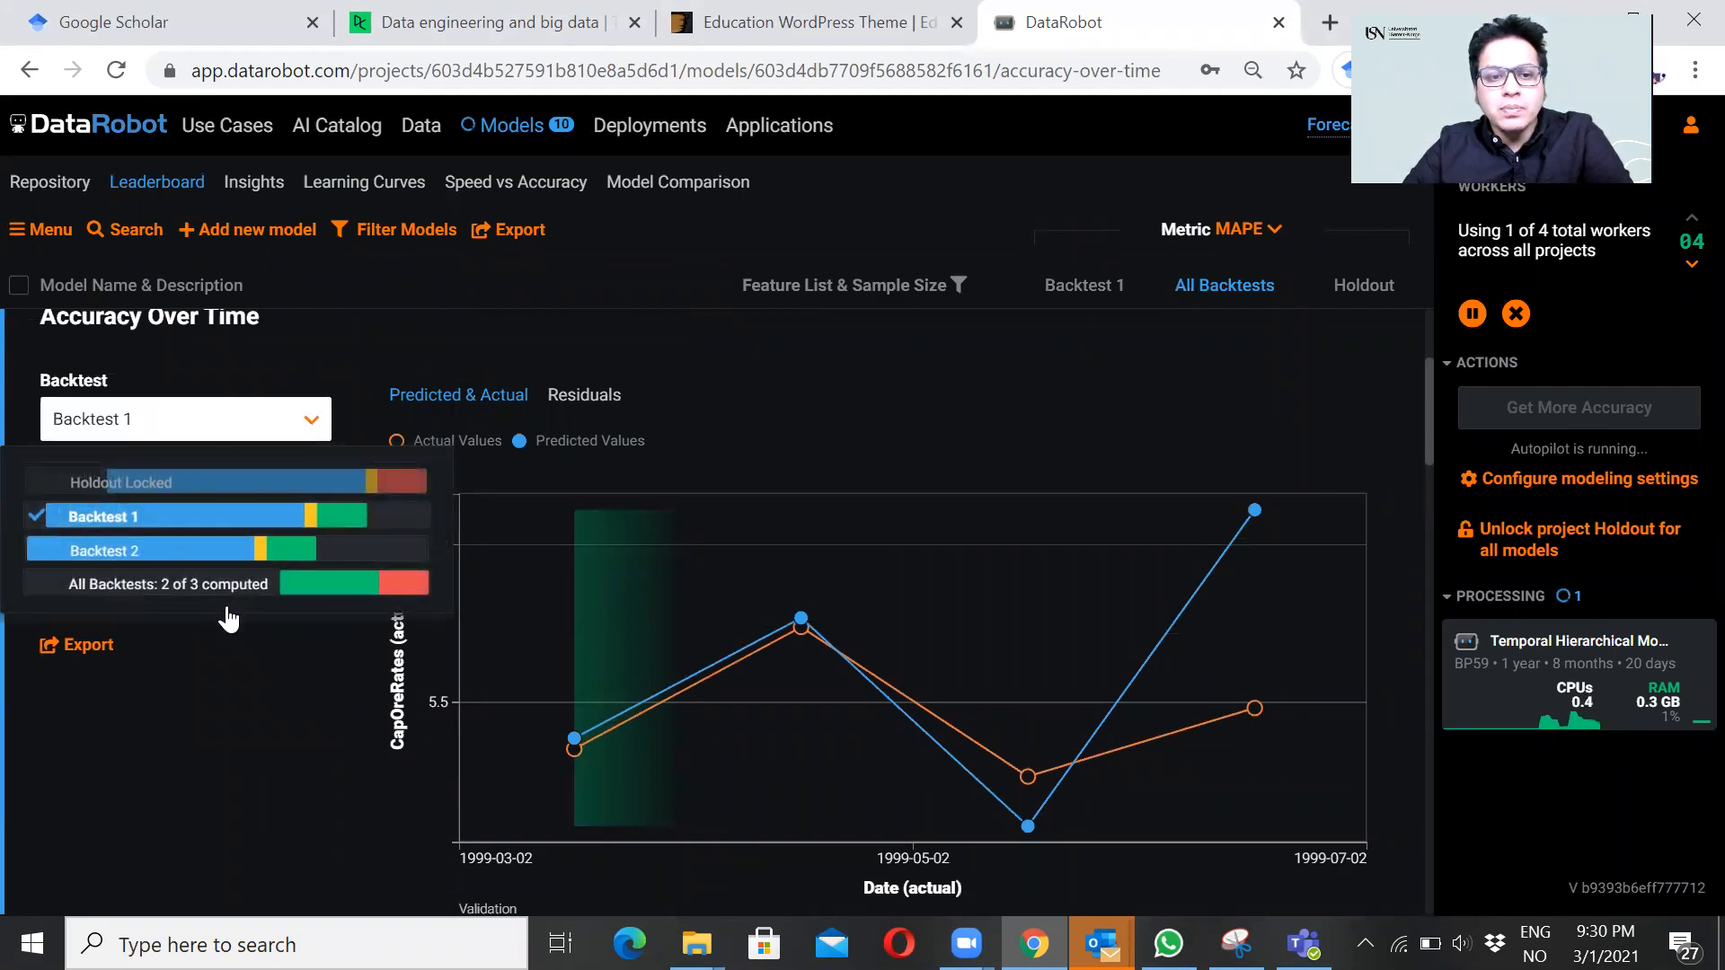
click(239, 674)
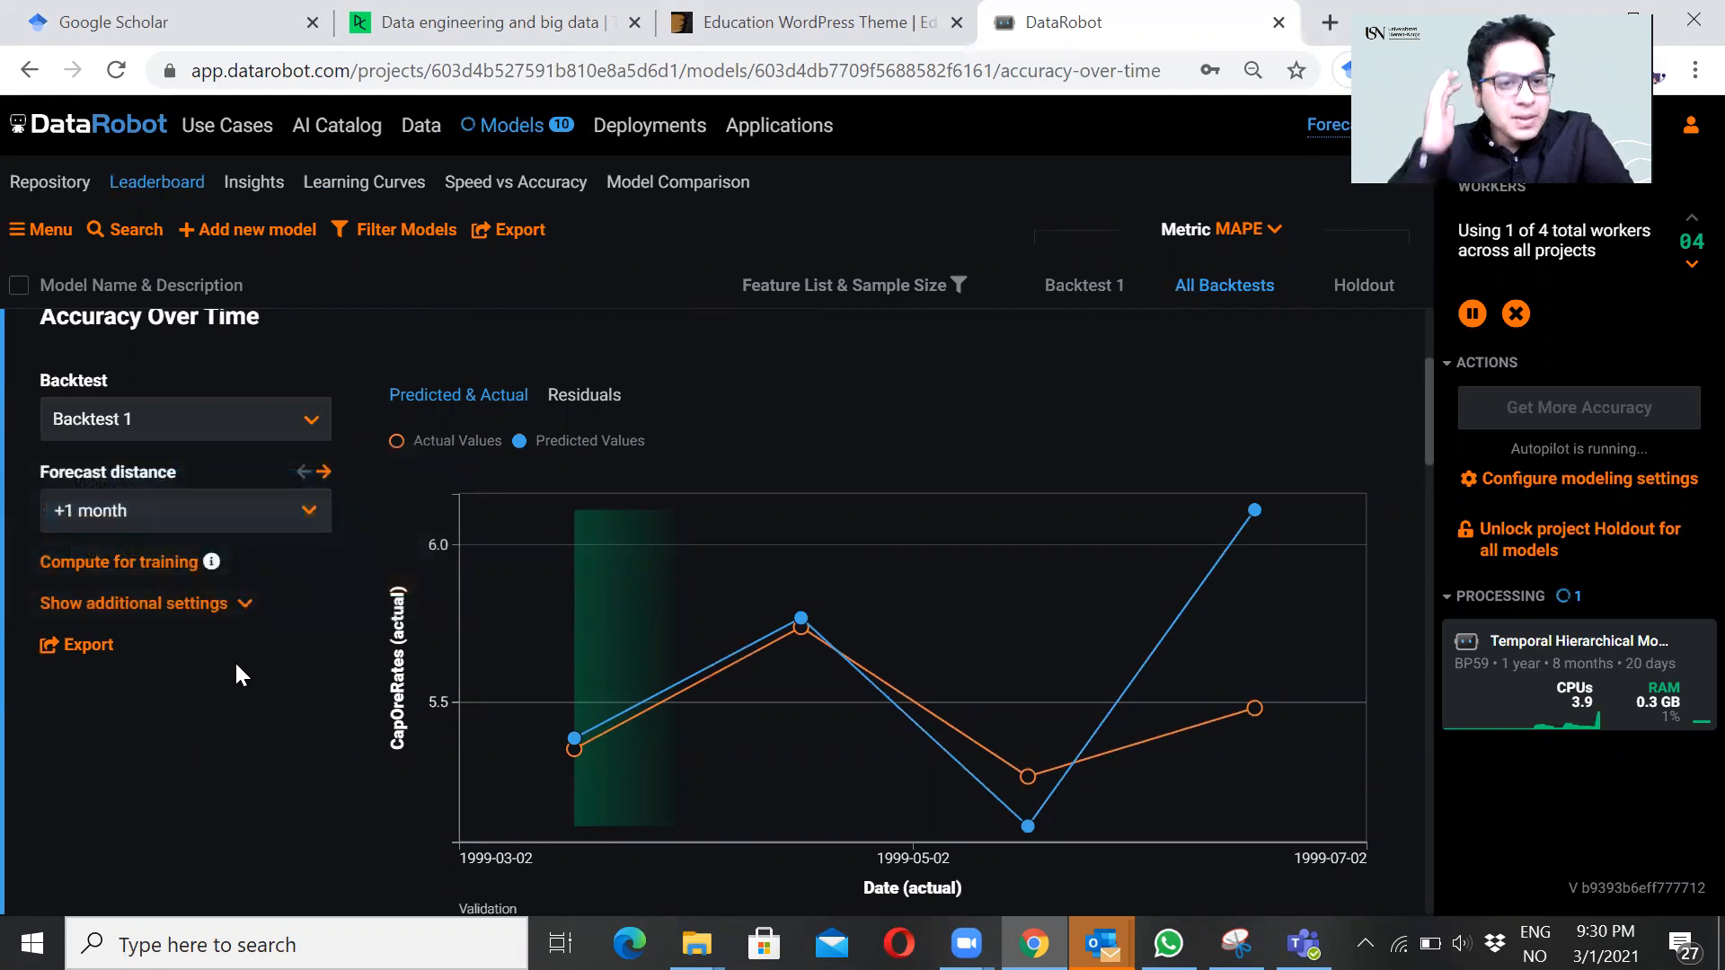
mouse_move(519, 607)
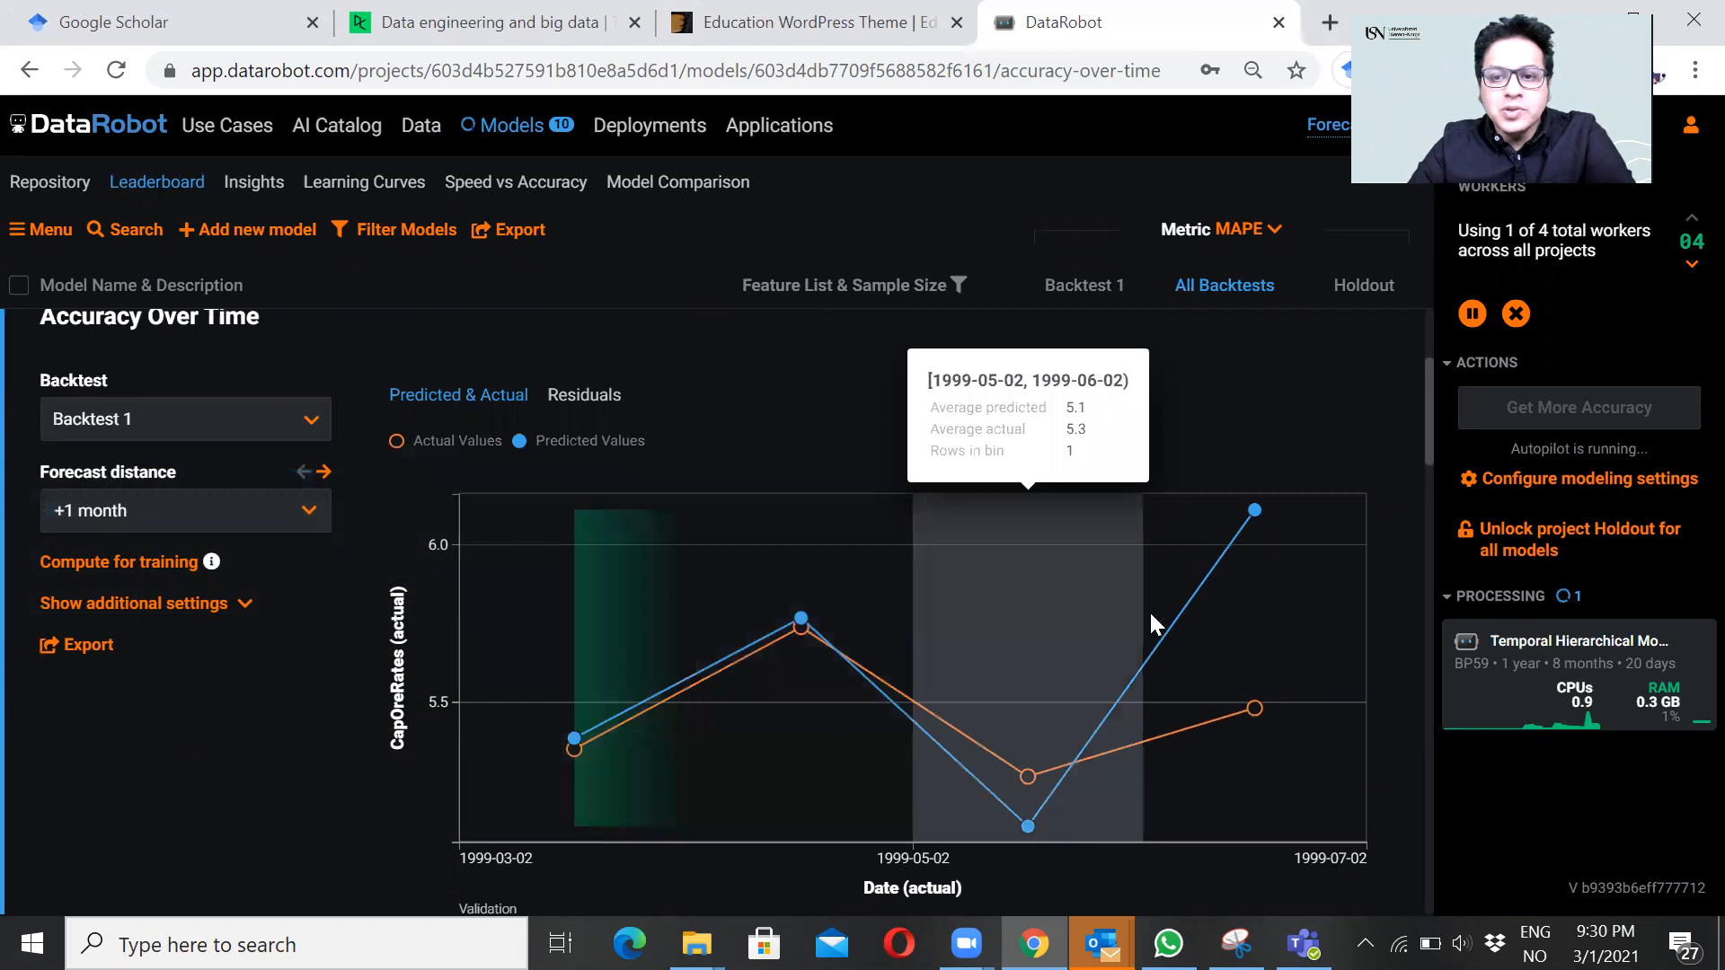
Step: Set the Accuracy Over Time forecast distance to +6 months and compare the predicted and actual values at each date
click(308, 512)
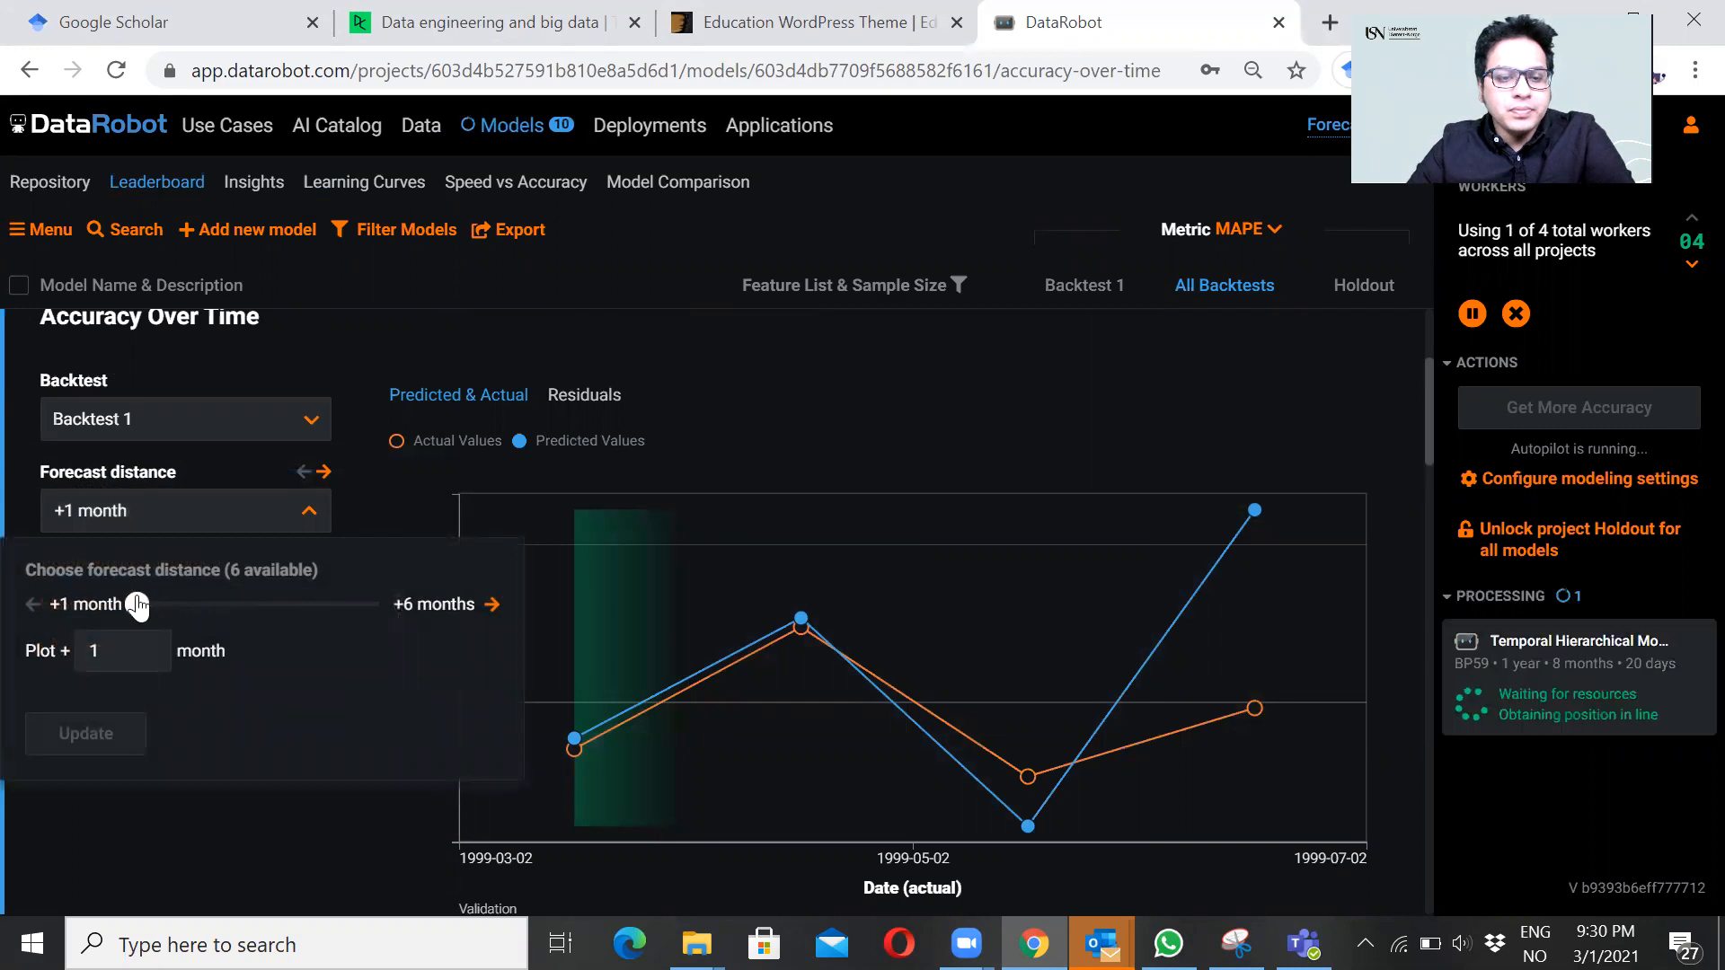
drag(137, 604, 429, 634)
click(86, 735)
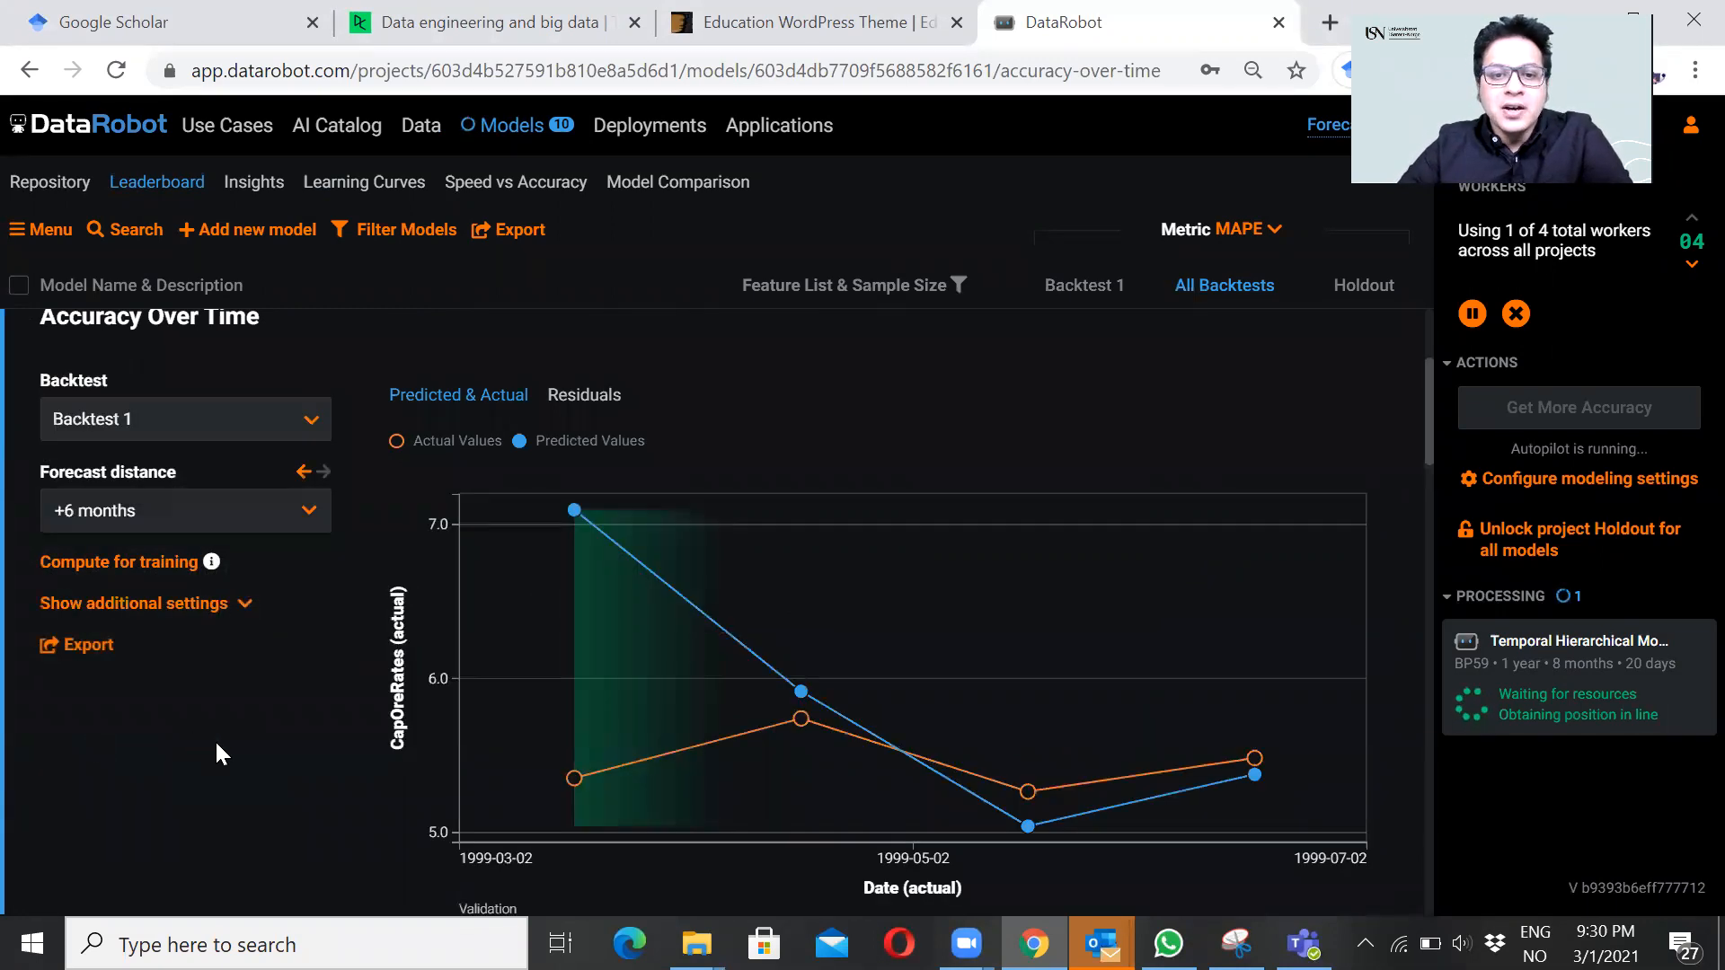
scroll(216, 744, down, 1)
mouse_move(476, 705)
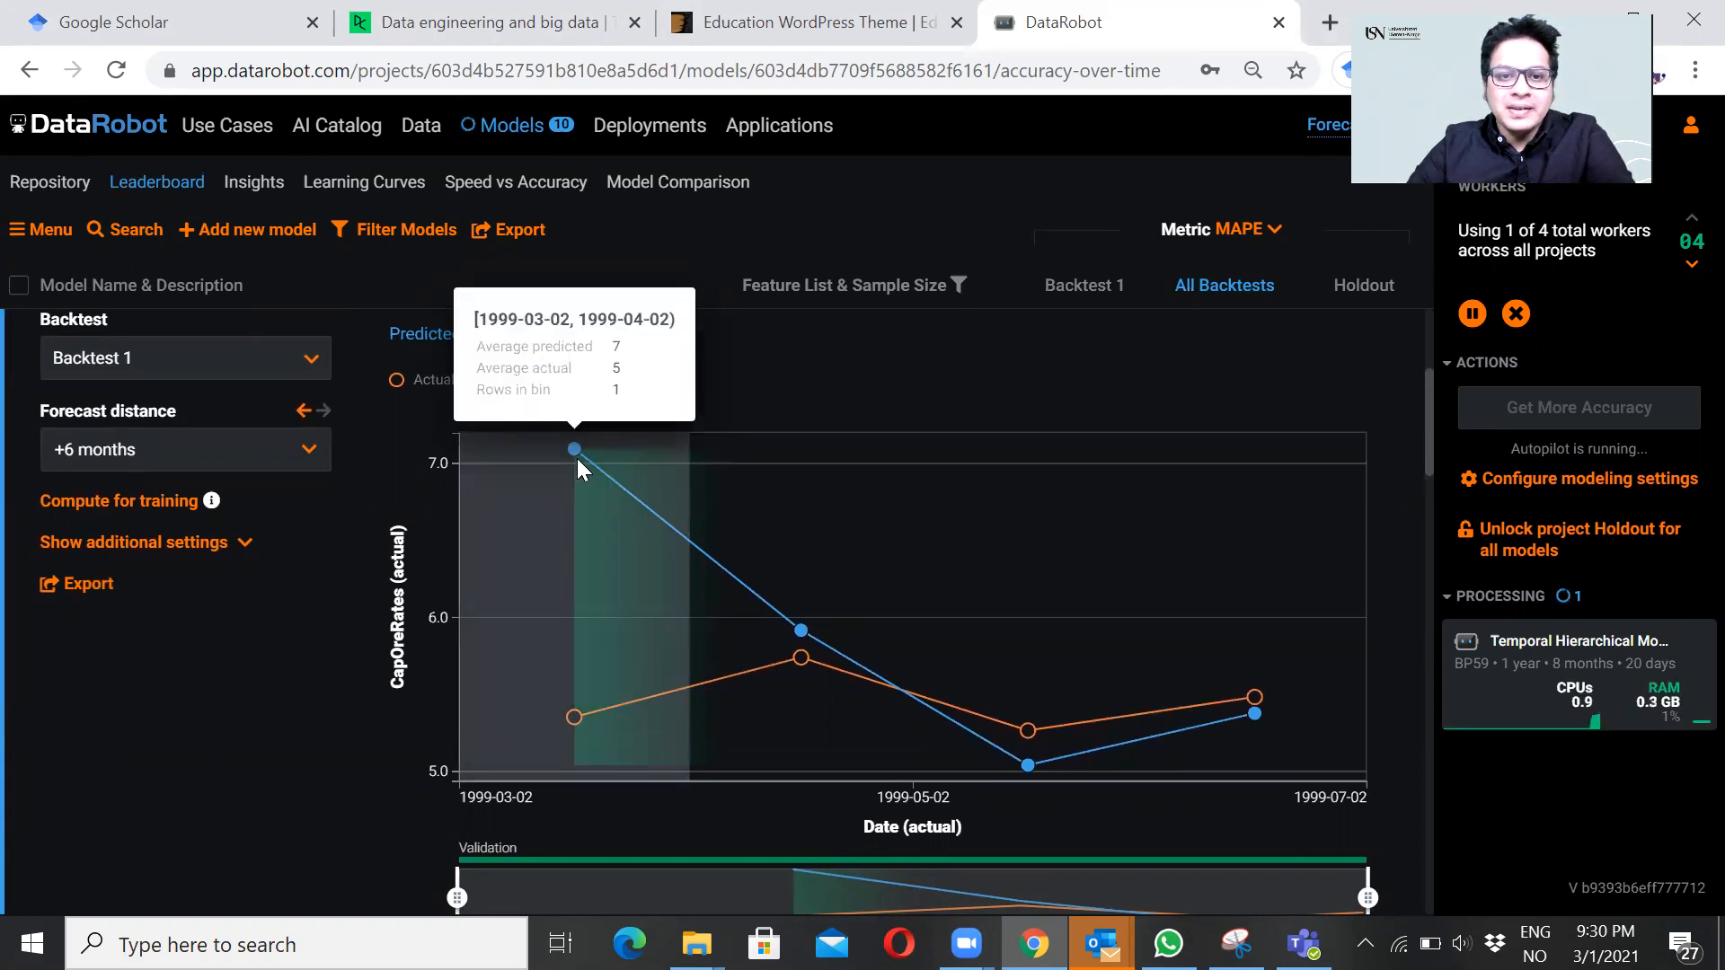
mouse_move(800, 665)
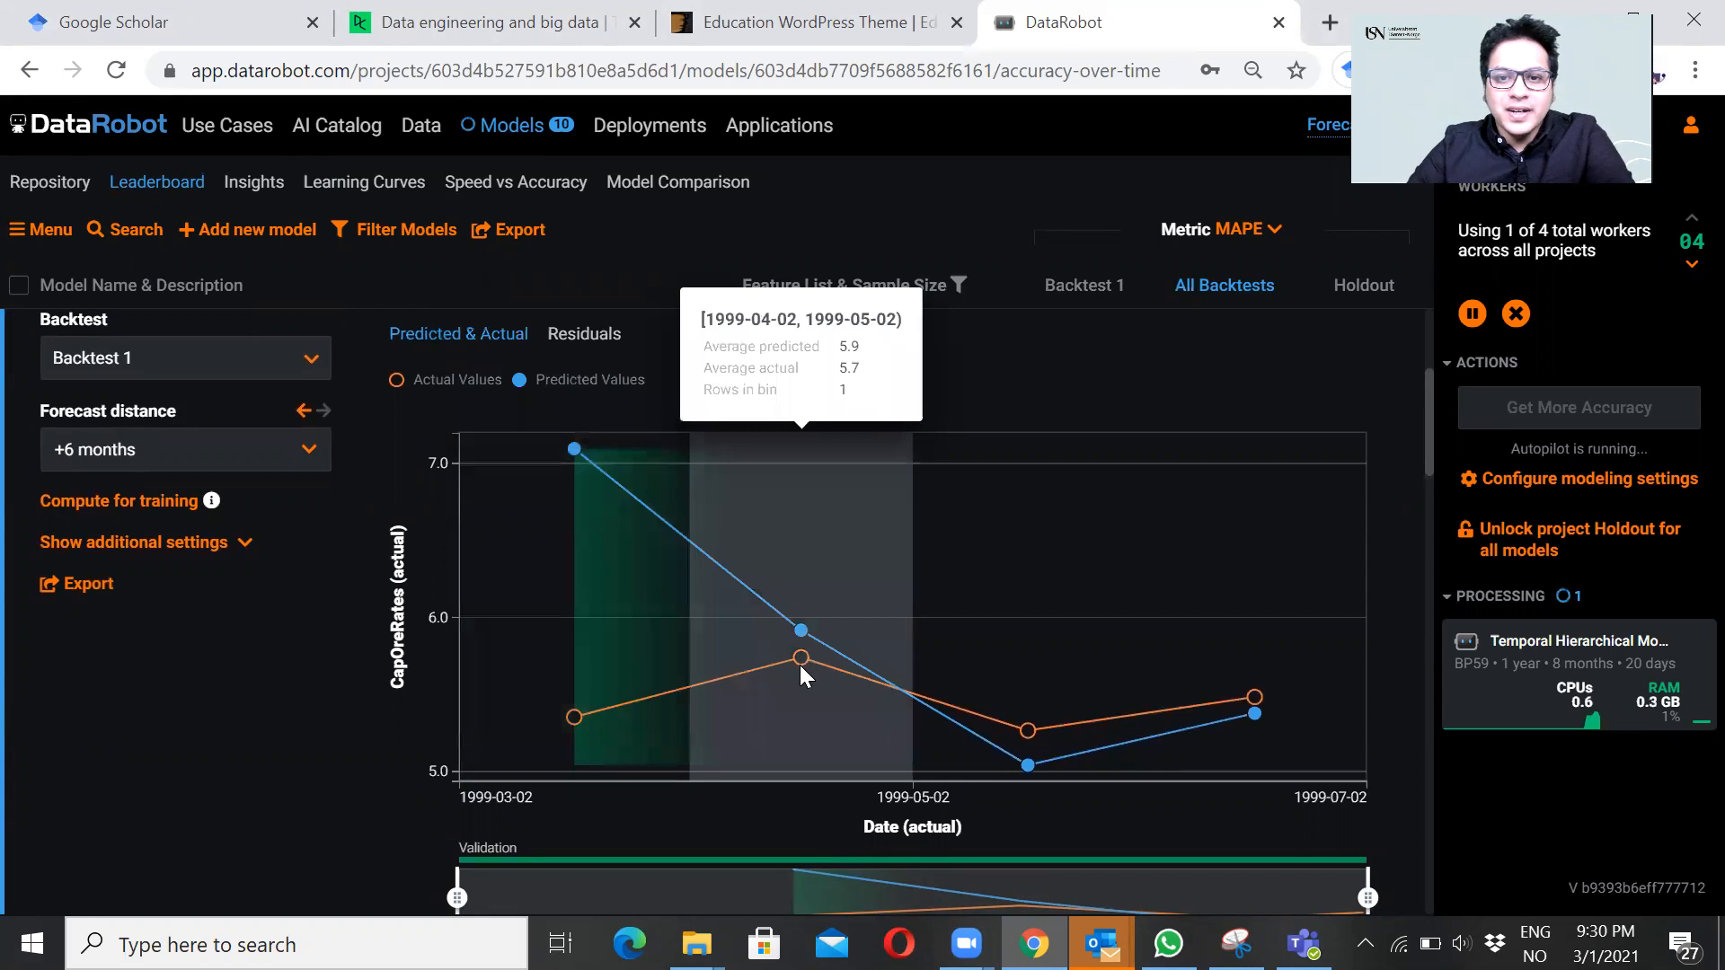
mouse_move(999, 722)
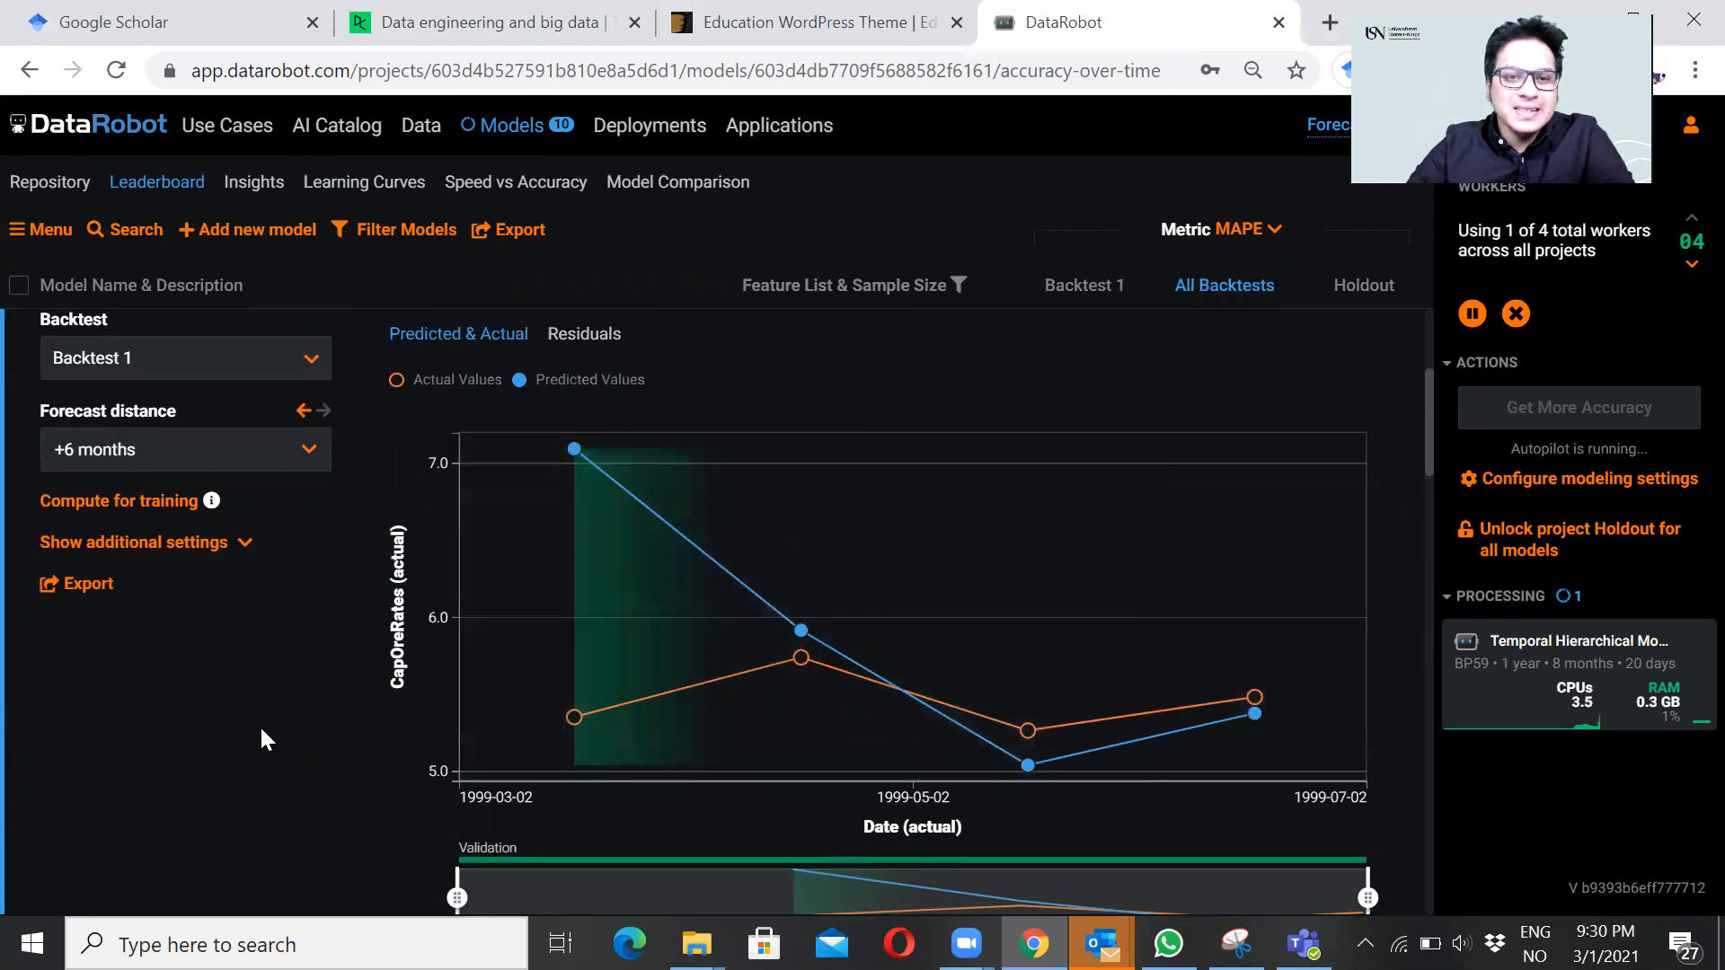
scroll(262, 730, down, 3)
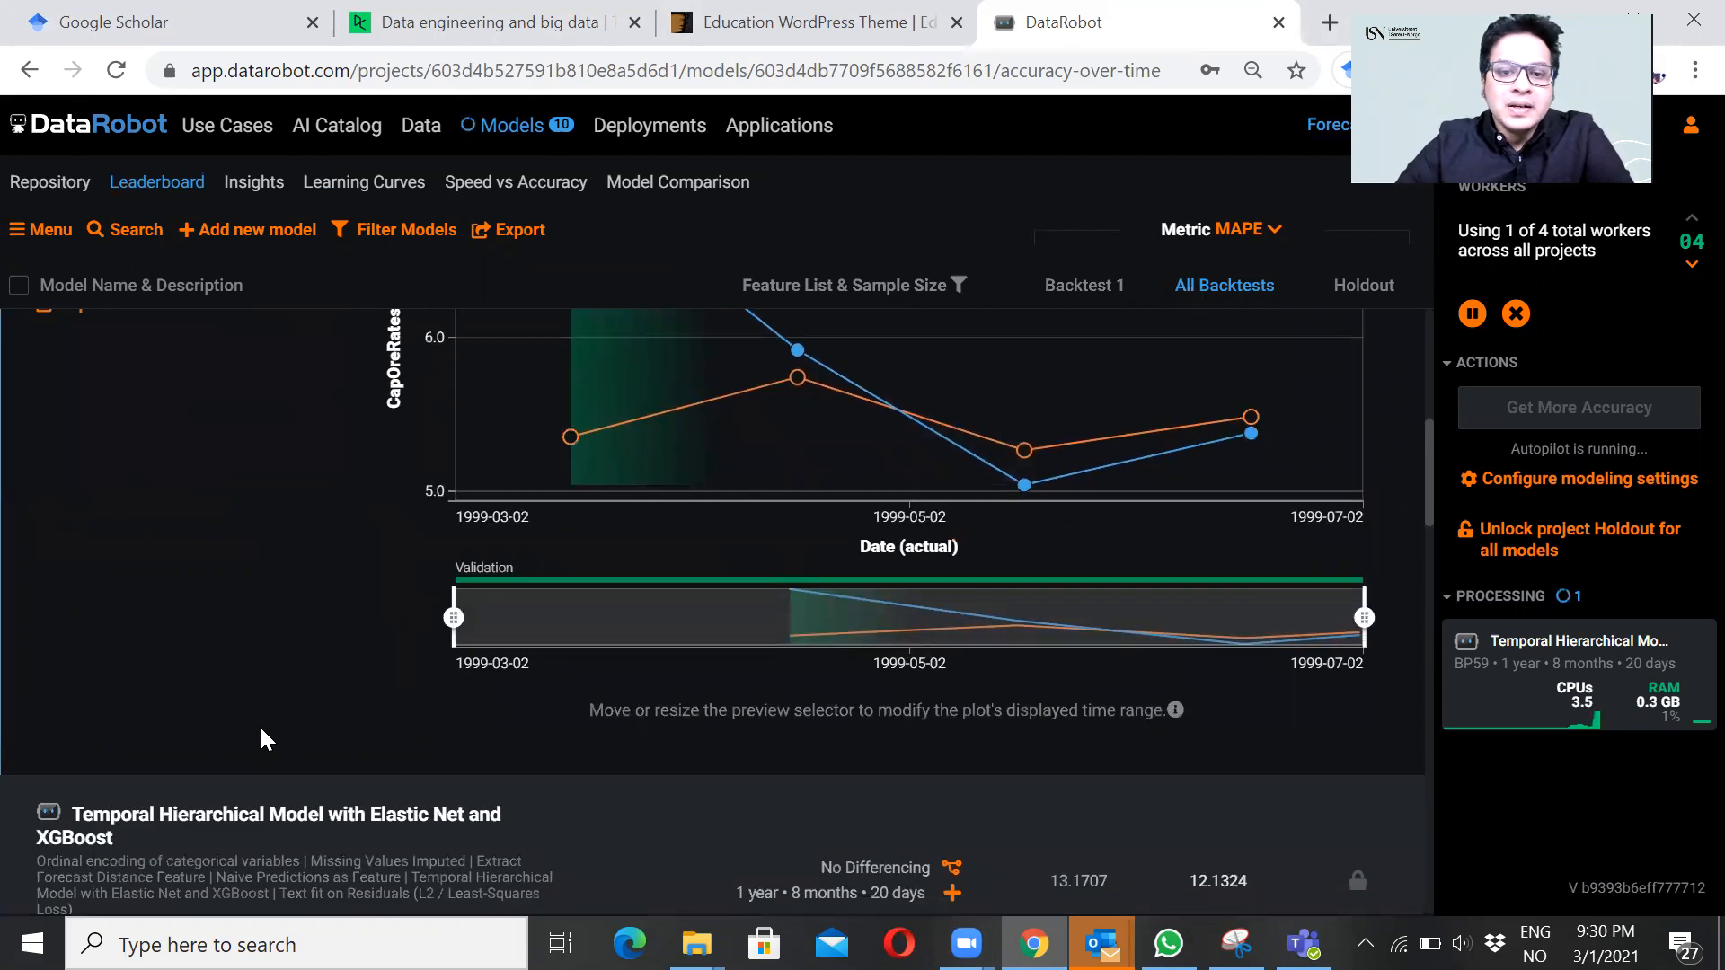
Step: Show All Backtests in Accuracy Over Time and compare predicted with actual CapOreRates at the +6 months forecast distance
scroll(263, 733, up, 5)
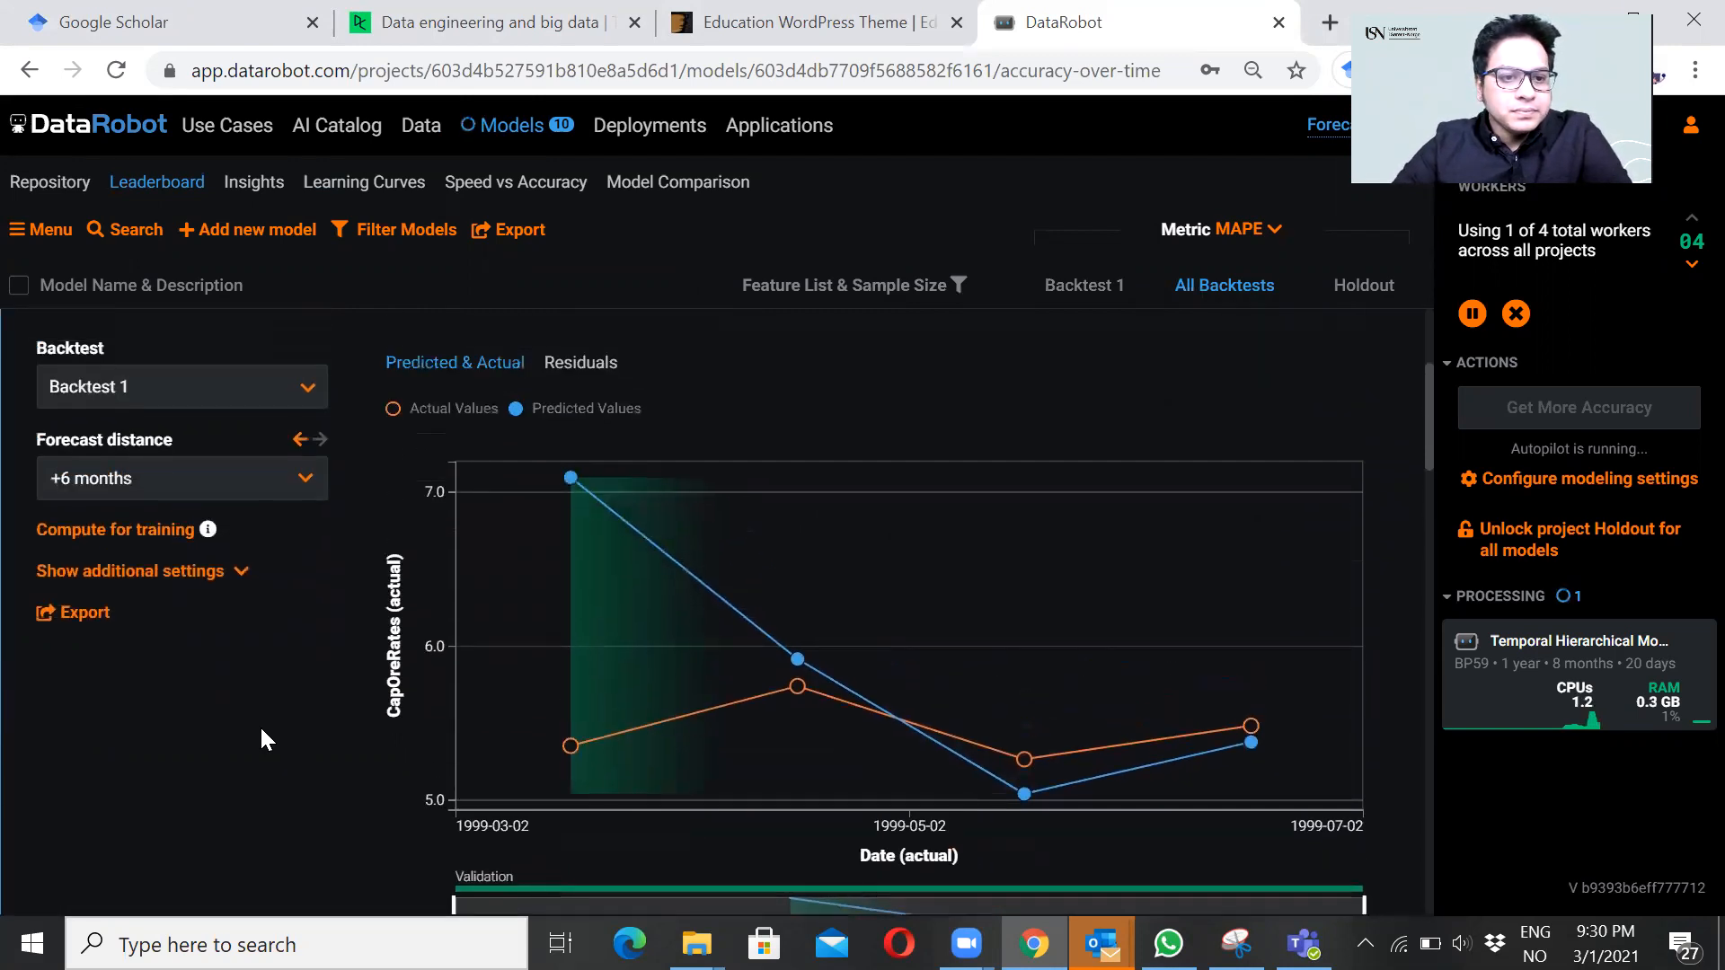
scroll(261, 725, up, 1)
click(238, 647)
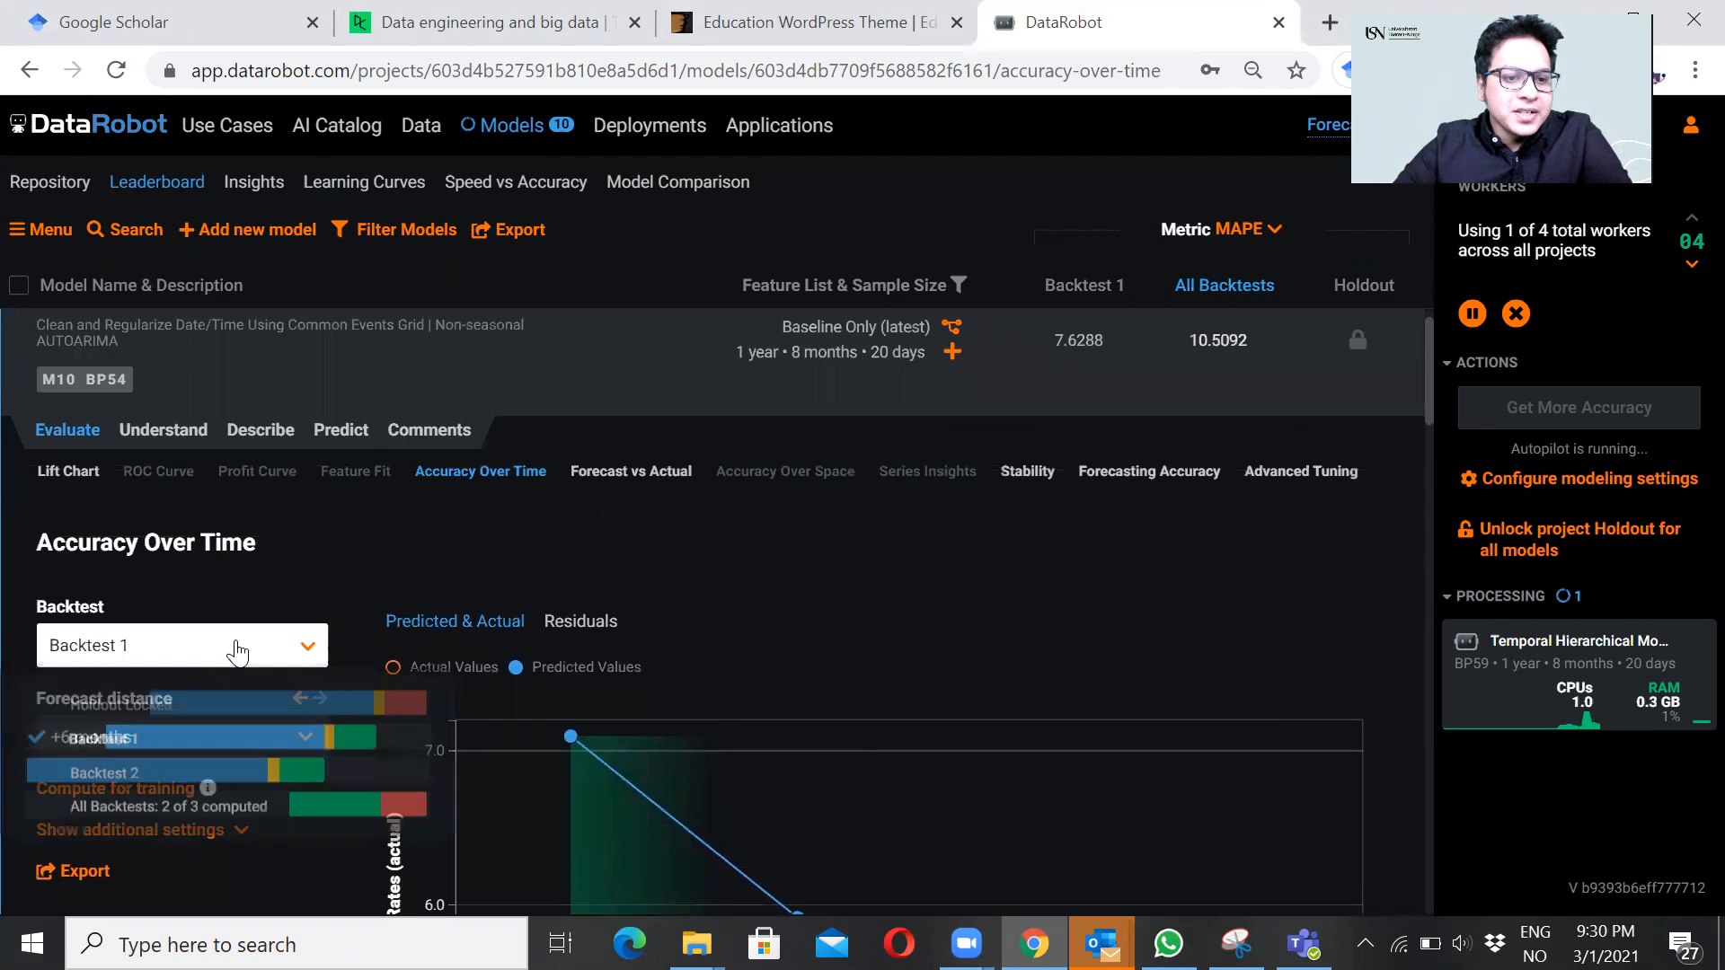
click(212, 810)
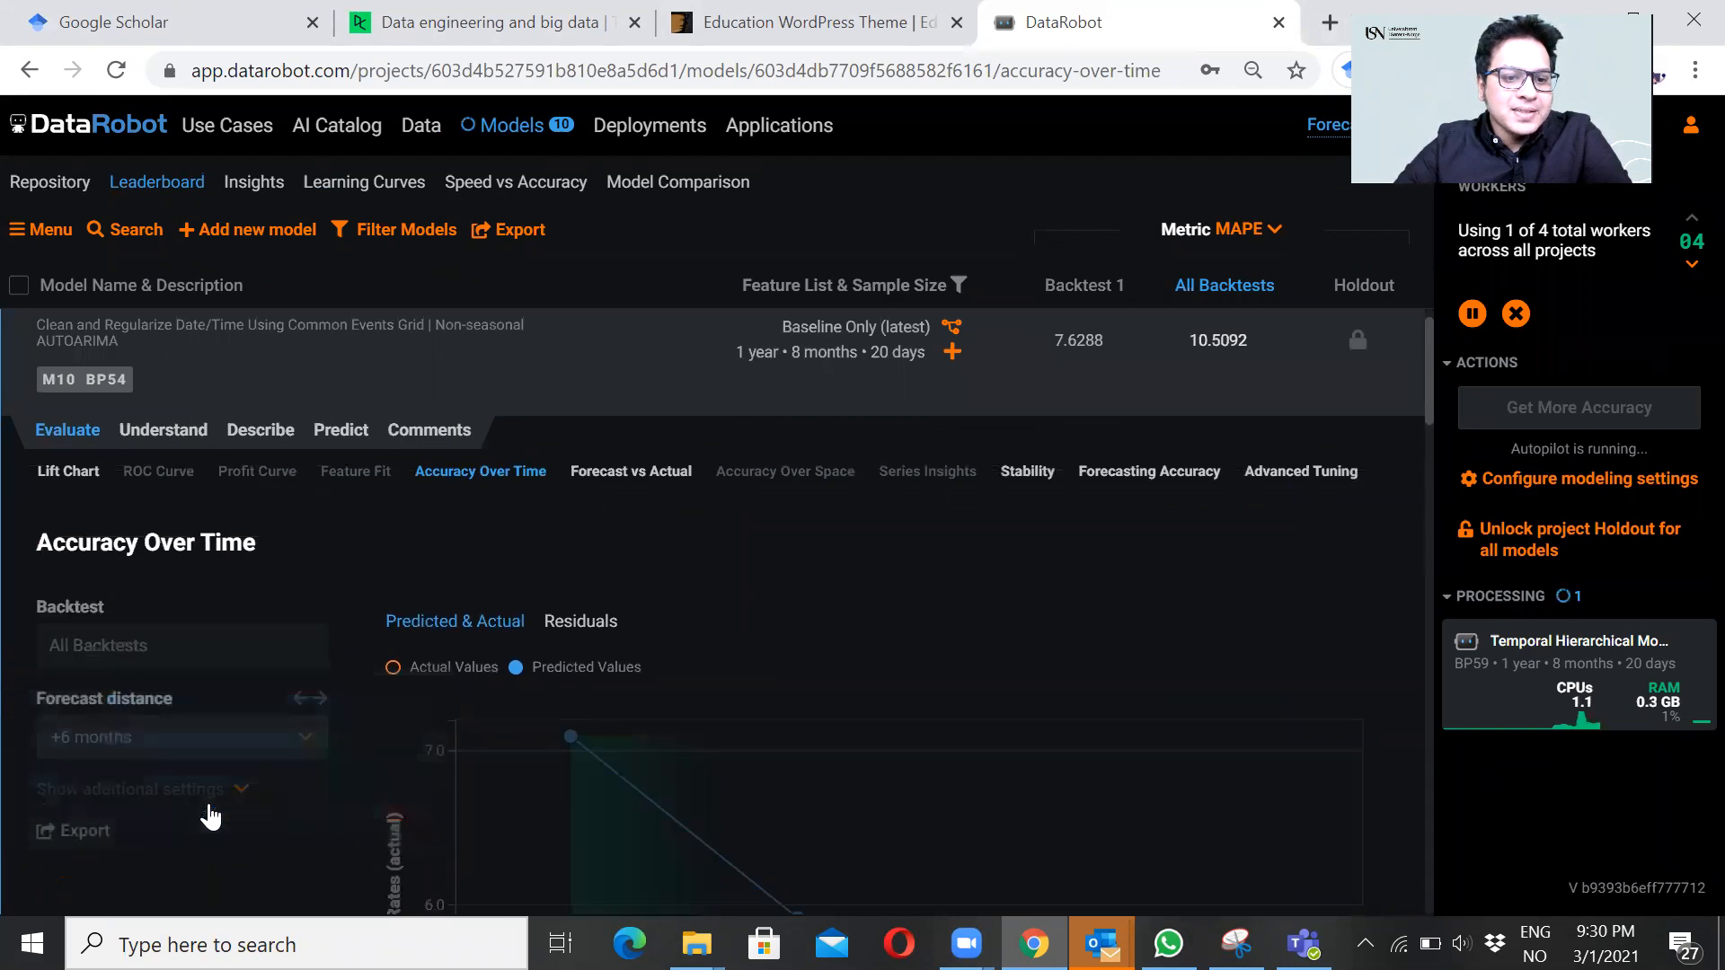
scroll(854, 683, down, 5)
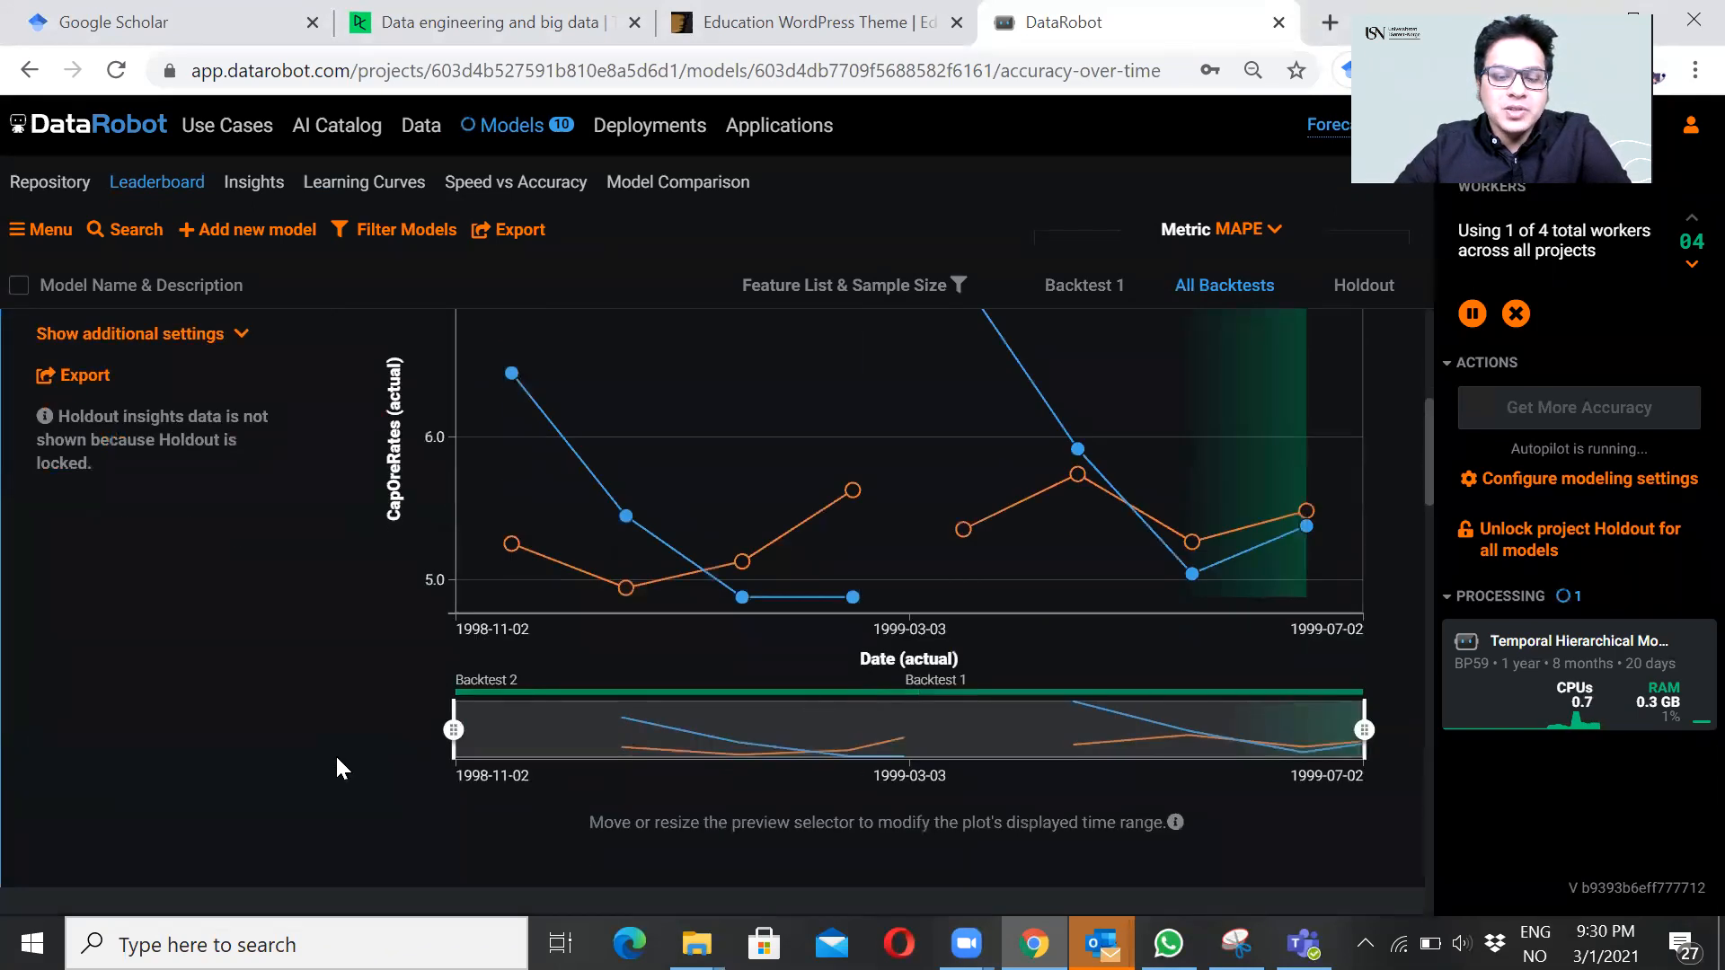
scroll(336, 755, up, 2)
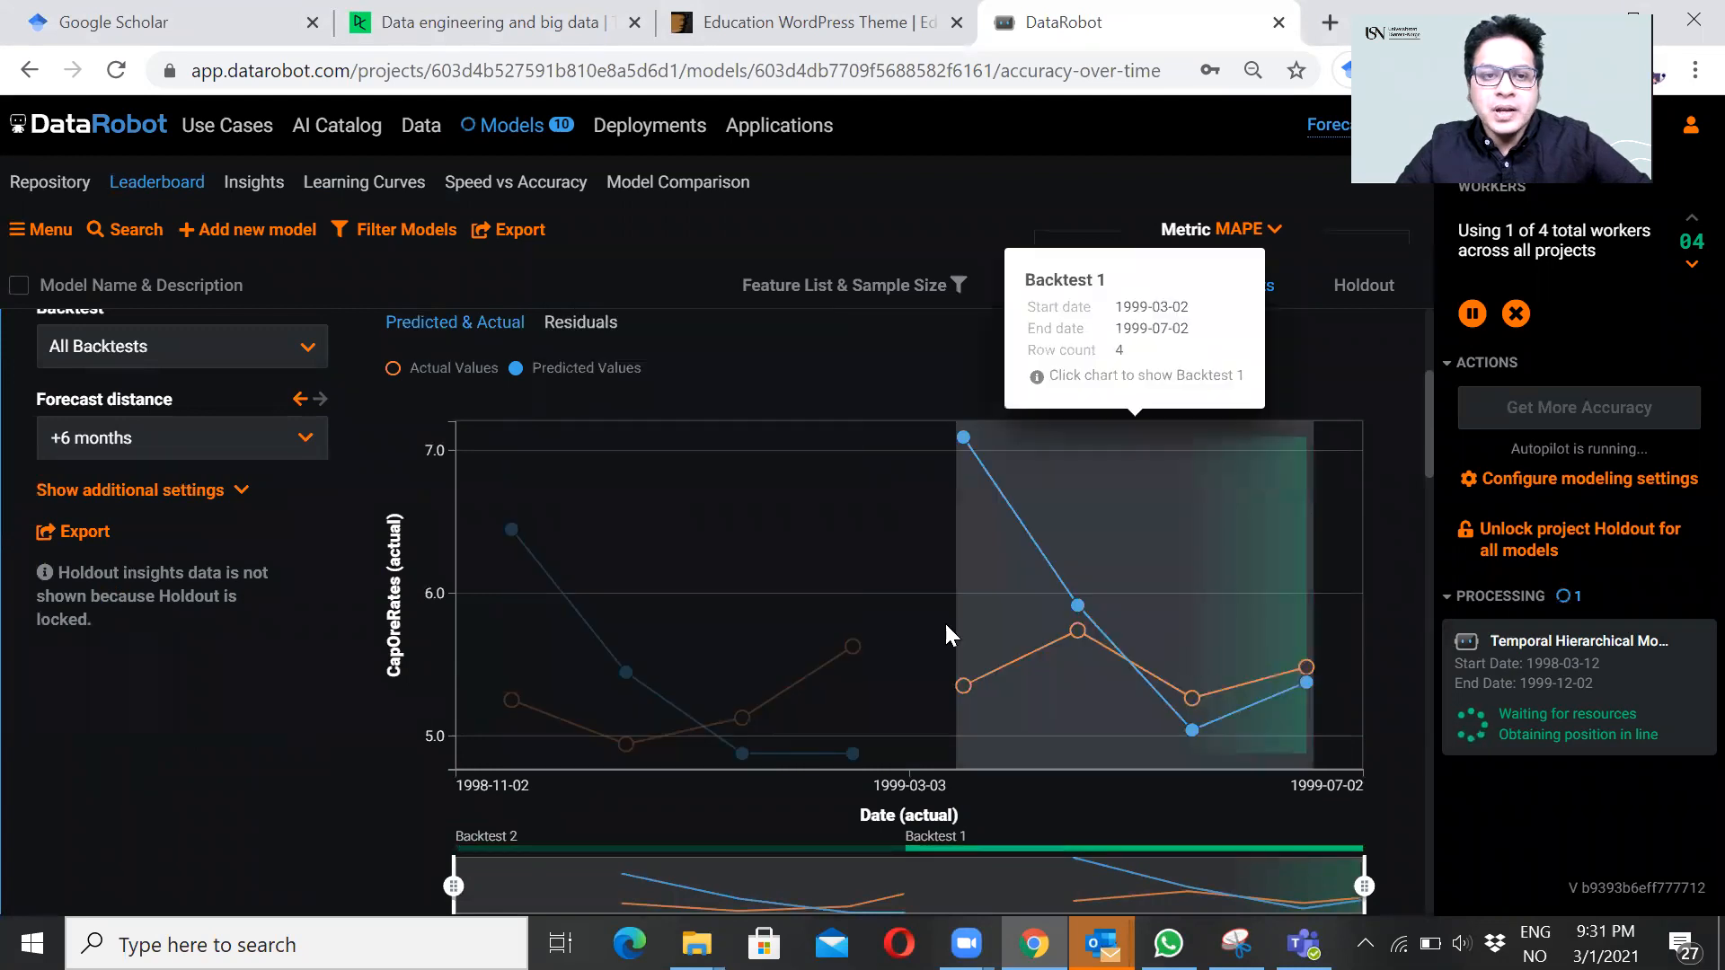
scroll(296, 661, up, 4)
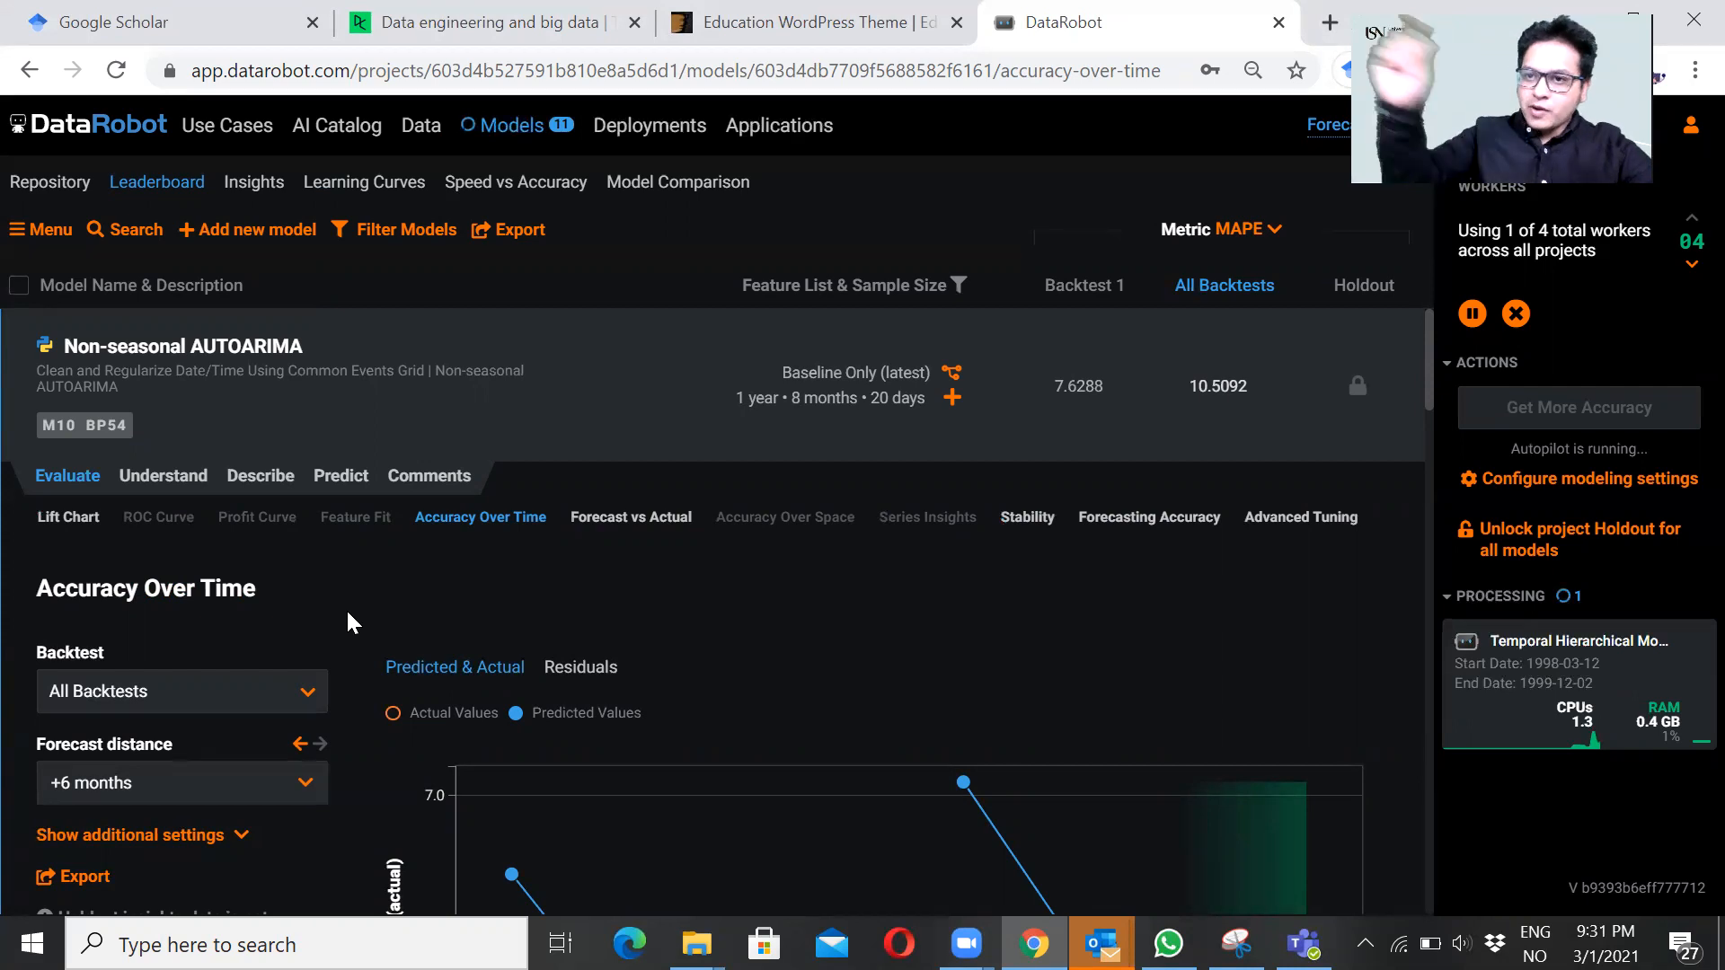
scroll(347, 607, down, 5)
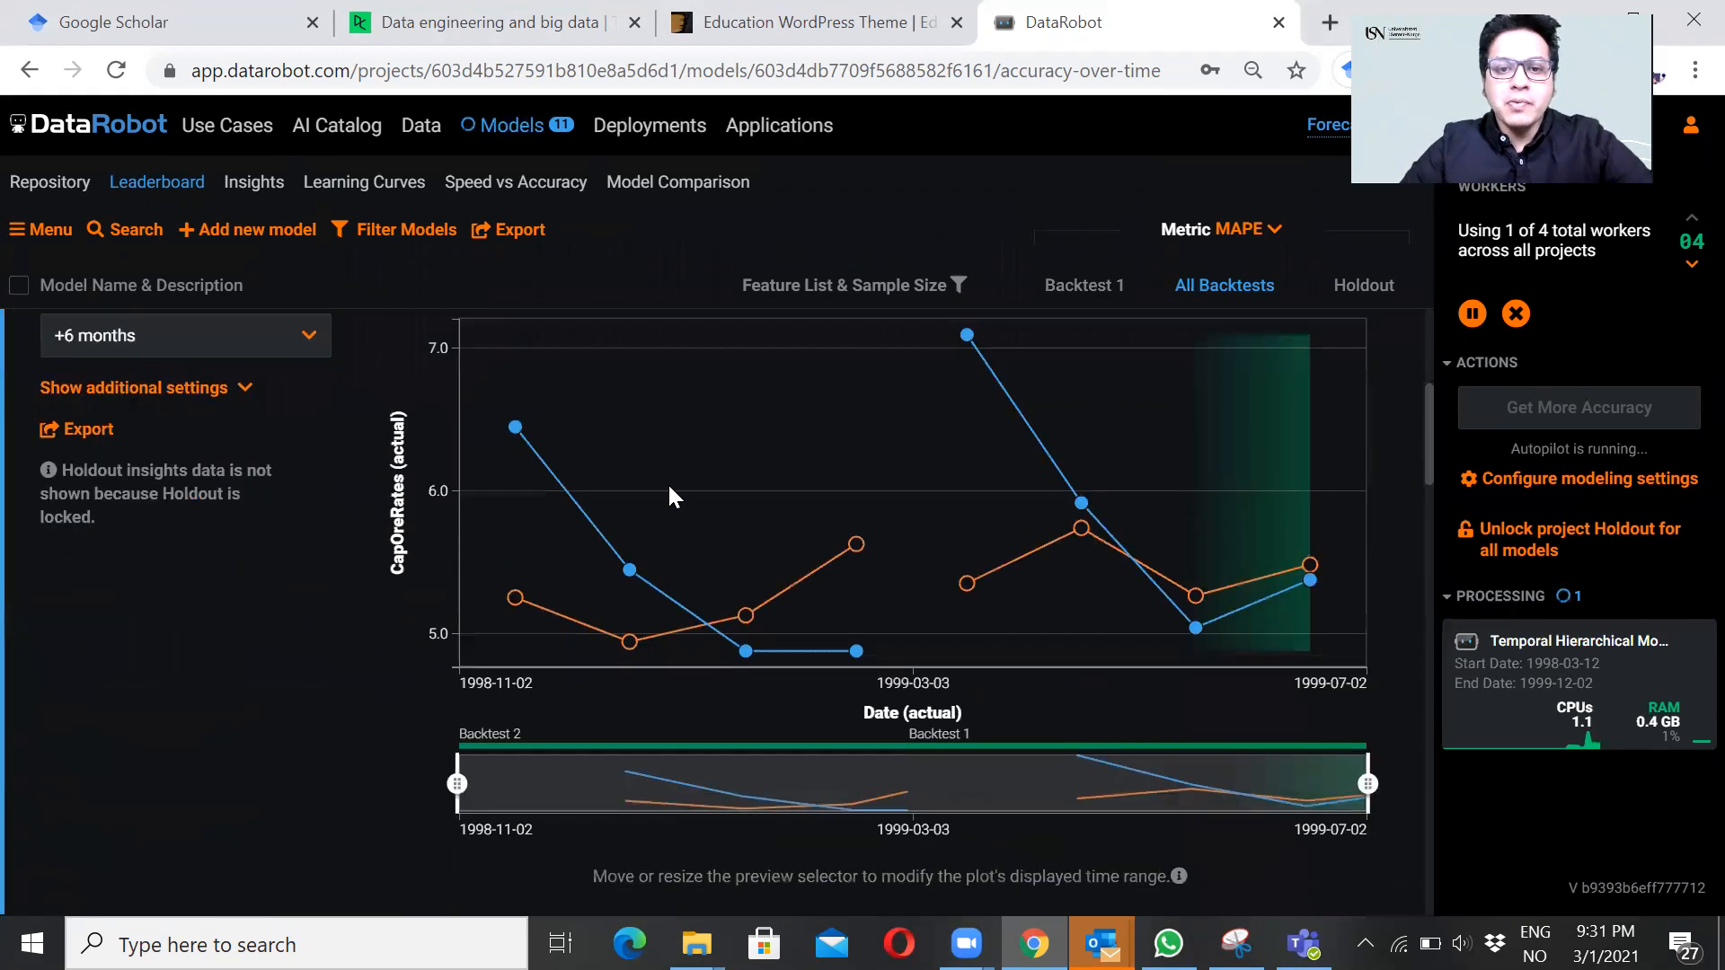
scroll(231, 734, up, 5)
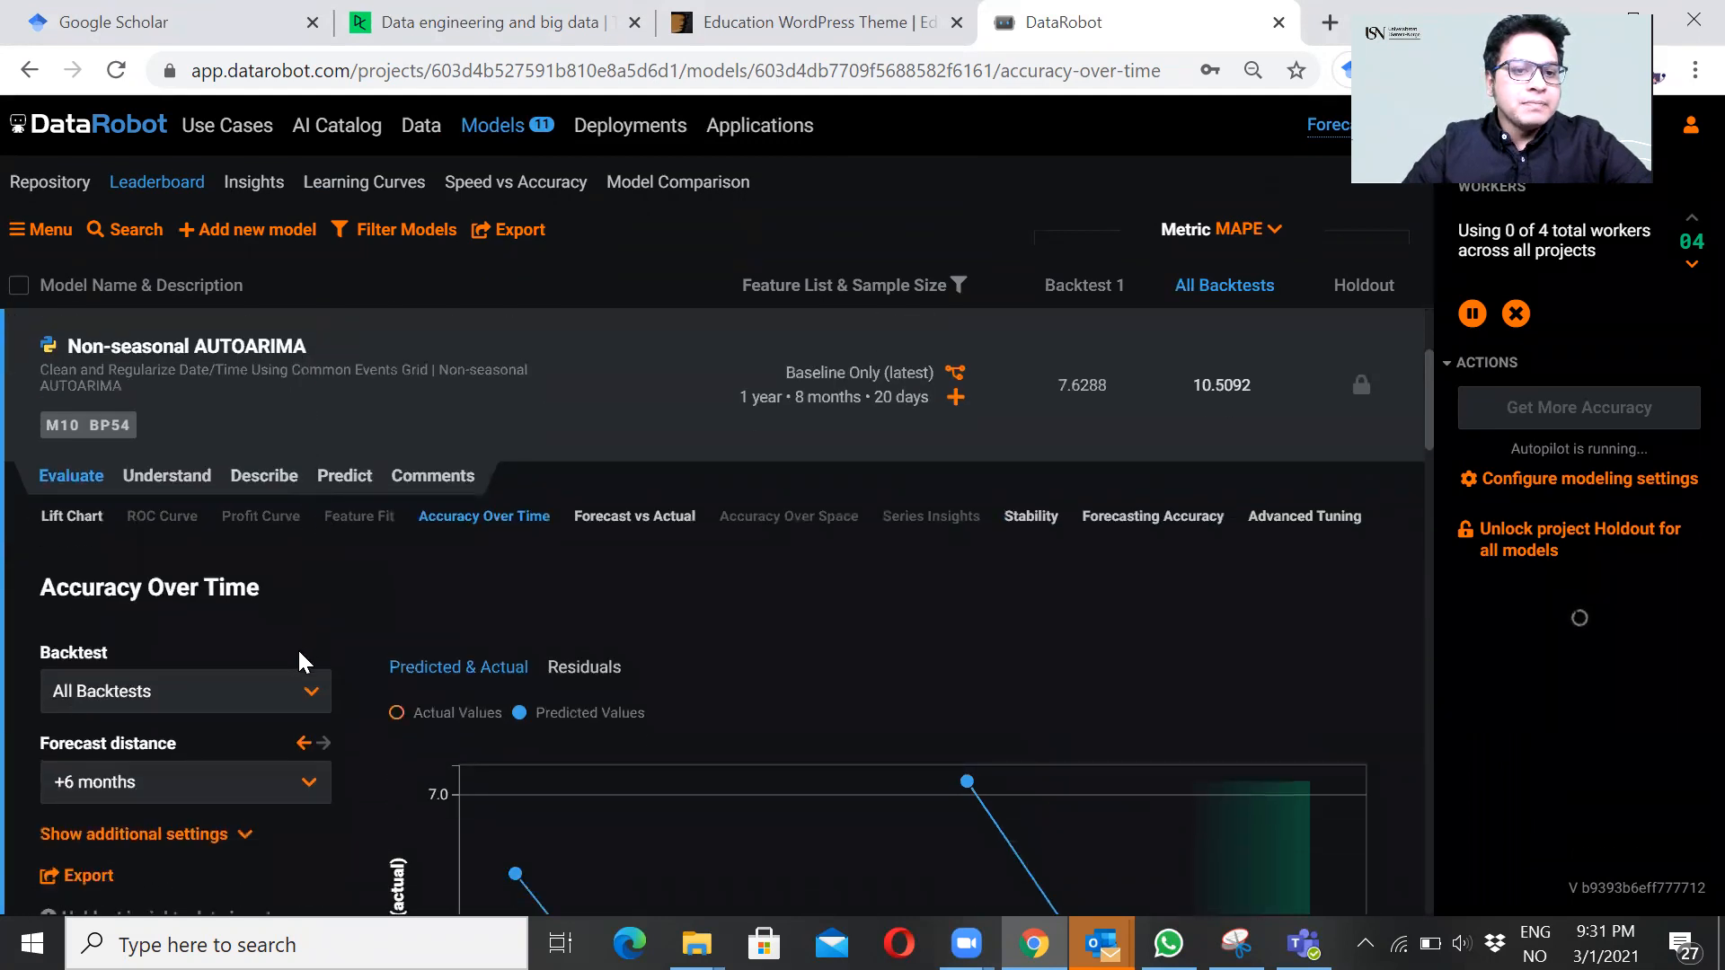
Step: Enable and compute Feature Impact for the Non-seasonal AUTOARIMA model
mouse_move(184, 483)
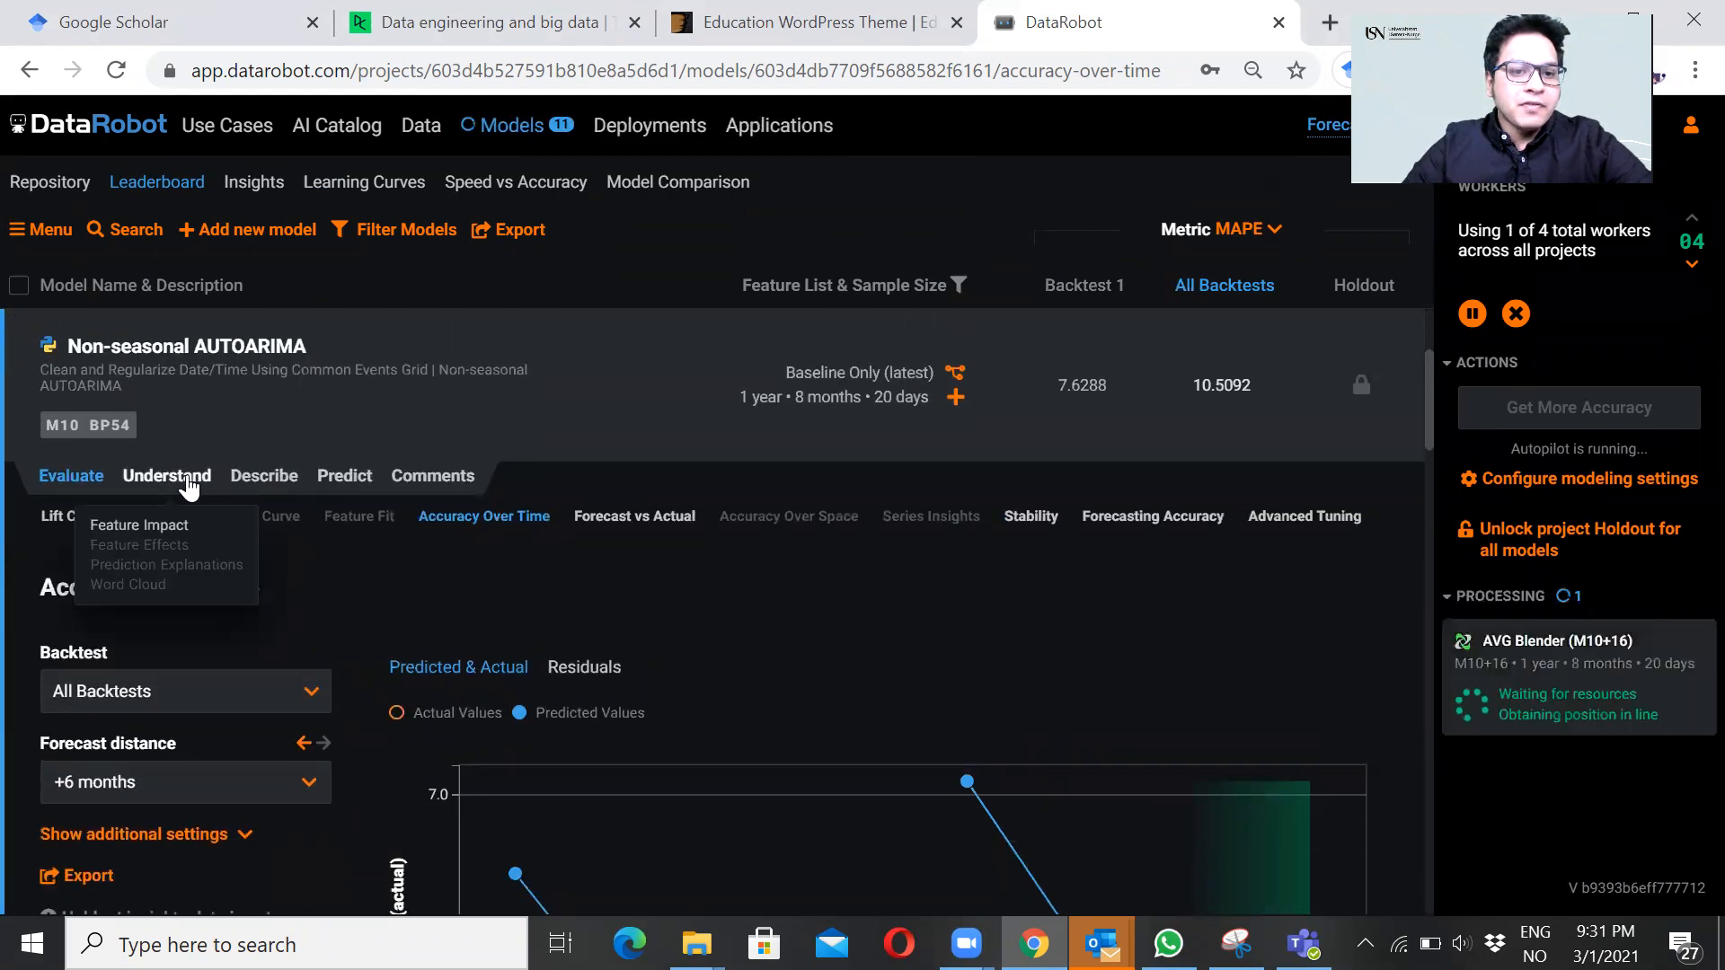
click(187, 480)
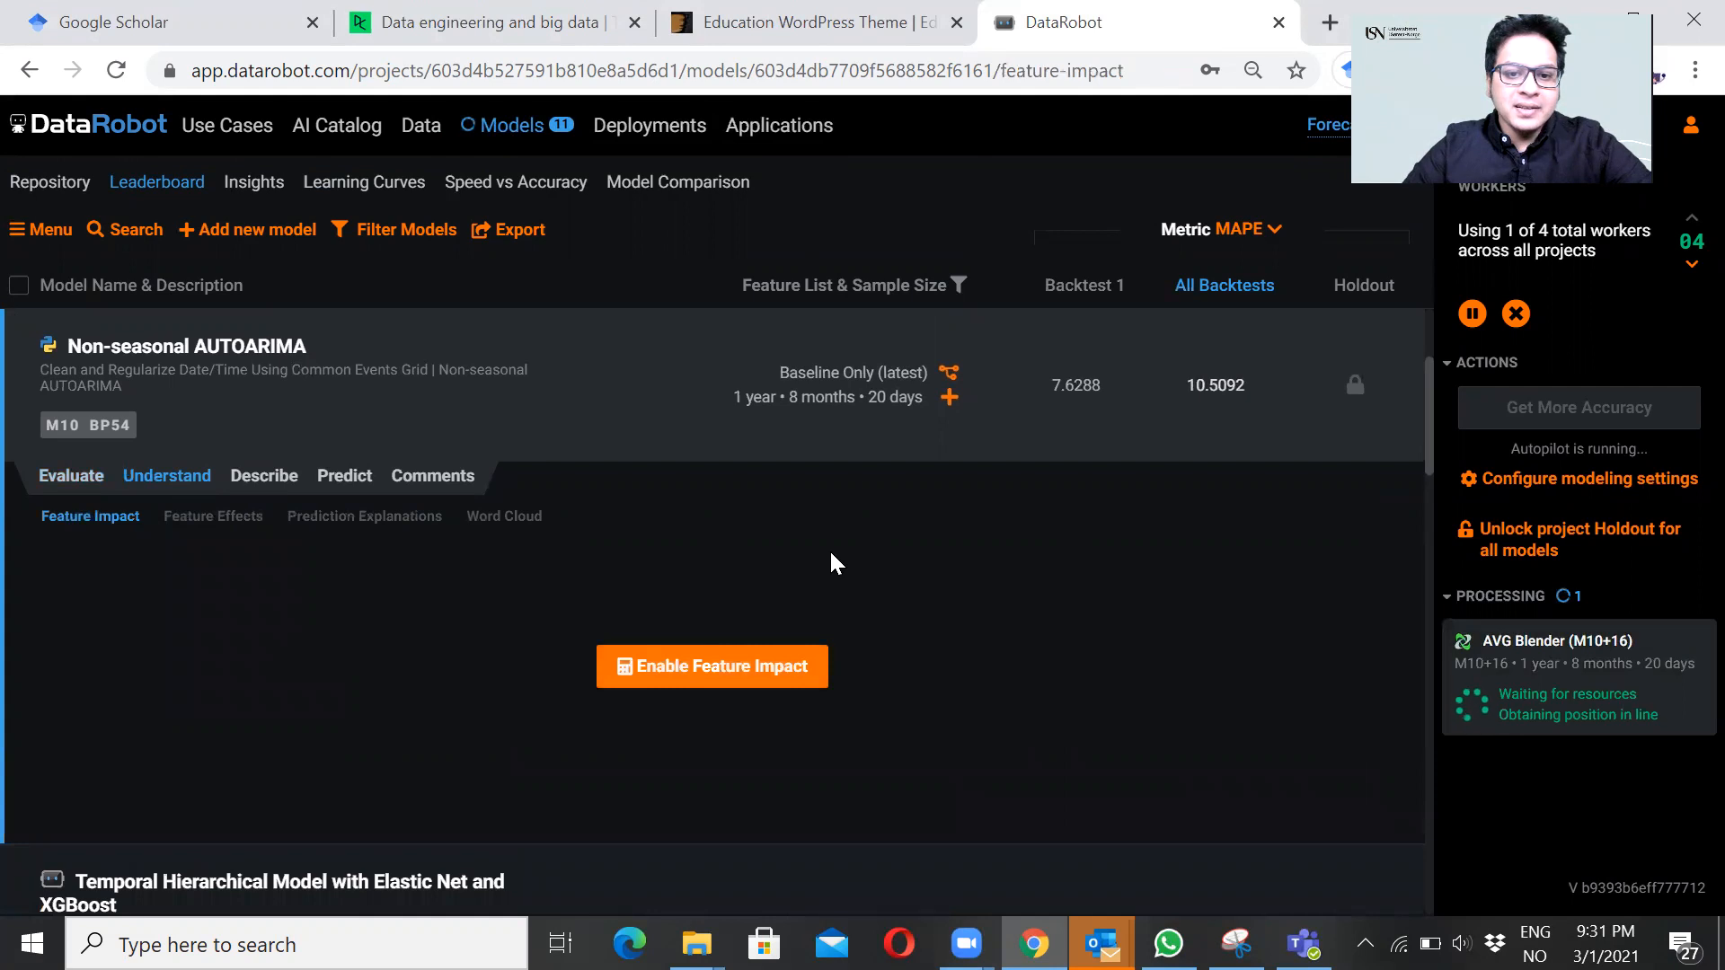
scroll(1048, 634, down, 1)
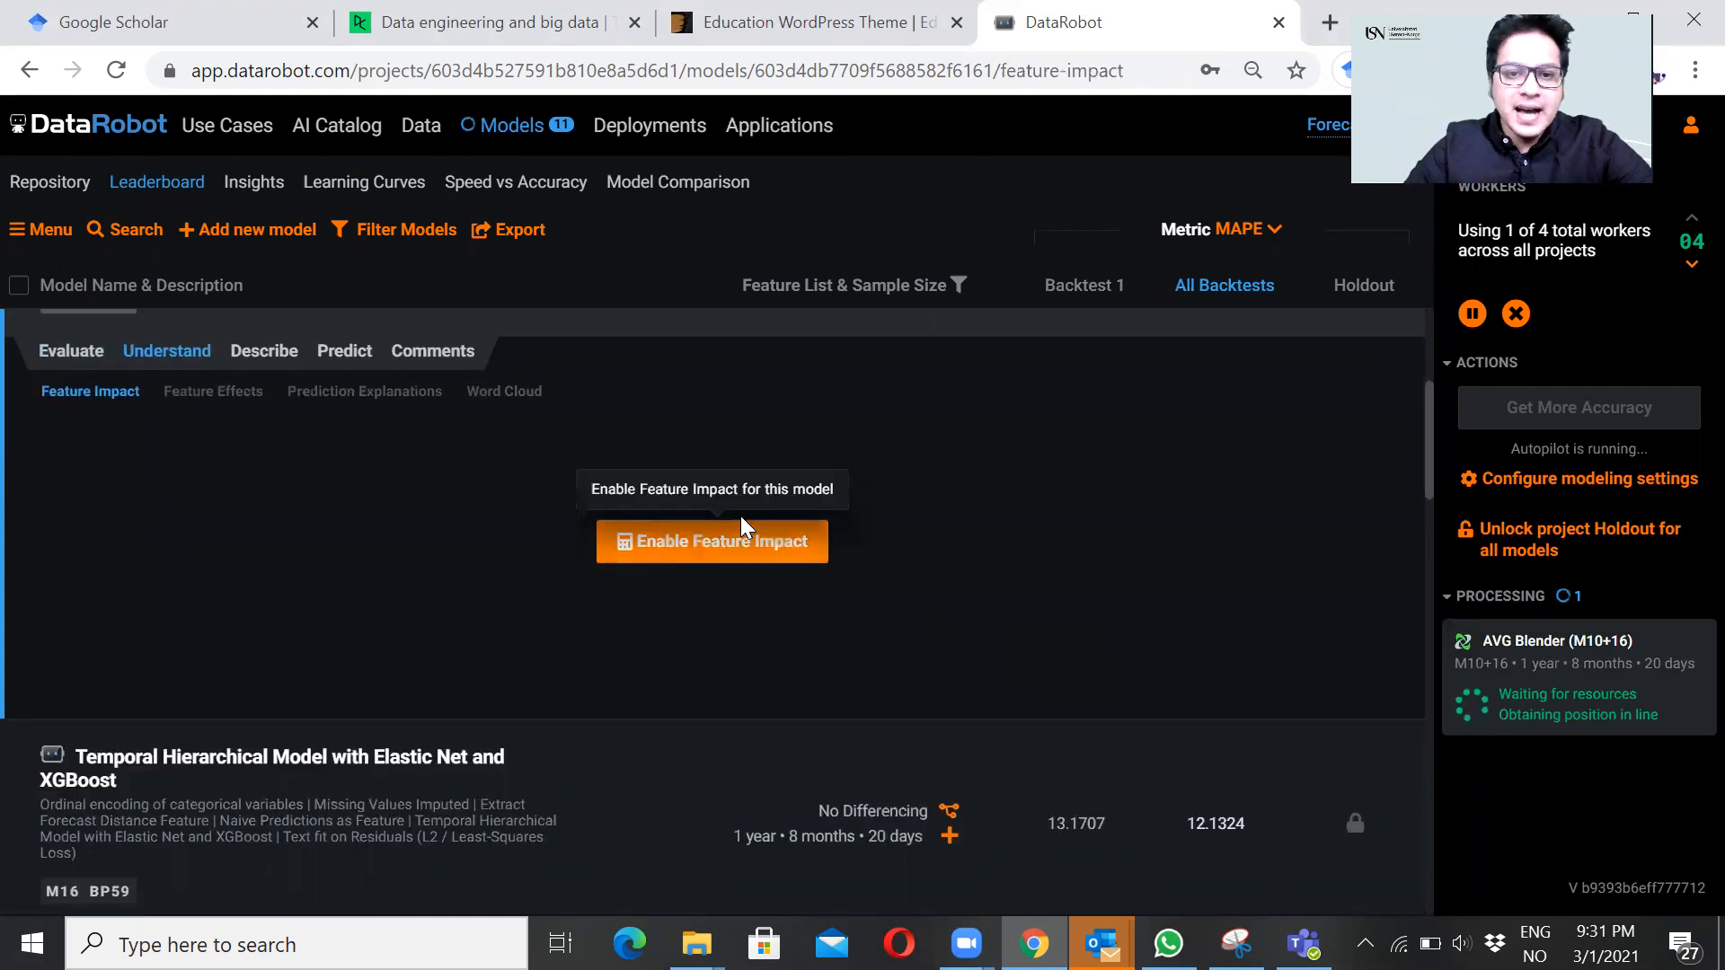
click(745, 550)
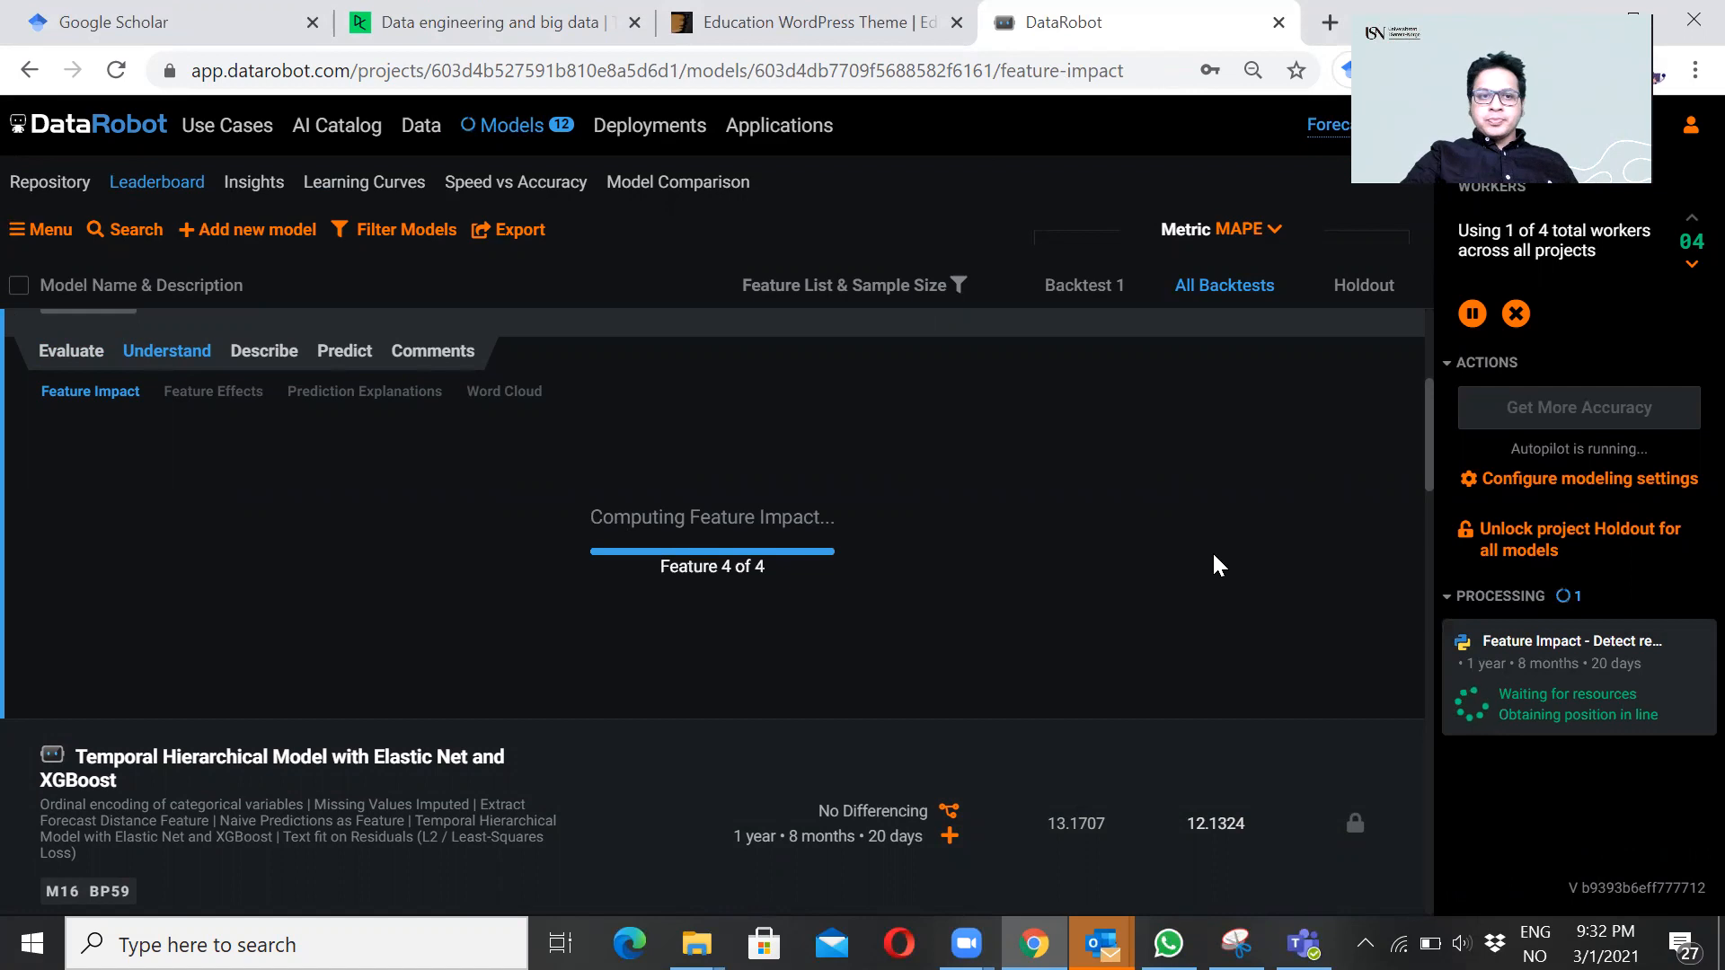
scroll(1214, 556, up, 3)
scroll(1214, 555, down, 1)
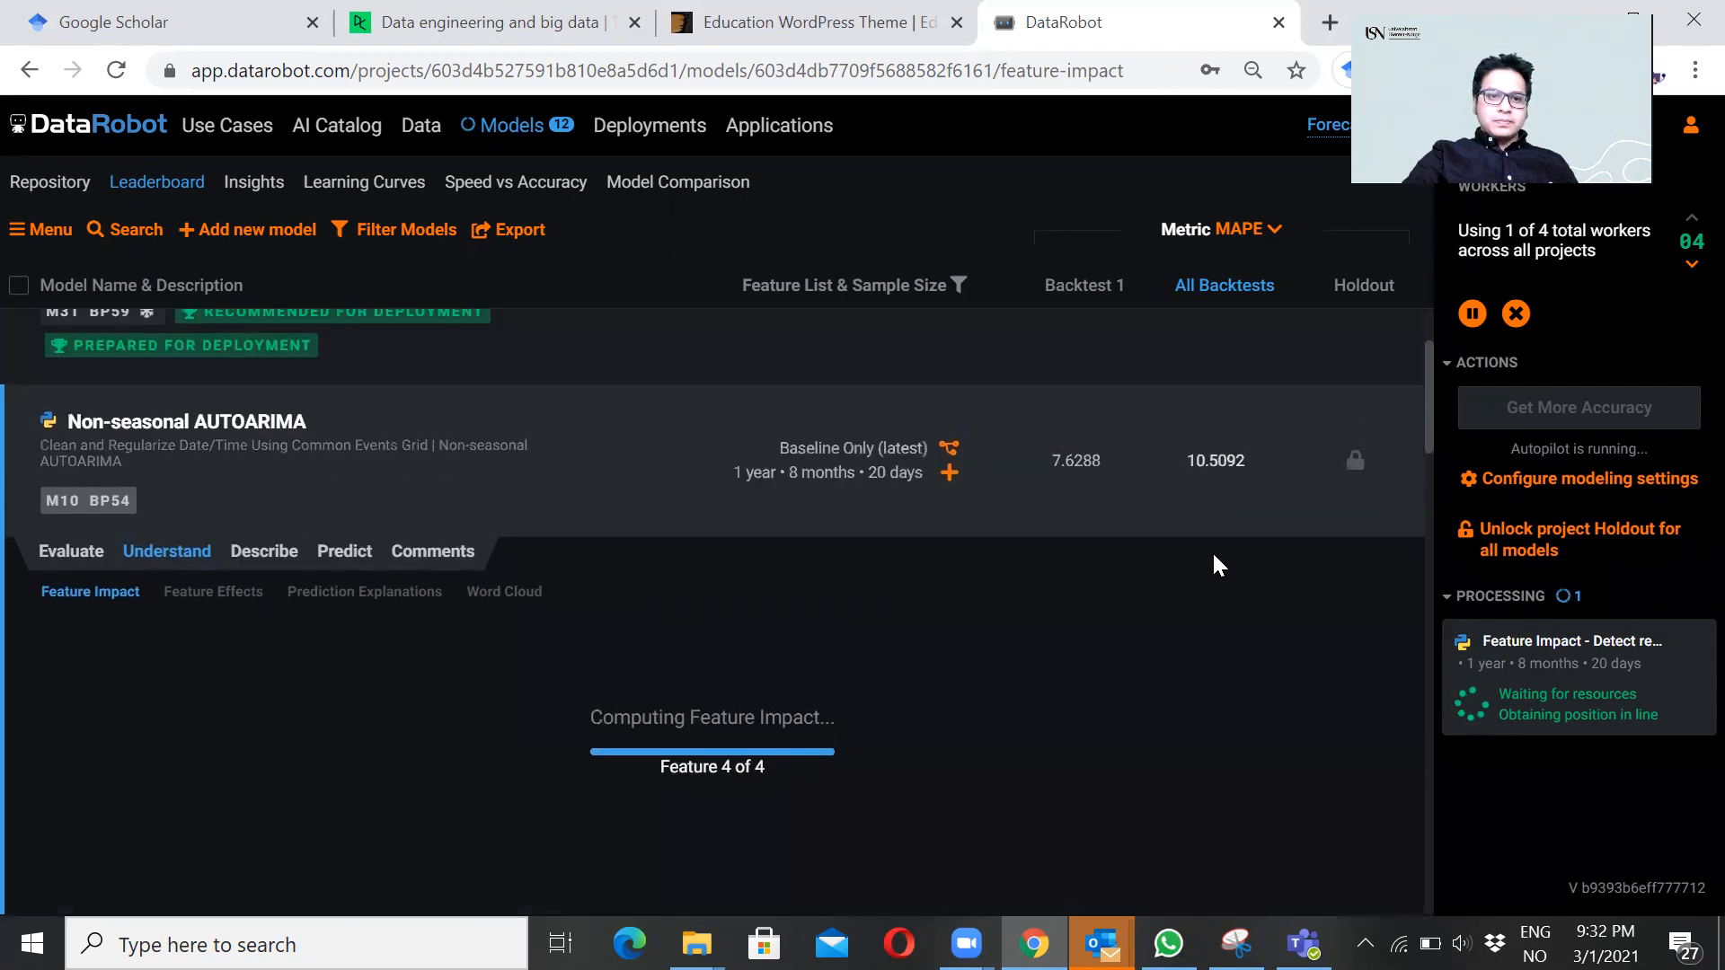
scroll(1214, 556, down, 2)
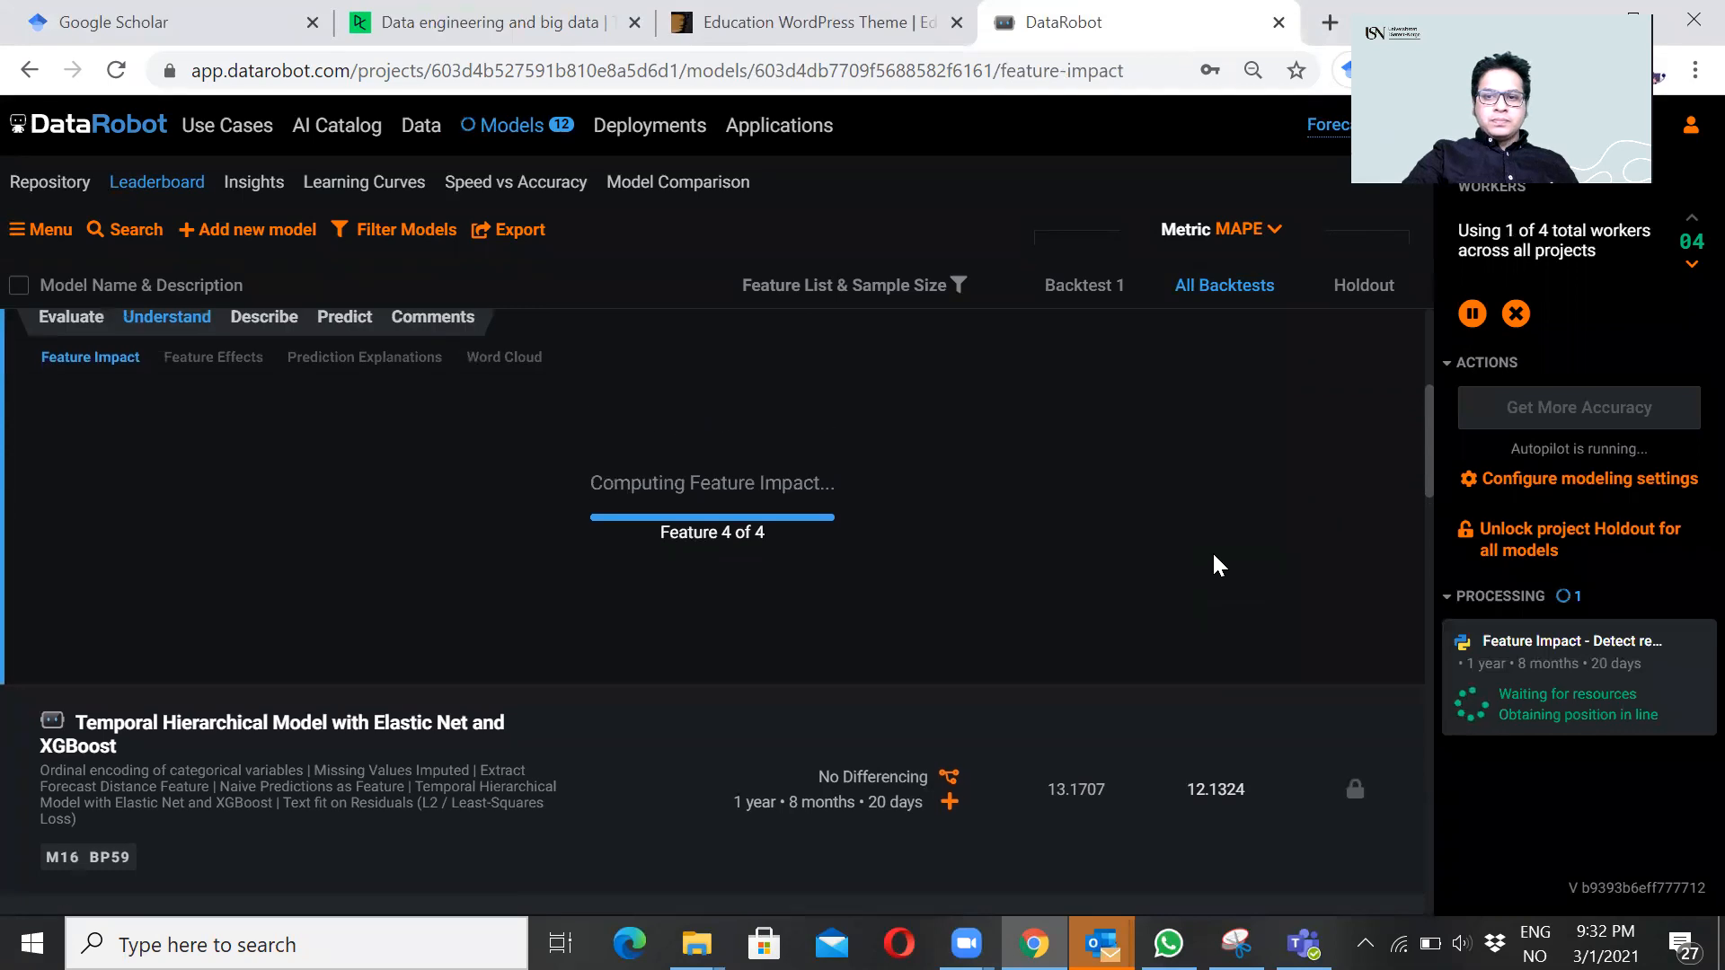
scroll(1213, 557, up, 1)
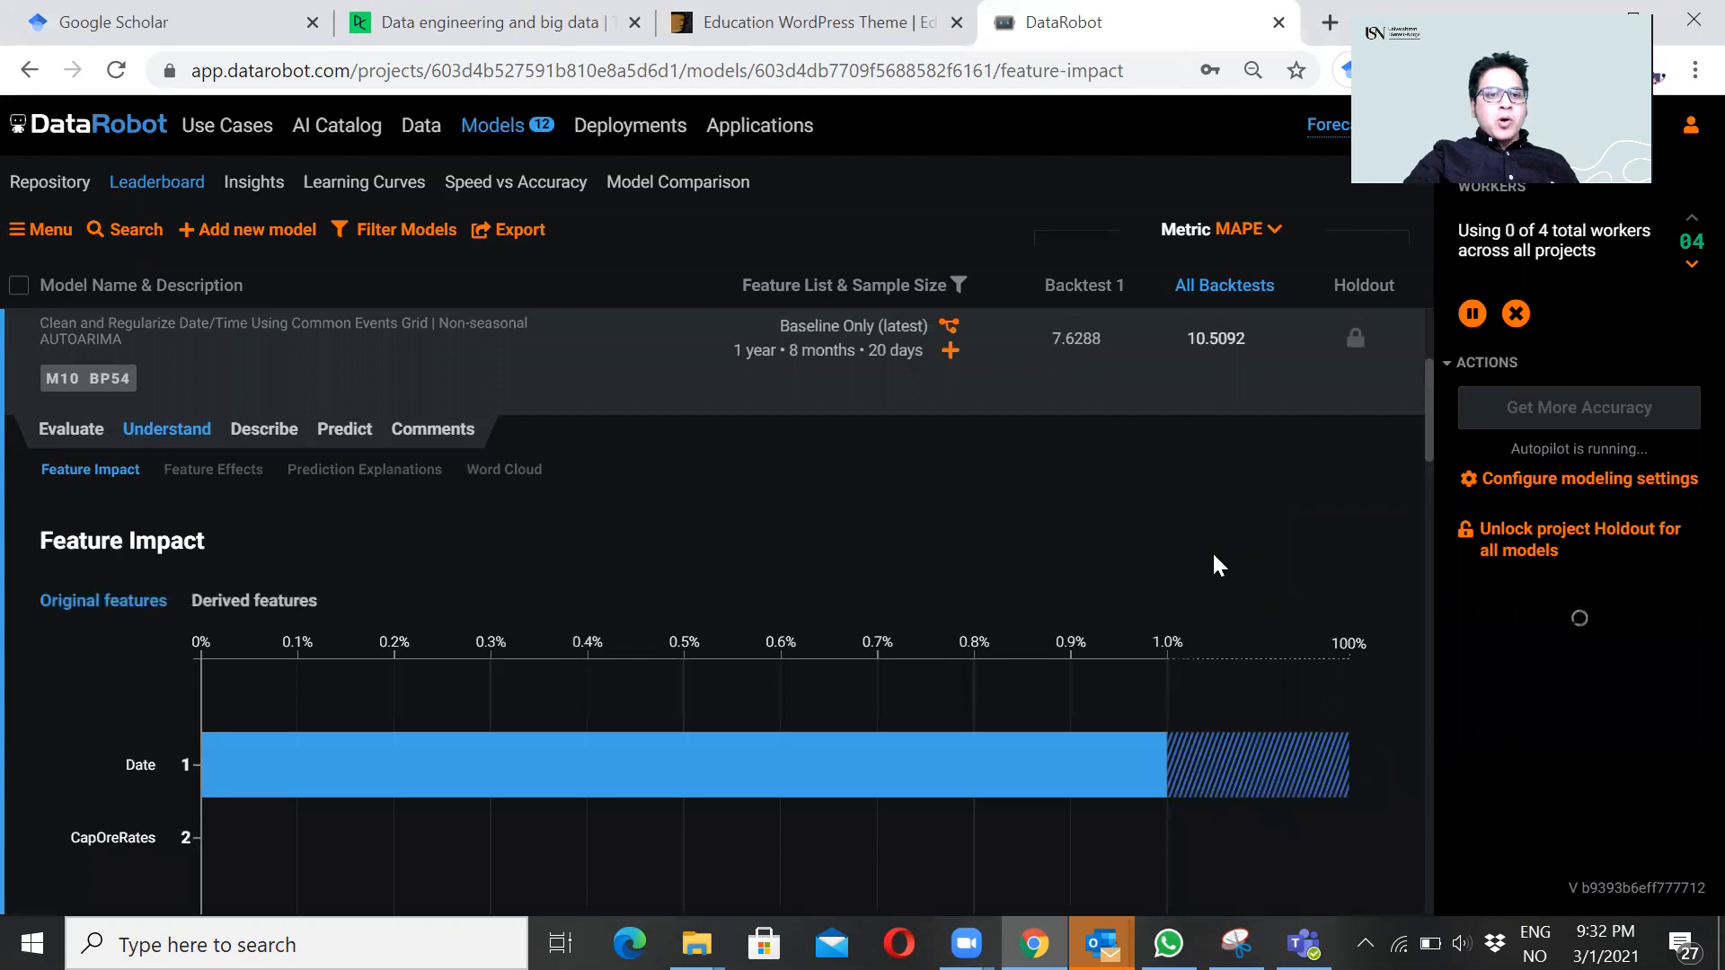
Step: Examine the Non-seasonal AUTOARIMA model's Feature Impact for the original features and for the derived features
scroll(1214, 556, down, 2)
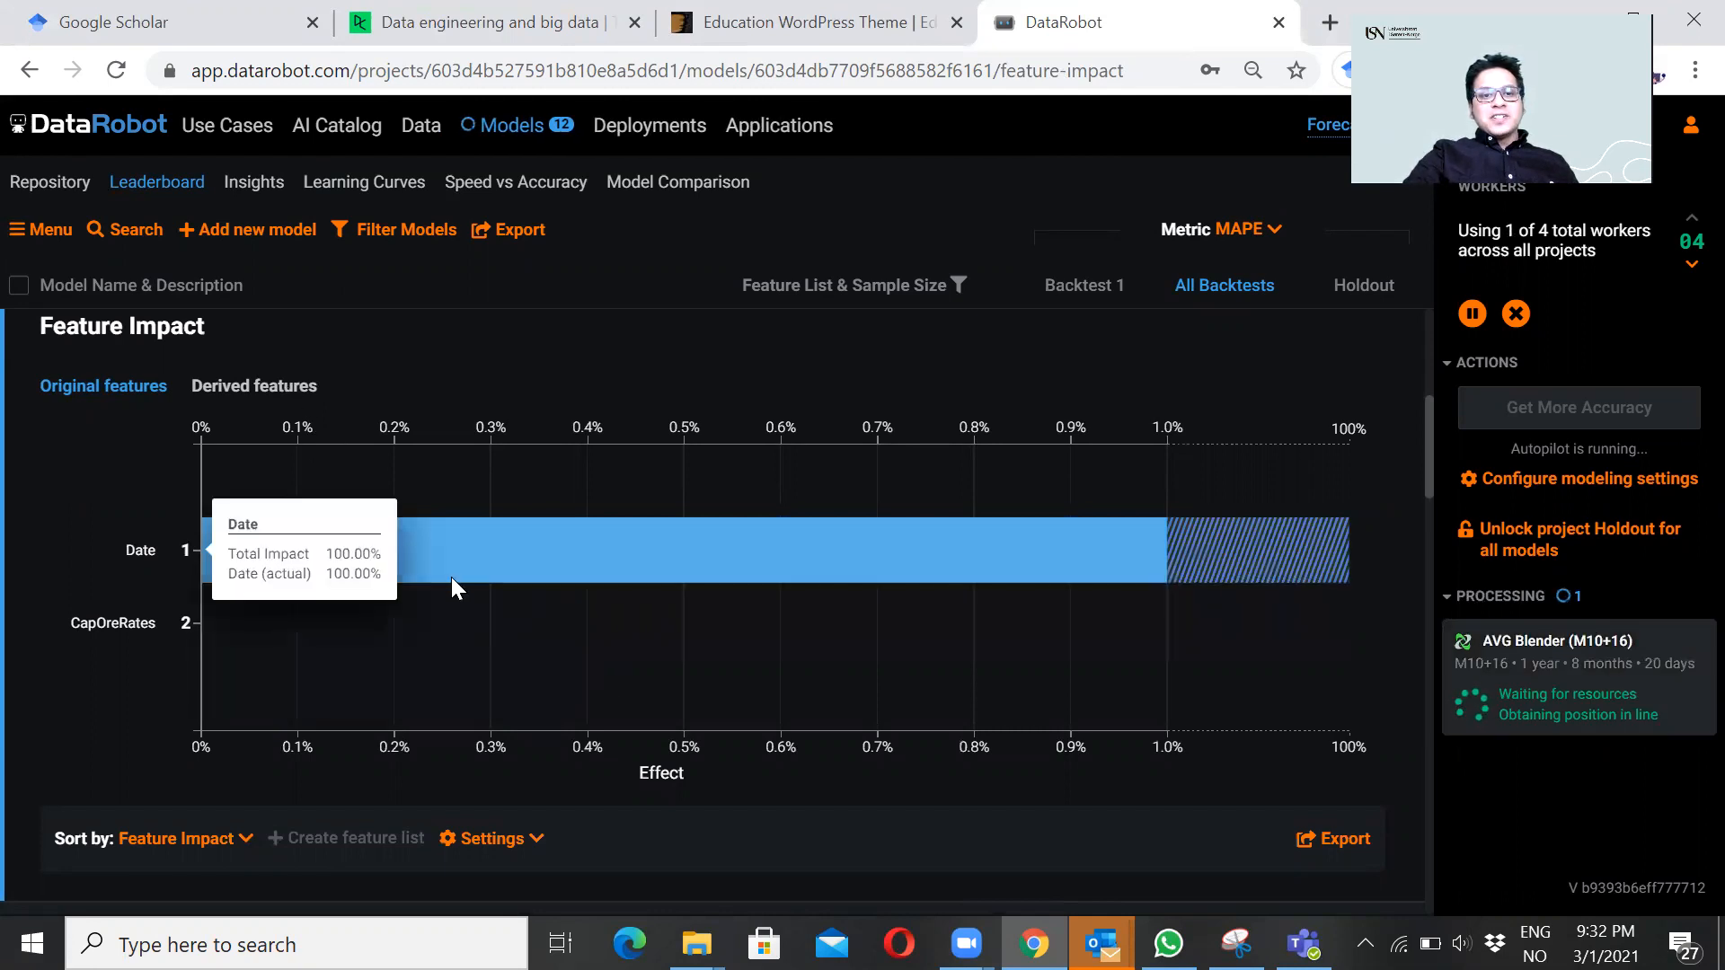
click(277, 393)
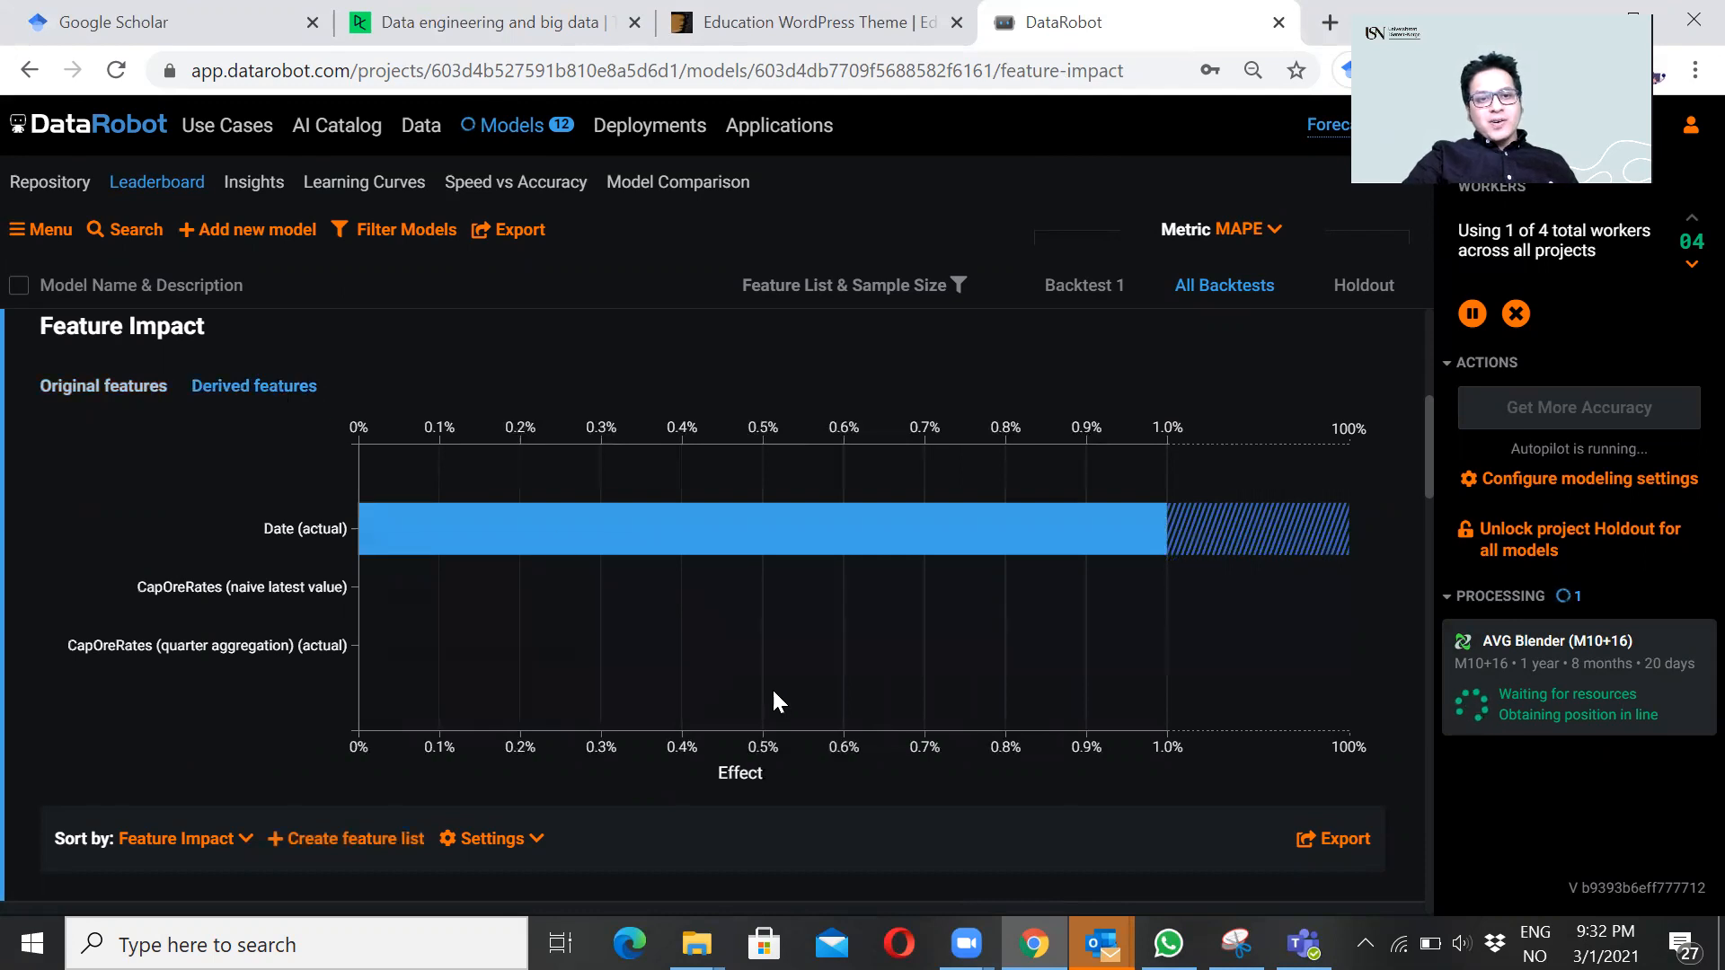
scroll(635, 656, up, 2)
scroll(635, 658, up, 4)
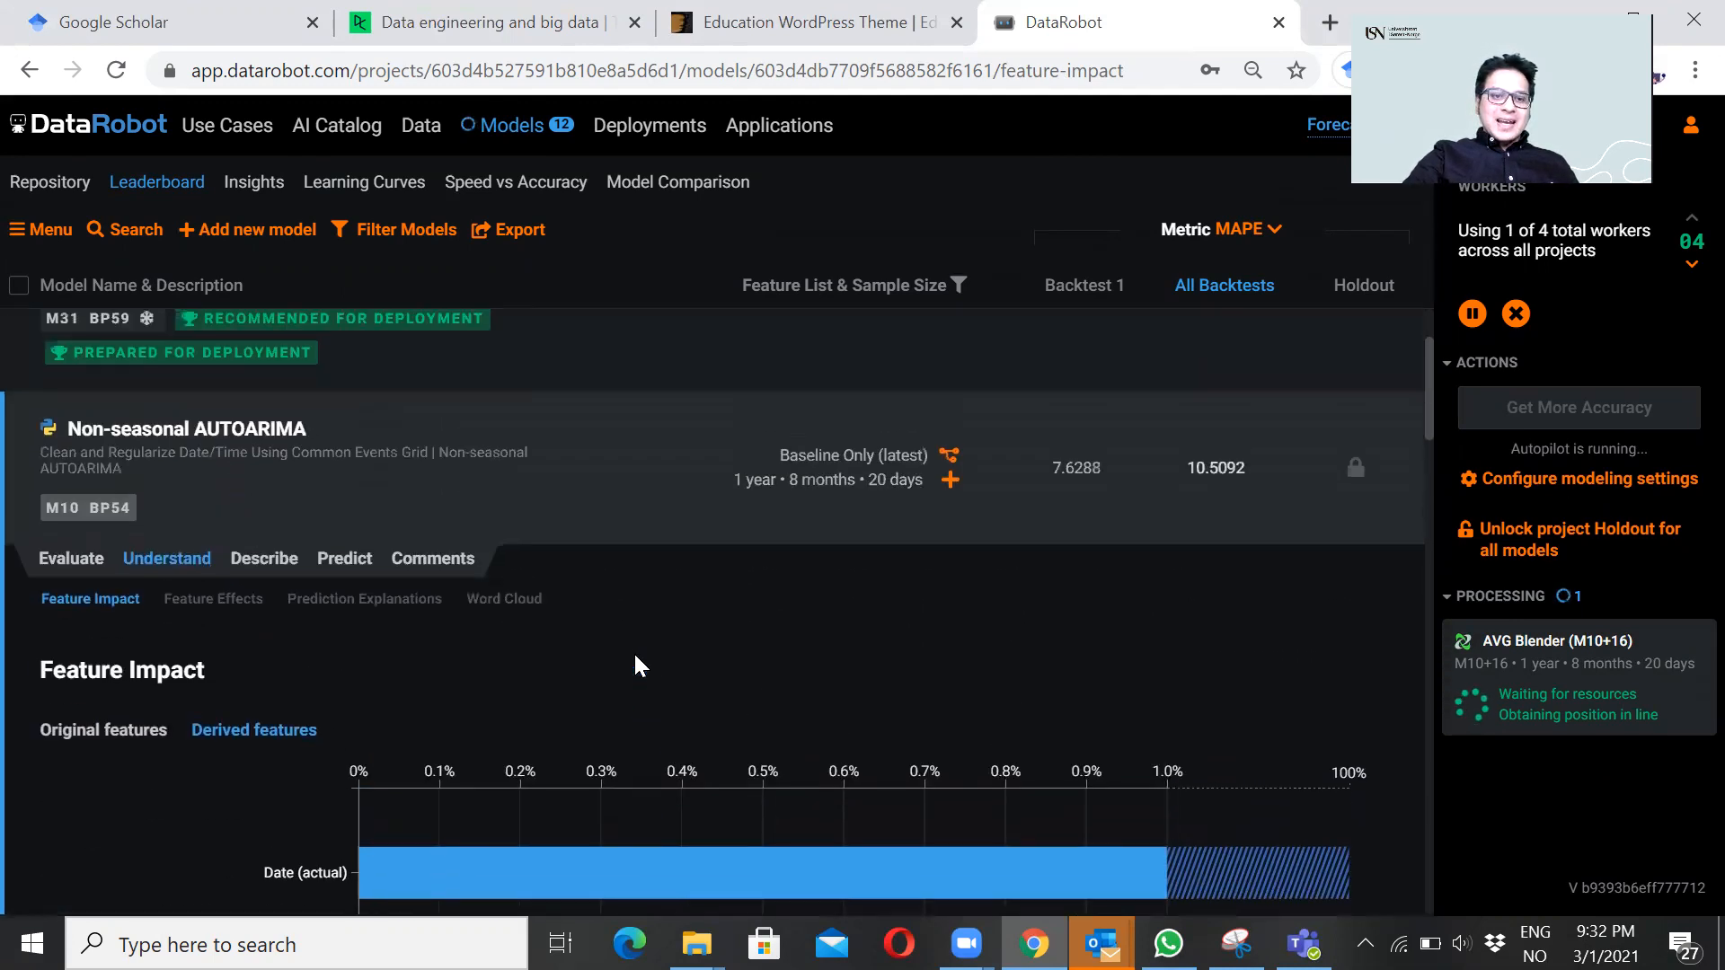
scroll(636, 658, down, 3)
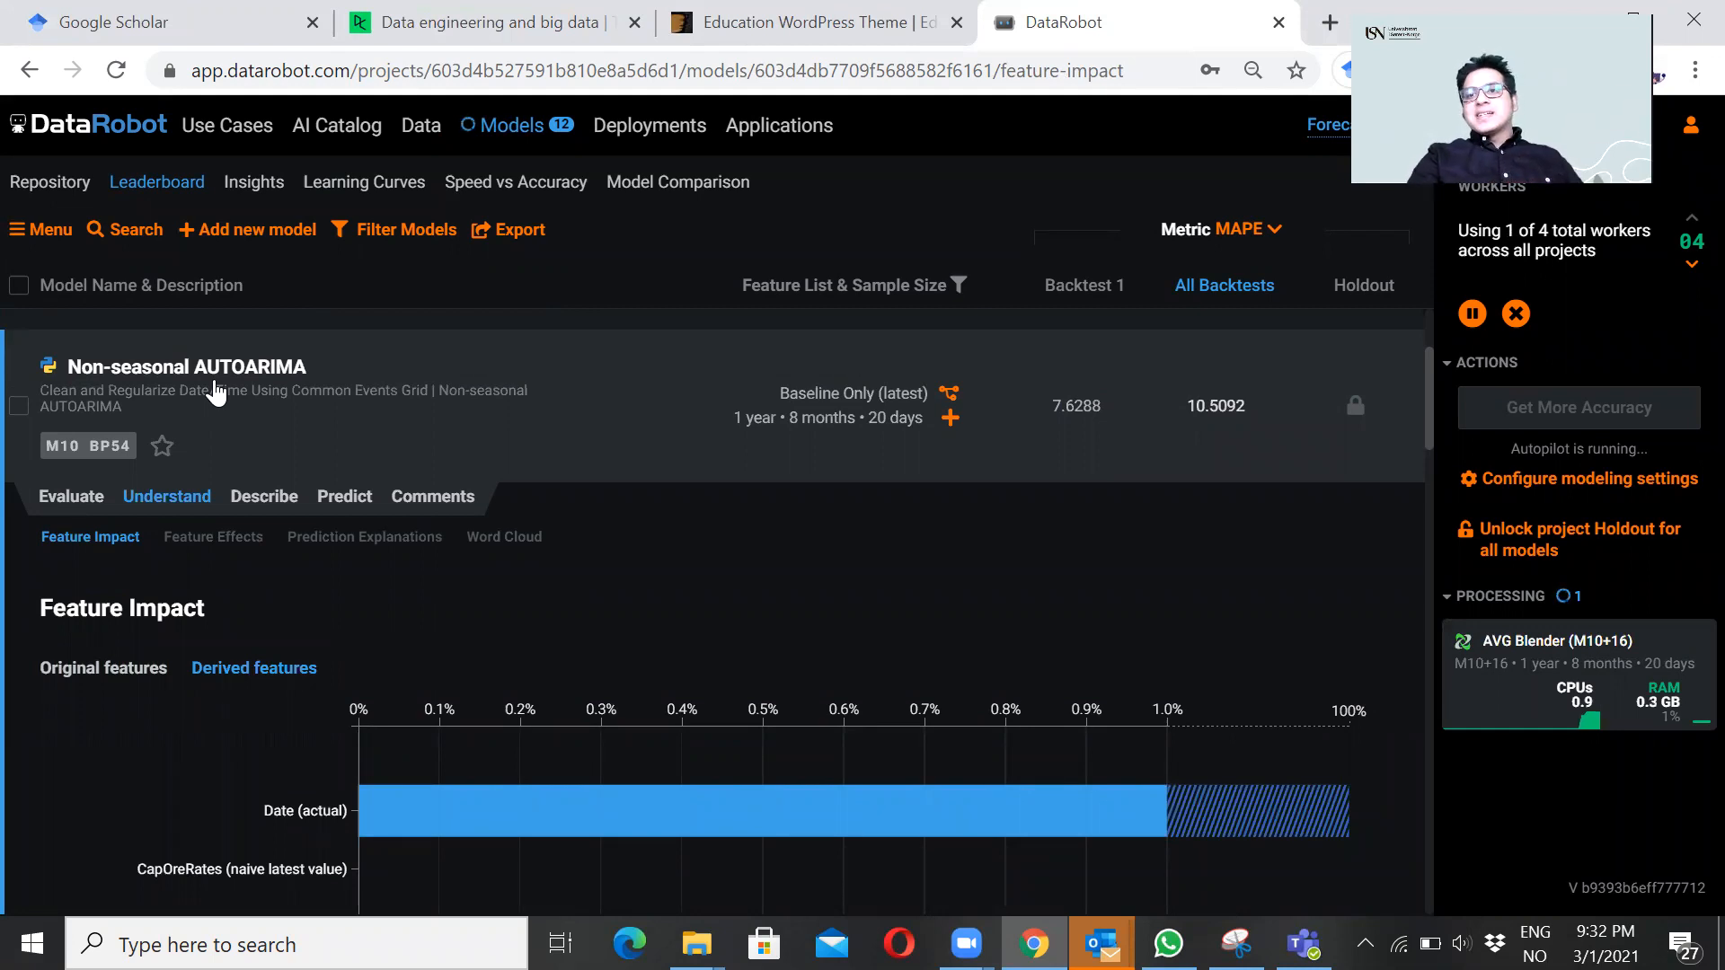
scroll(636, 608, down, 8)
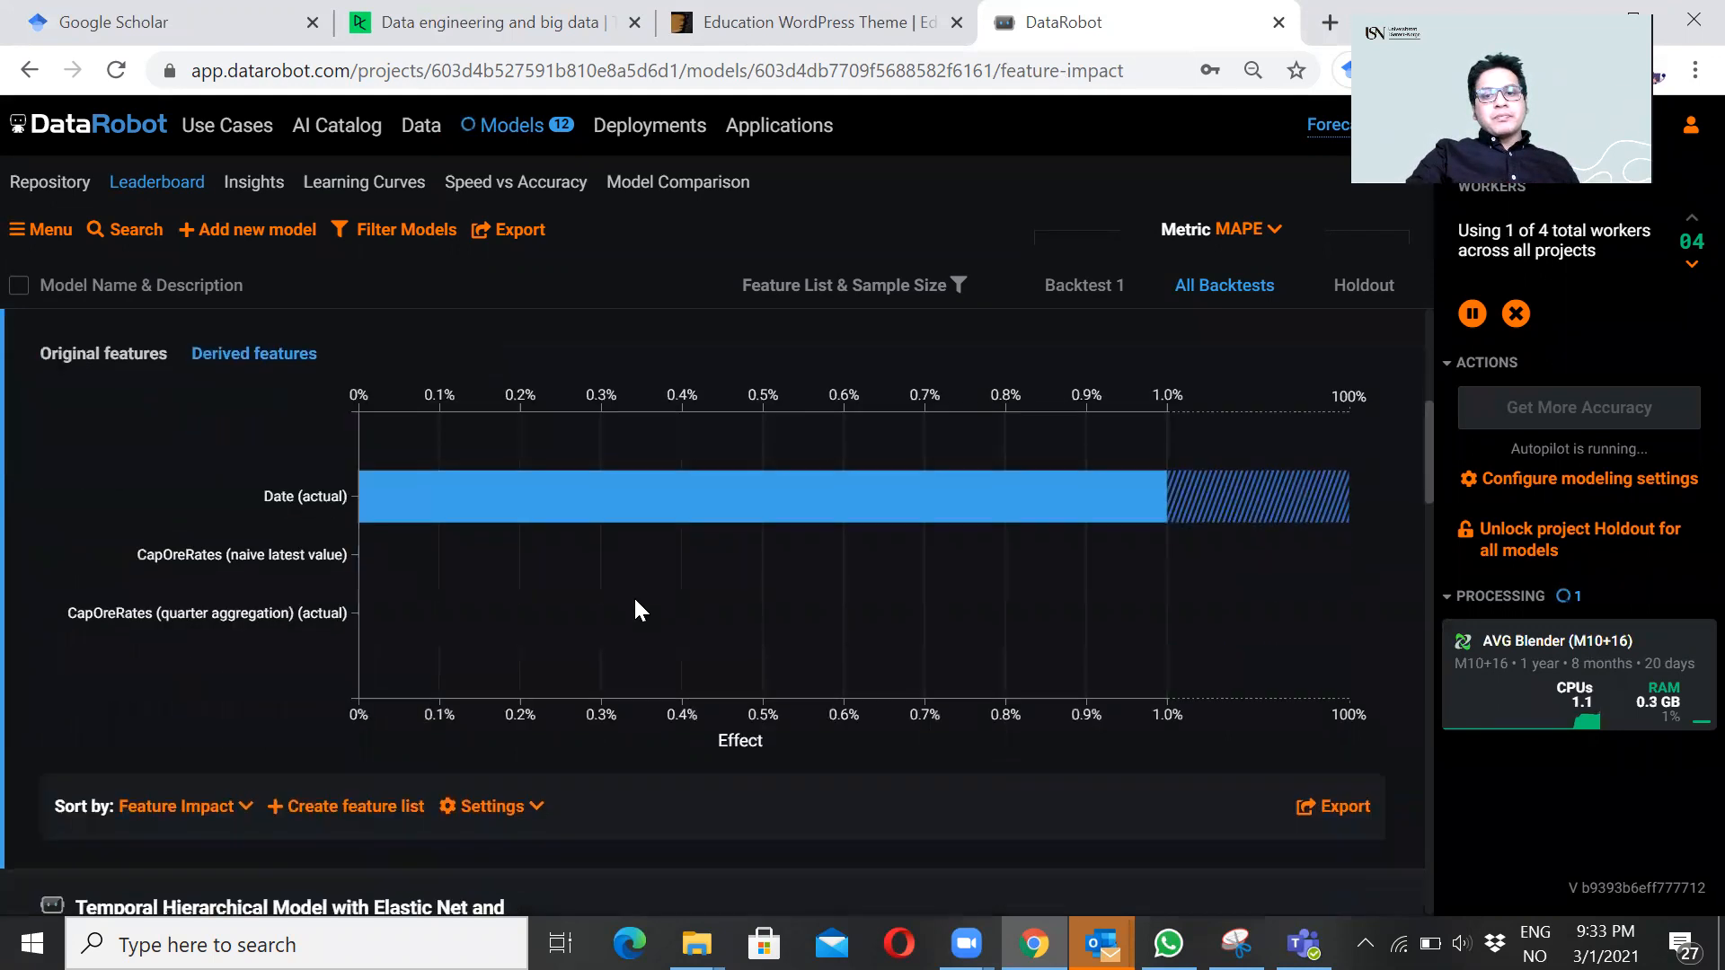
scroll(635, 609, up, 3)
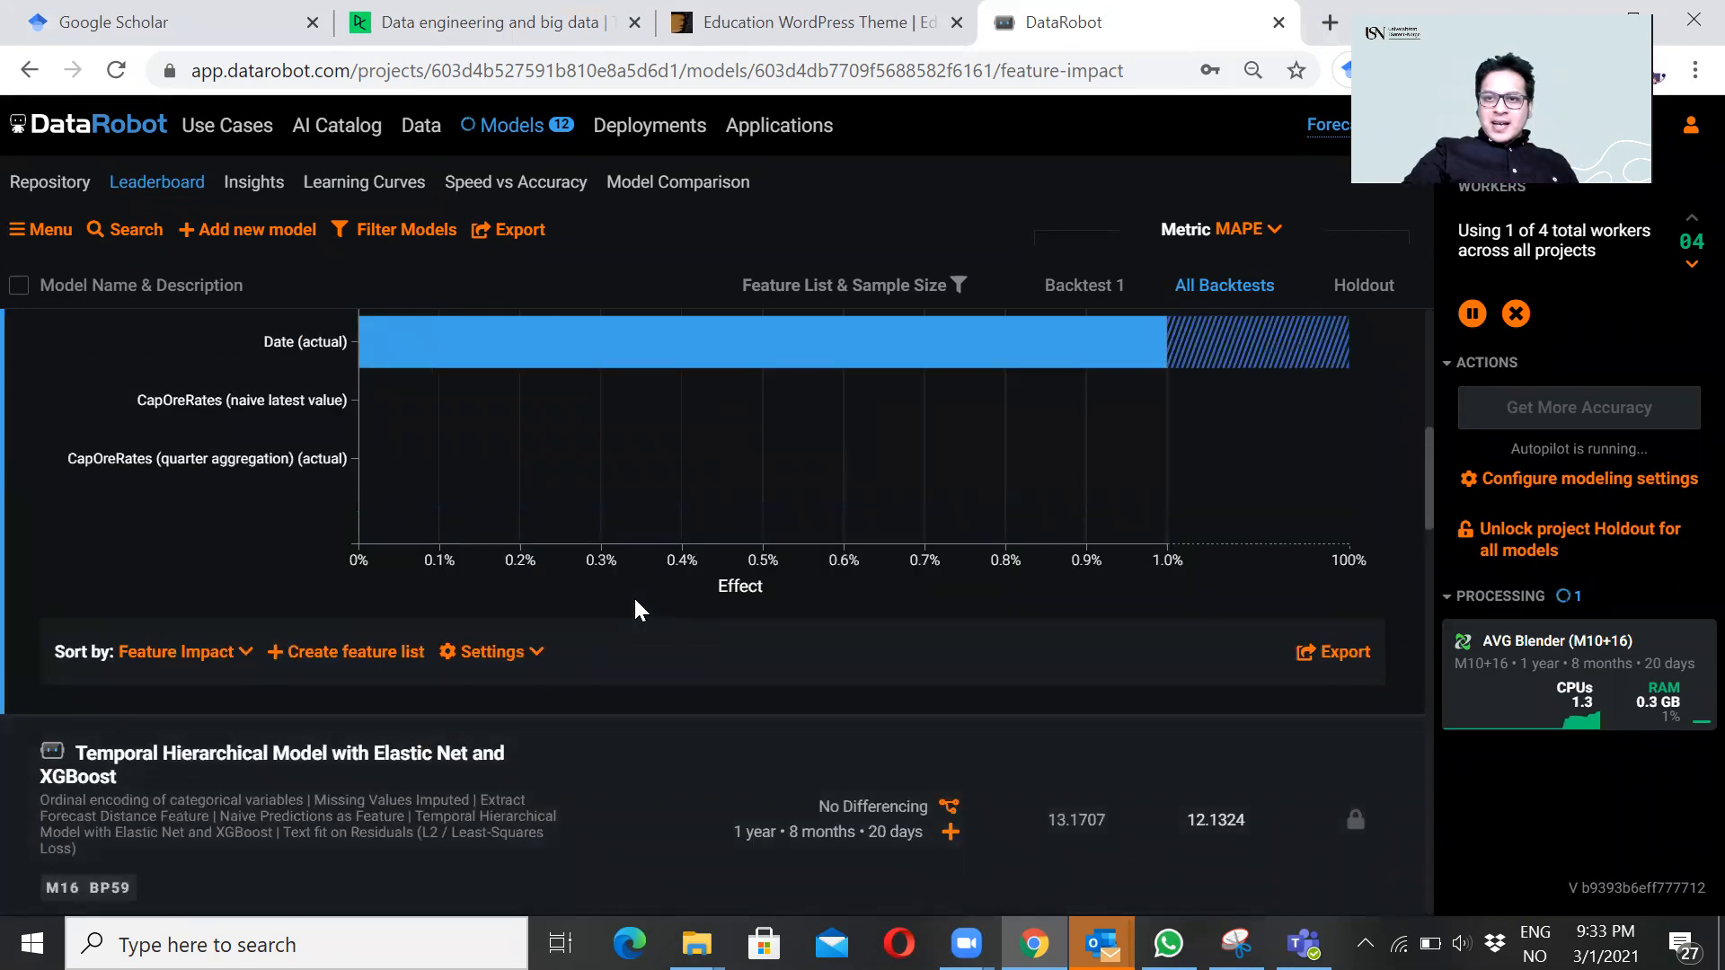
scroll(536, 568, up, 4)
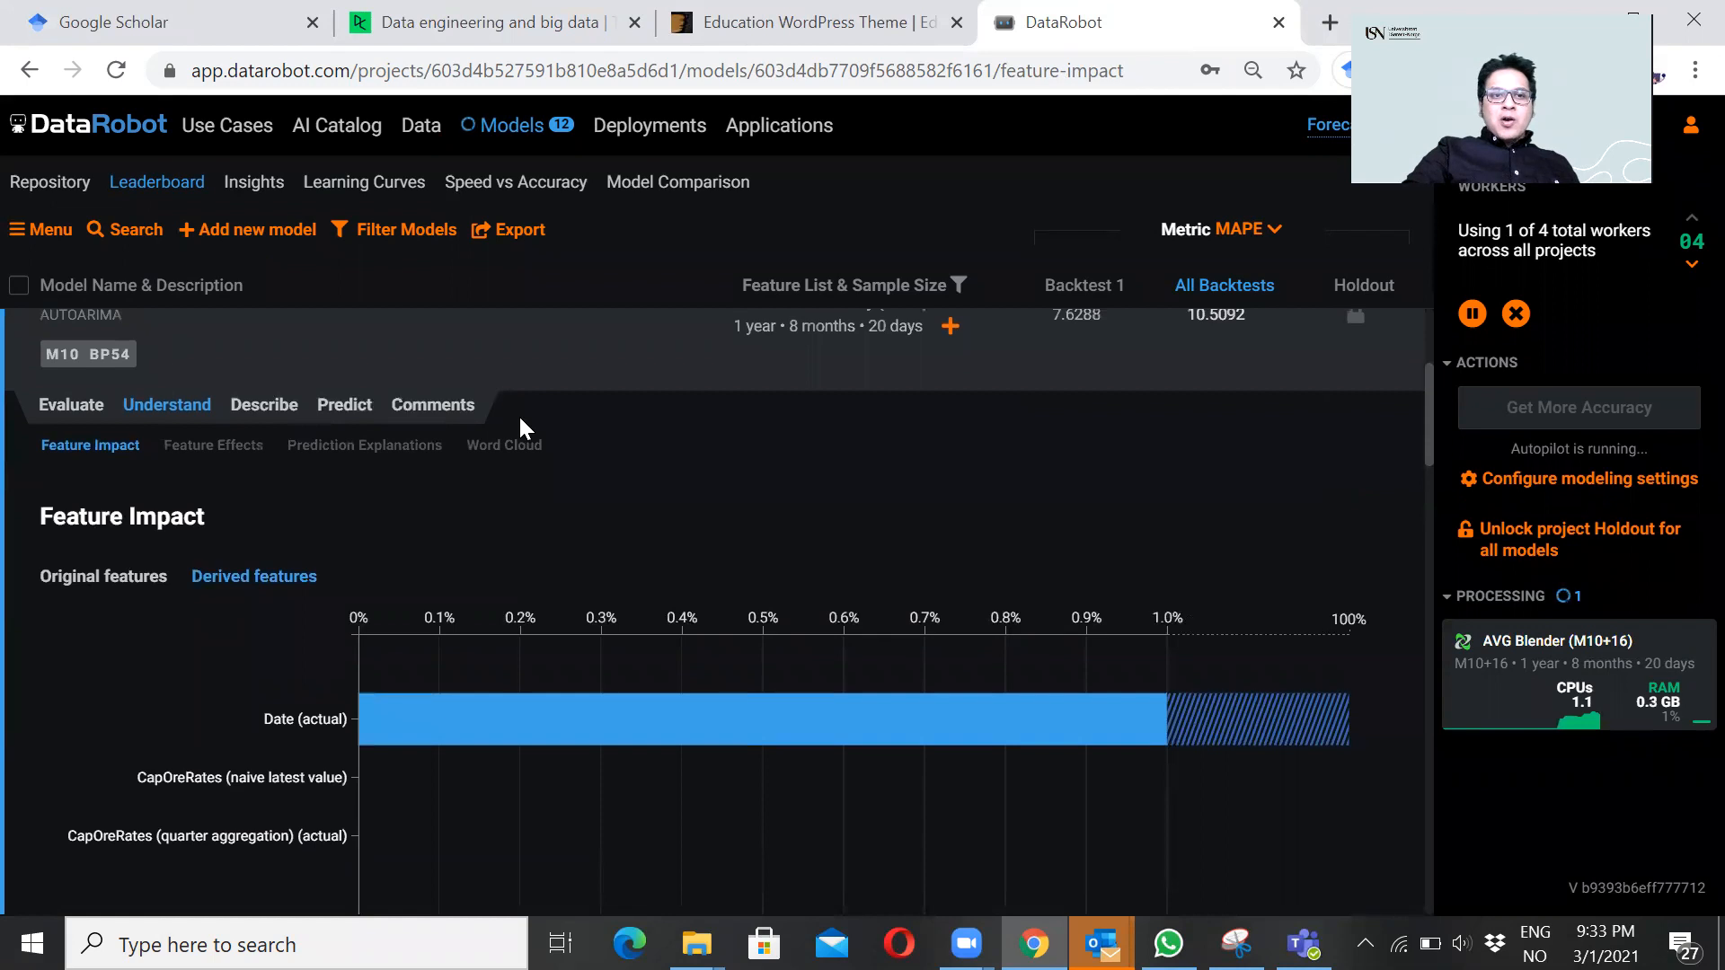
scroll(406, 450, up, 2)
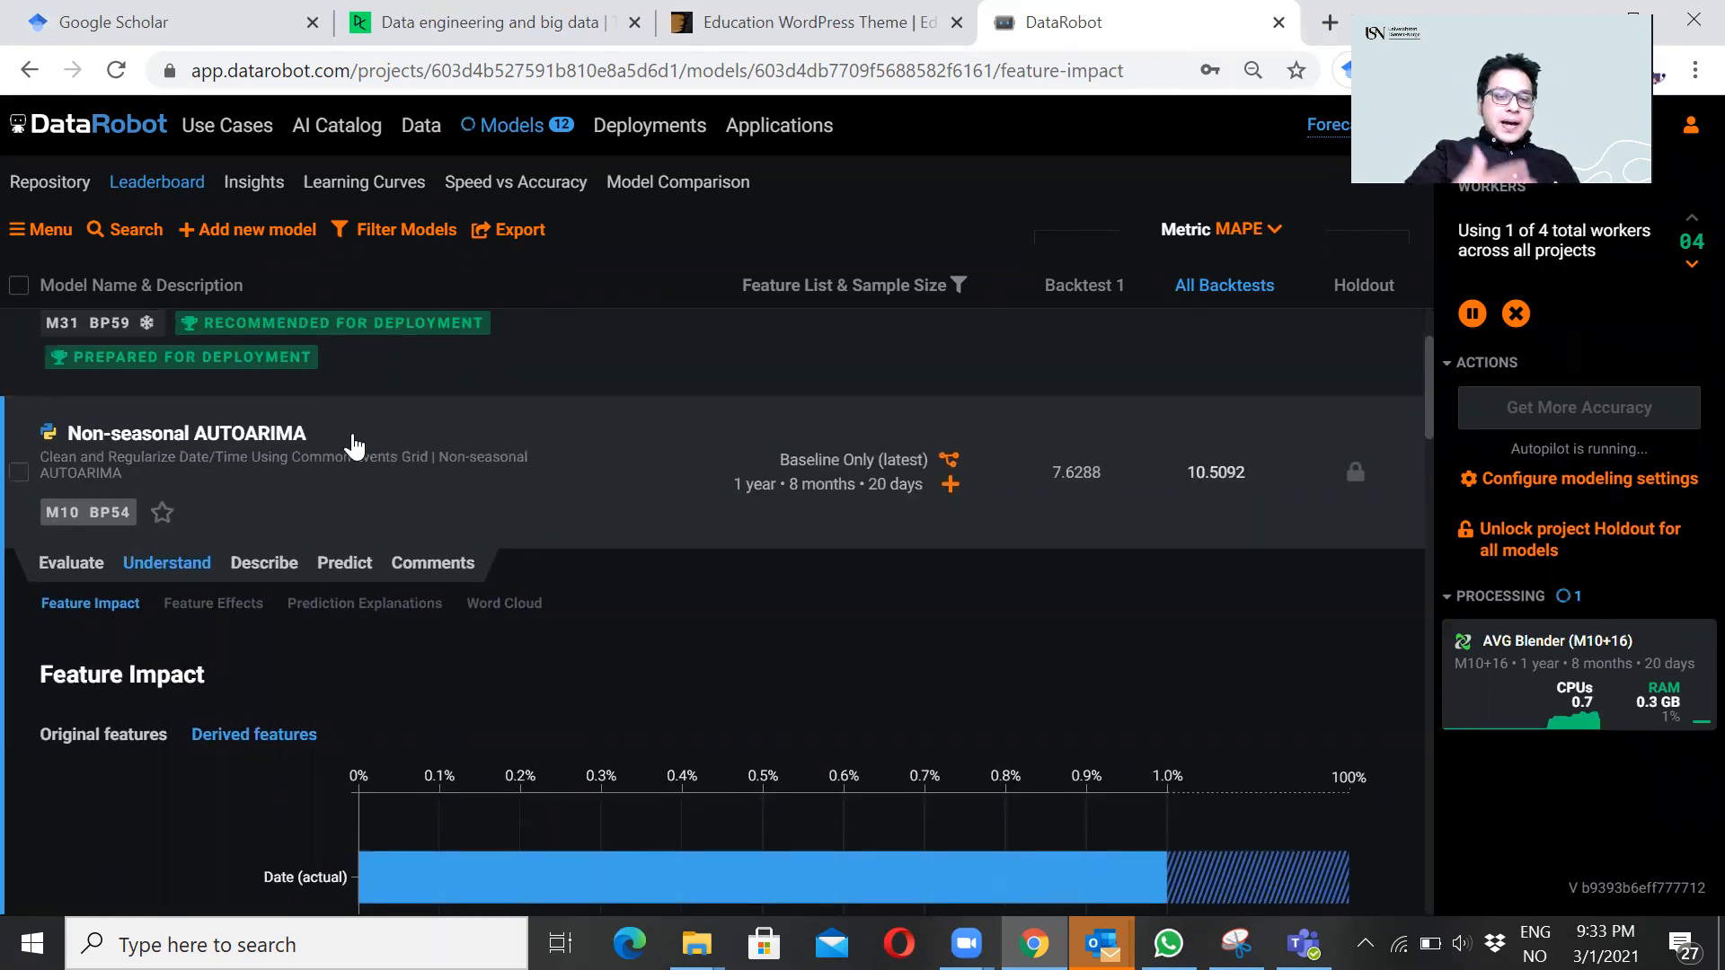
Step: Return to the collapsed model leaderboard and compare the MAPE backtest scores of the leading models
scroll(547, 563, up, 2)
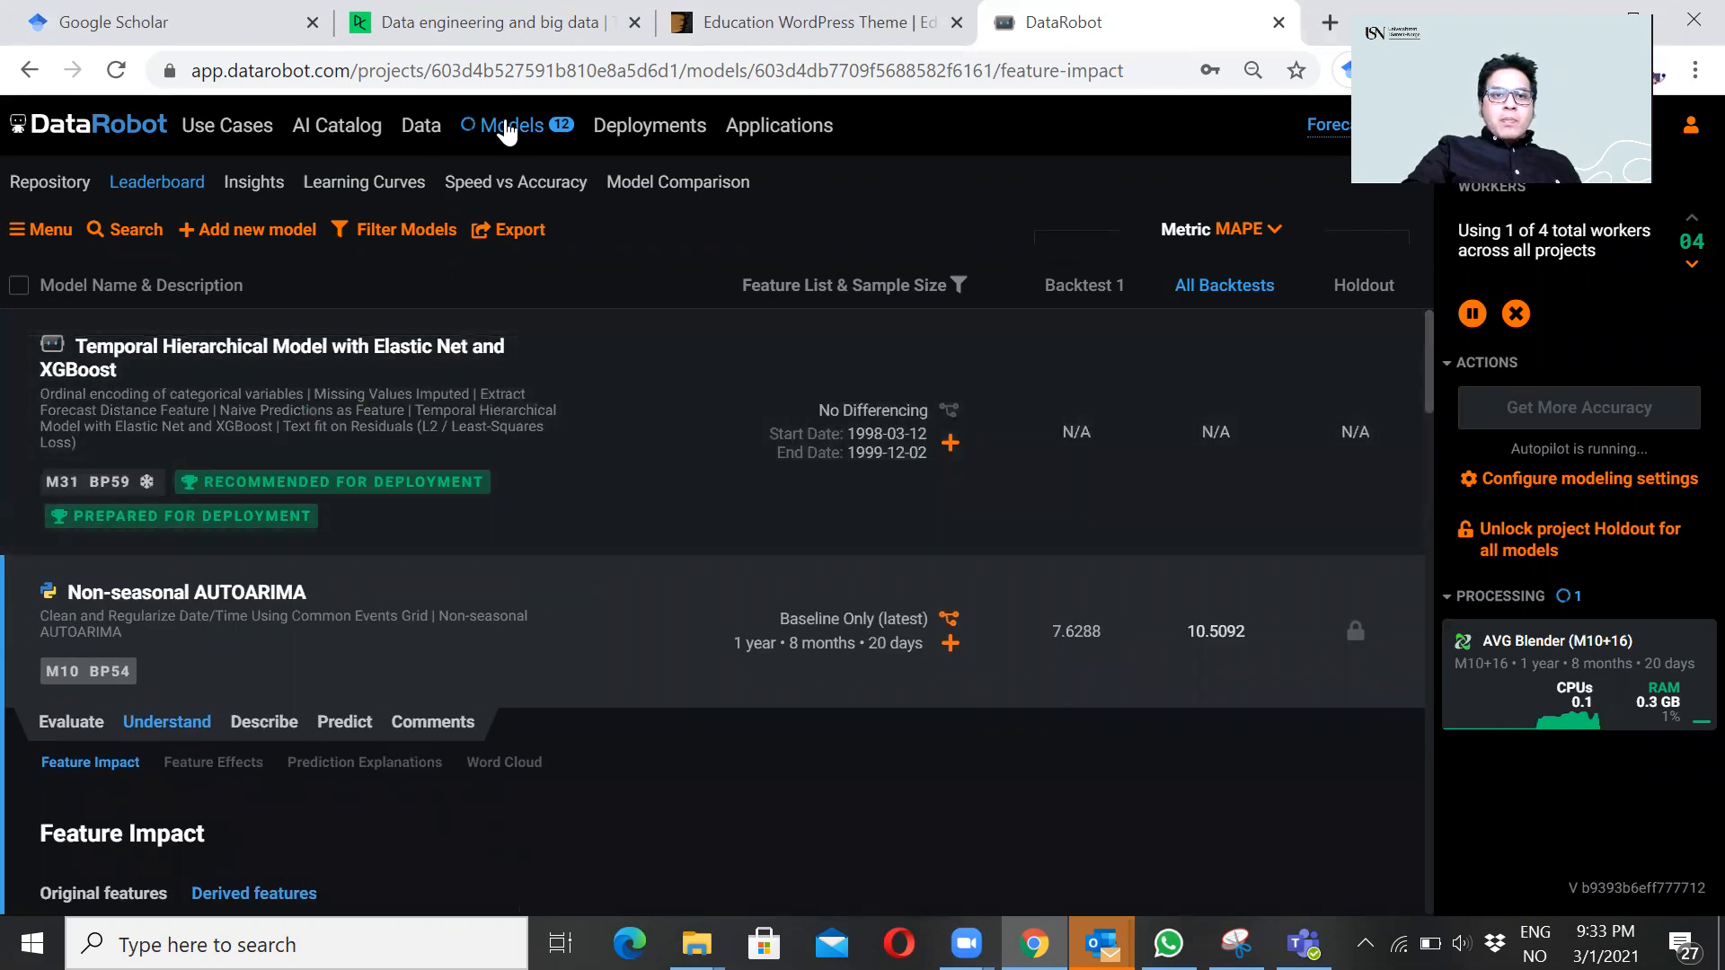
click(534, 142)
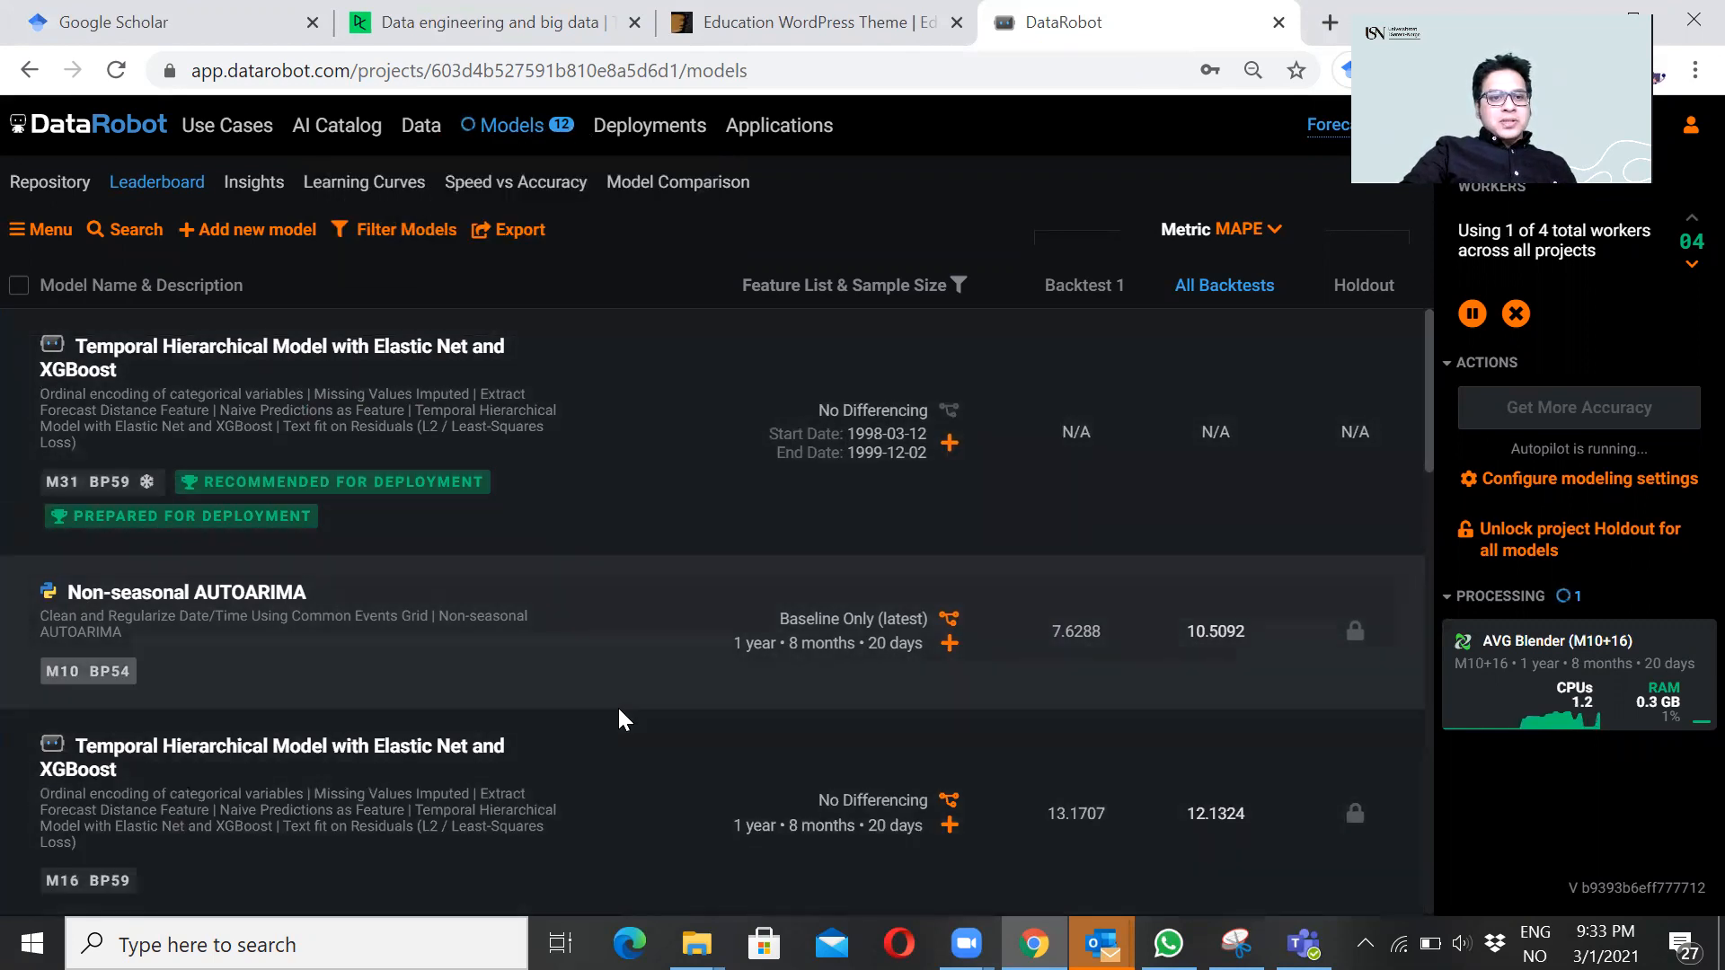
scroll(617, 704, down, 1)
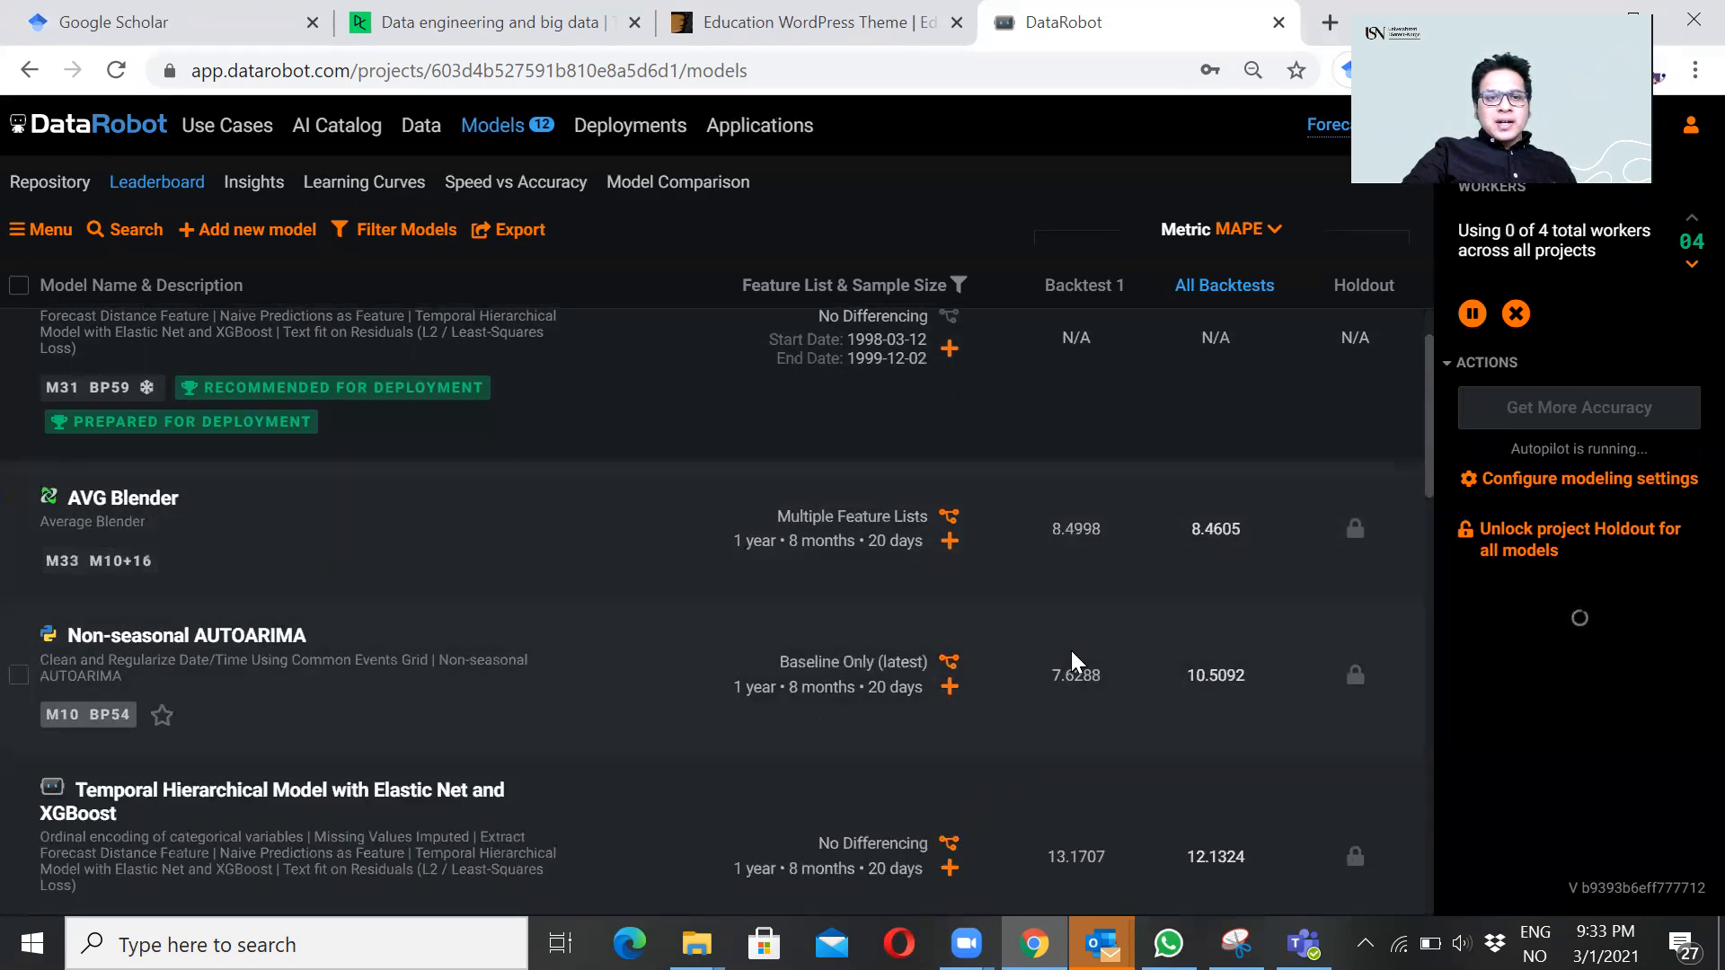
scroll(1064, 644, up, 1)
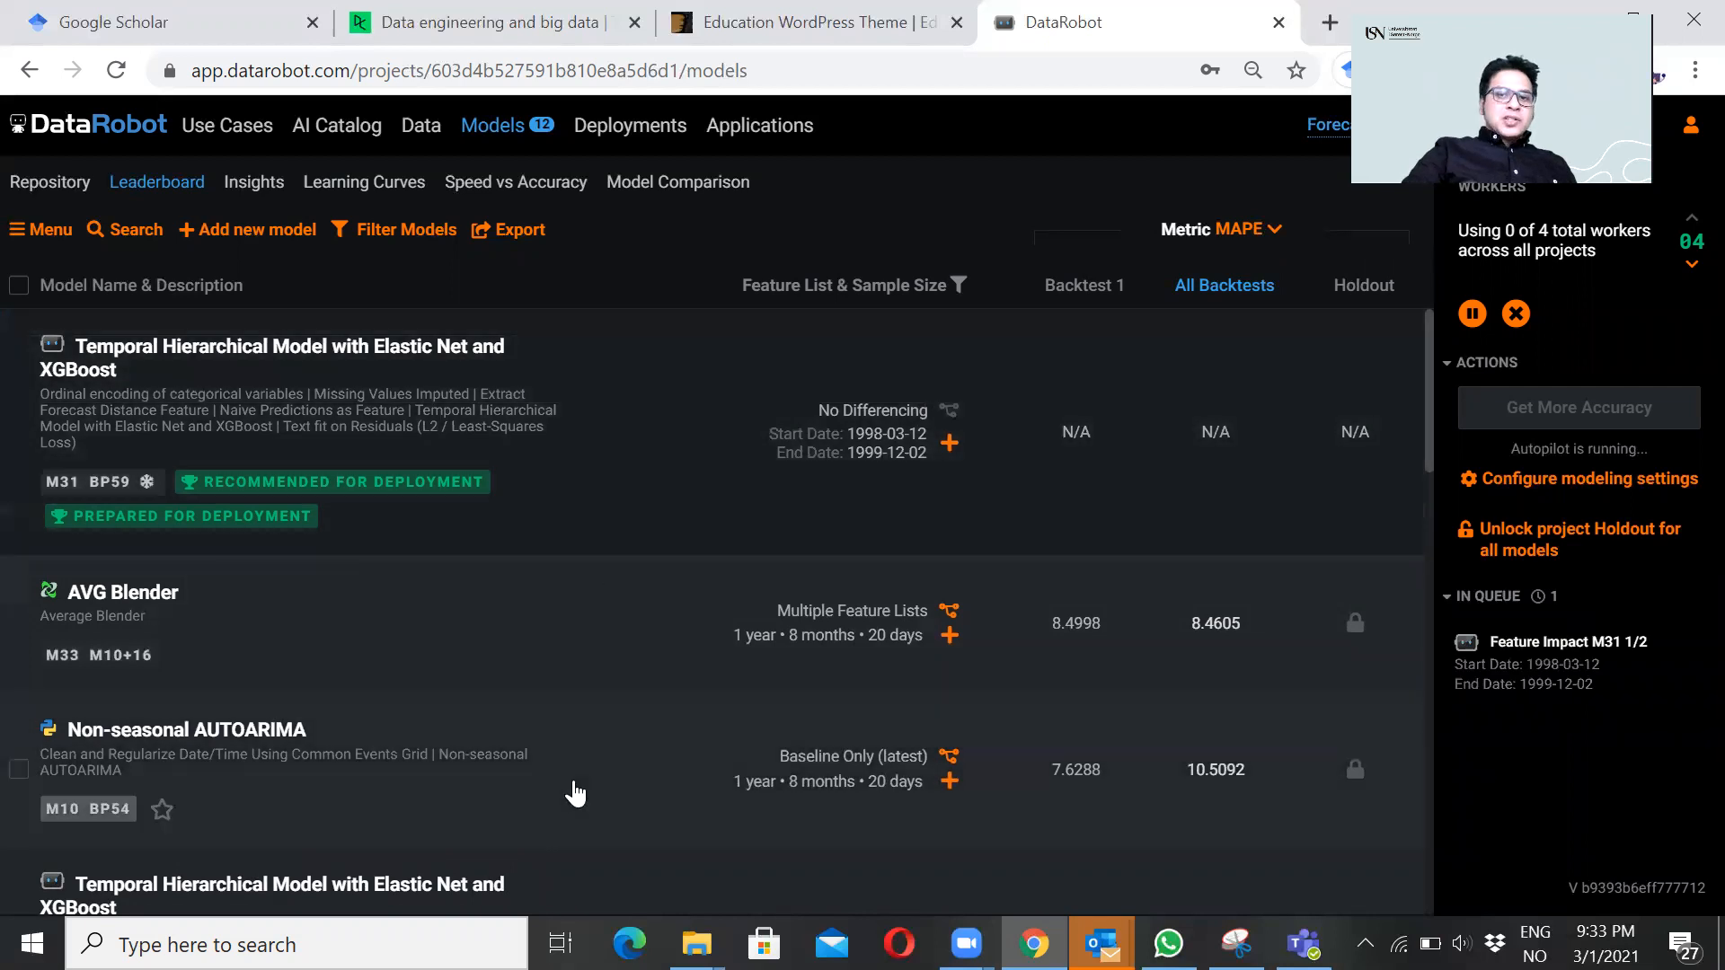
Step: Star the Non-seasonal AUTOARIMA (M10) and AVG Blender (M33) models on the leaderboard
click(162, 811)
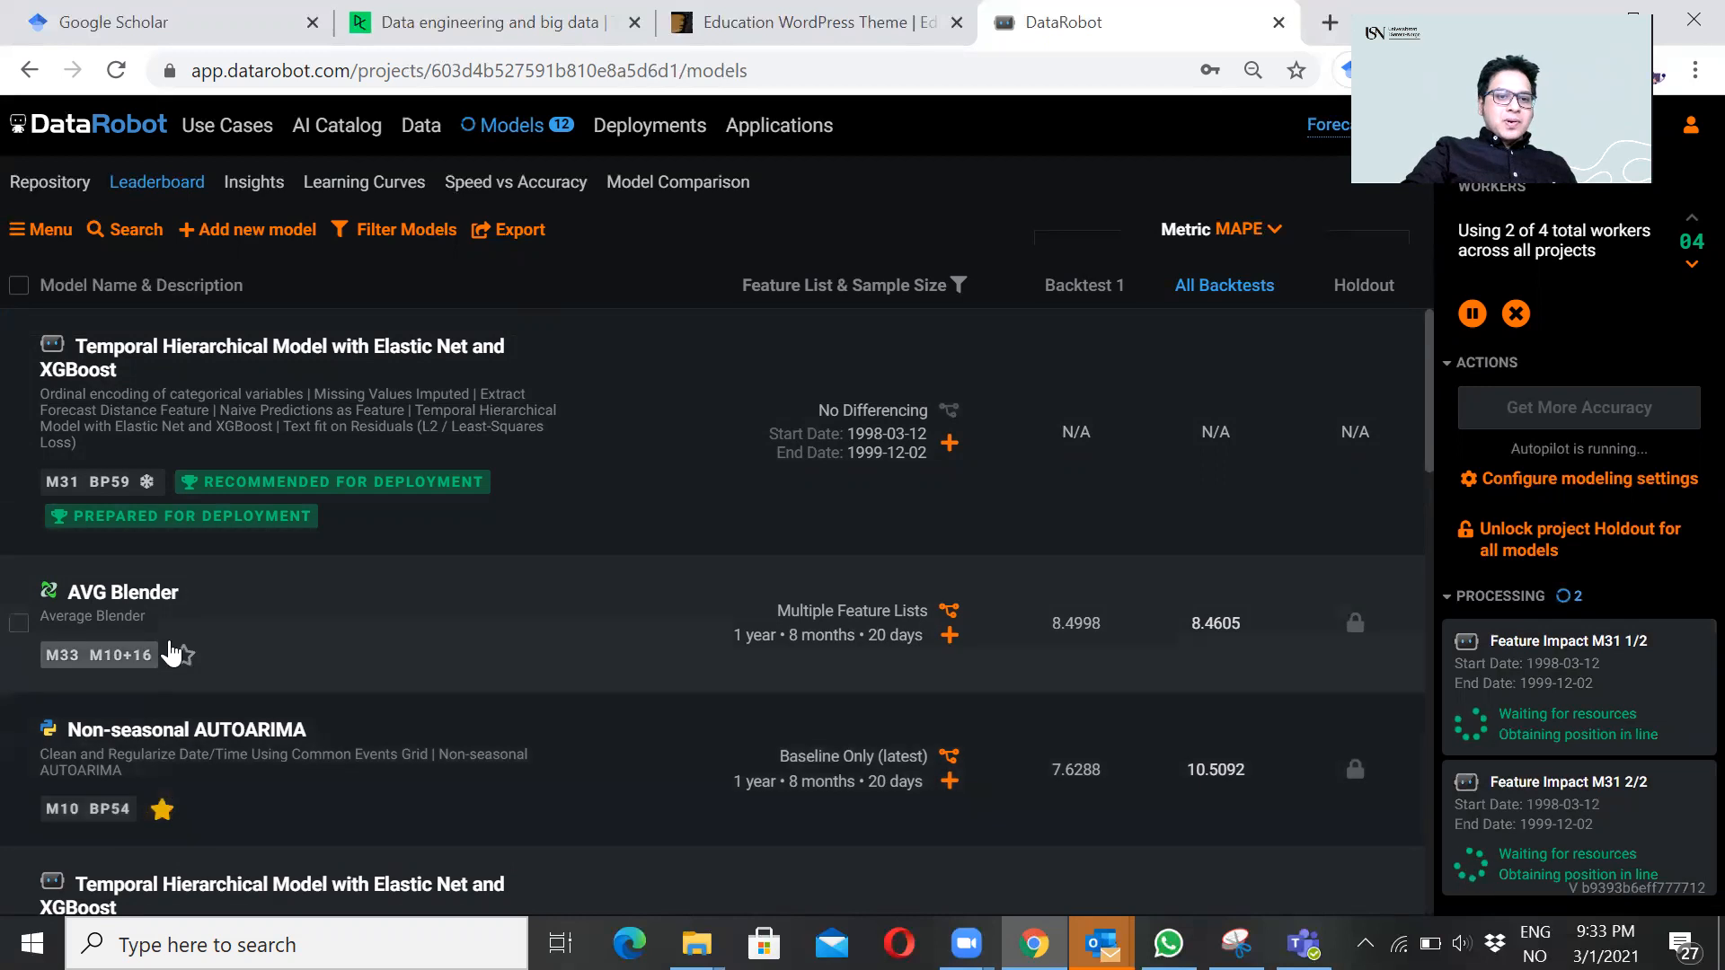
click(186, 655)
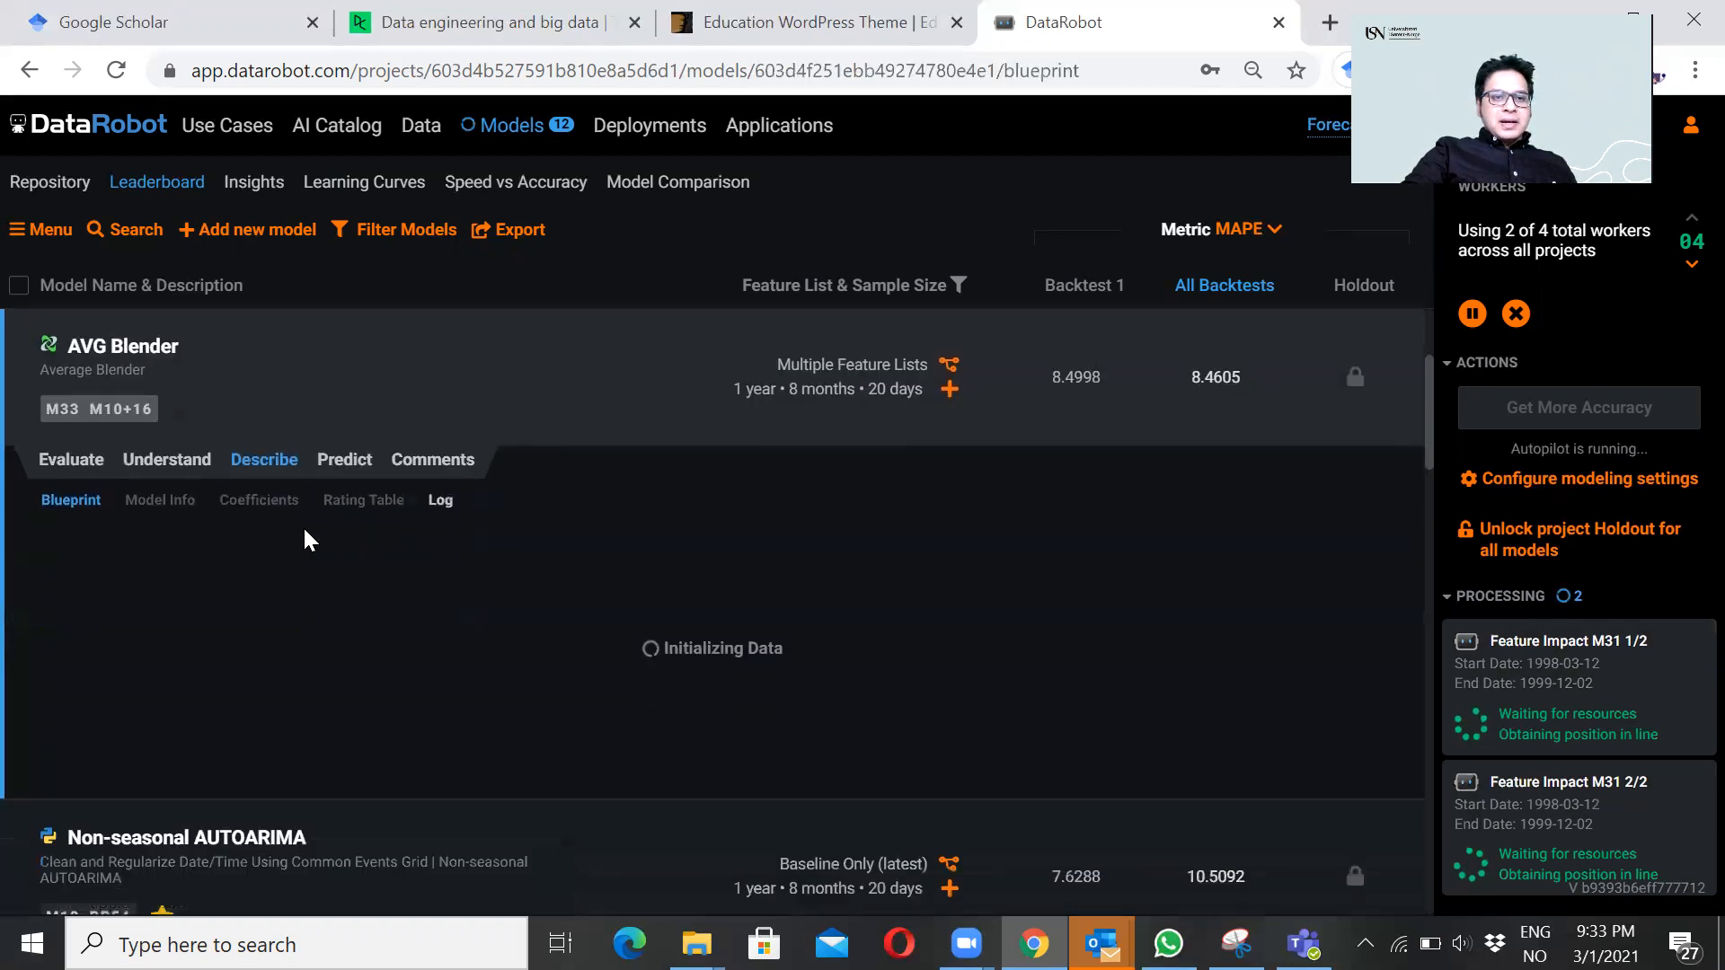
scroll(563, 480, up, 1)
click(184, 542)
scroll(566, 505, up, 1)
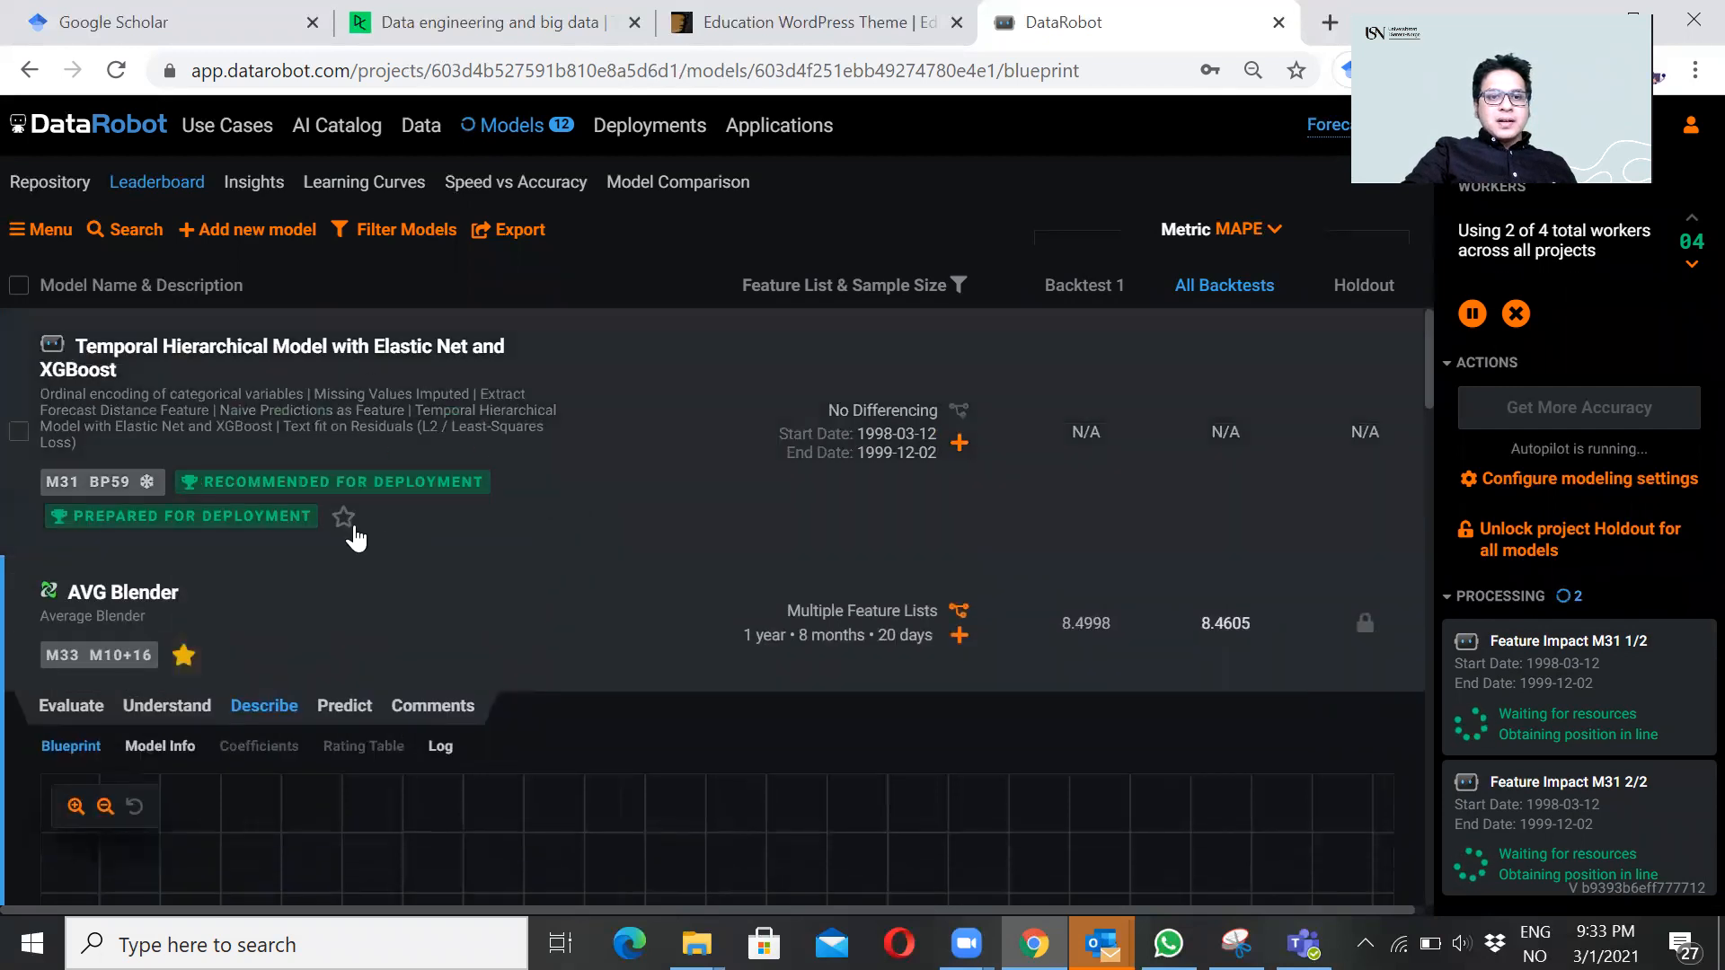
click(343, 518)
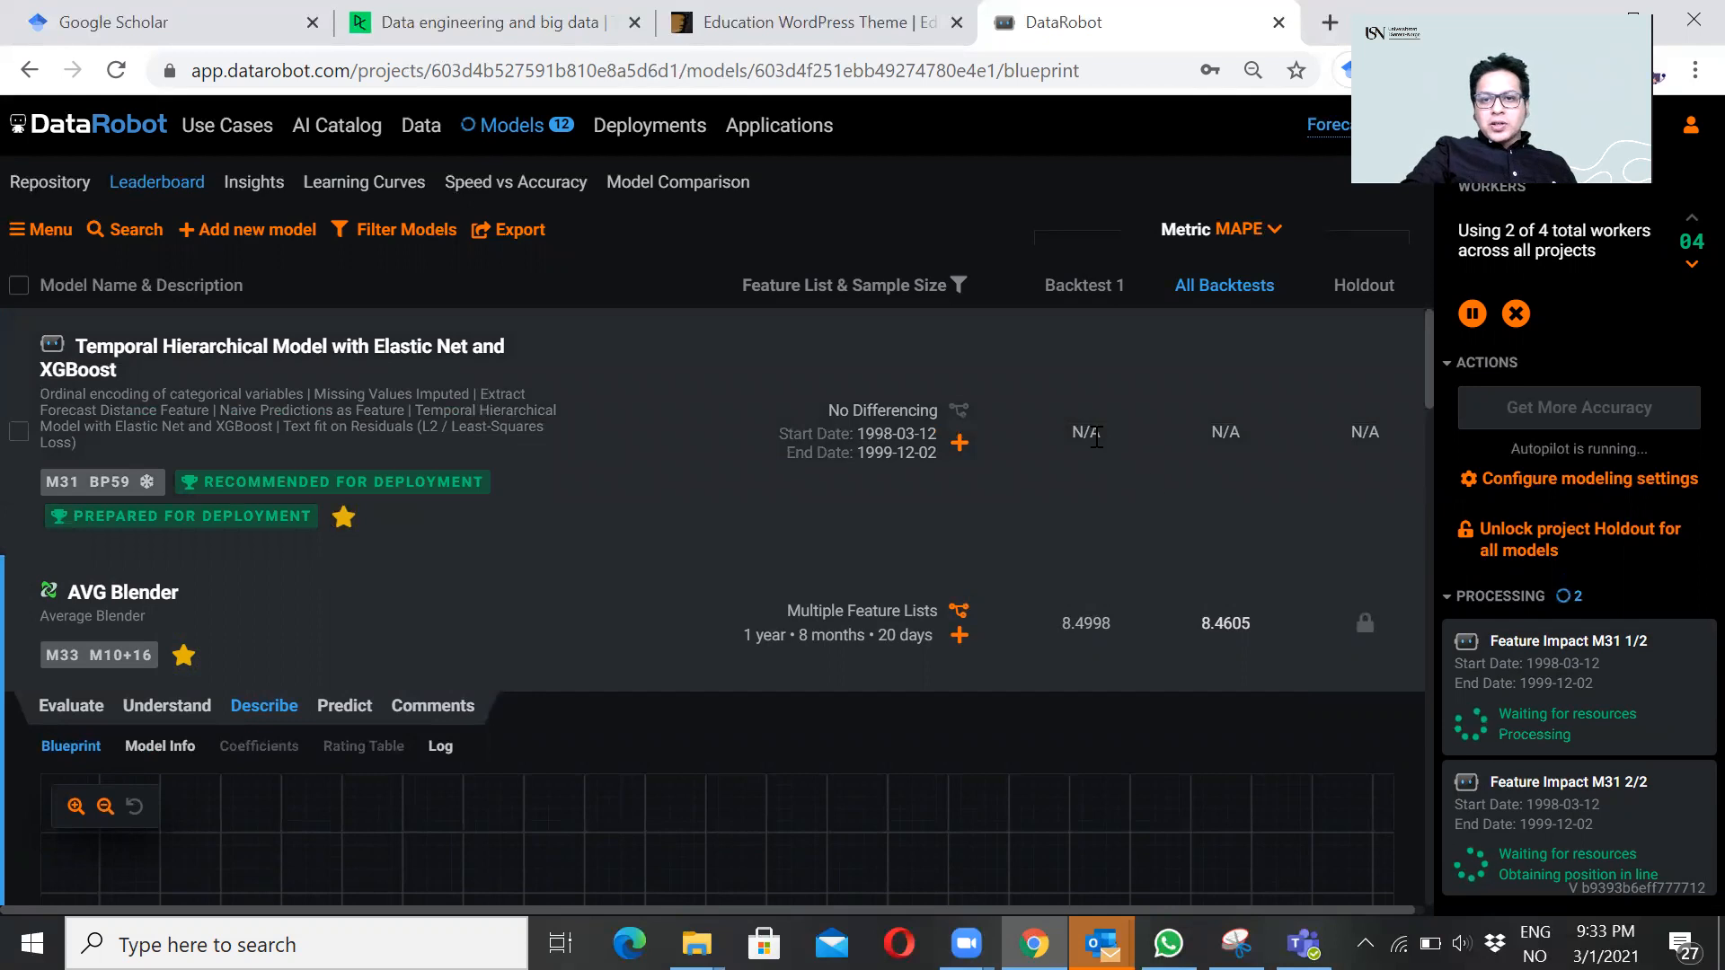
click(345, 521)
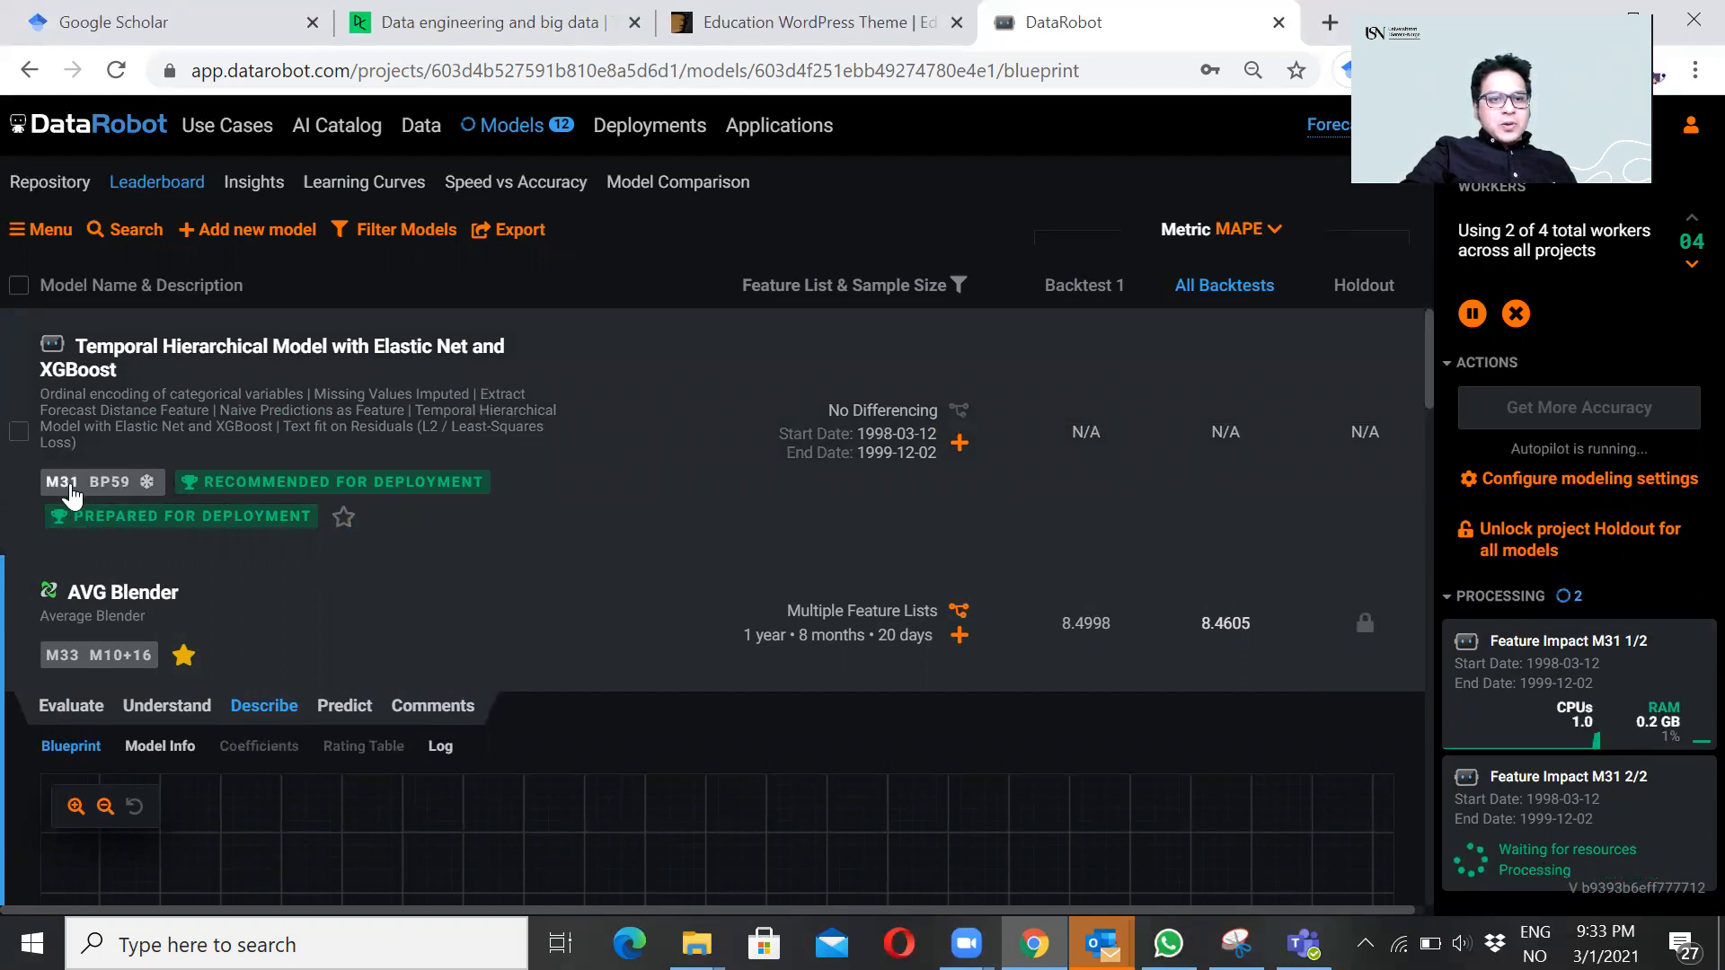
Step: Collapse the AVG Blender details and star the M16 Temporal Hierarchical Model with Elastic Net and XGBoost
scroll(569, 607, down, 2)
scroll(569, 607, down, 2)
scroll(570, 607, up, 4)
click(569, 607)
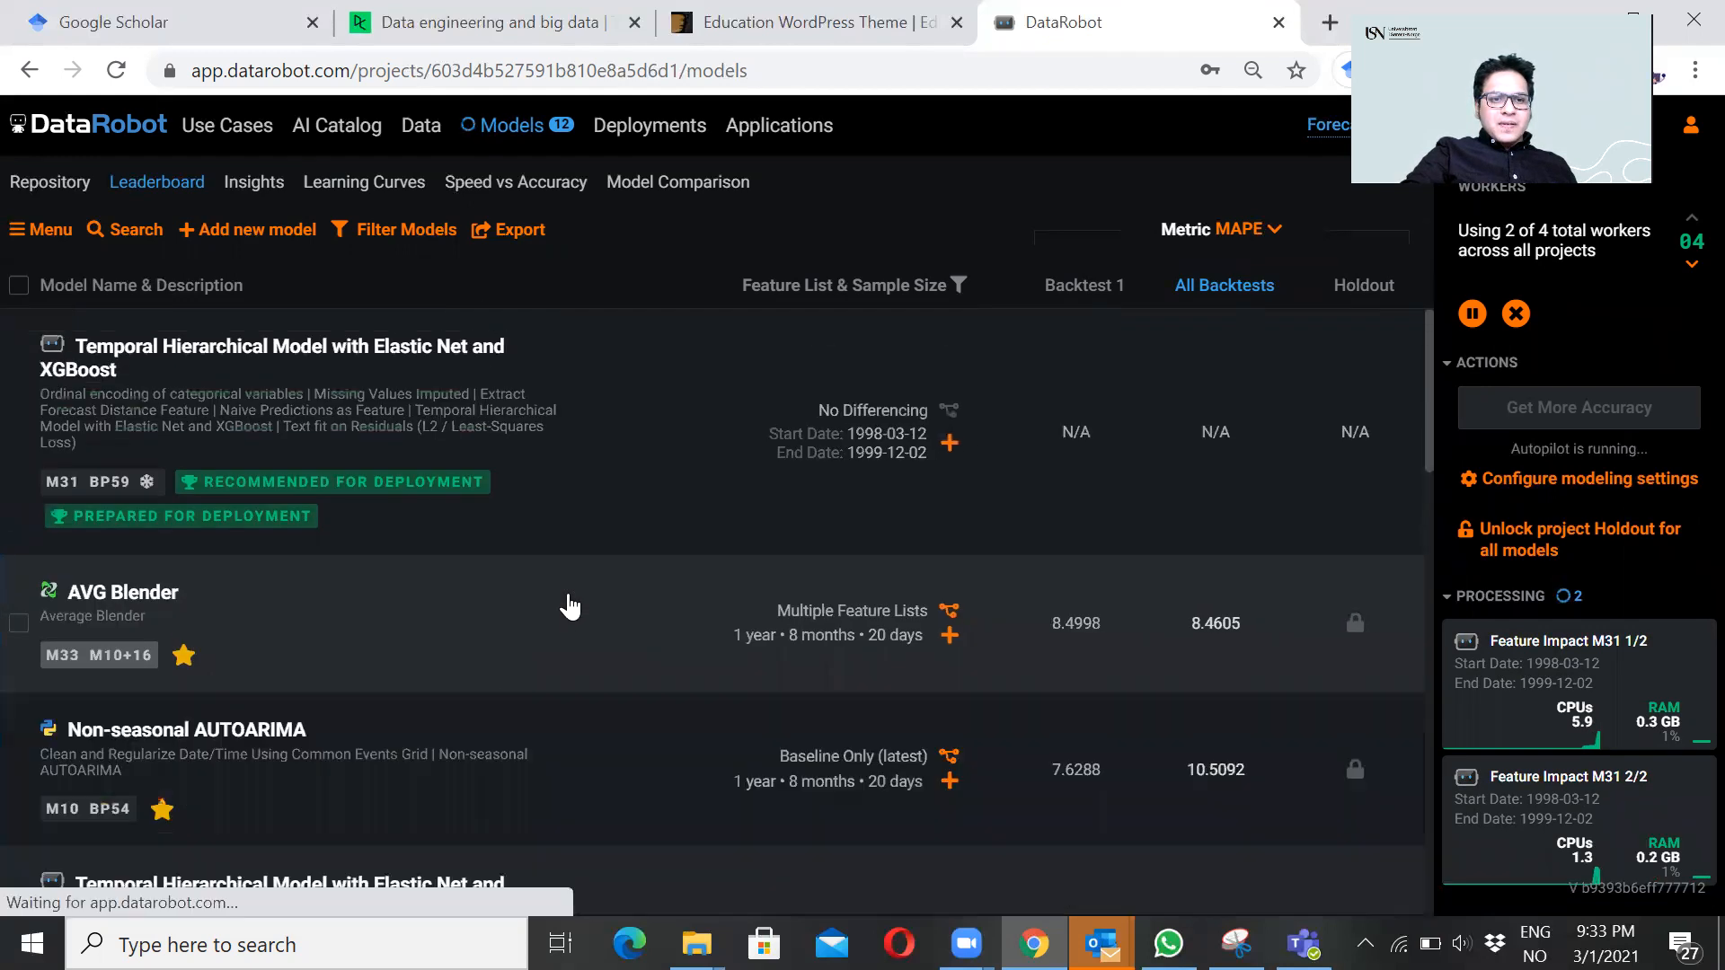
scroll(570, 608, down, 4)
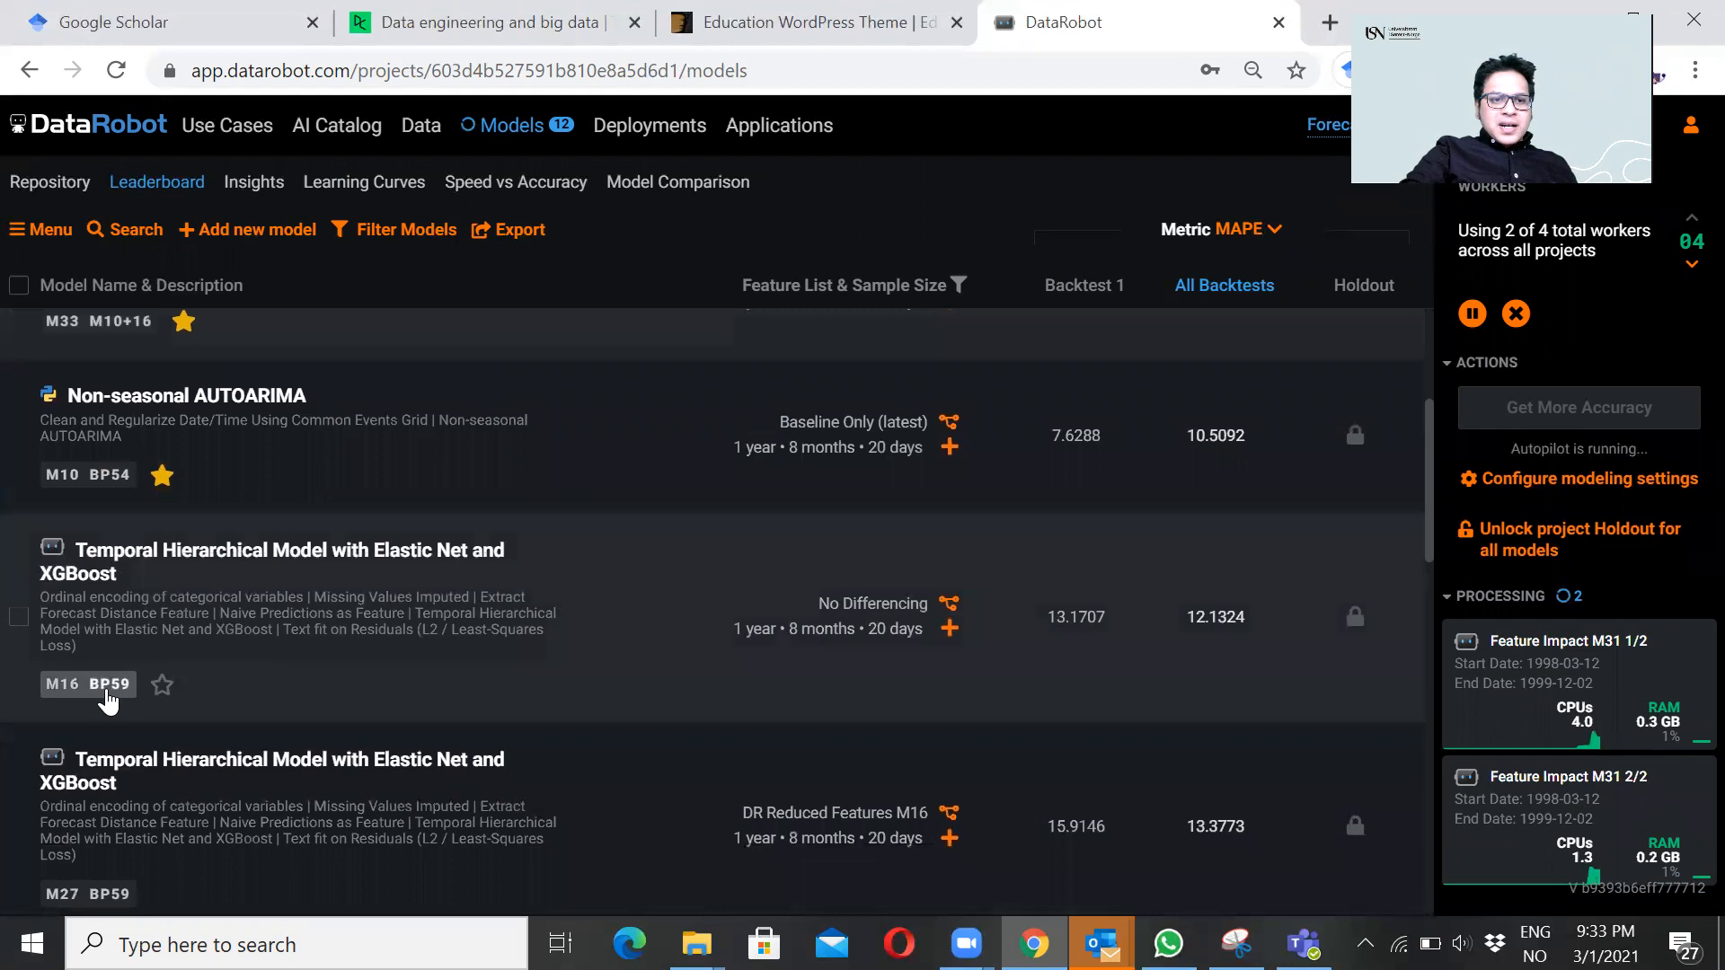
click(162, 684)
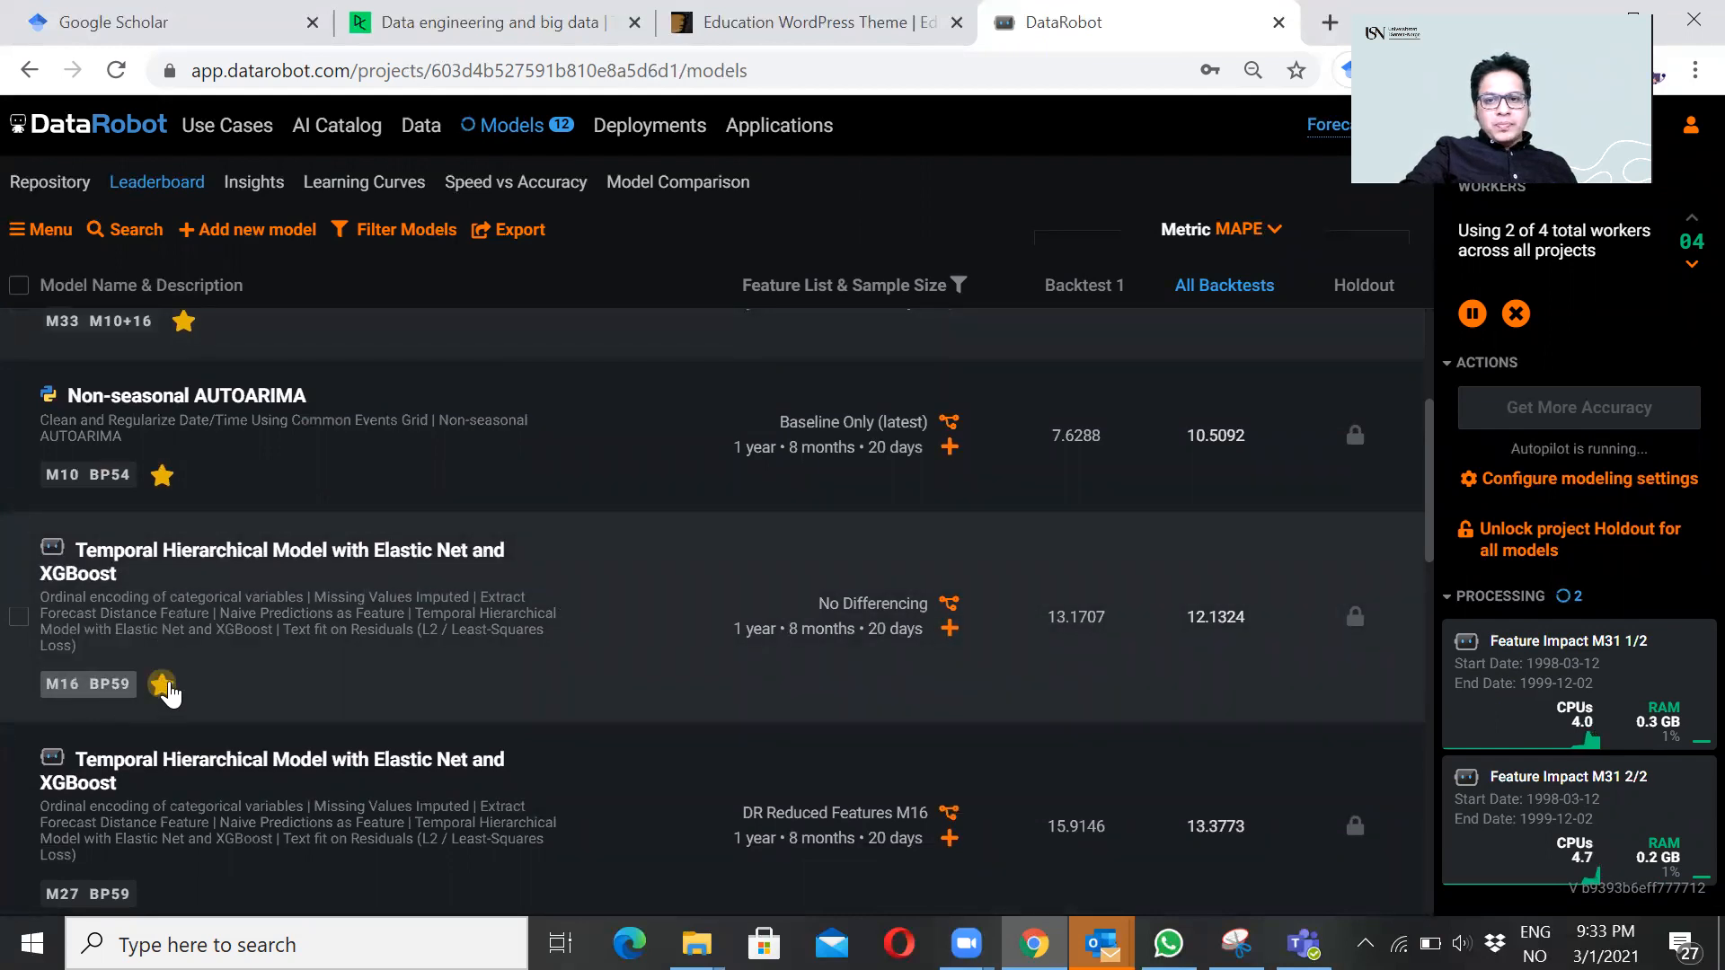
Step: Examine the AVG Blender (M33) blueprint on the leaderboard, then collapse the model's details
scroll(1066, 727, up, 2)
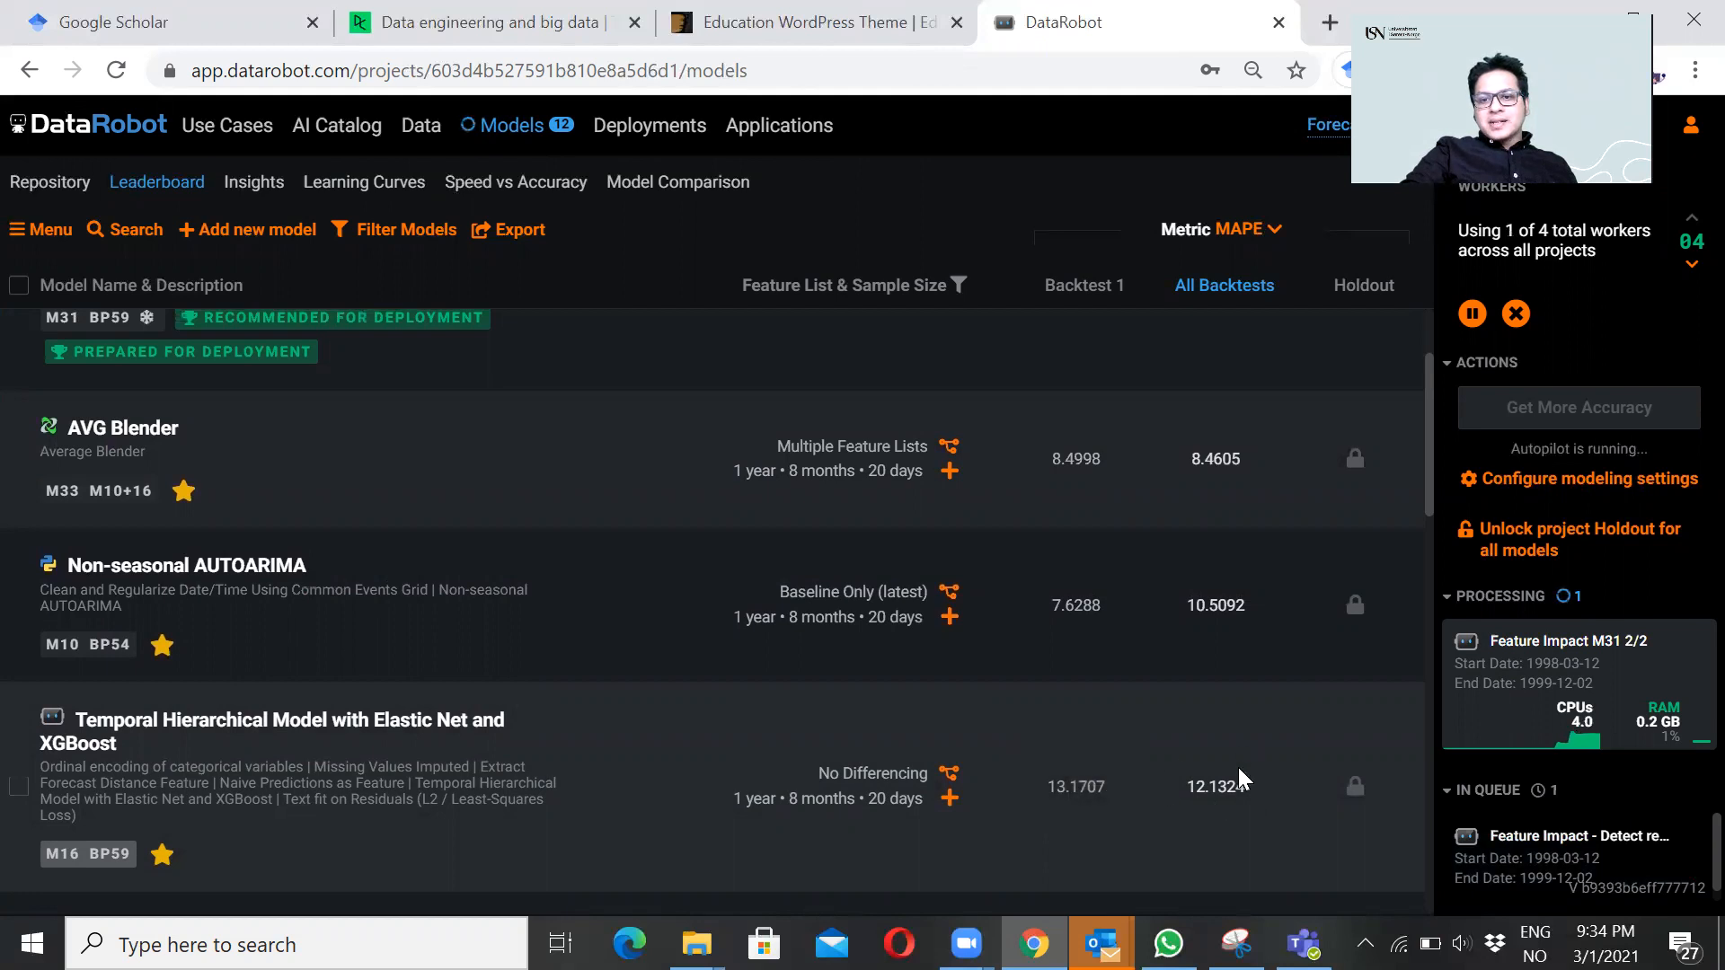
scroll(1238, 768, up, 1)
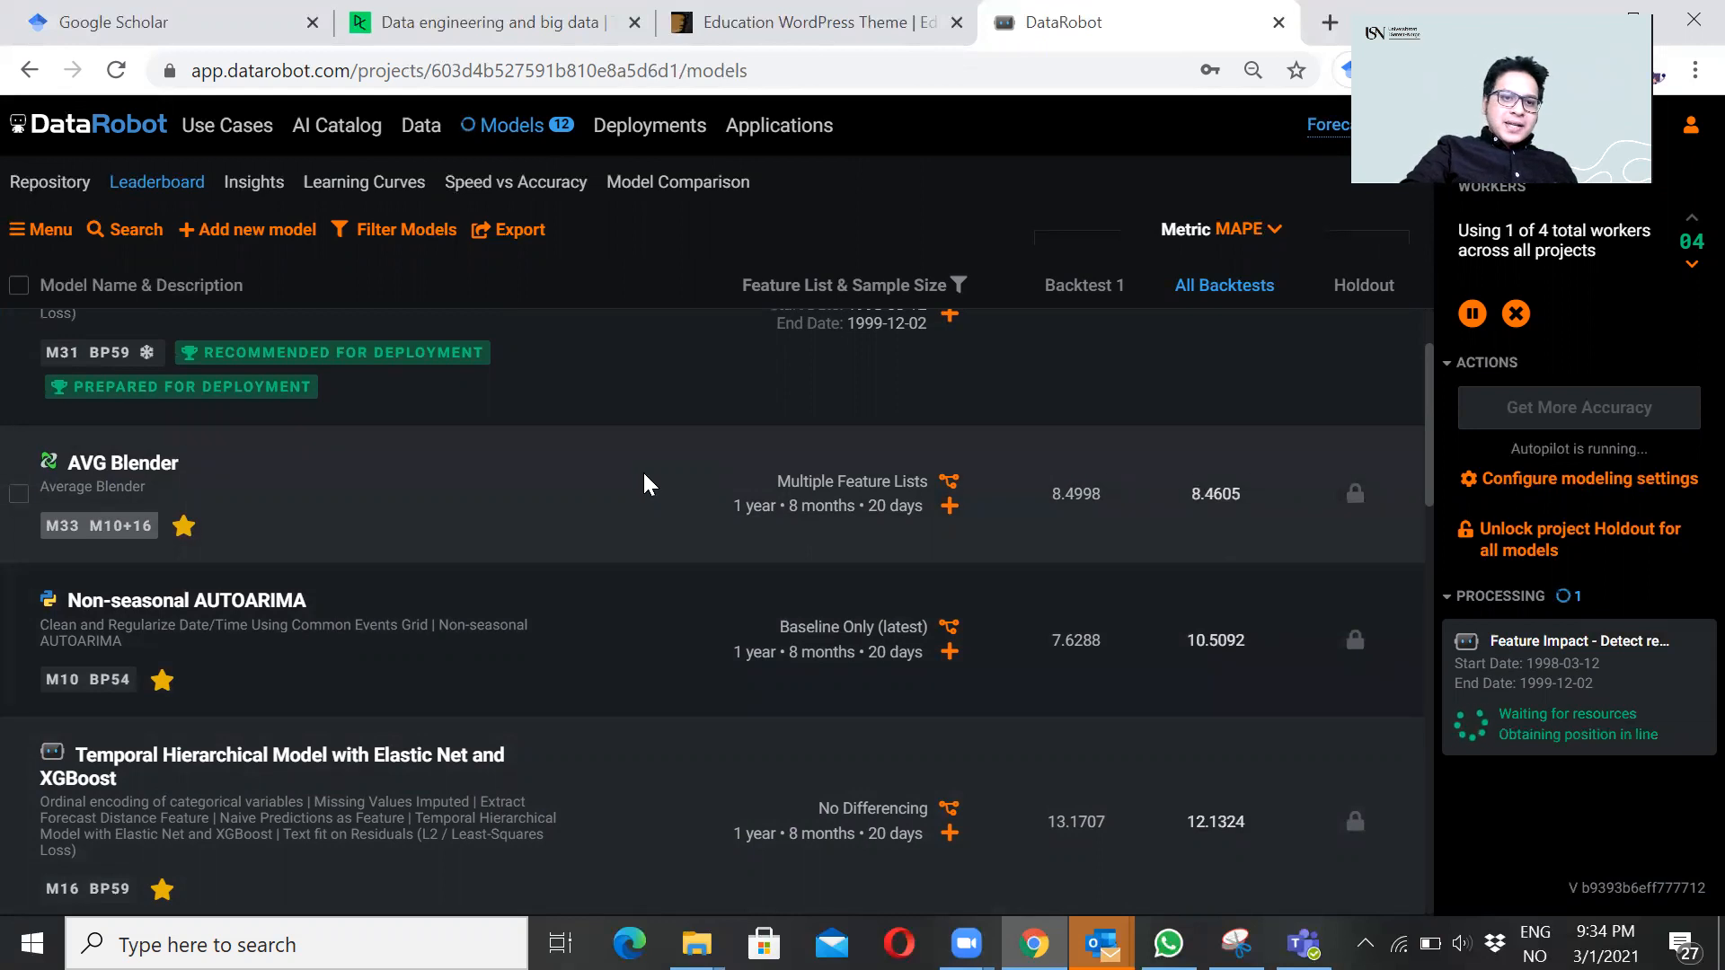
click(441, 499)
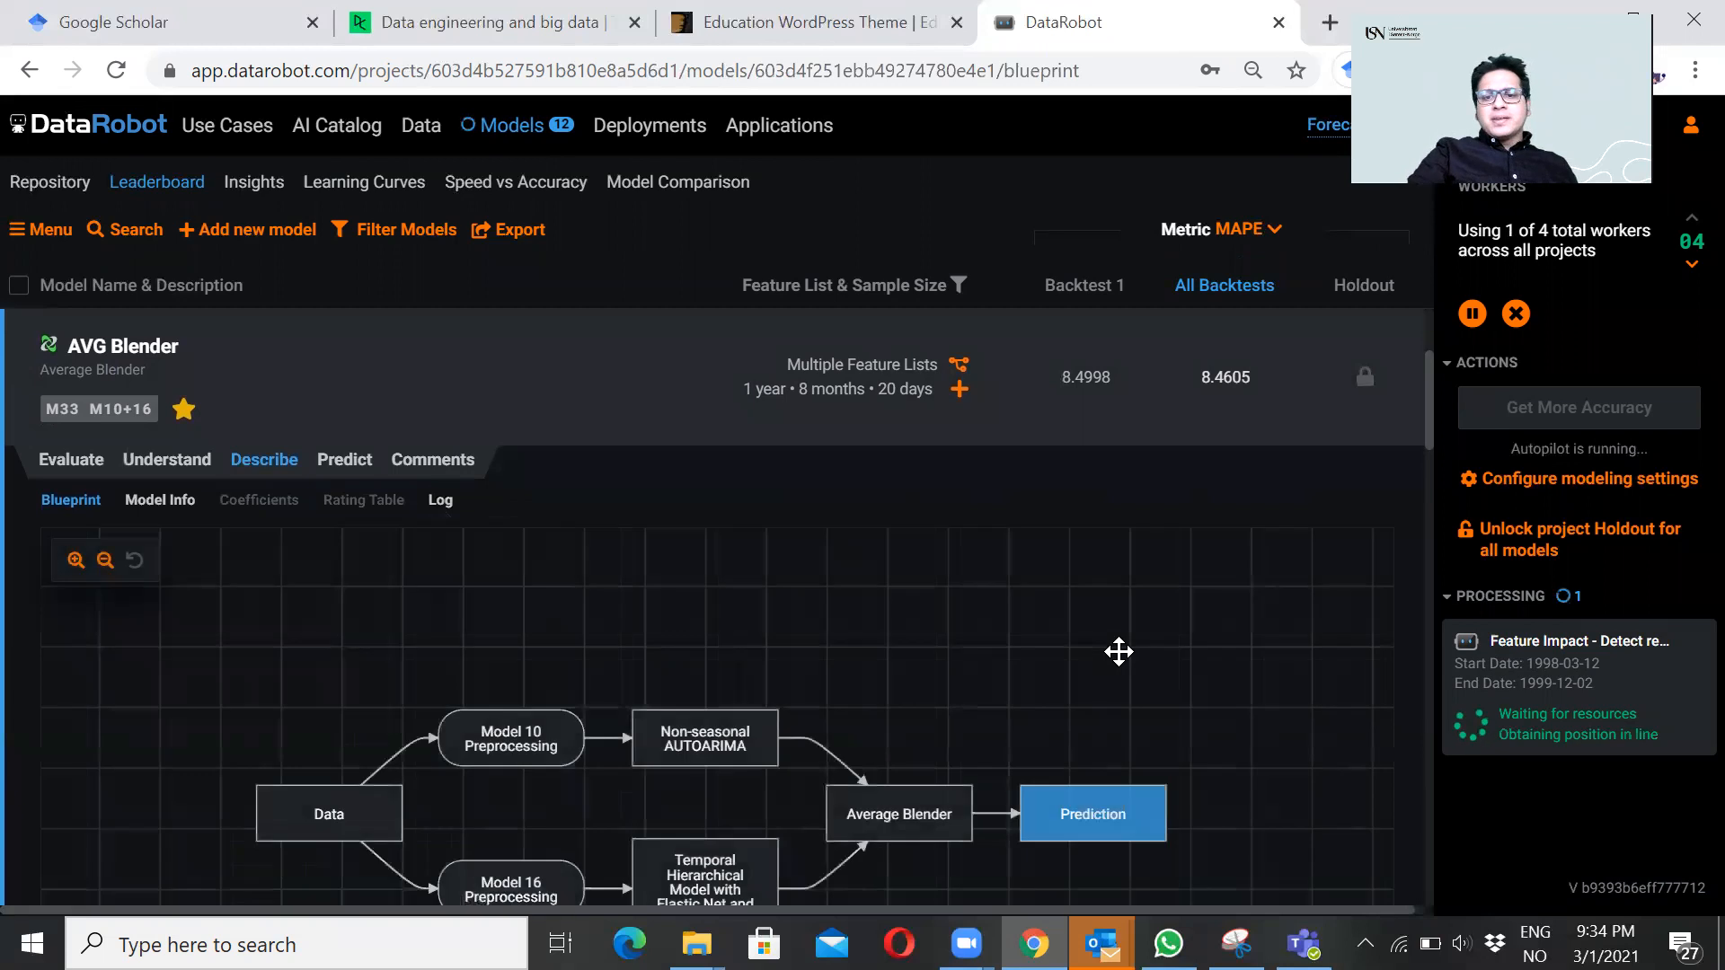
scroll(1119, 651, down, 1)
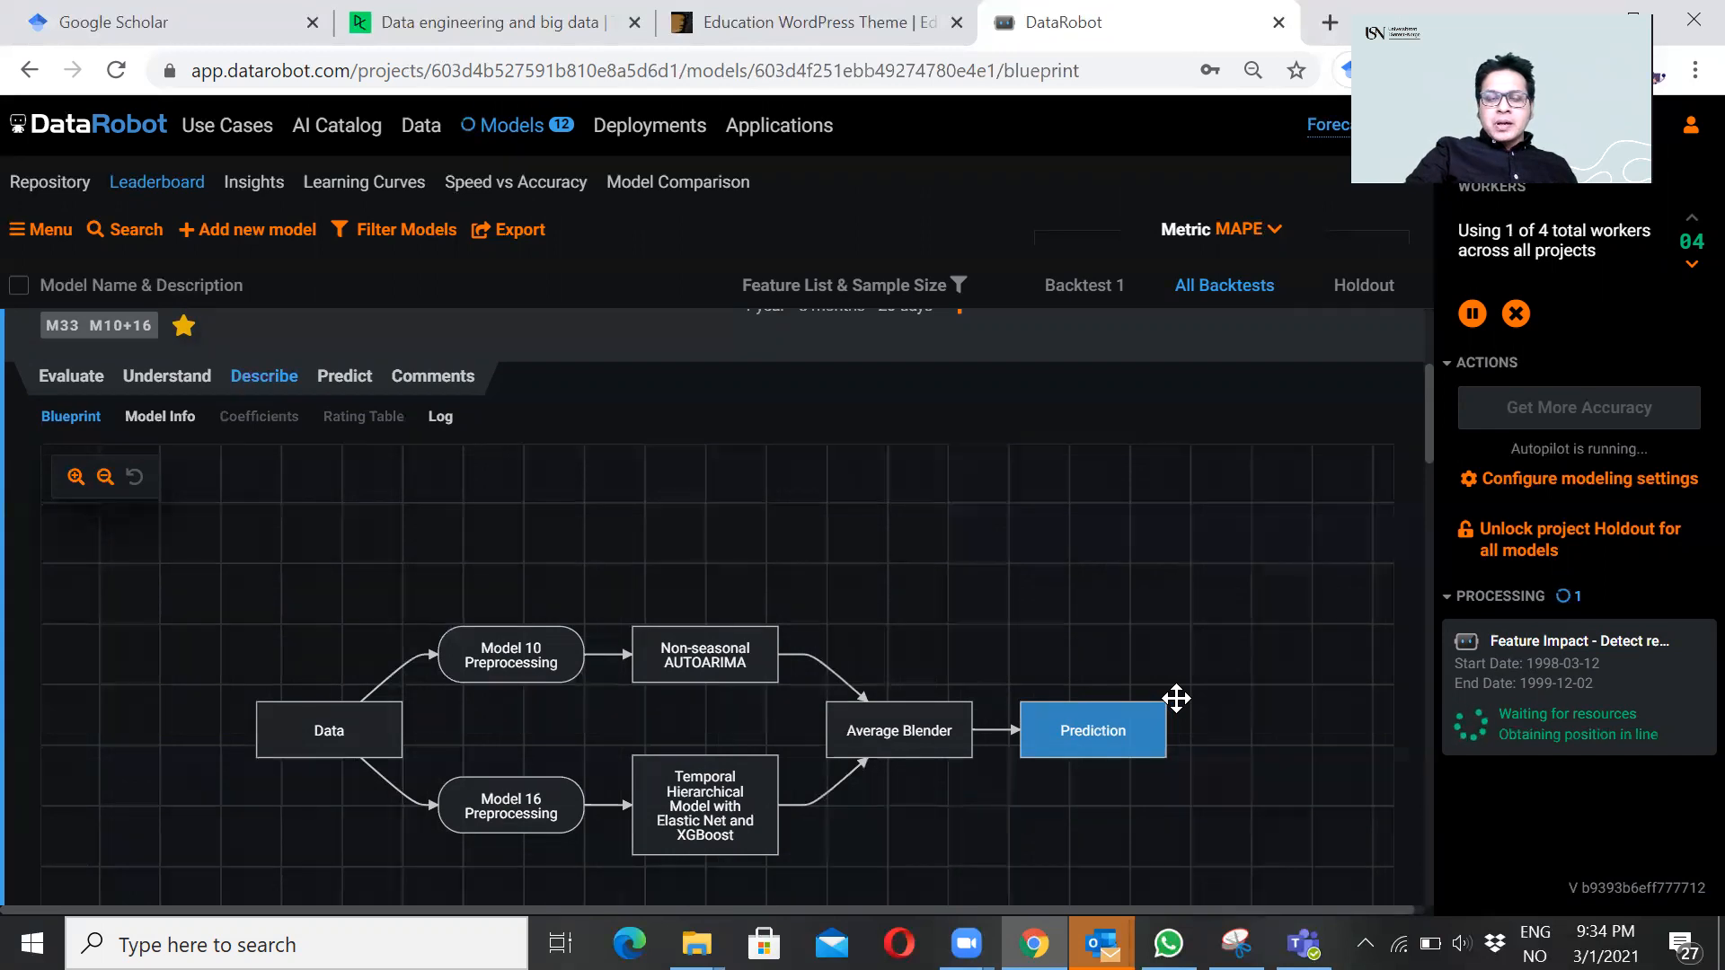
scroll(1083, 564, up, 2)
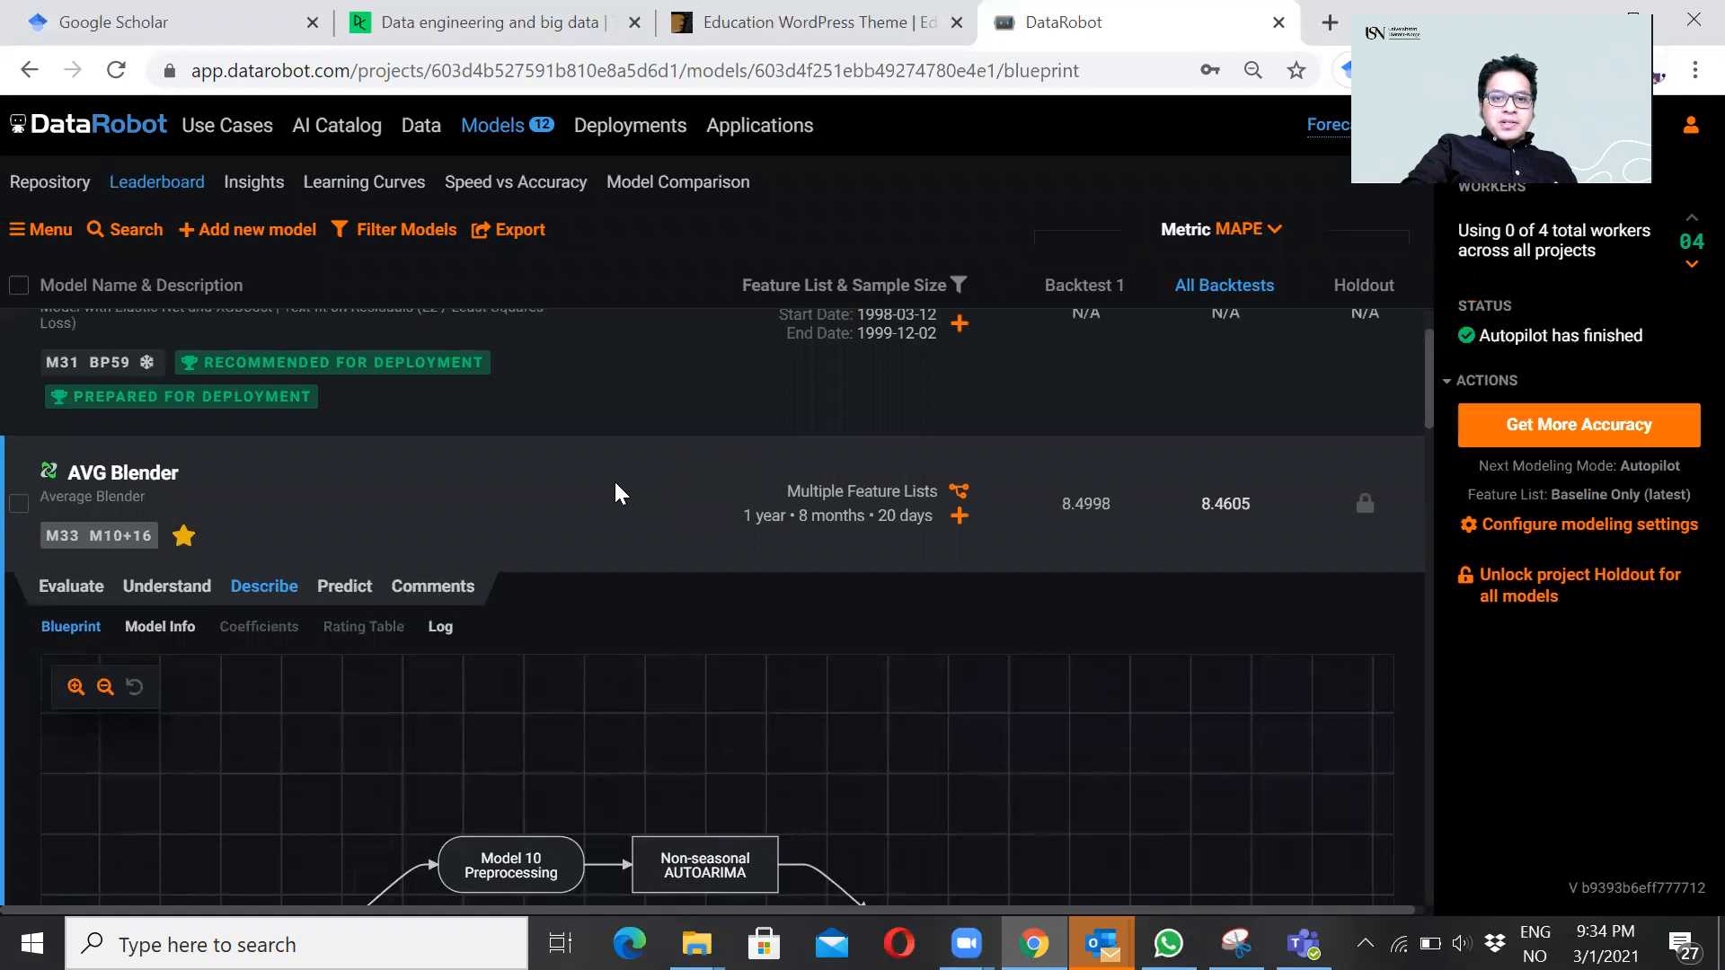
click(356, 541)
Step: Blend the M9 Temporal Hierarchical Model and the M11 AUTOARIMA with naive prediction offset using ENET Blend by Forecast Distance
scroll(354, 542, down, 3)
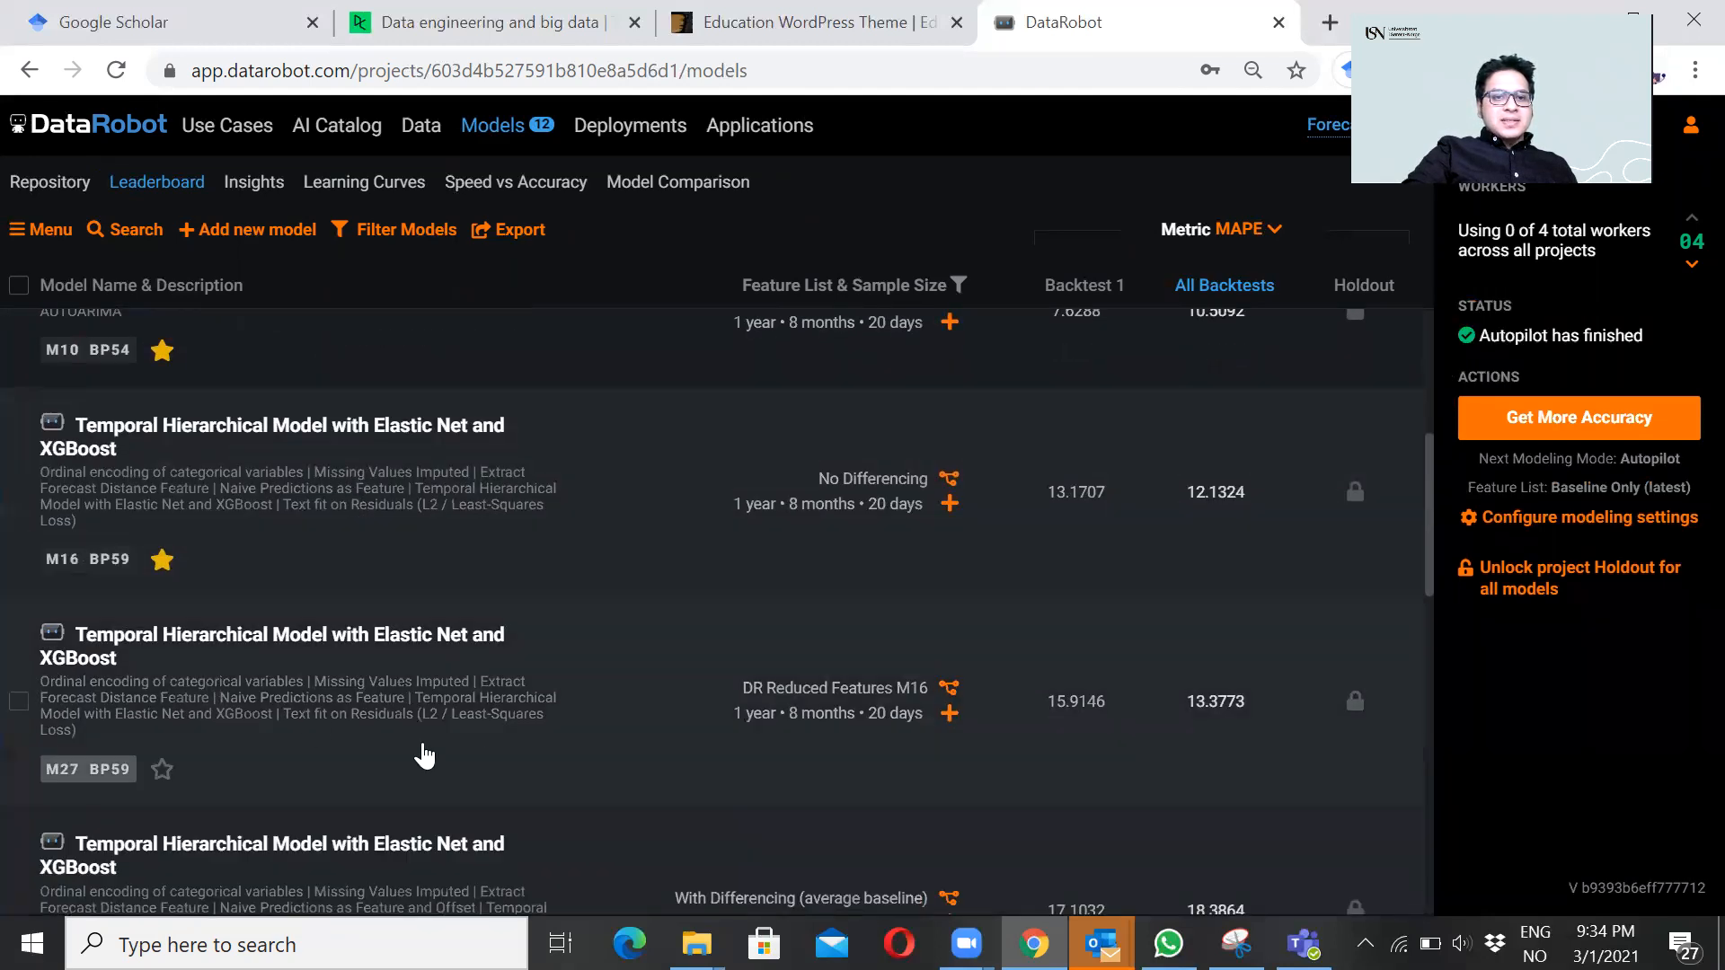
scroll(488, 763, down, 3)
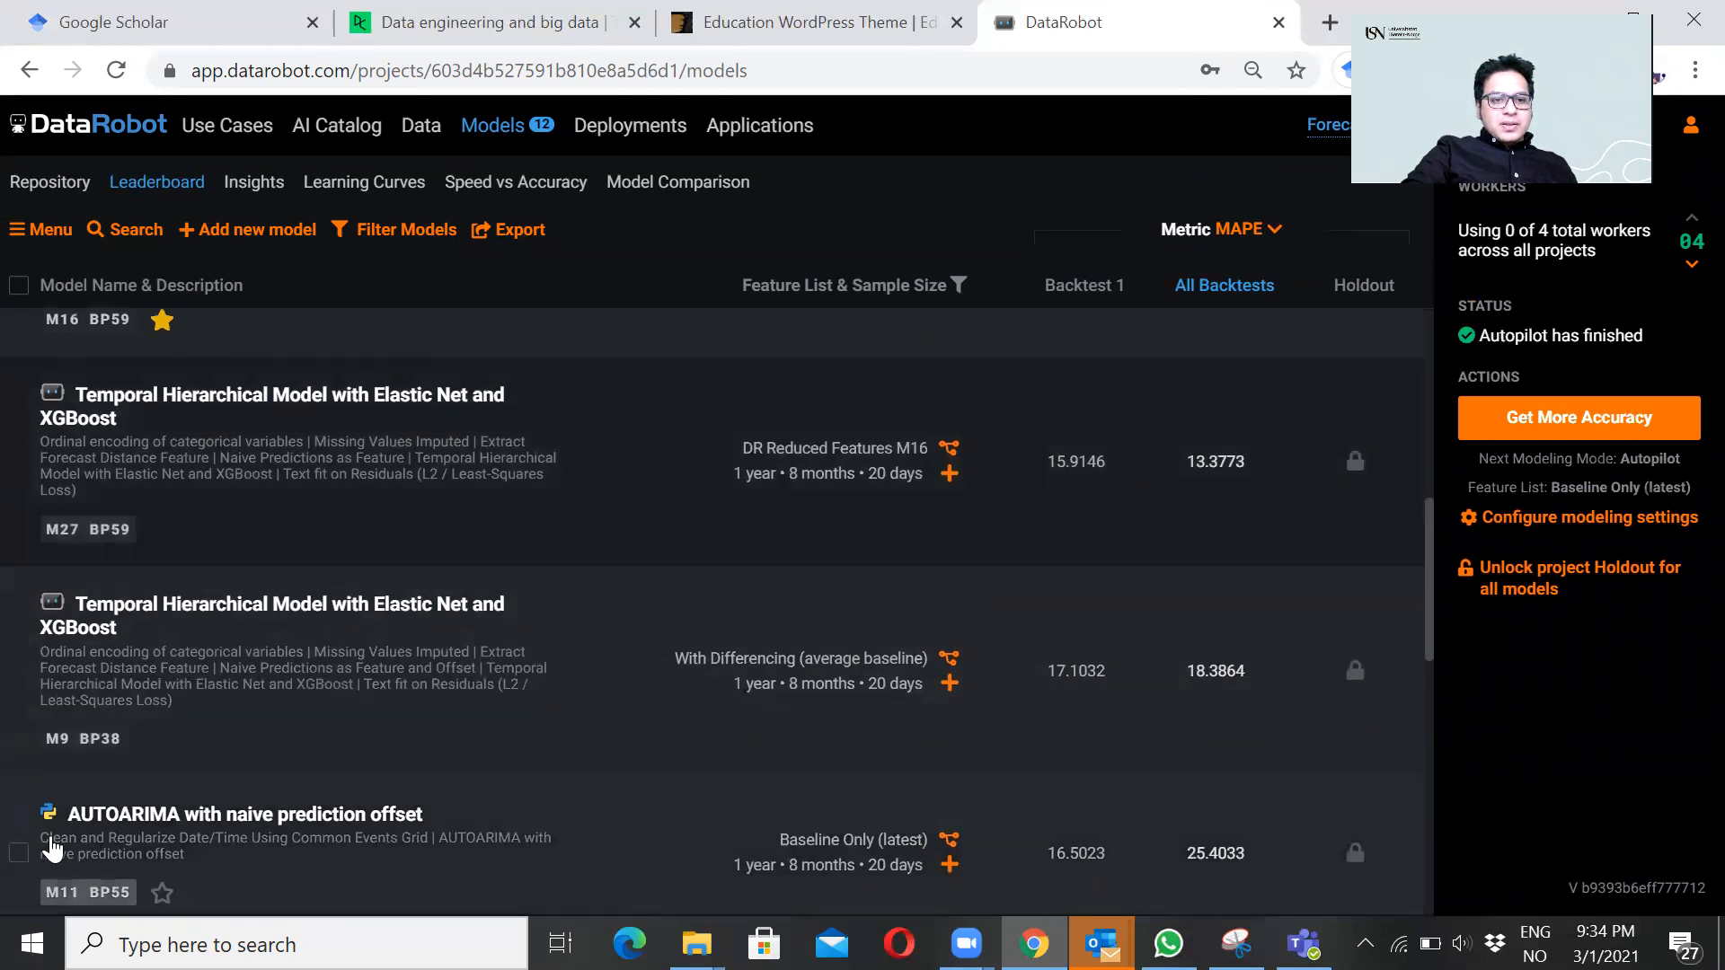
click(18, 852)
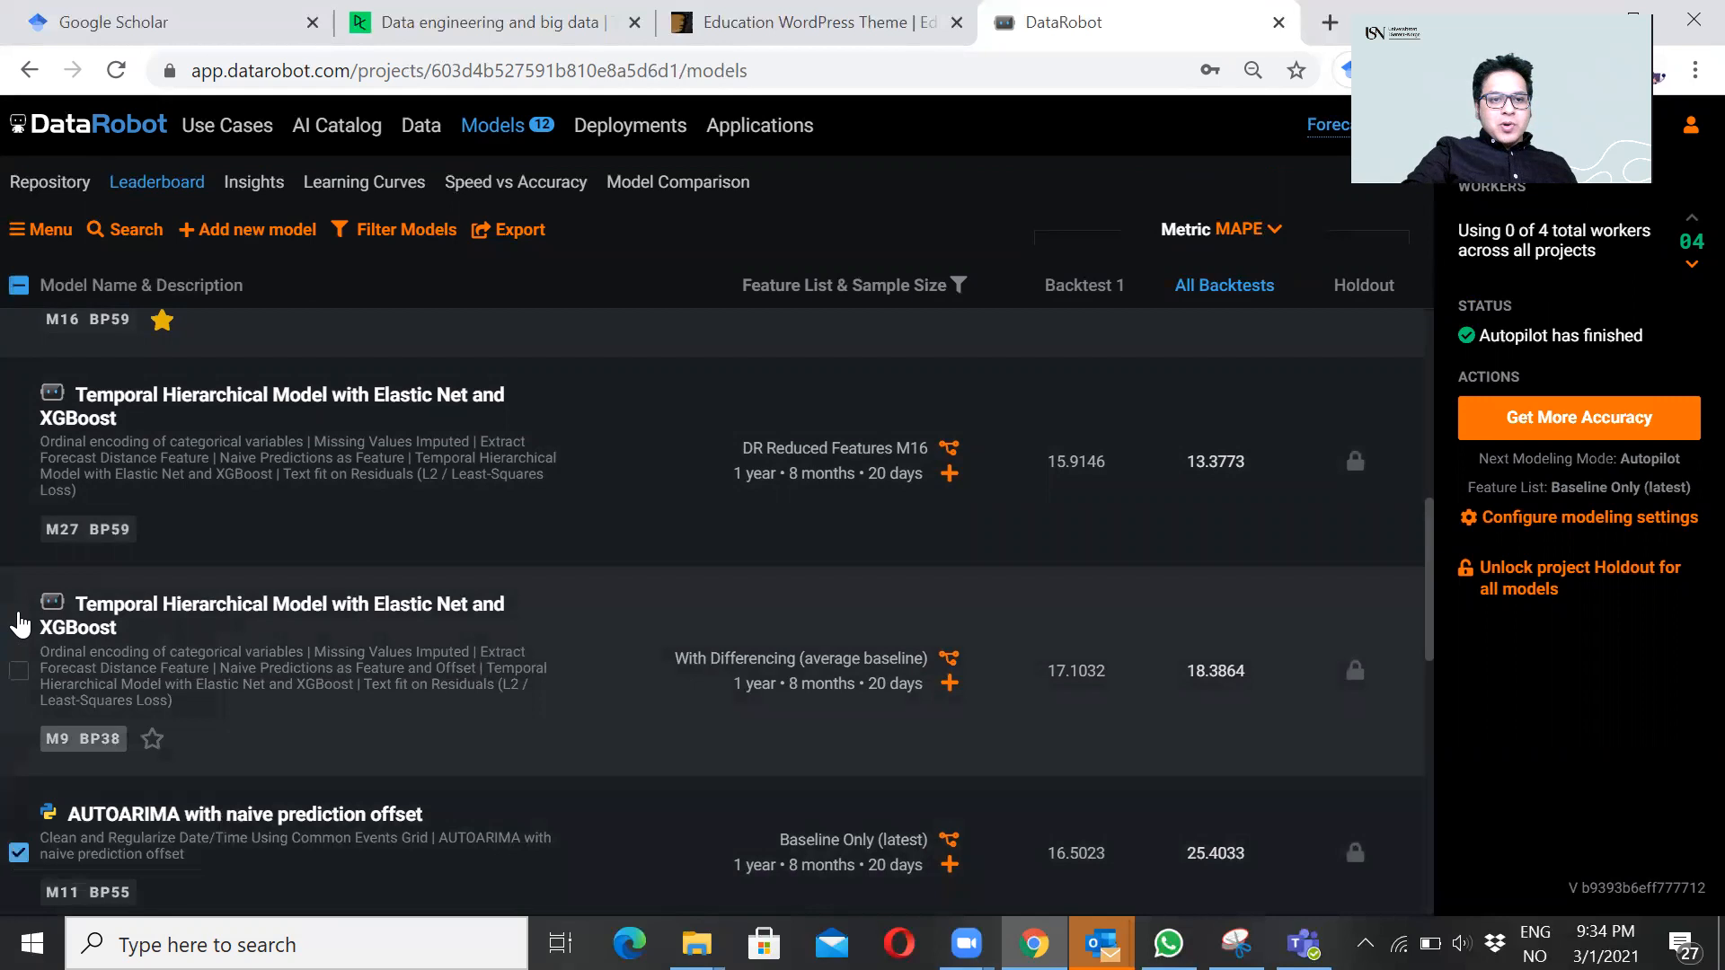
click(20, 674)
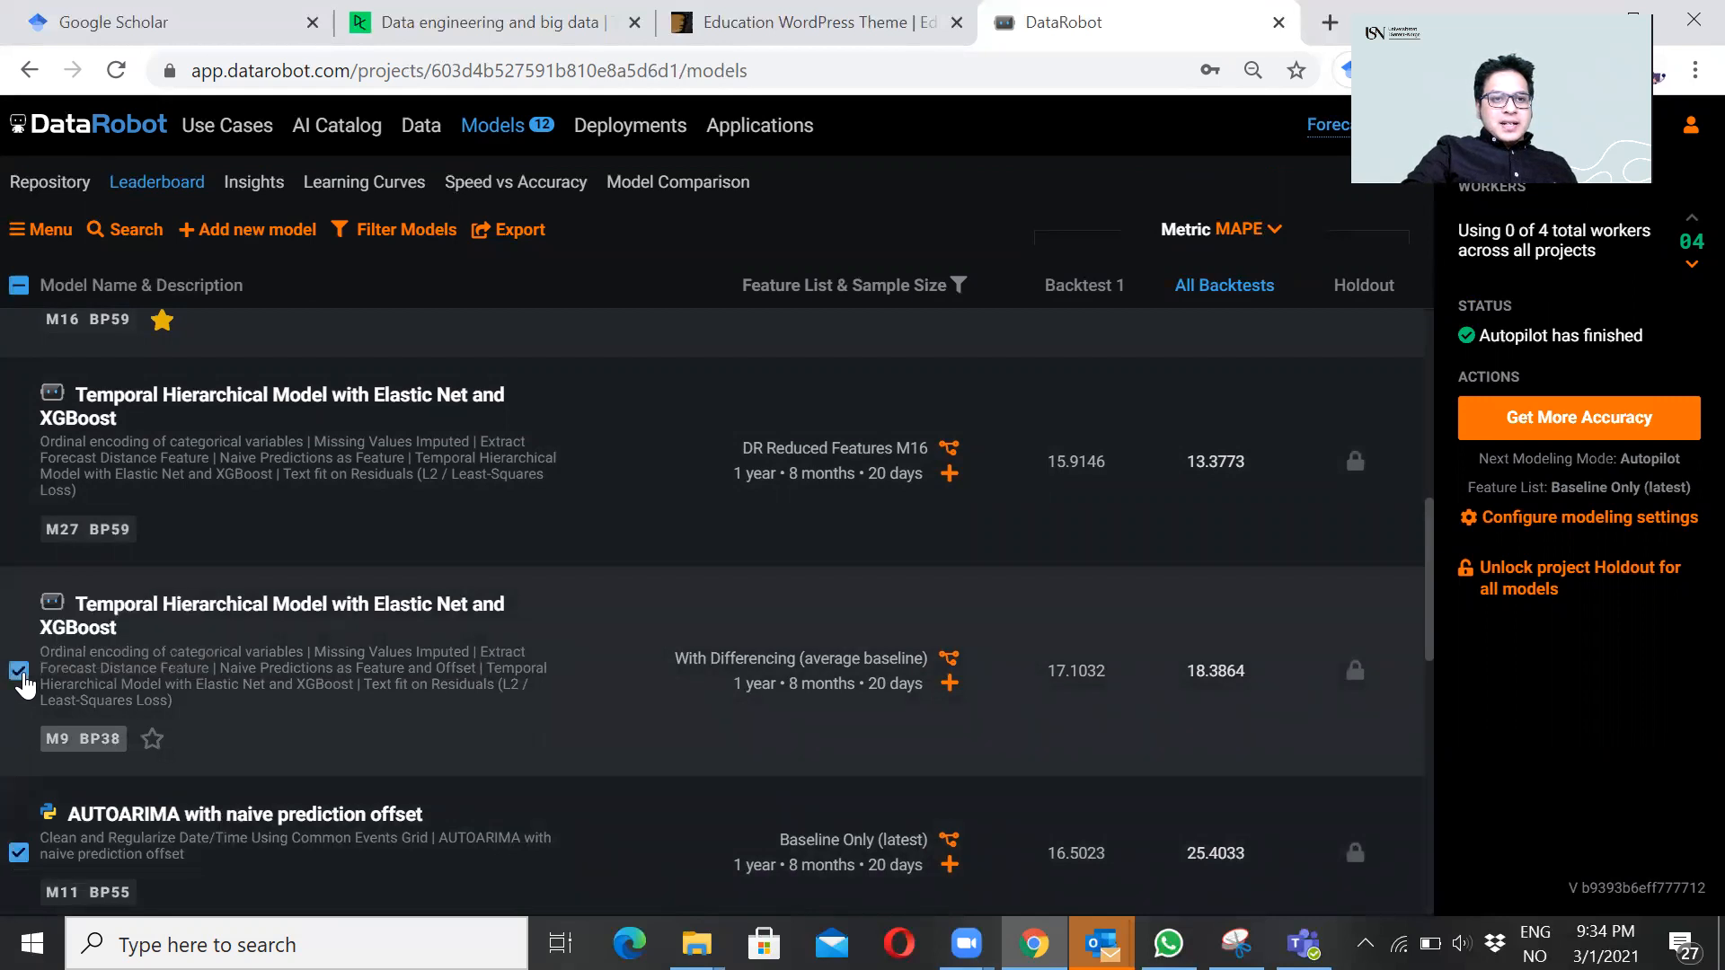
click(55, 236)
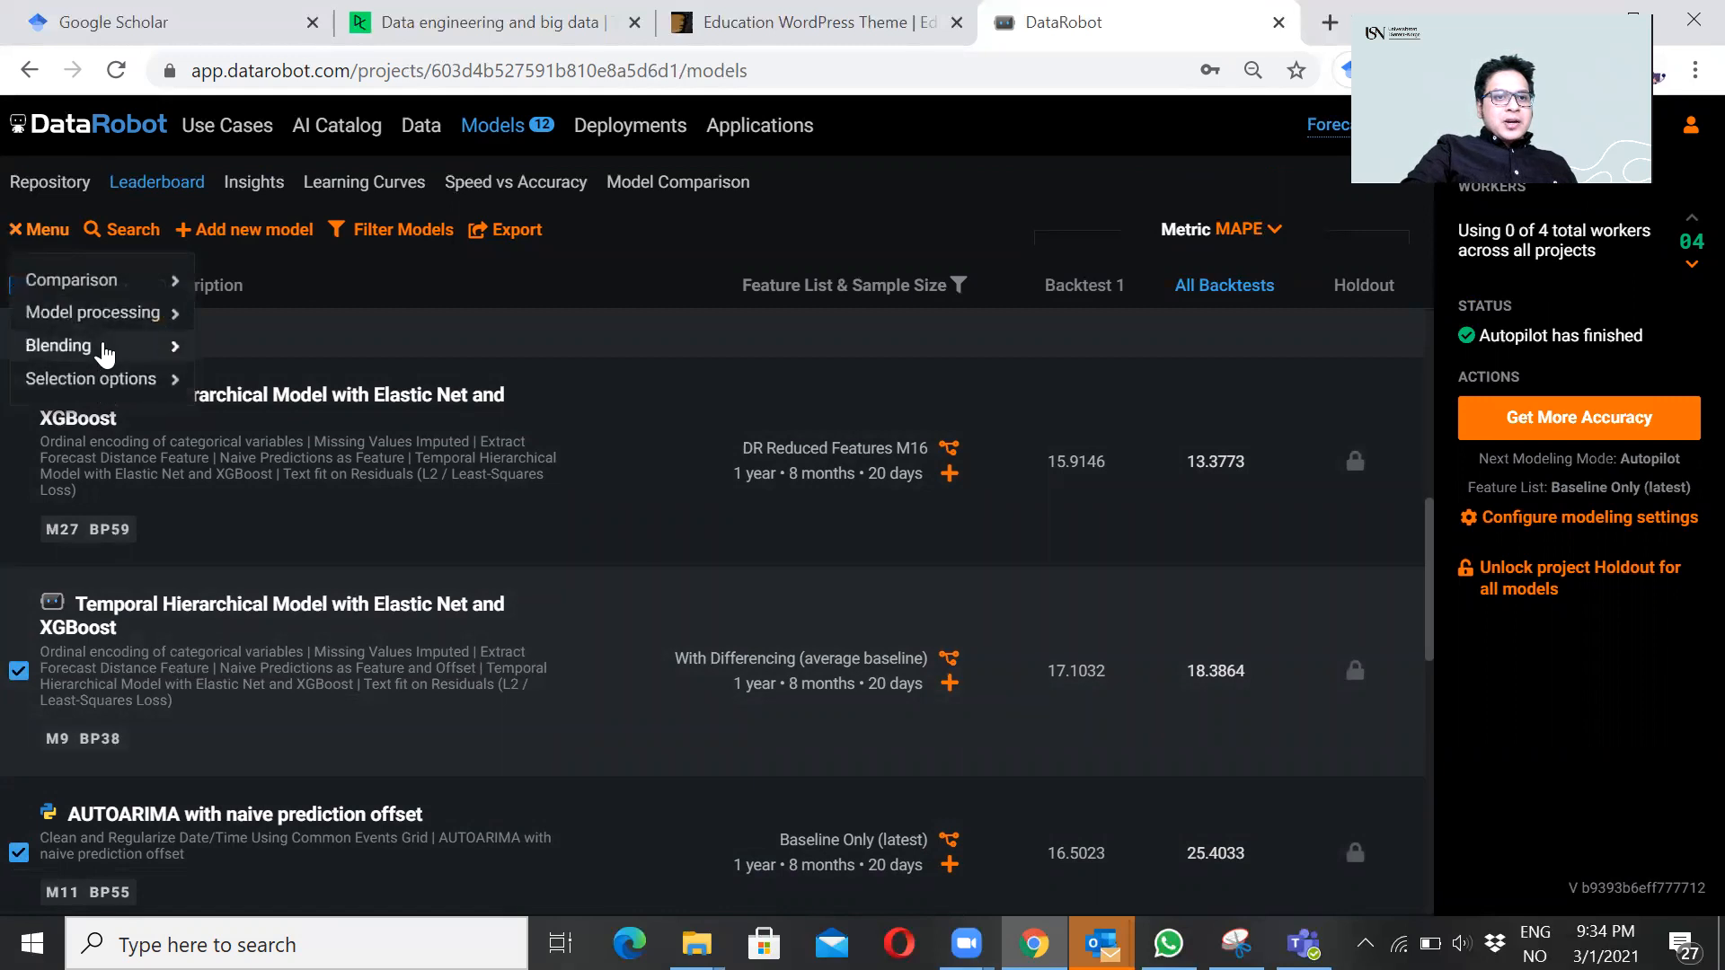
mouse_move(106, 347)
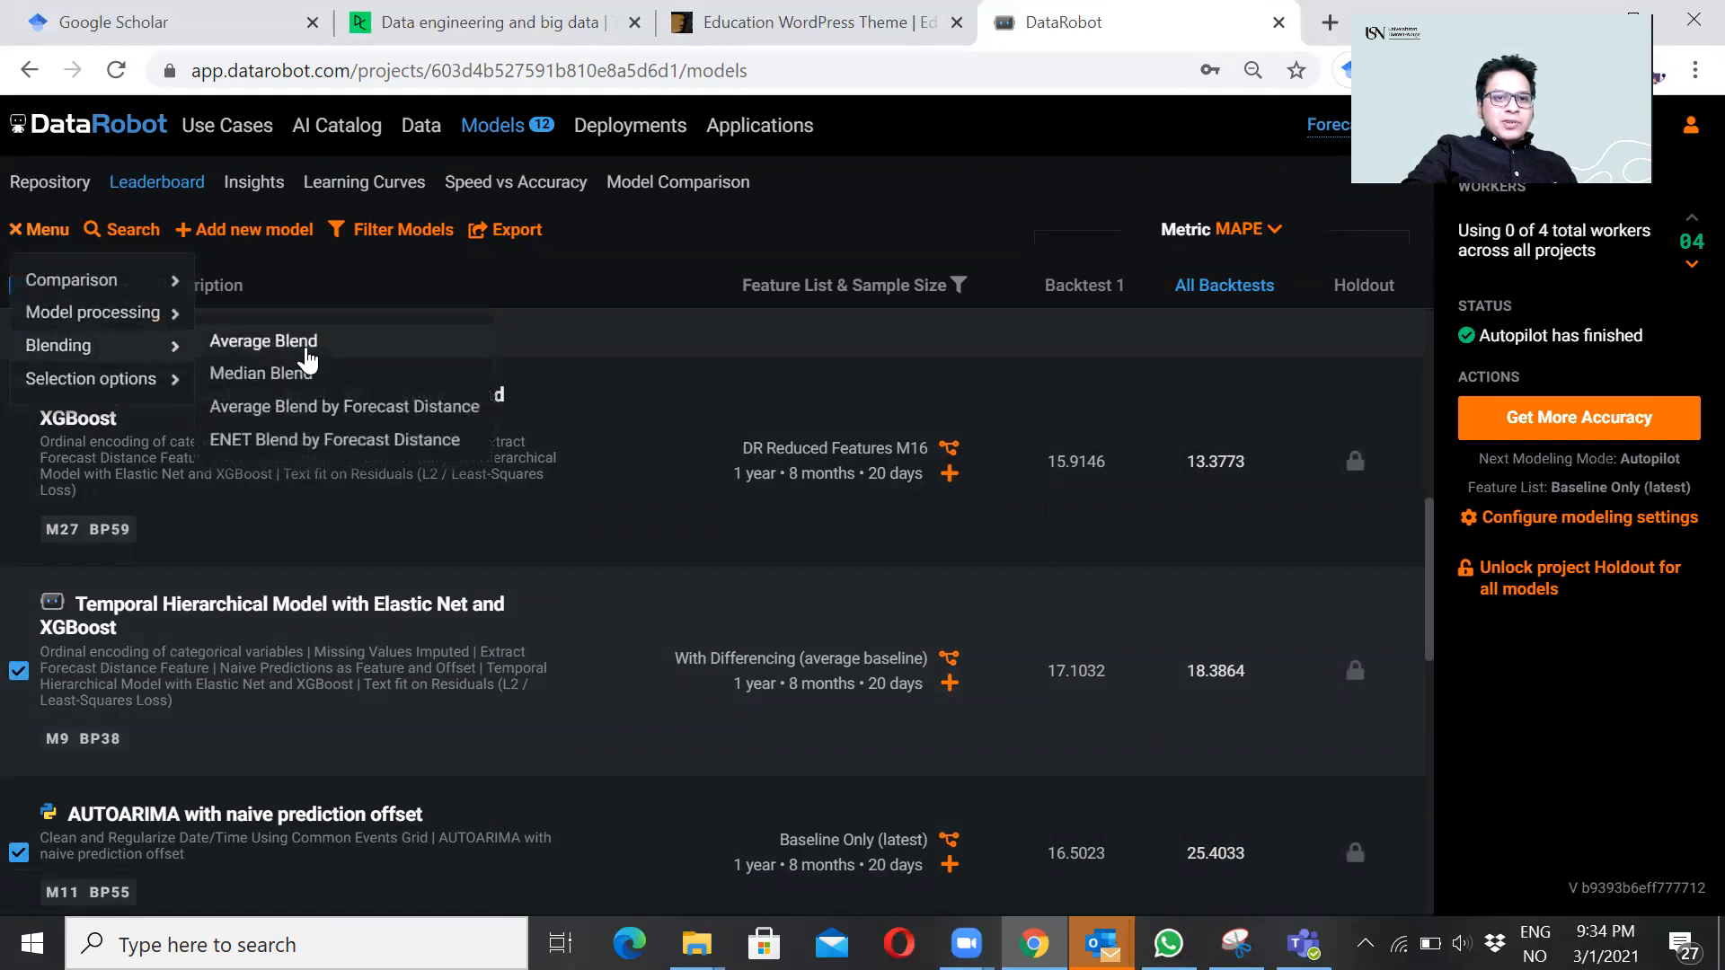
click(366, 456)
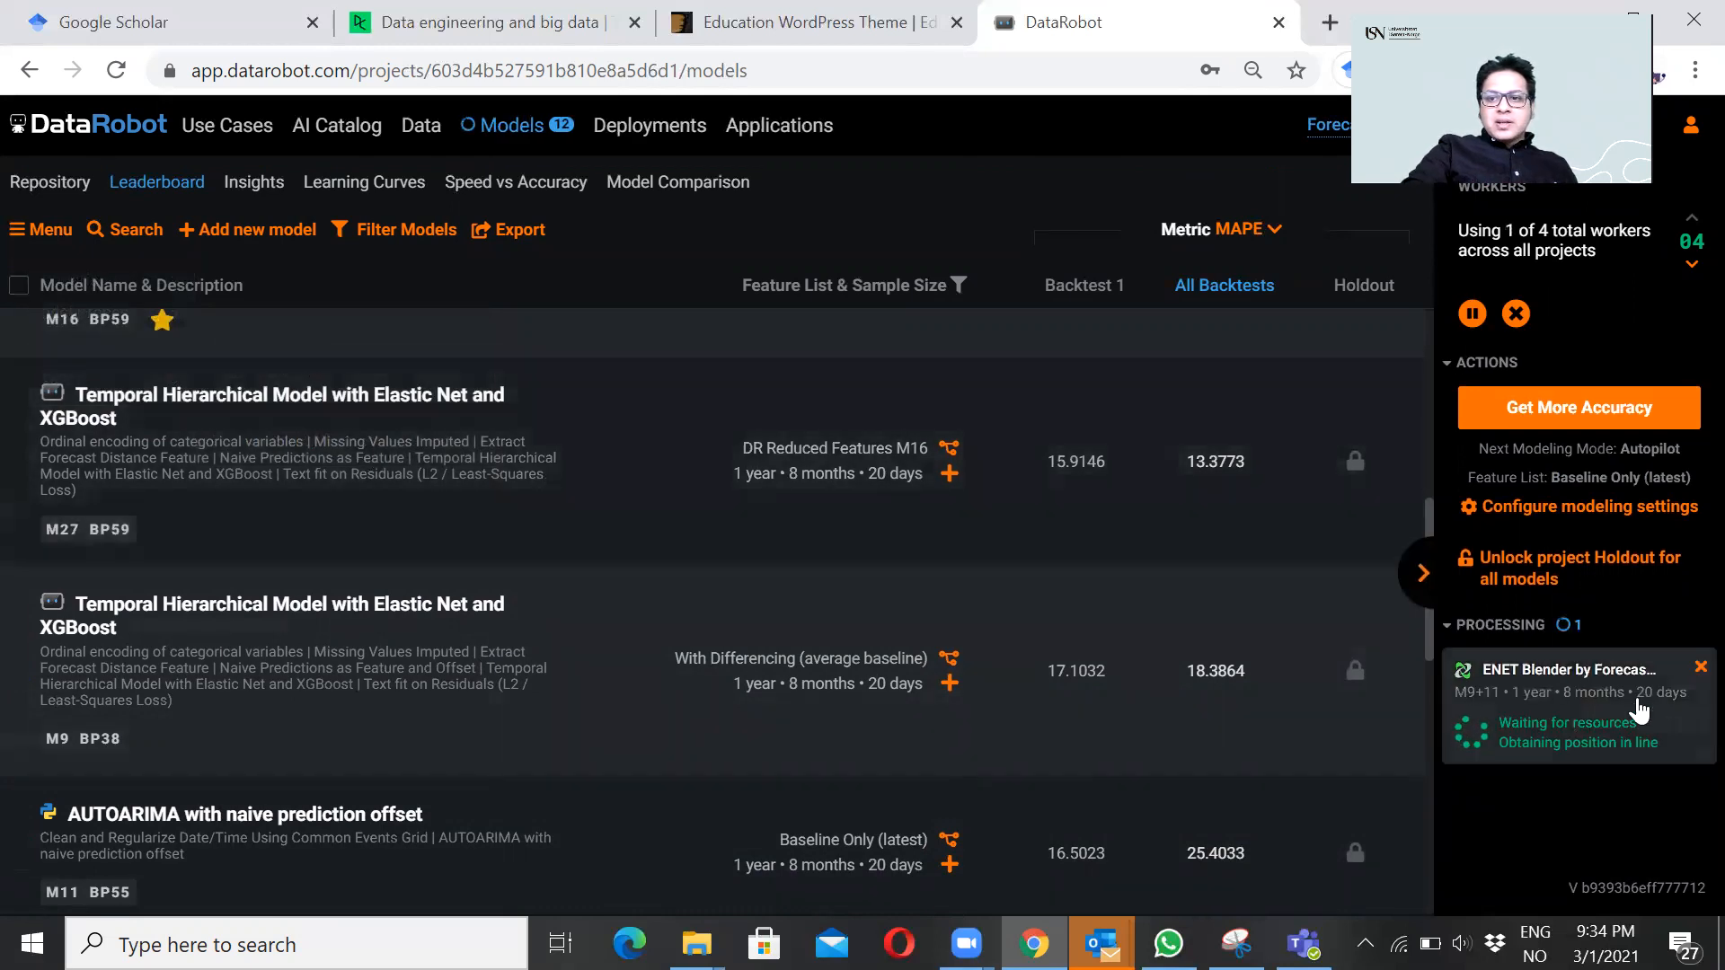
Step: Open the Make Predictions page of the starred Non-seasonal AUTOARIMA (M10) model
scroll(585, 596, up, 8)
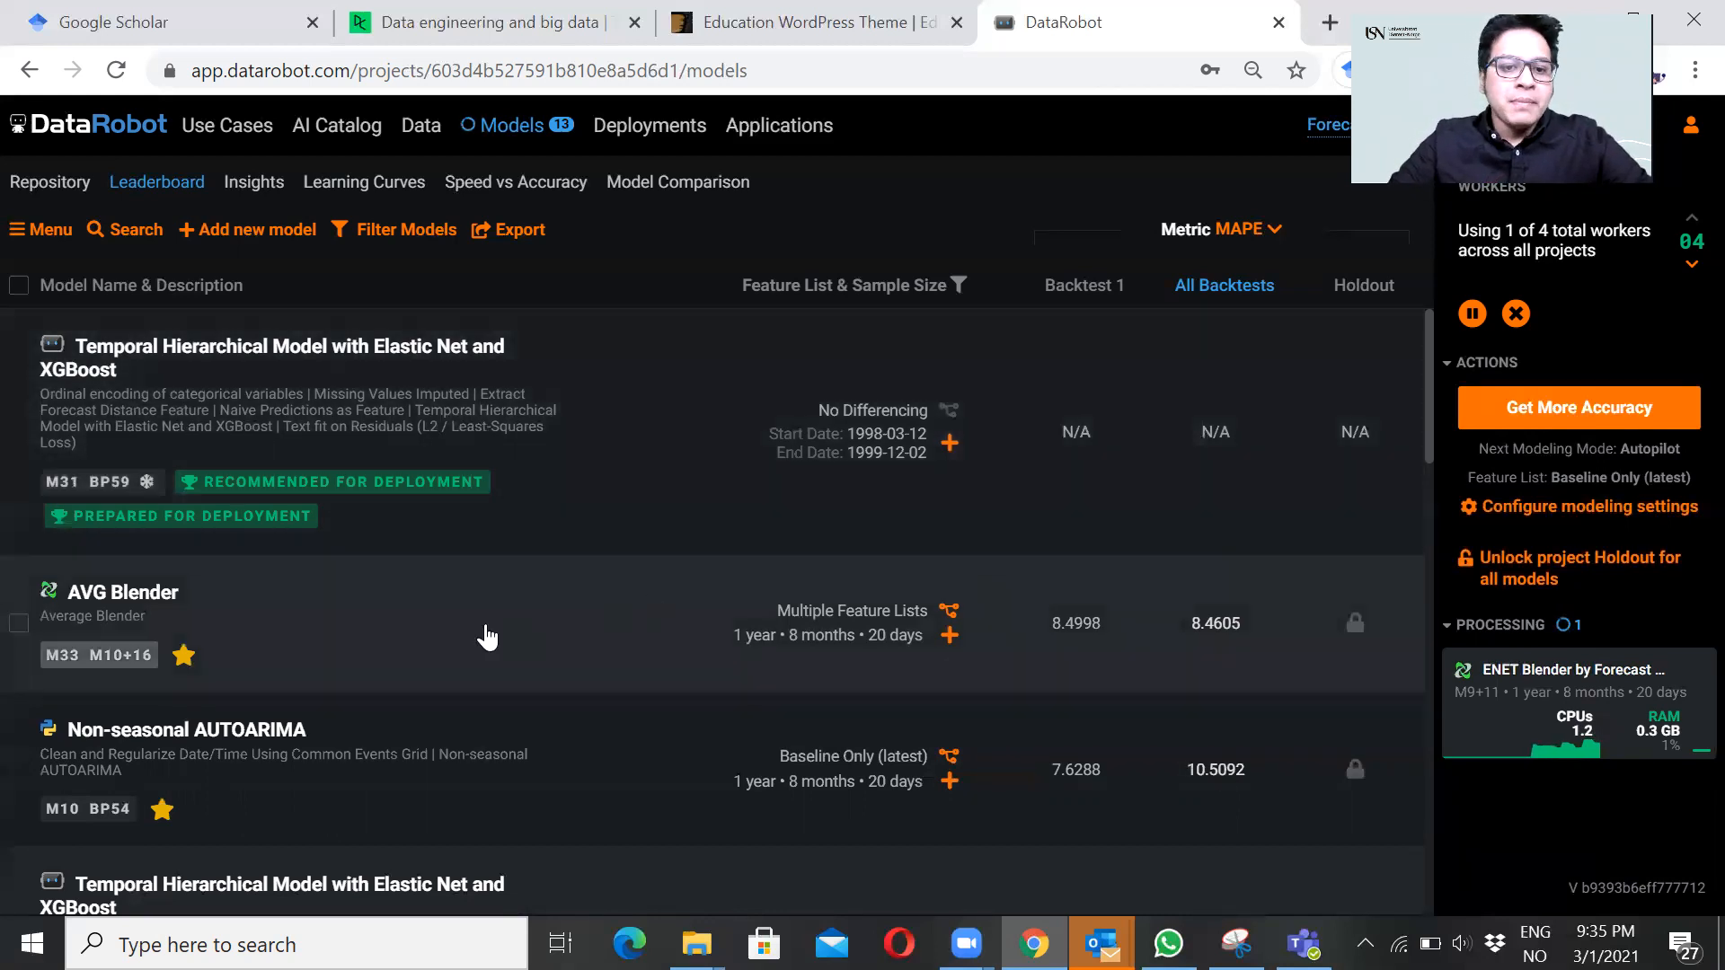
scroll(486, 636, down, 3)
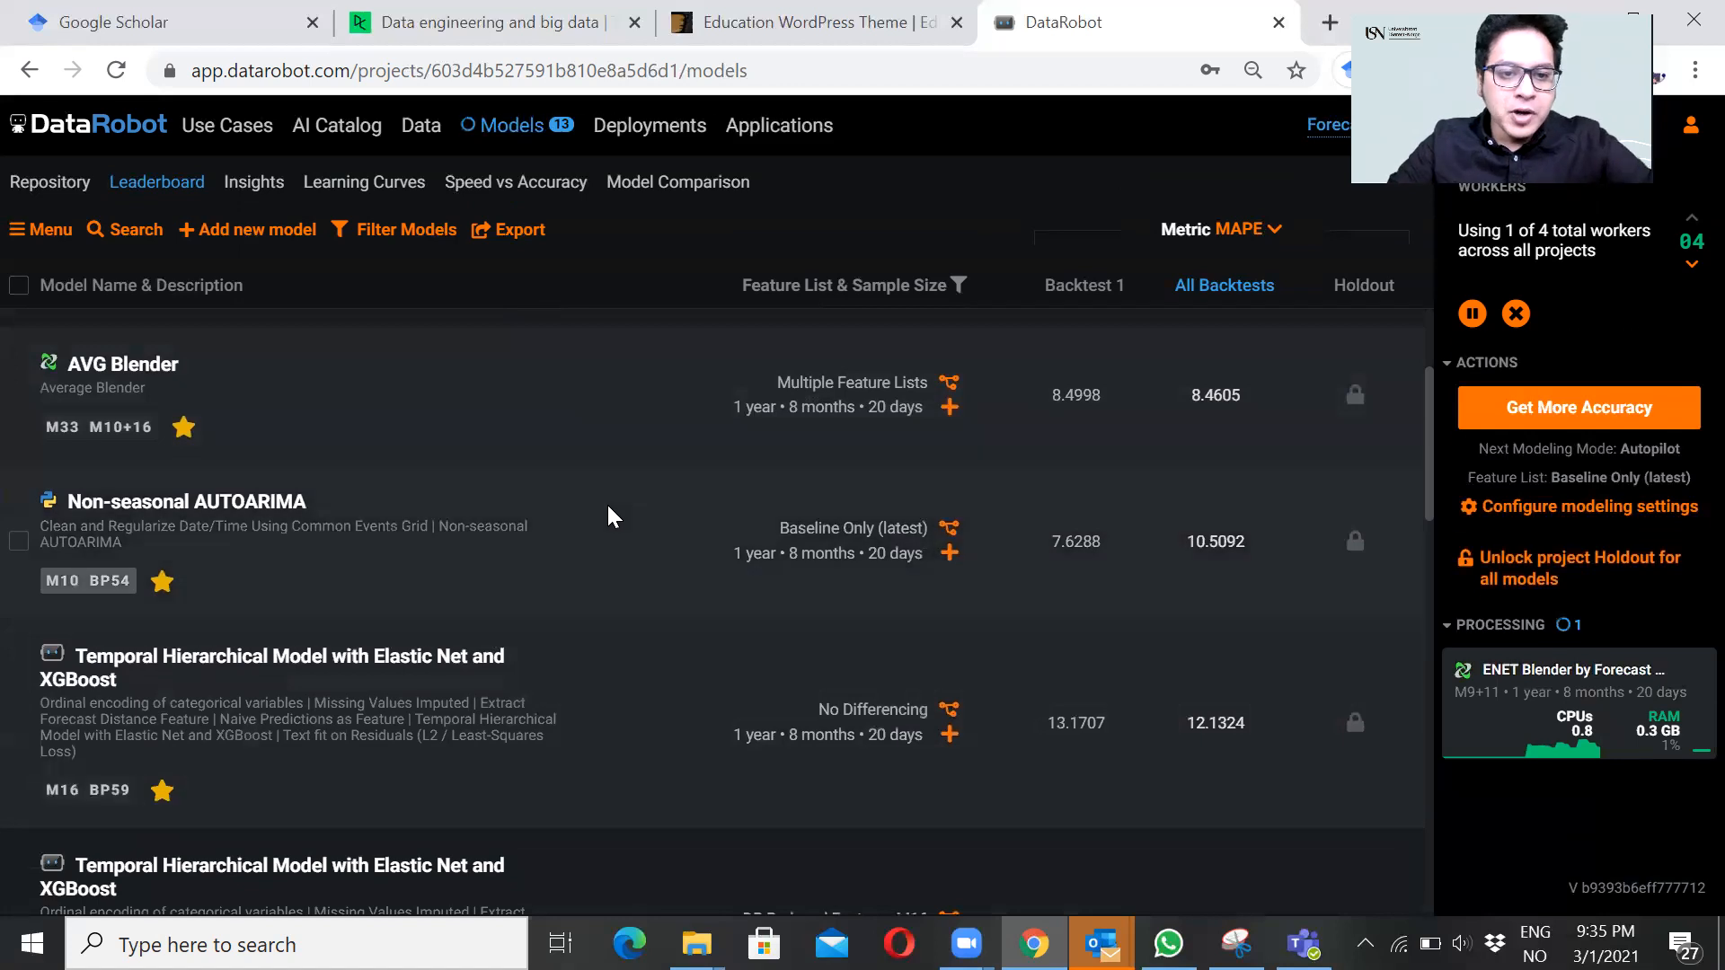
click(488, 534)
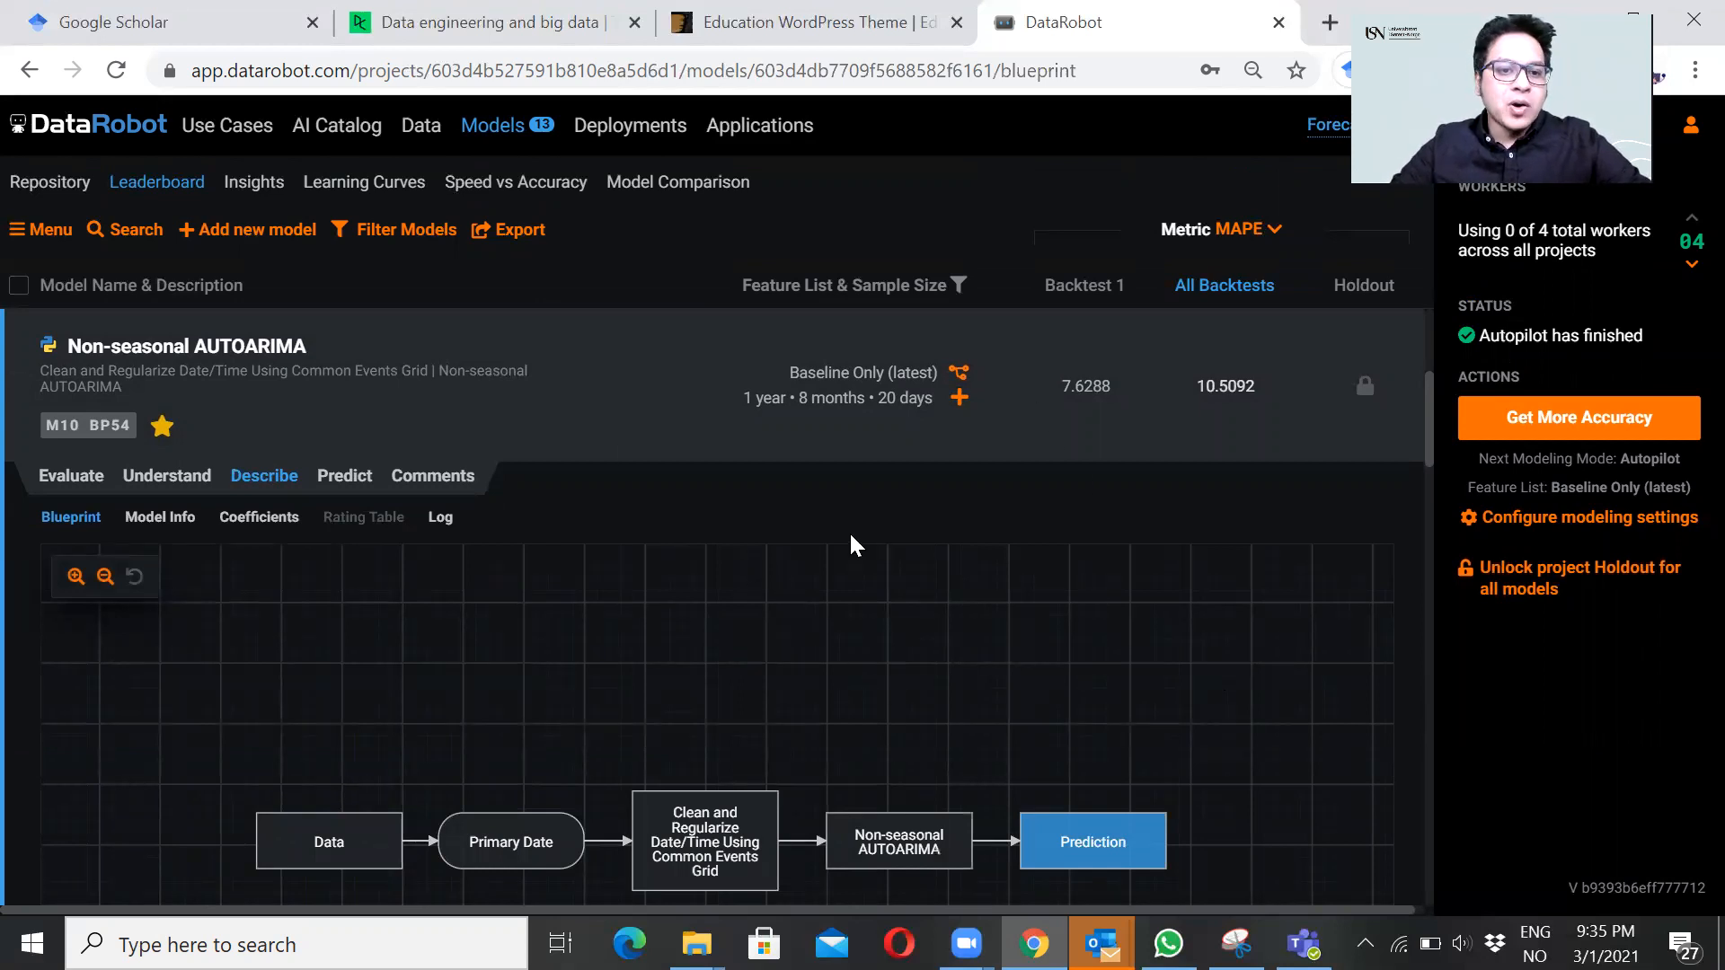
mouse_move(342, 476)
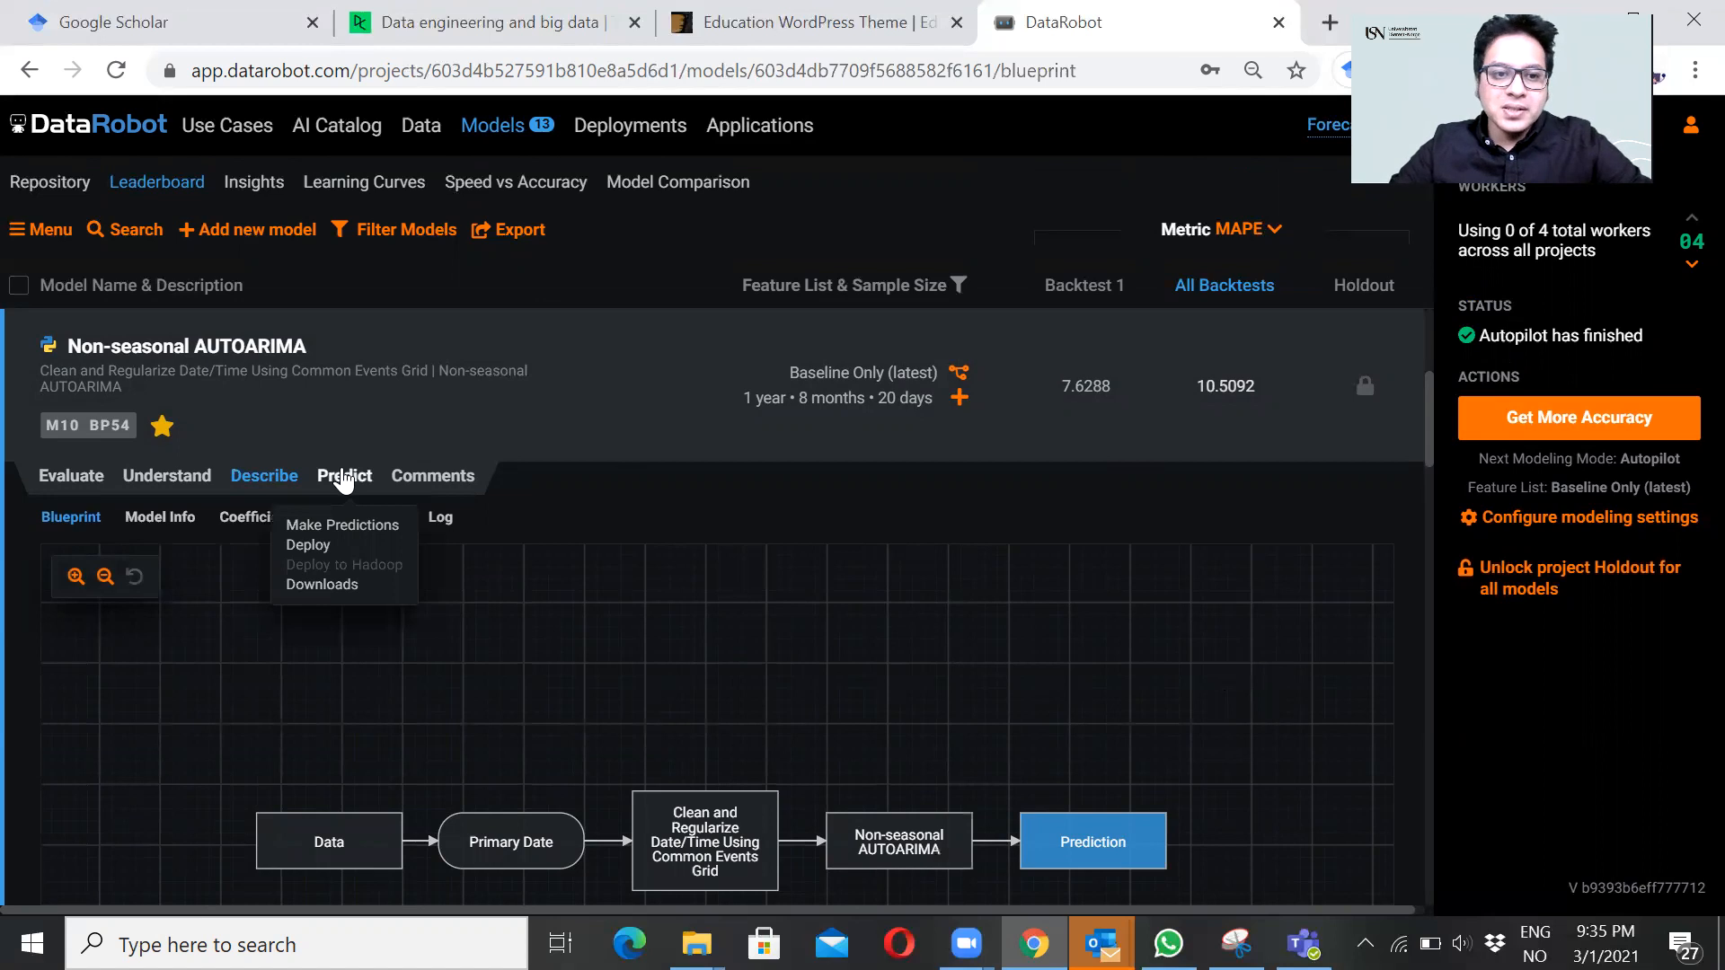
click(342, 478)
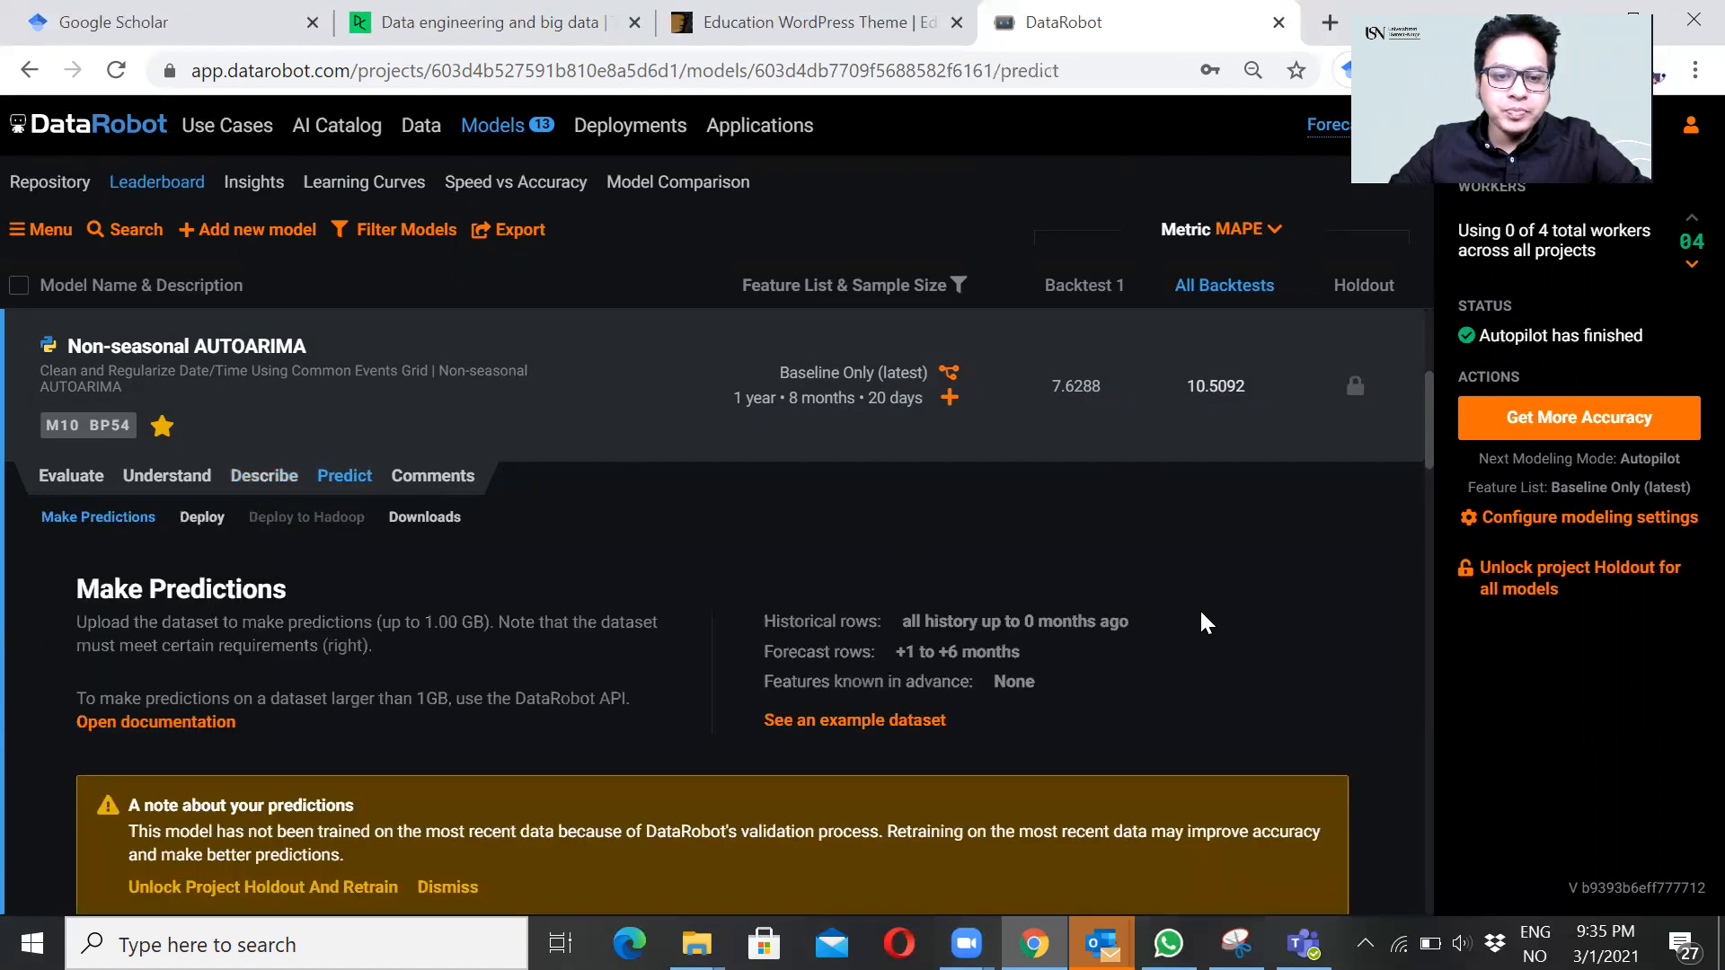
Step: Unlock the project holdout and retrain the Non-seasonal AUTOARIMA model on the most recent data
scroll(1200, 611, down, 3)
scroll(1202, 614, up, 1)
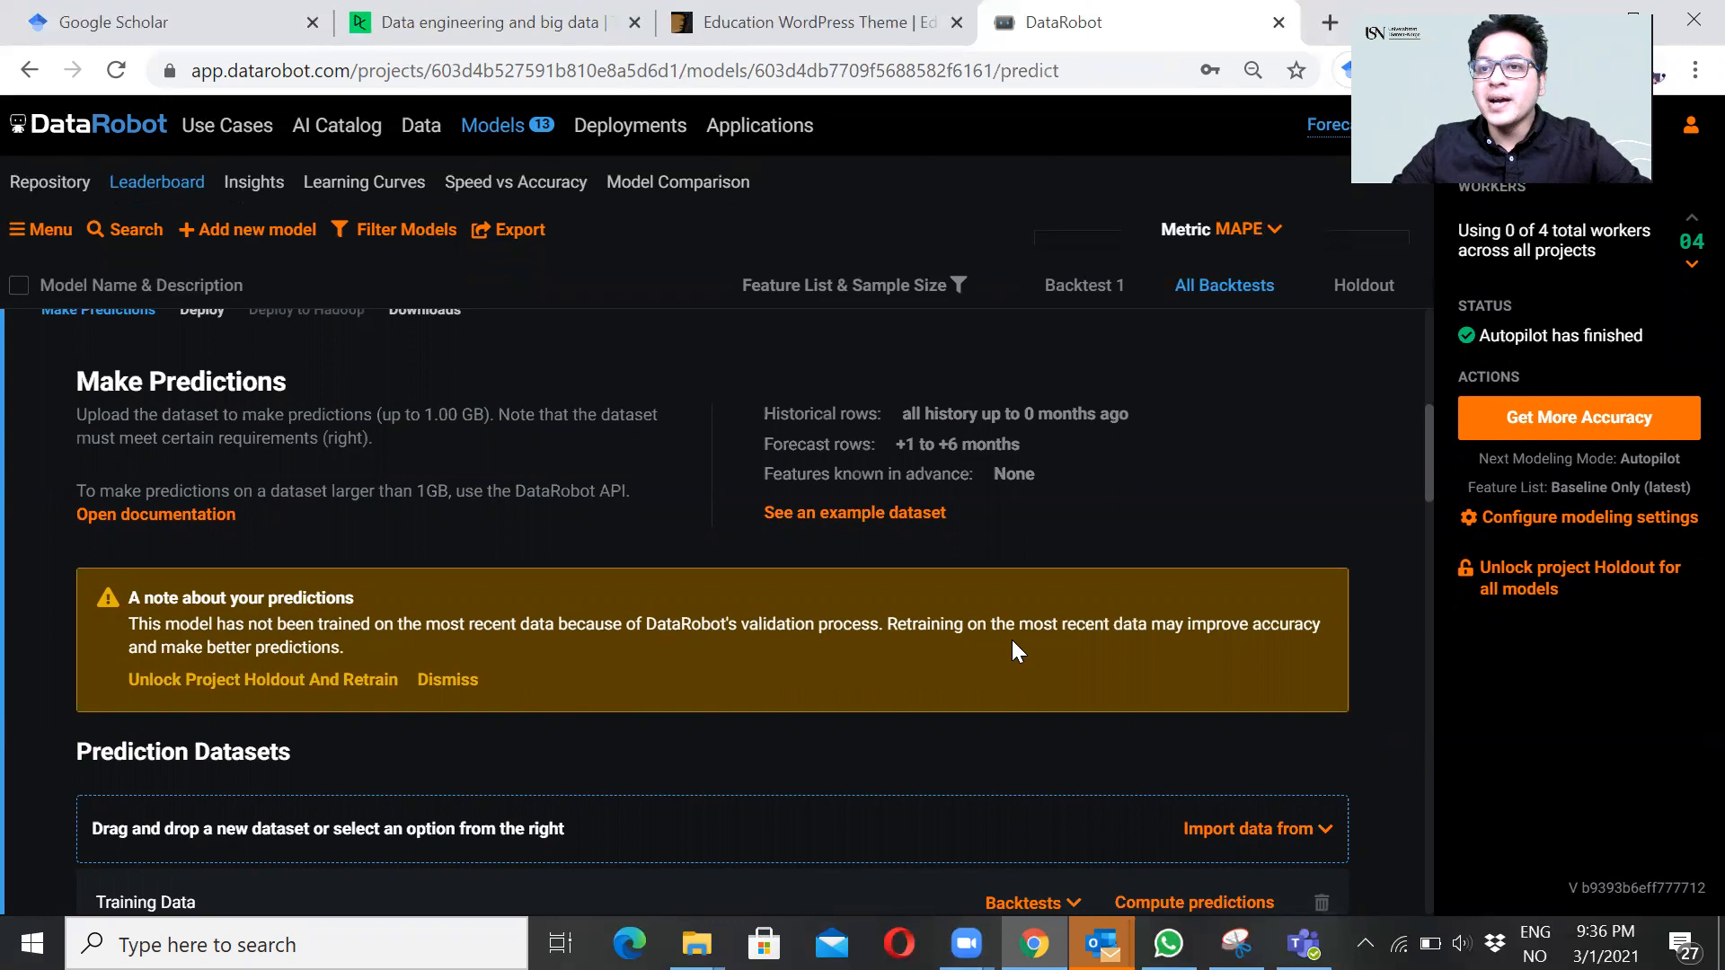
click(197, 681)
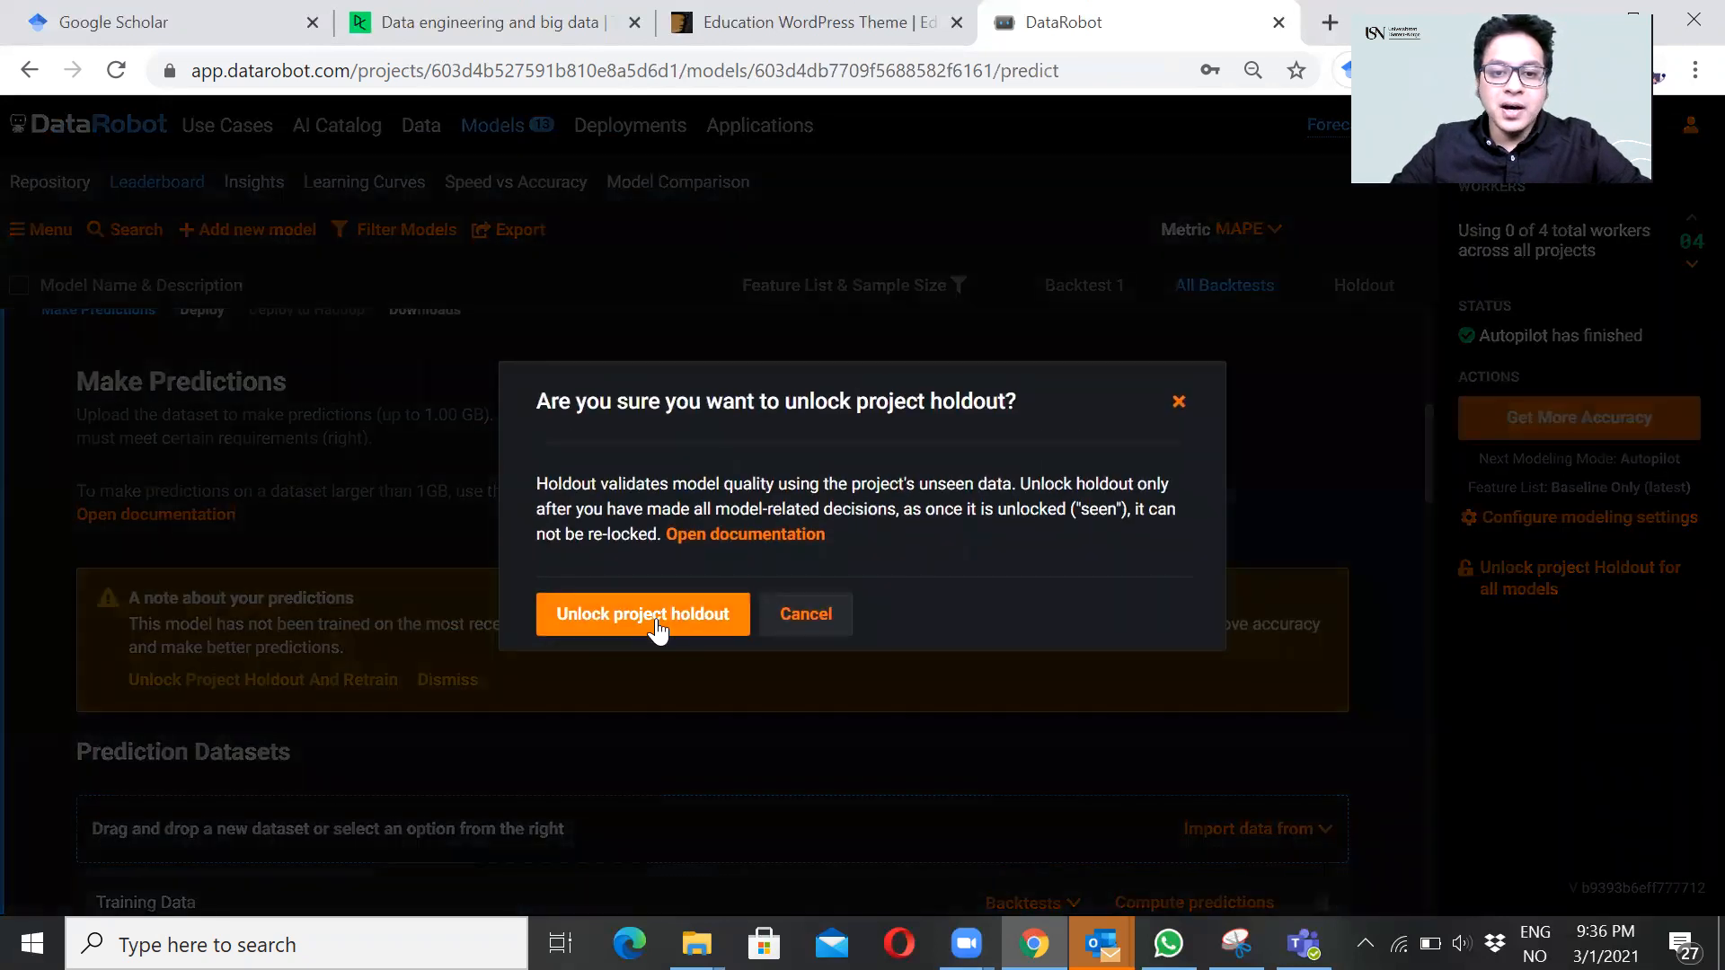
click(656, 622)
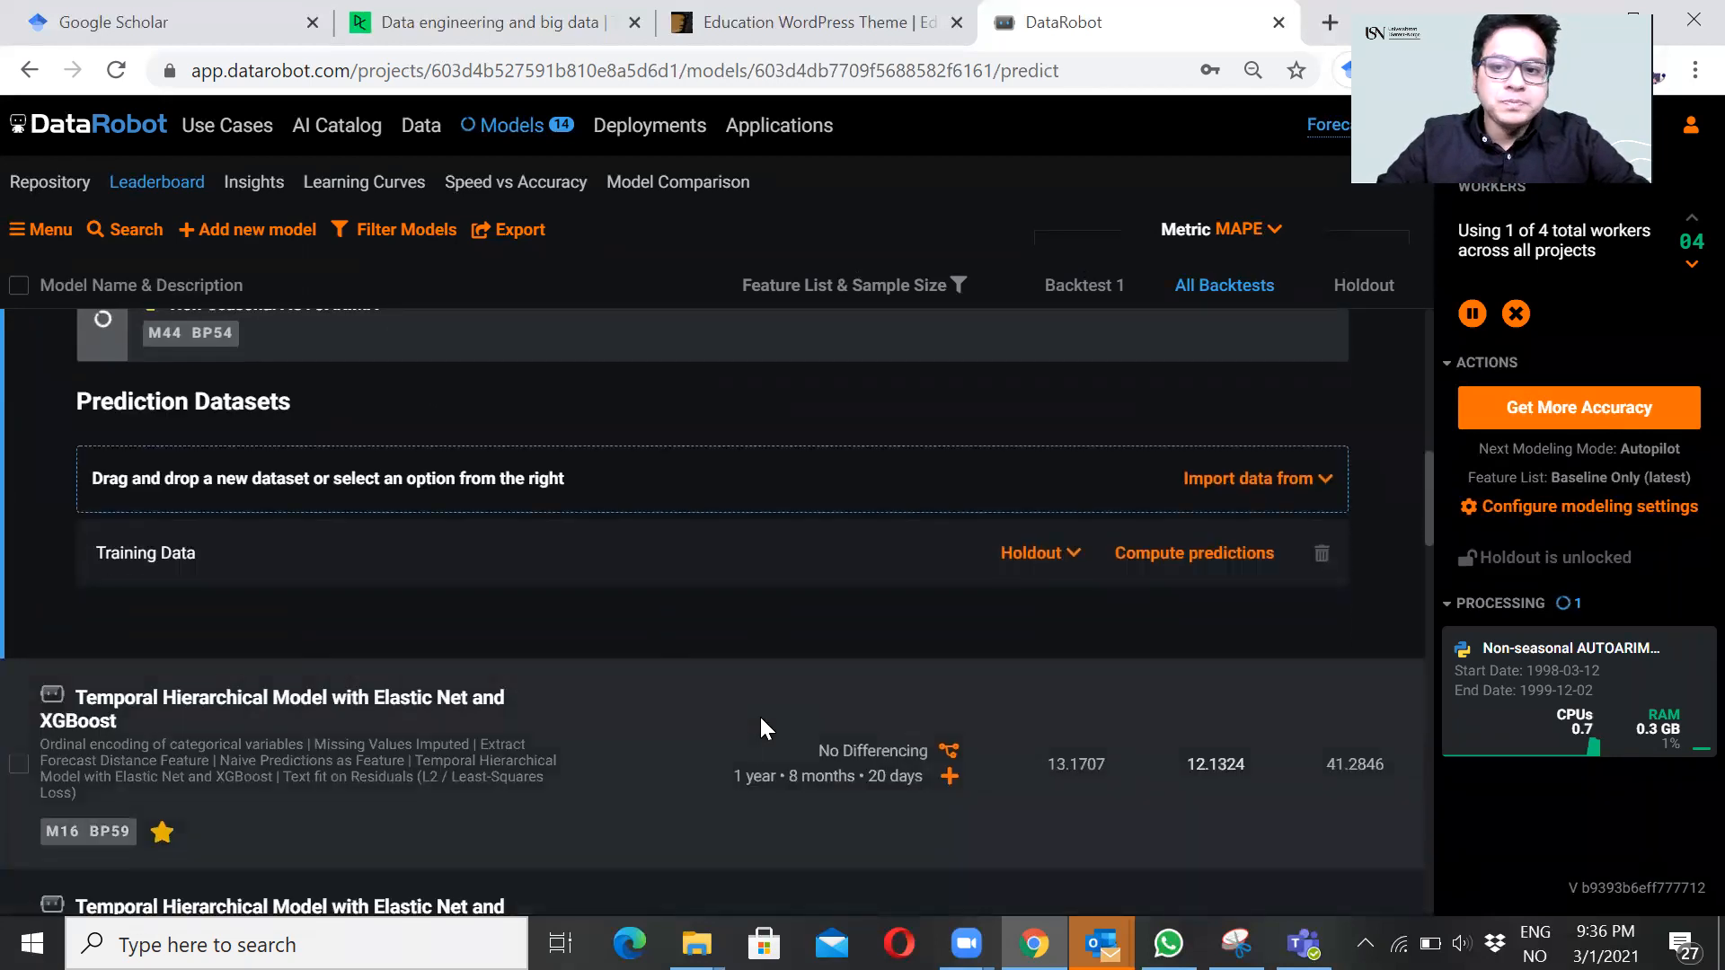
Step: Compare the holdout MAPE scores of the AVG Blender and Non-seasonal AUTOARIMA models on the leaderboard
scroll(761, 719, up, 1)
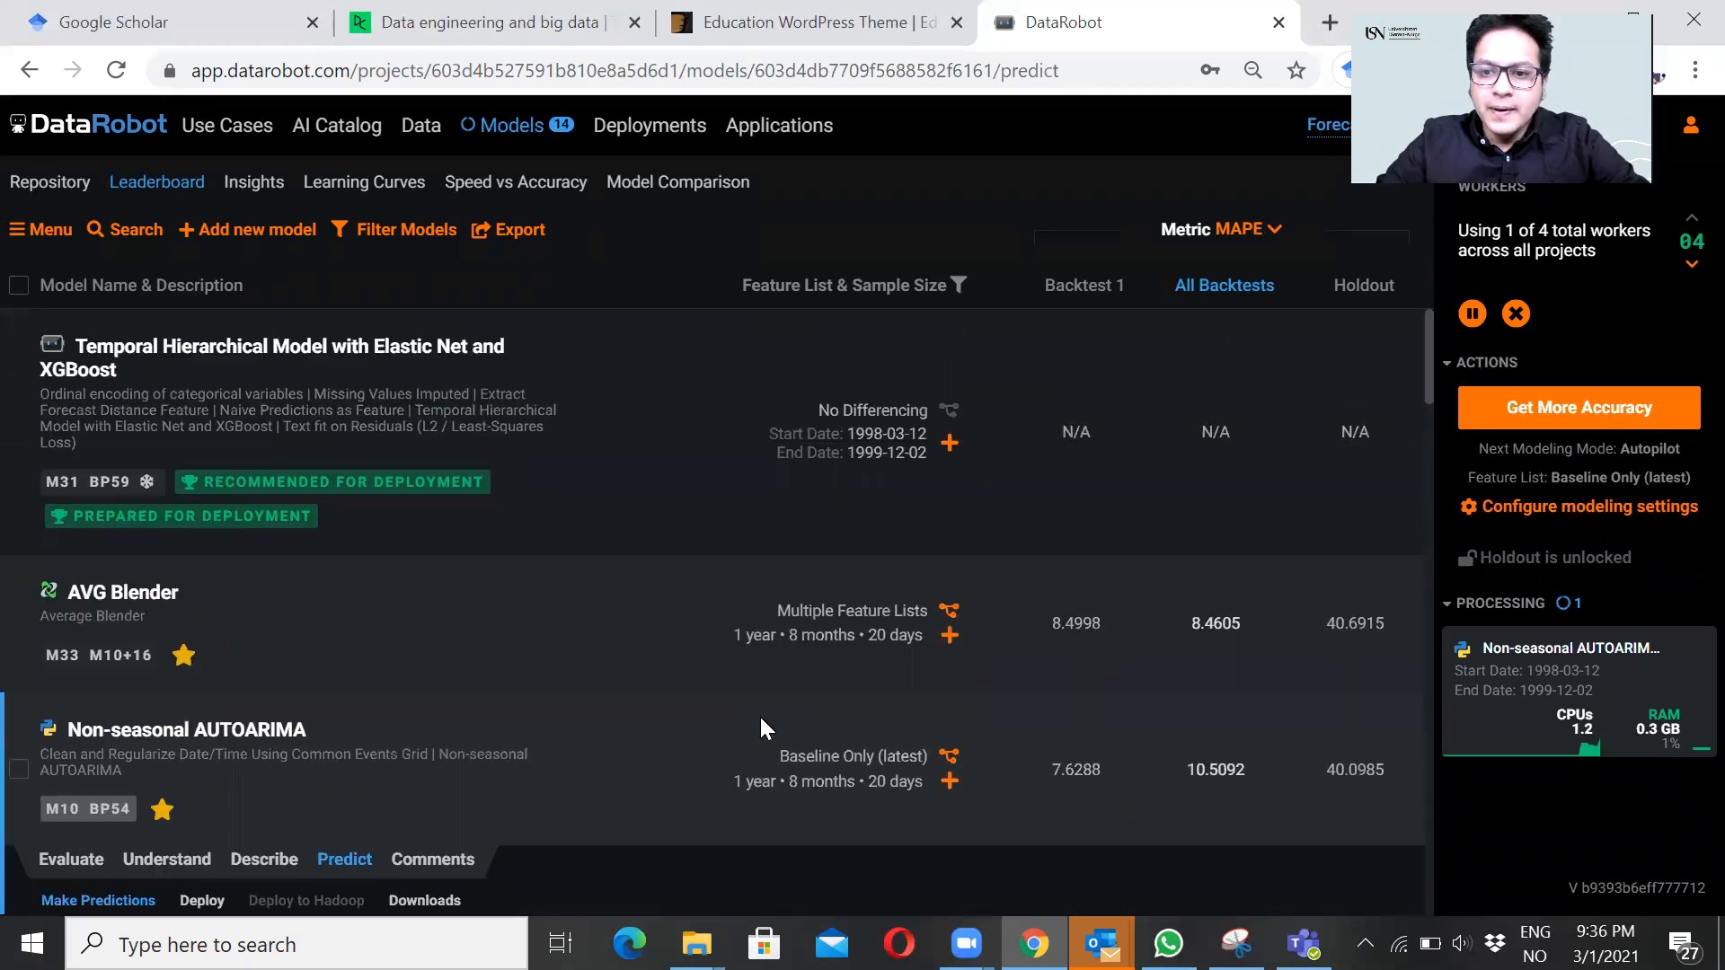
scroll(1177, 681, down, 1)
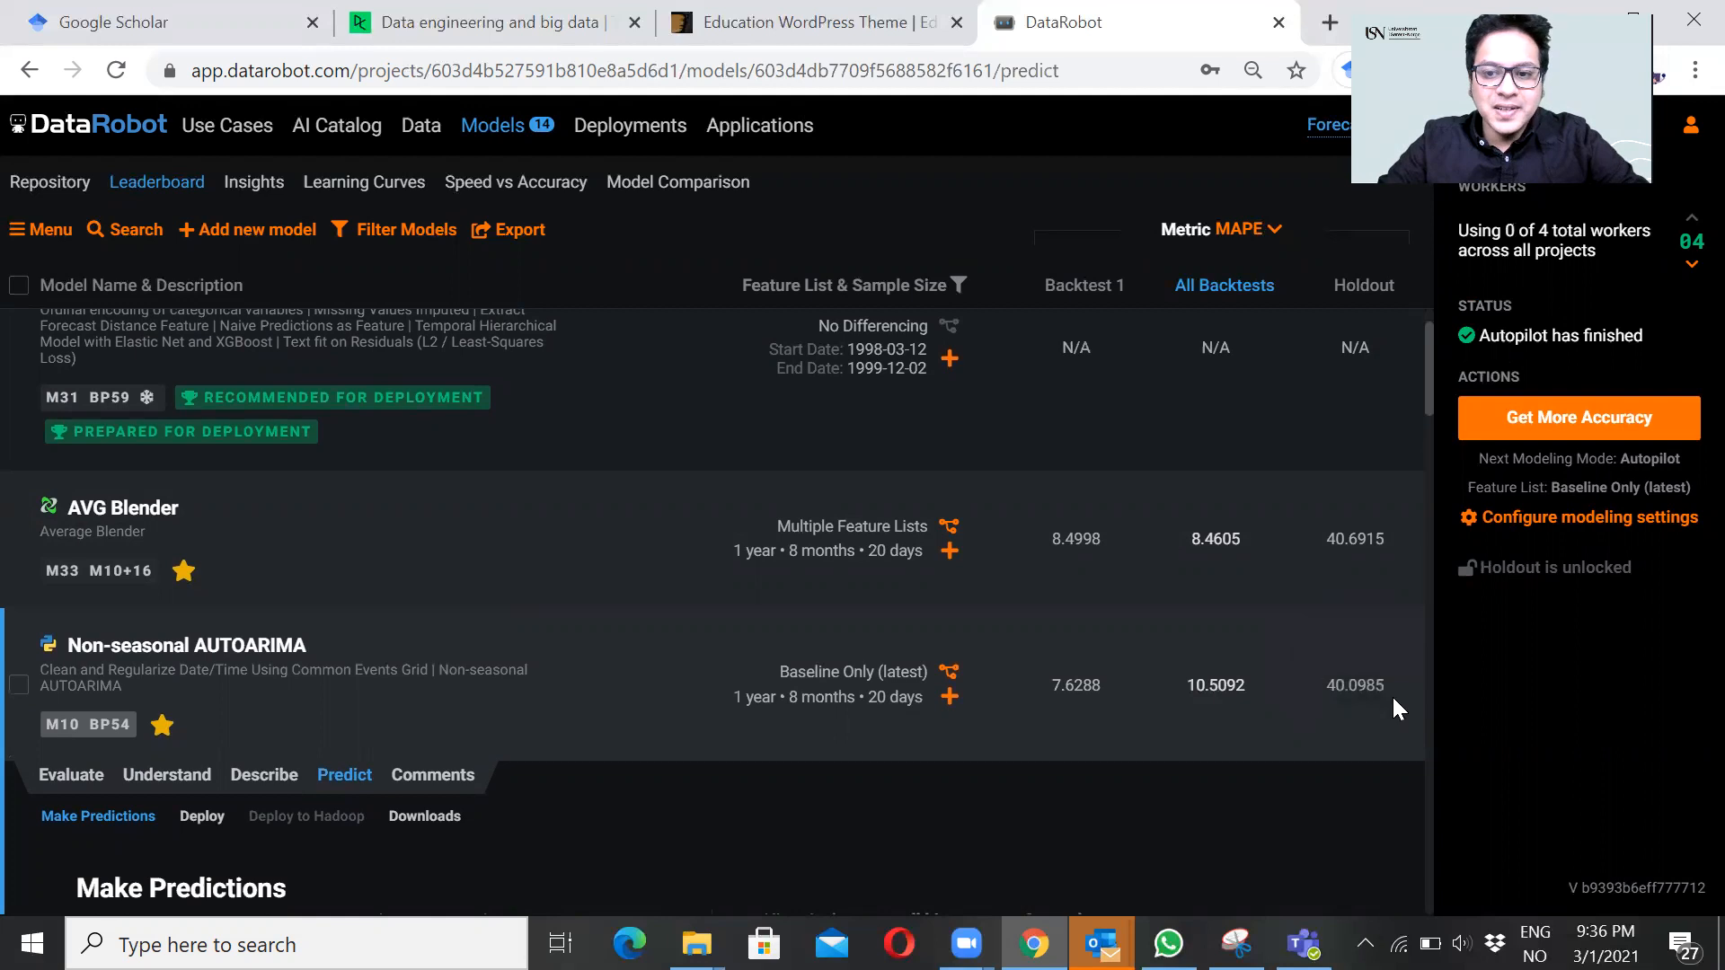
scroll(1346, 693, down, 1)
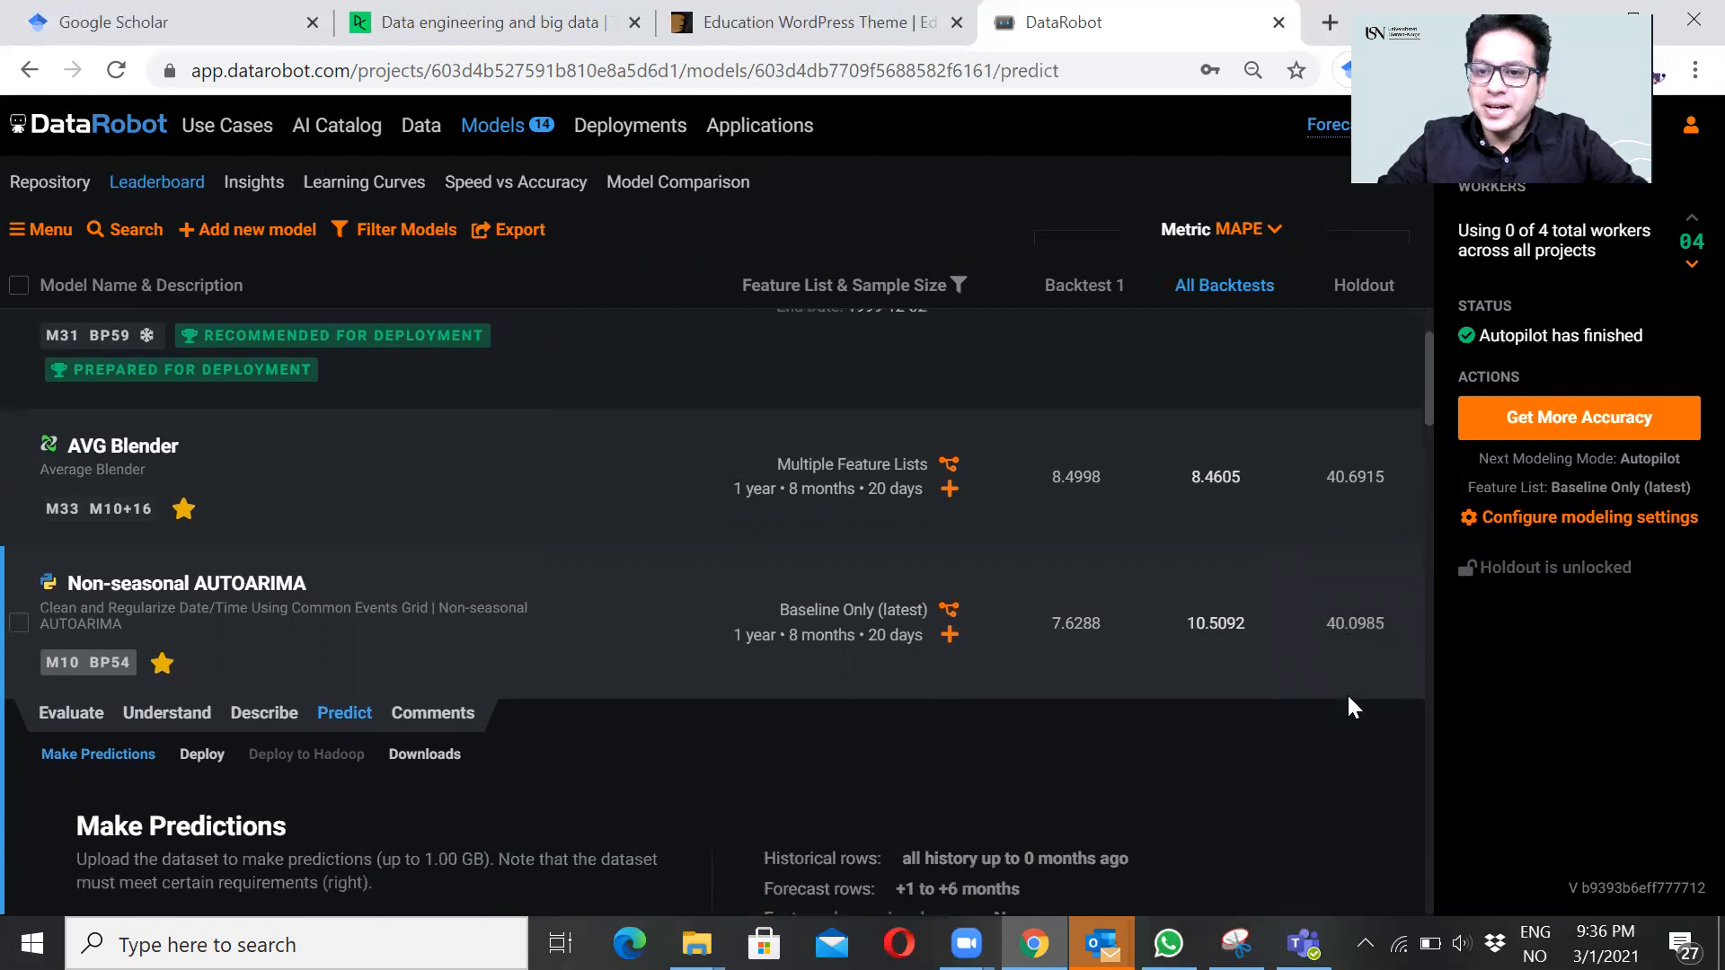
Step: Start importing a local prediction dataset for the Non-seasonal AUTOARIMA model and open the Forecasting_predictdata workbook in Excel from the file chooser
scroll(1346, 671, down, 2)
scroll(1346, 677, down, 4)
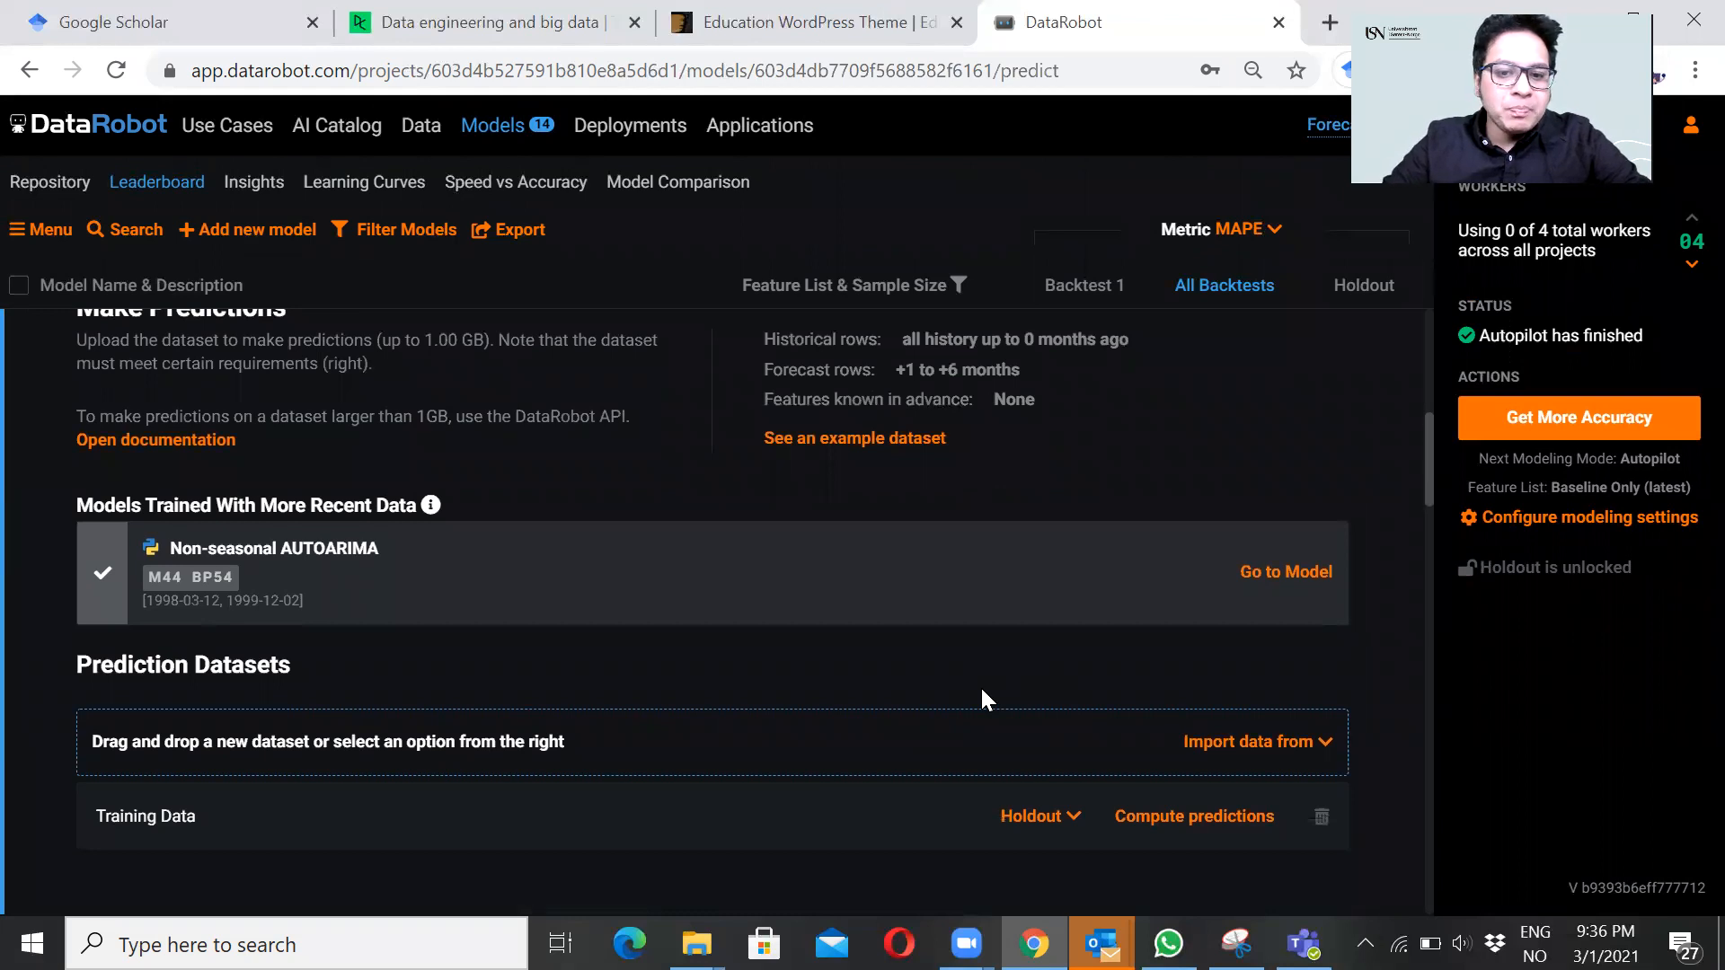
scroll(982, 693, down, 3)
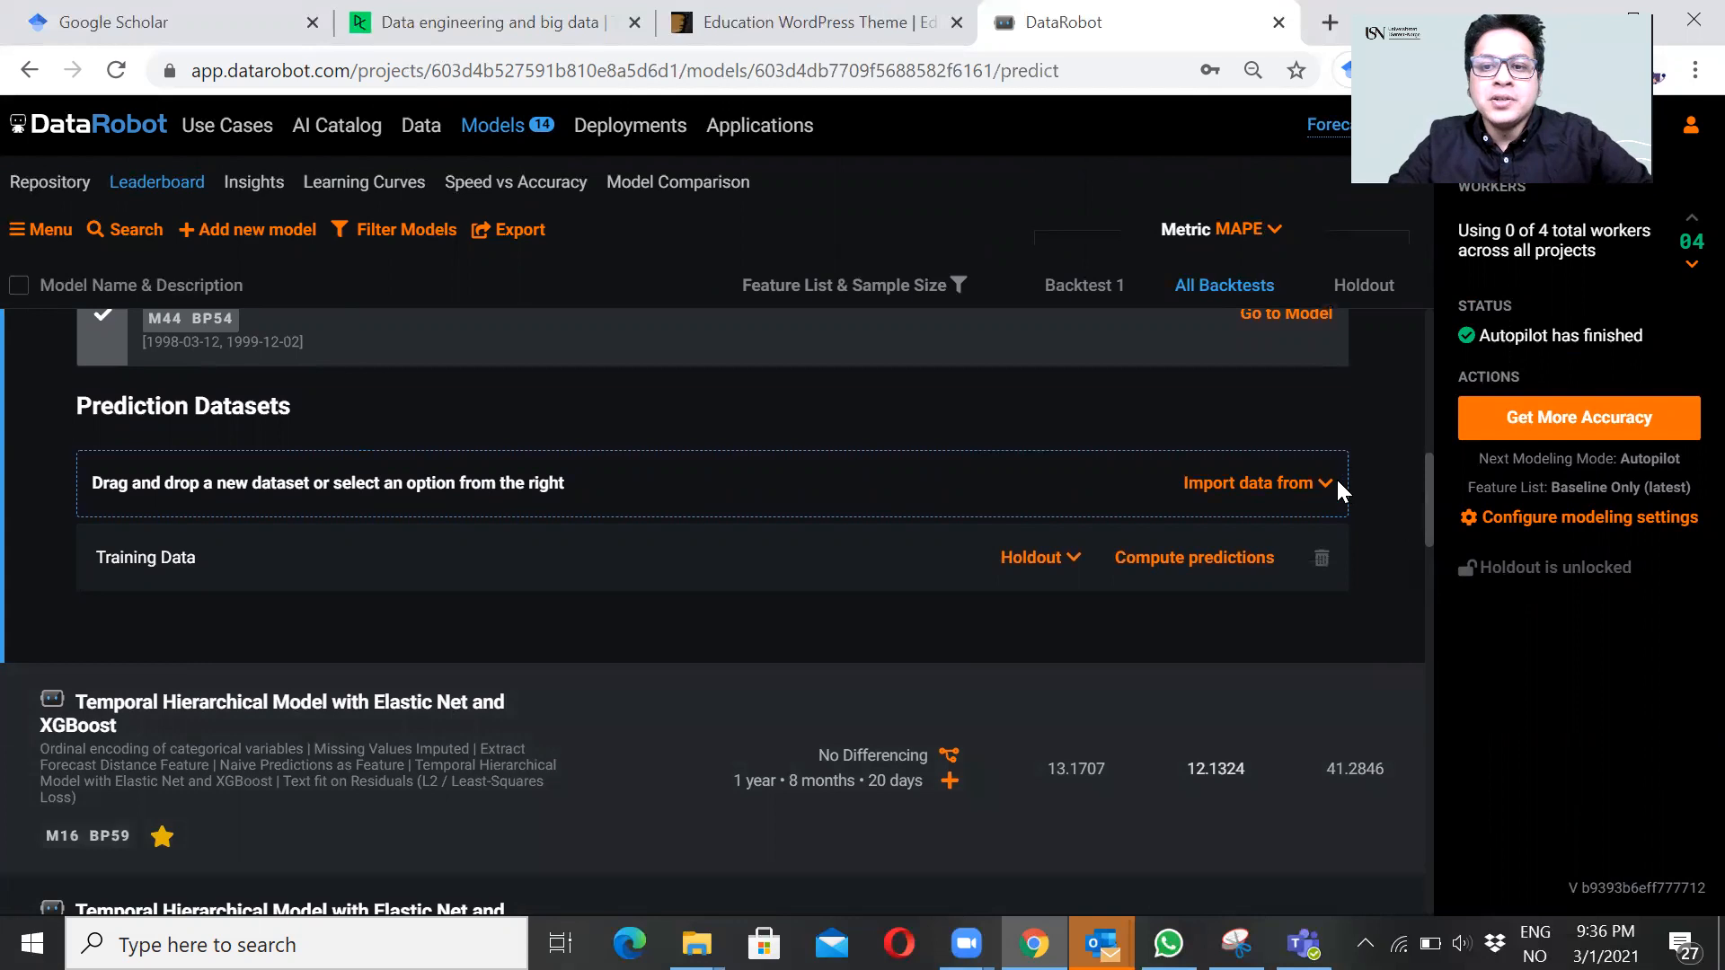
click(1287, 502)
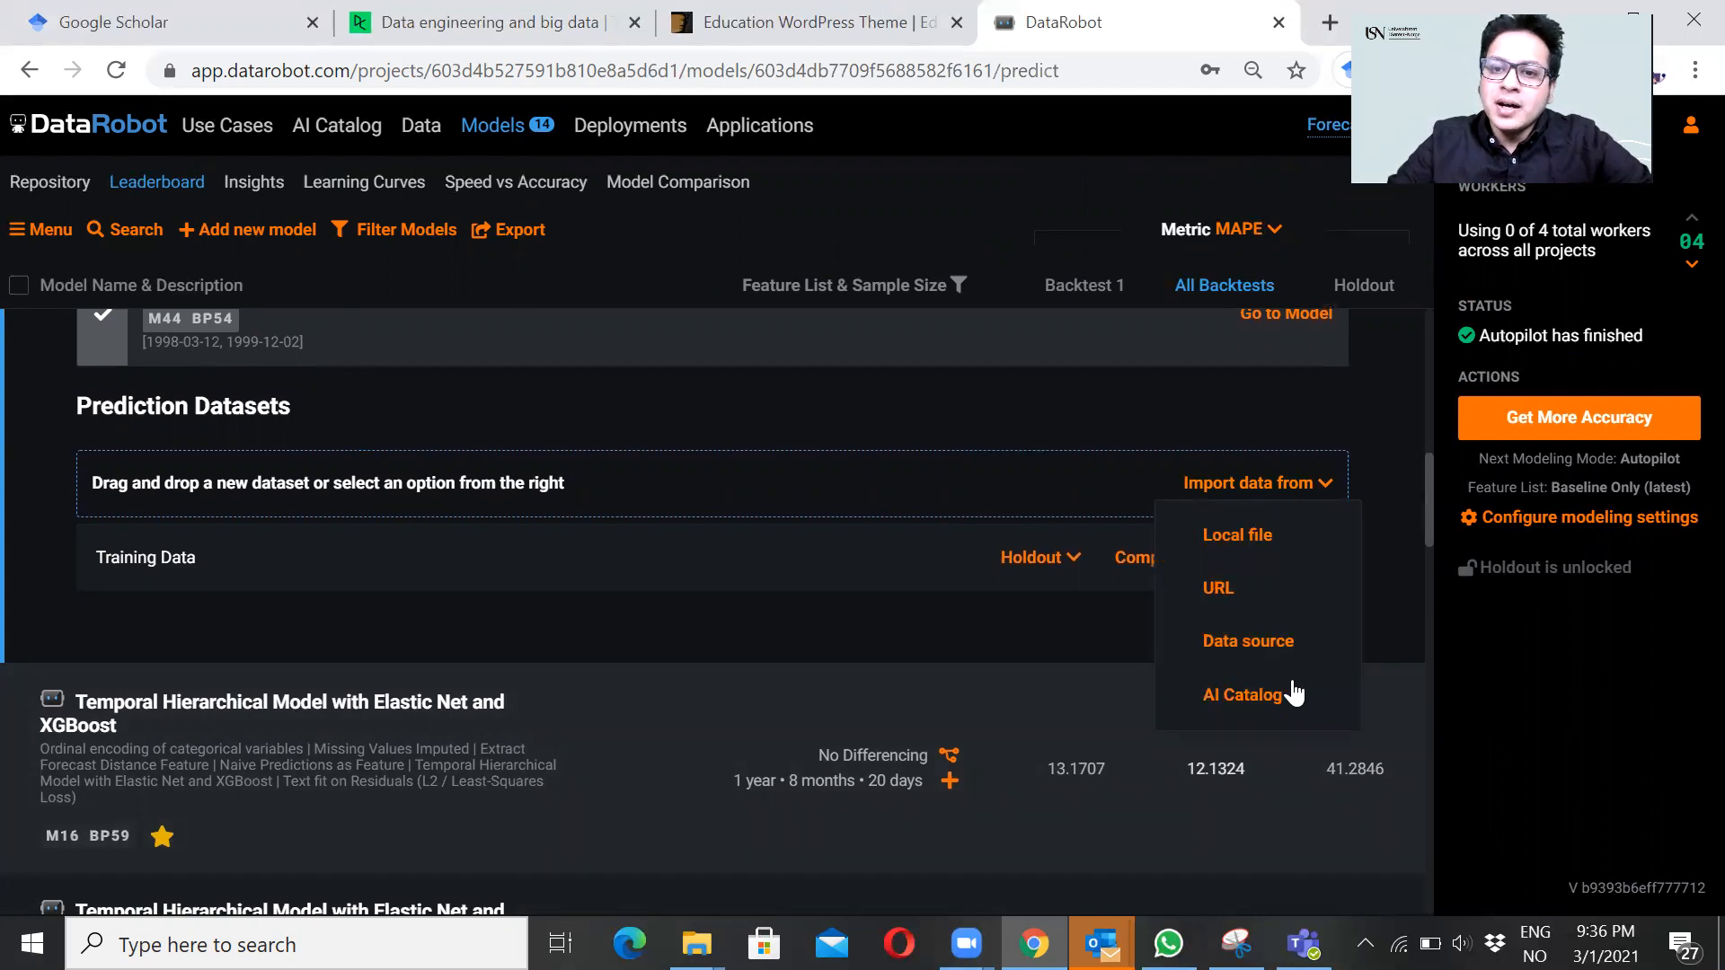
click(1275, 549)
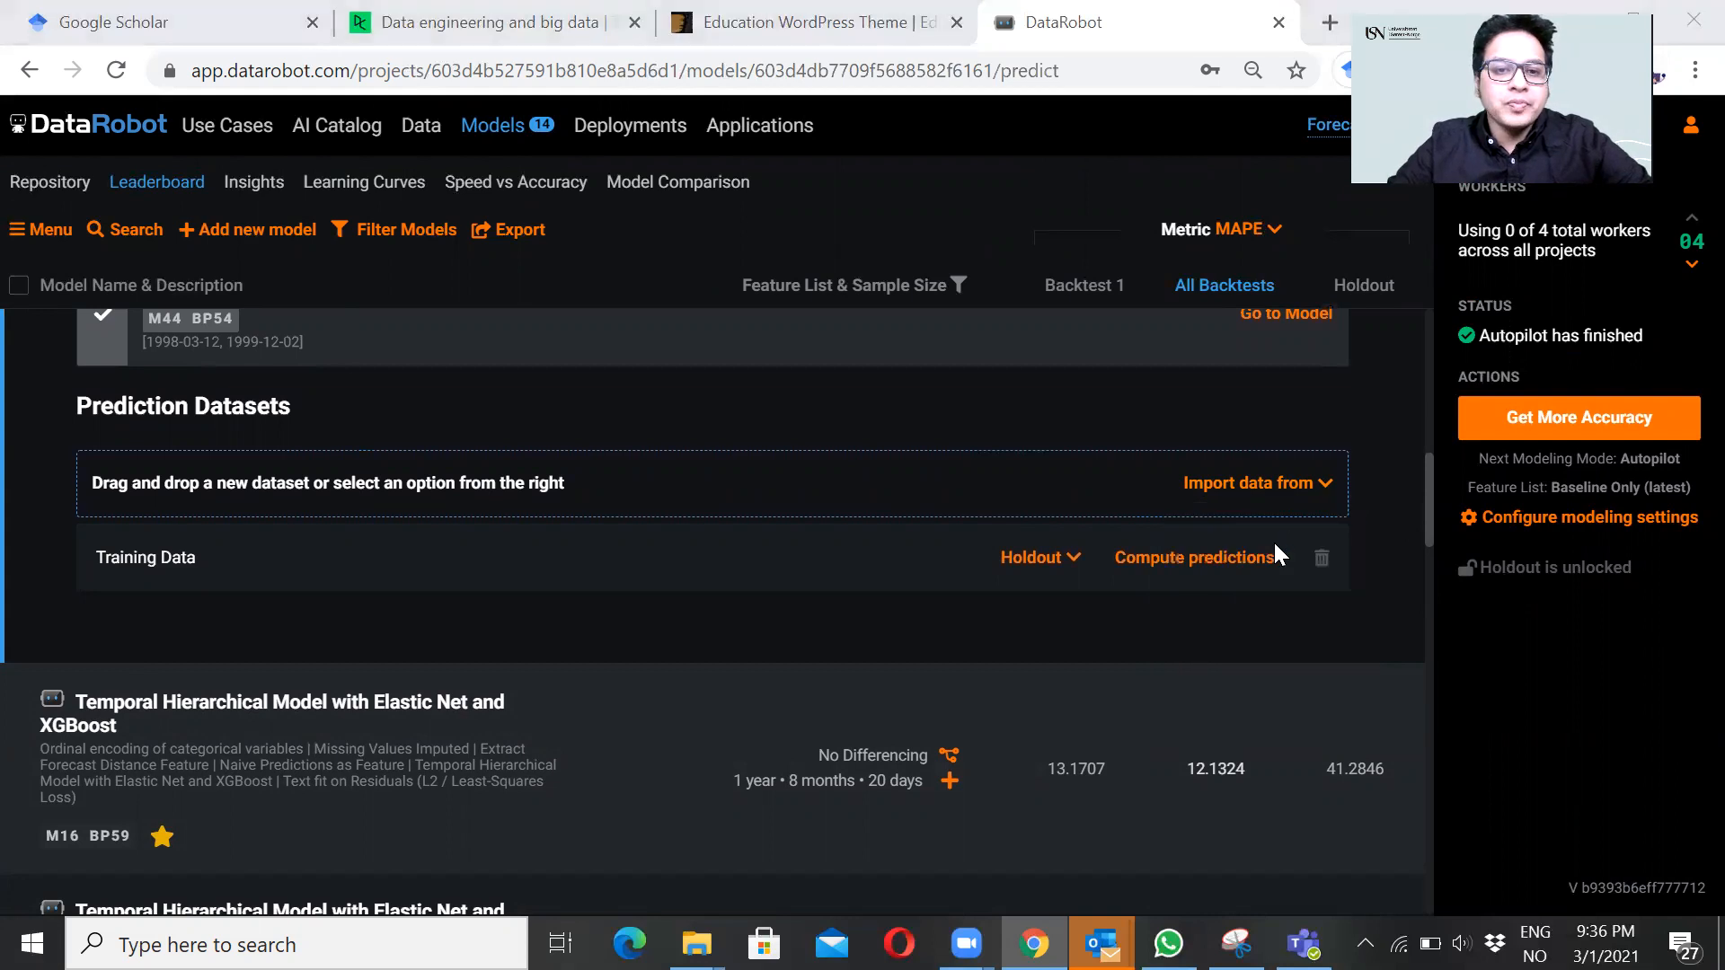
scroll(629, 445, down, 4)
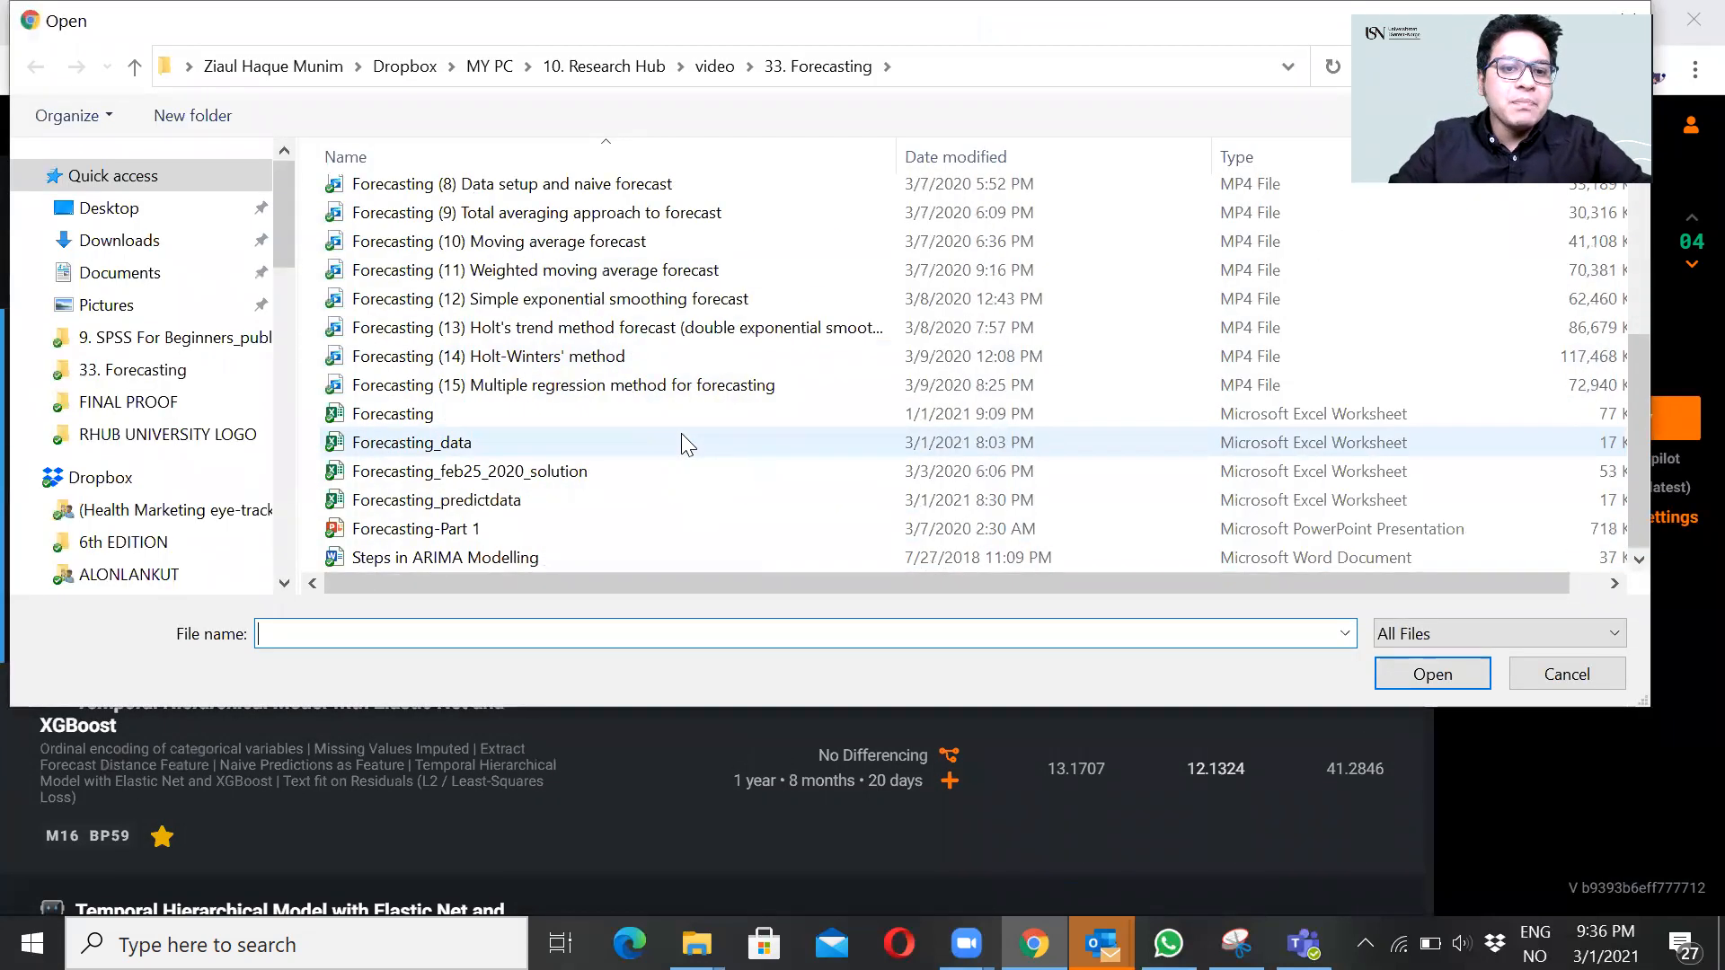
click(390, 512)
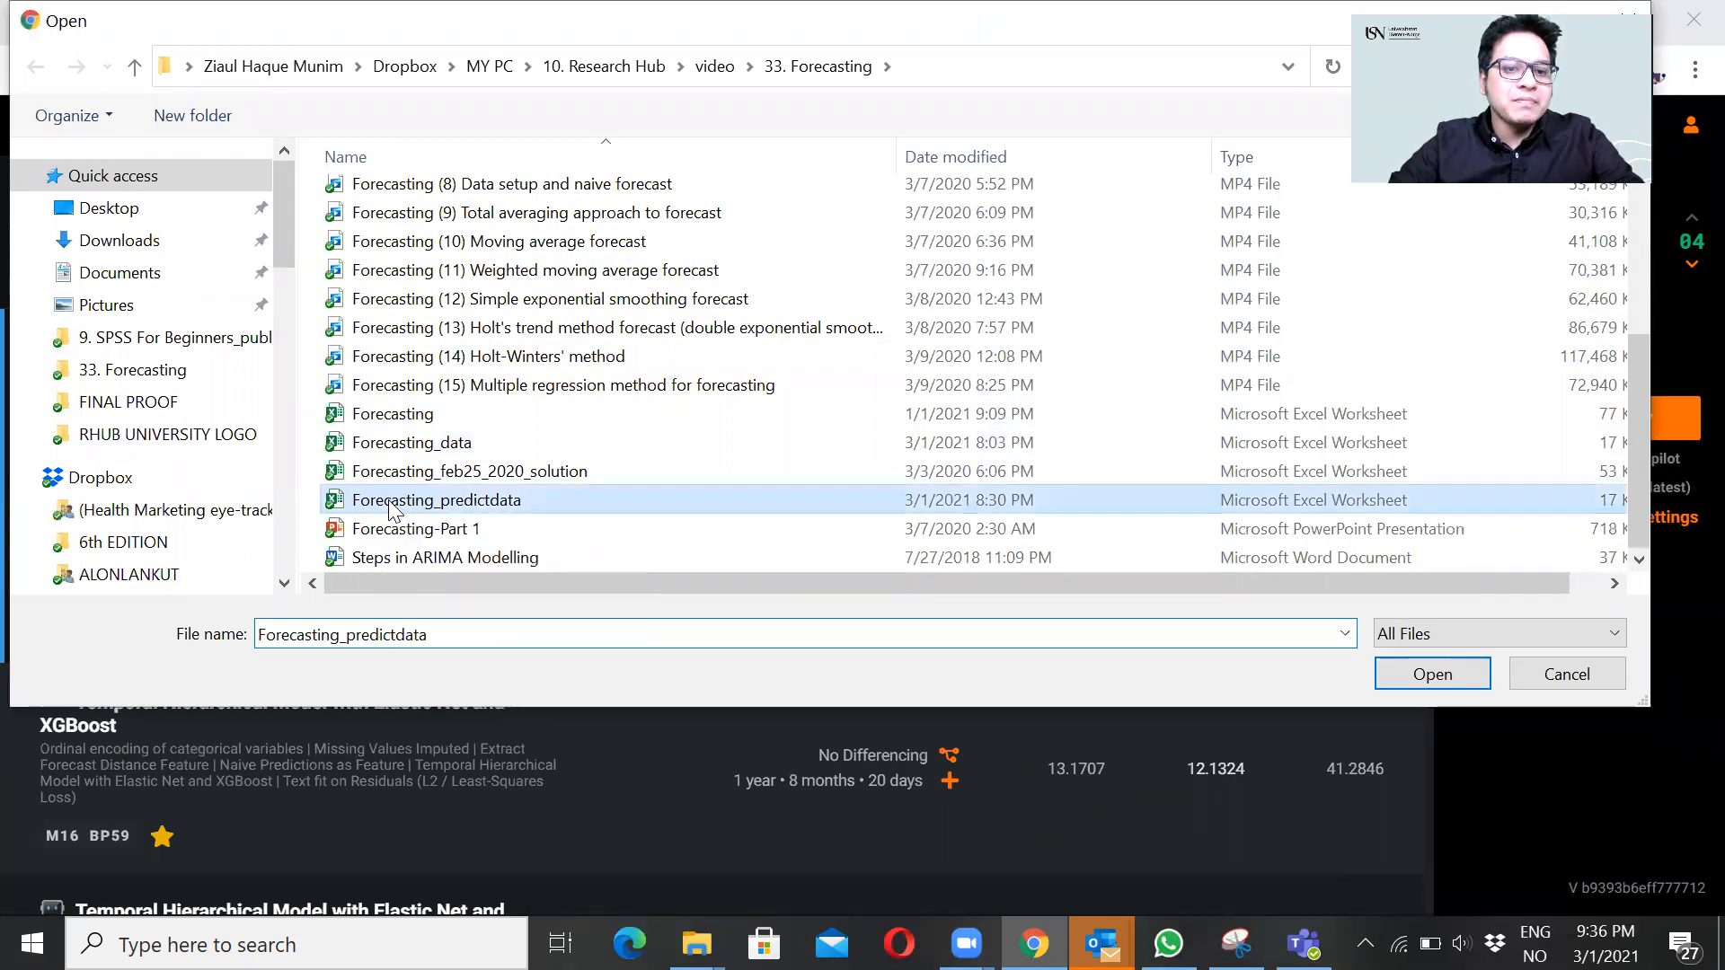
right_click(390, 512)
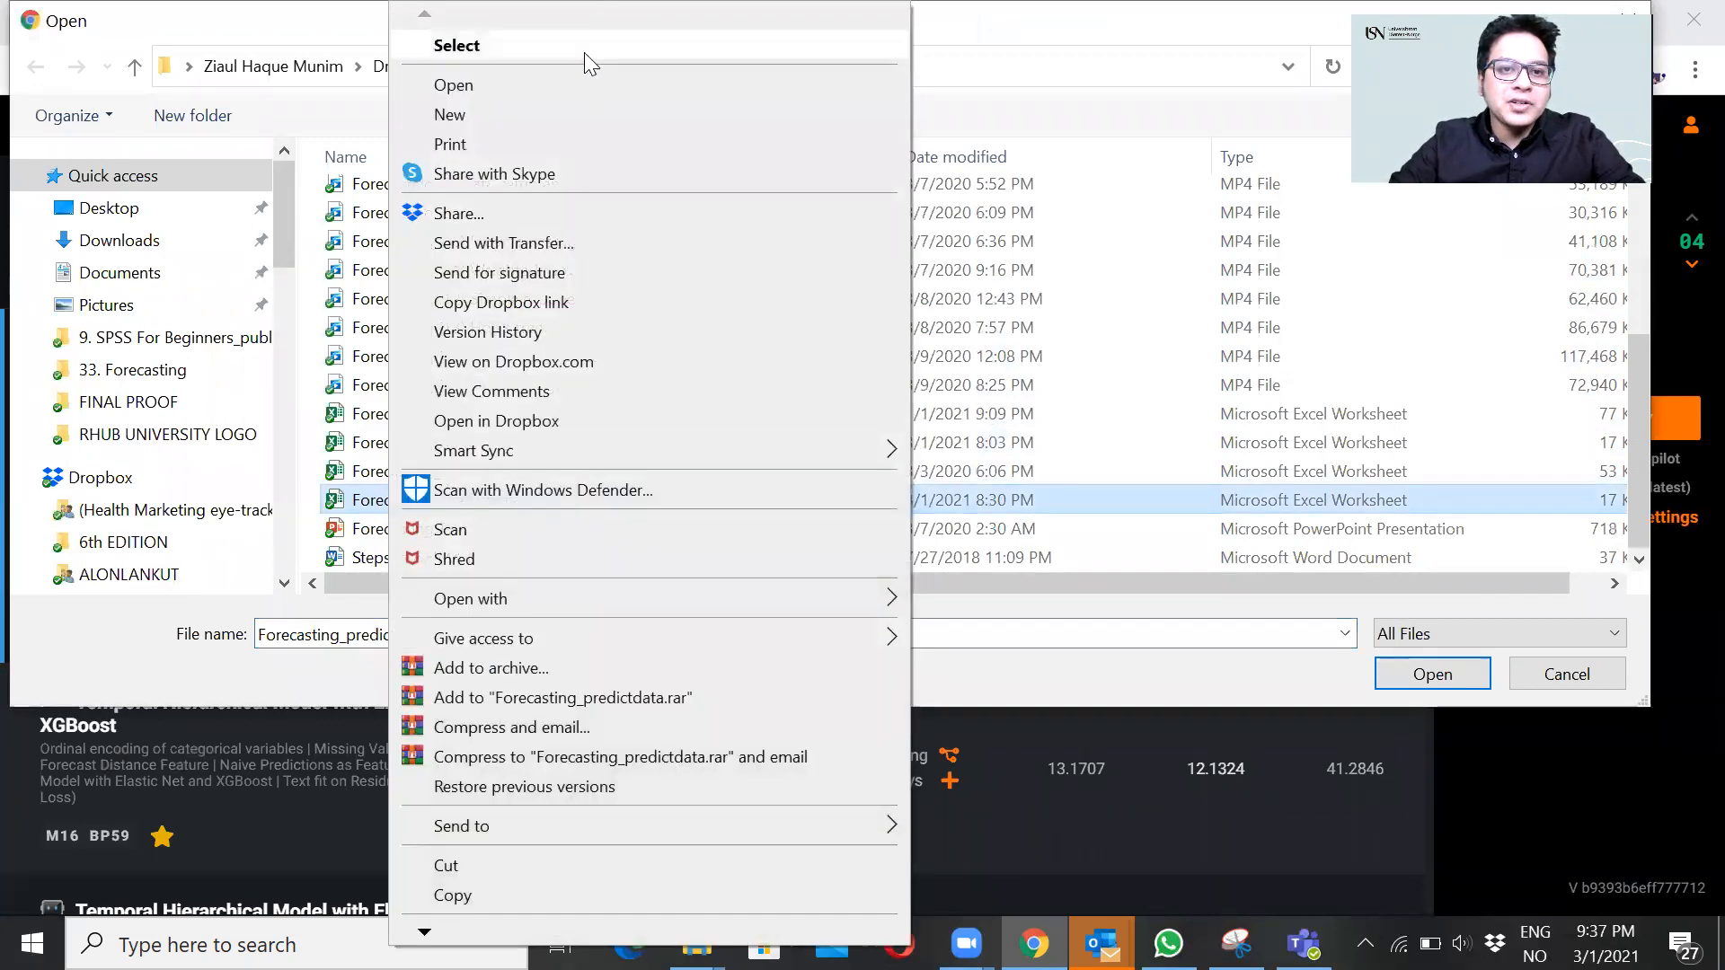
click(580, 86)
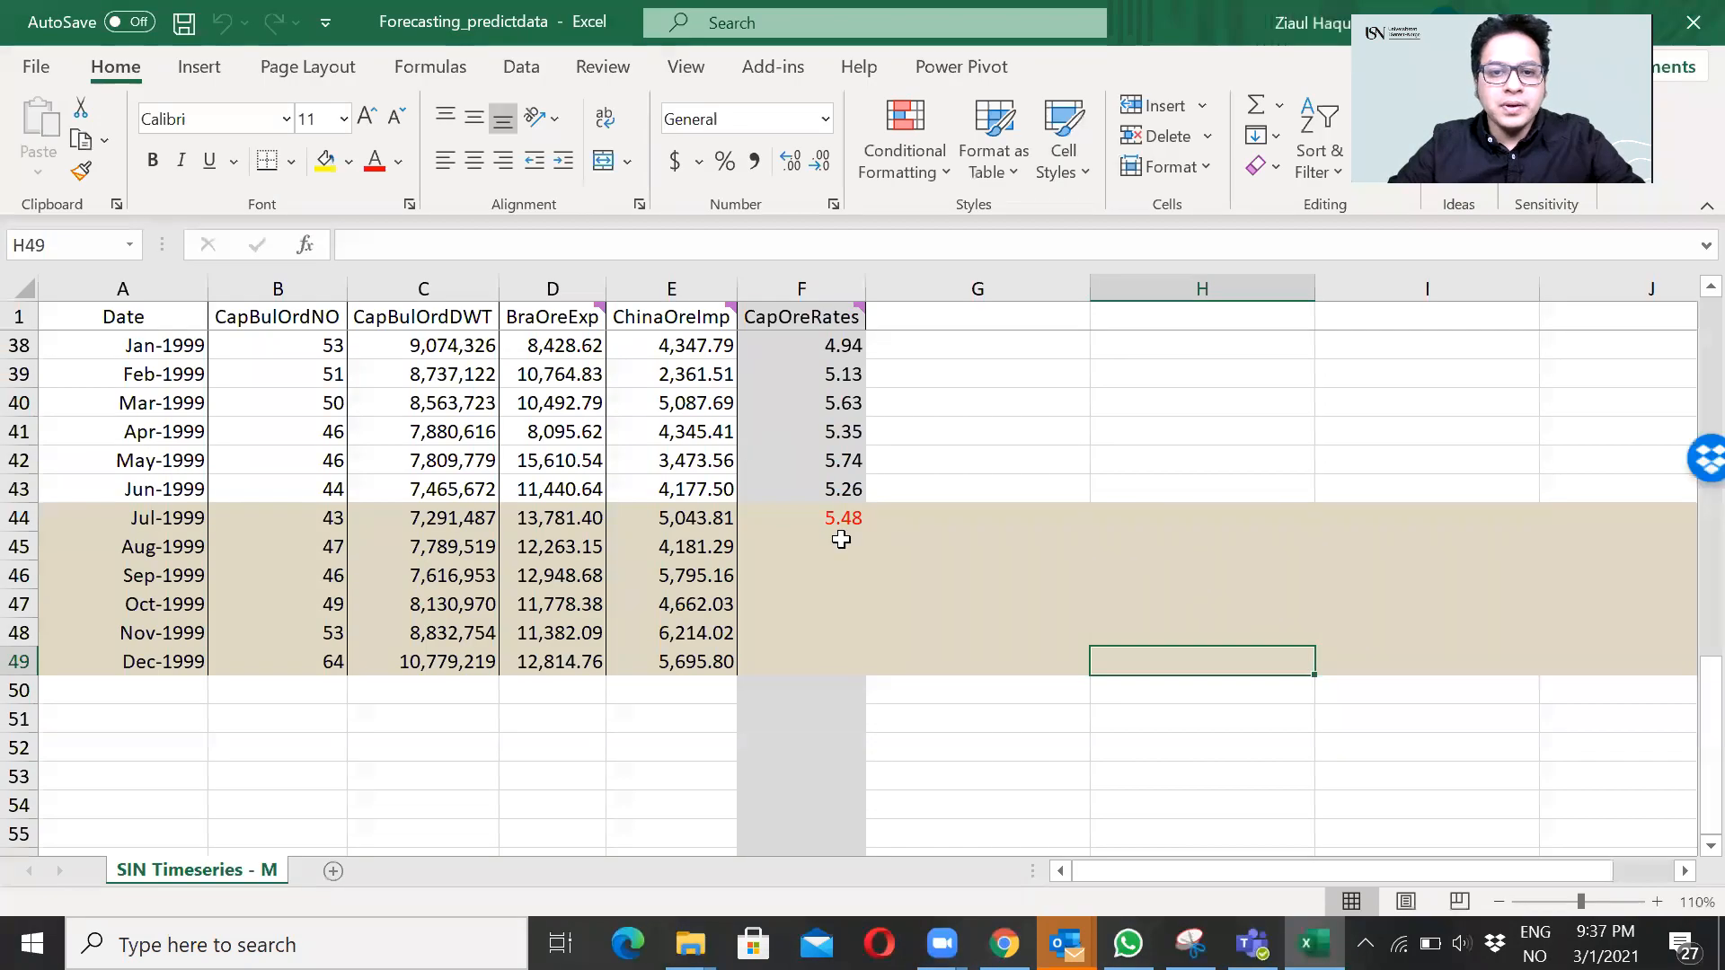
Step: Clear the Jul-1999 CapOreRates value in cell F44
click(842, 517)
key(Delete)
key(Right)
key(Right)
Step: Review the predictor values from CapBulOrdNO to ChinaOreImp for the forecast months Jul-1999 to Dec-1999
key(Left)
key(Left)
key(Left)
key(Left)
key(Left)
key(Left)
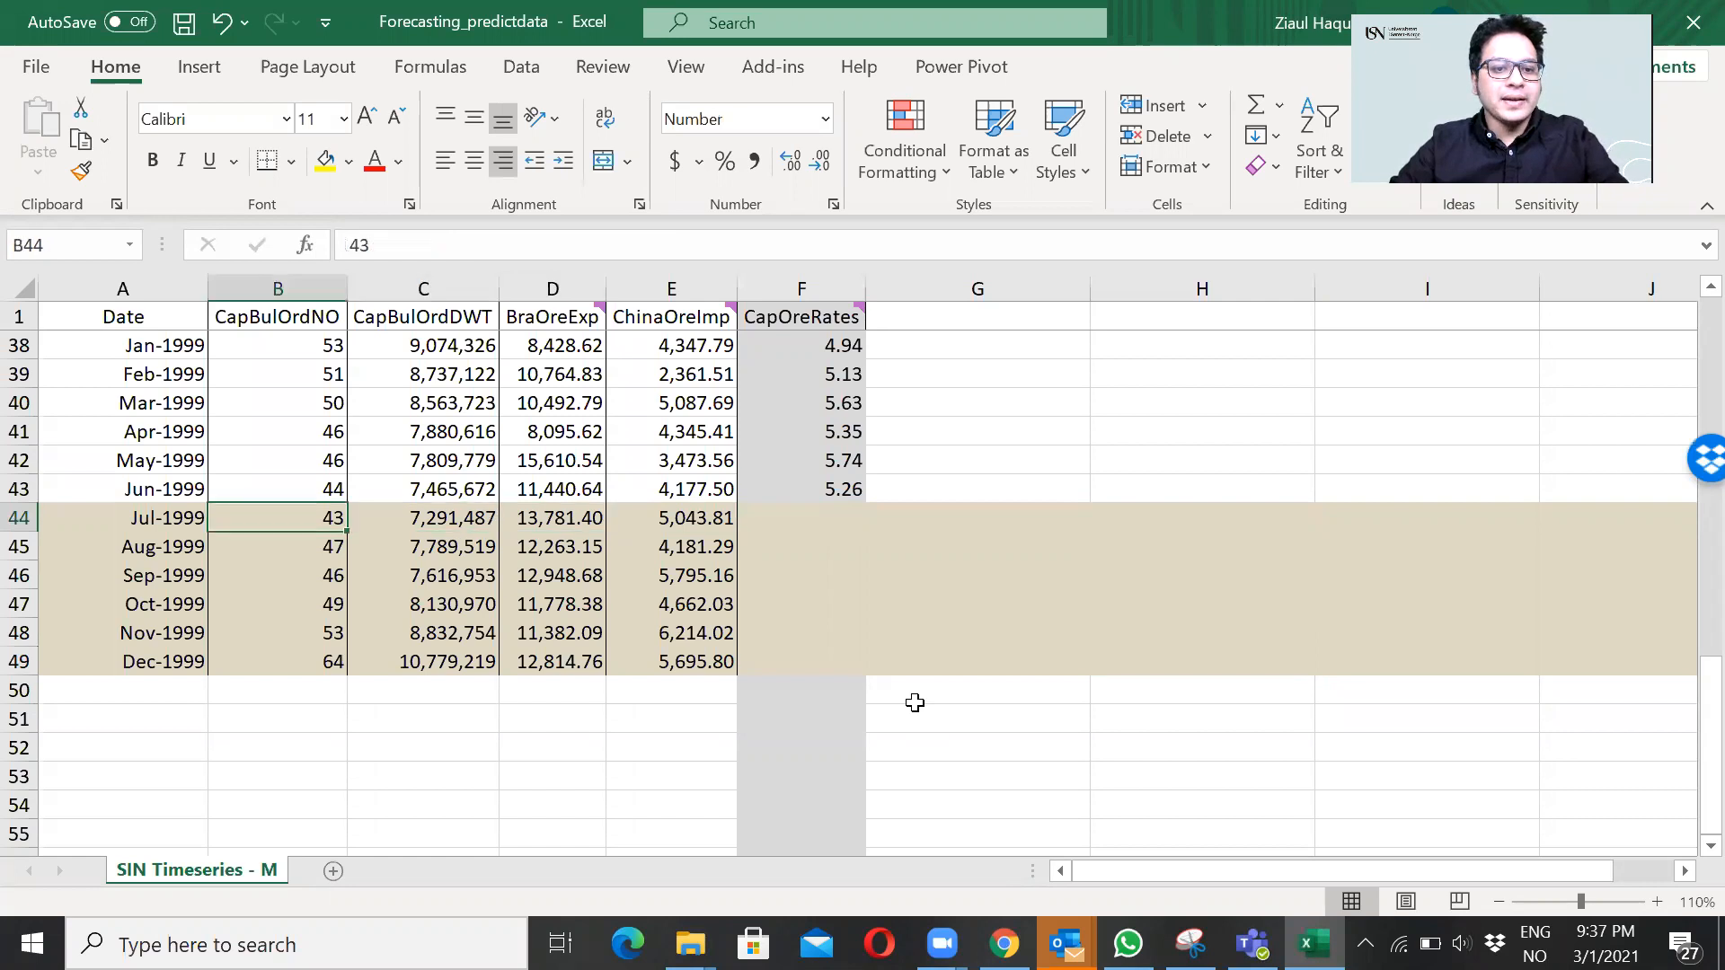
key(Right)
key(Right)
key(Left)
key(Left)
key(shift+Down)
key(shift+Down)
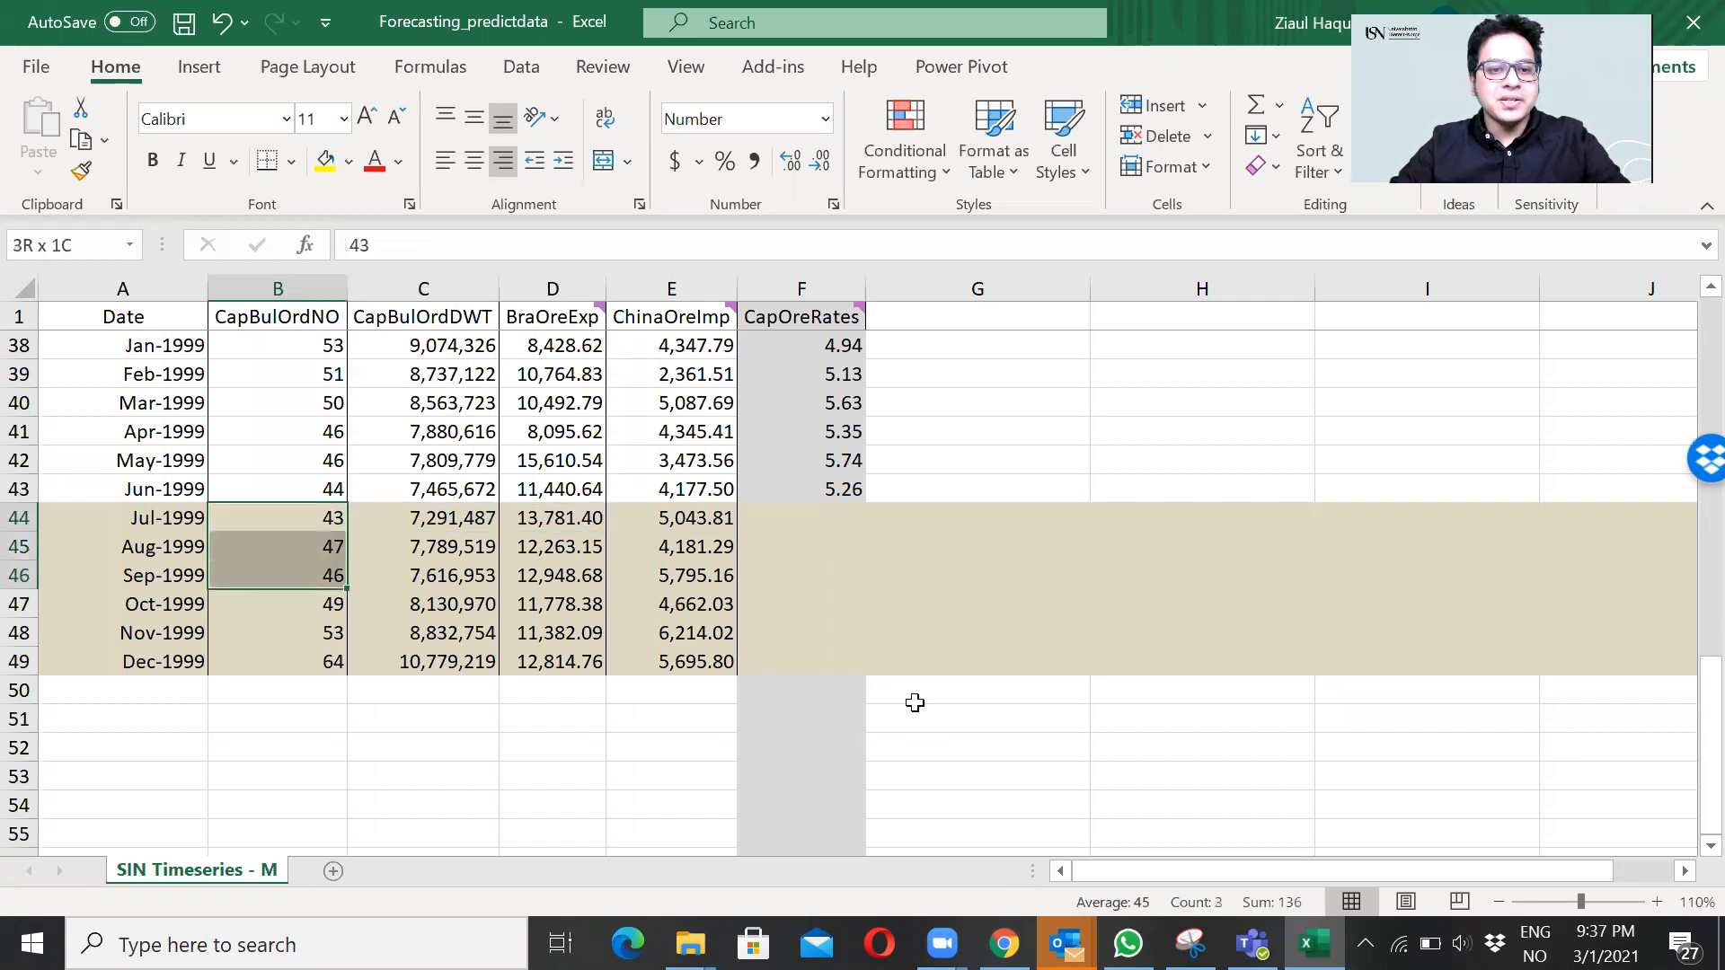
key(shift+Down)
key(shift+Down)
key(shift+Right)
key(shift+Right)
key(shift+Right)
key(shift+Down)
key(Right)
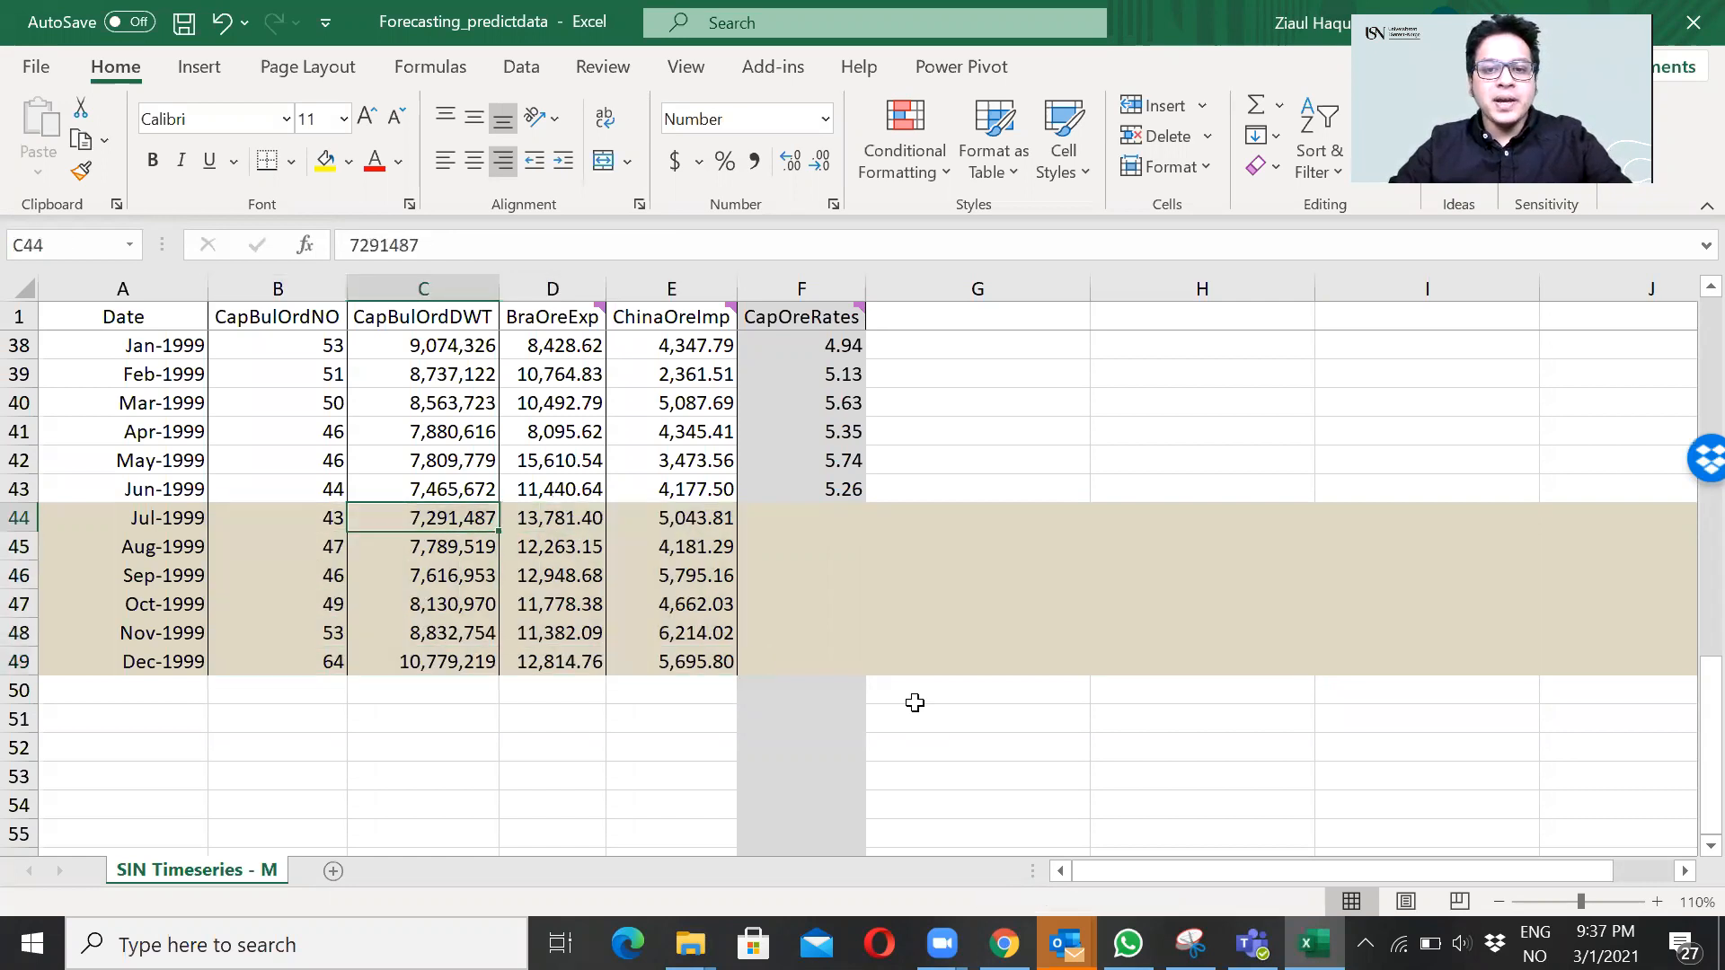
Step: Review the CapOreRates cells for the six forecast months, Jul-1999 to Dec-1999
key(Right)
key(Right)
key(Right)
key(Right)
key(Left)
key(shift+Down)
key(shift+Down)
key(shift+Down)
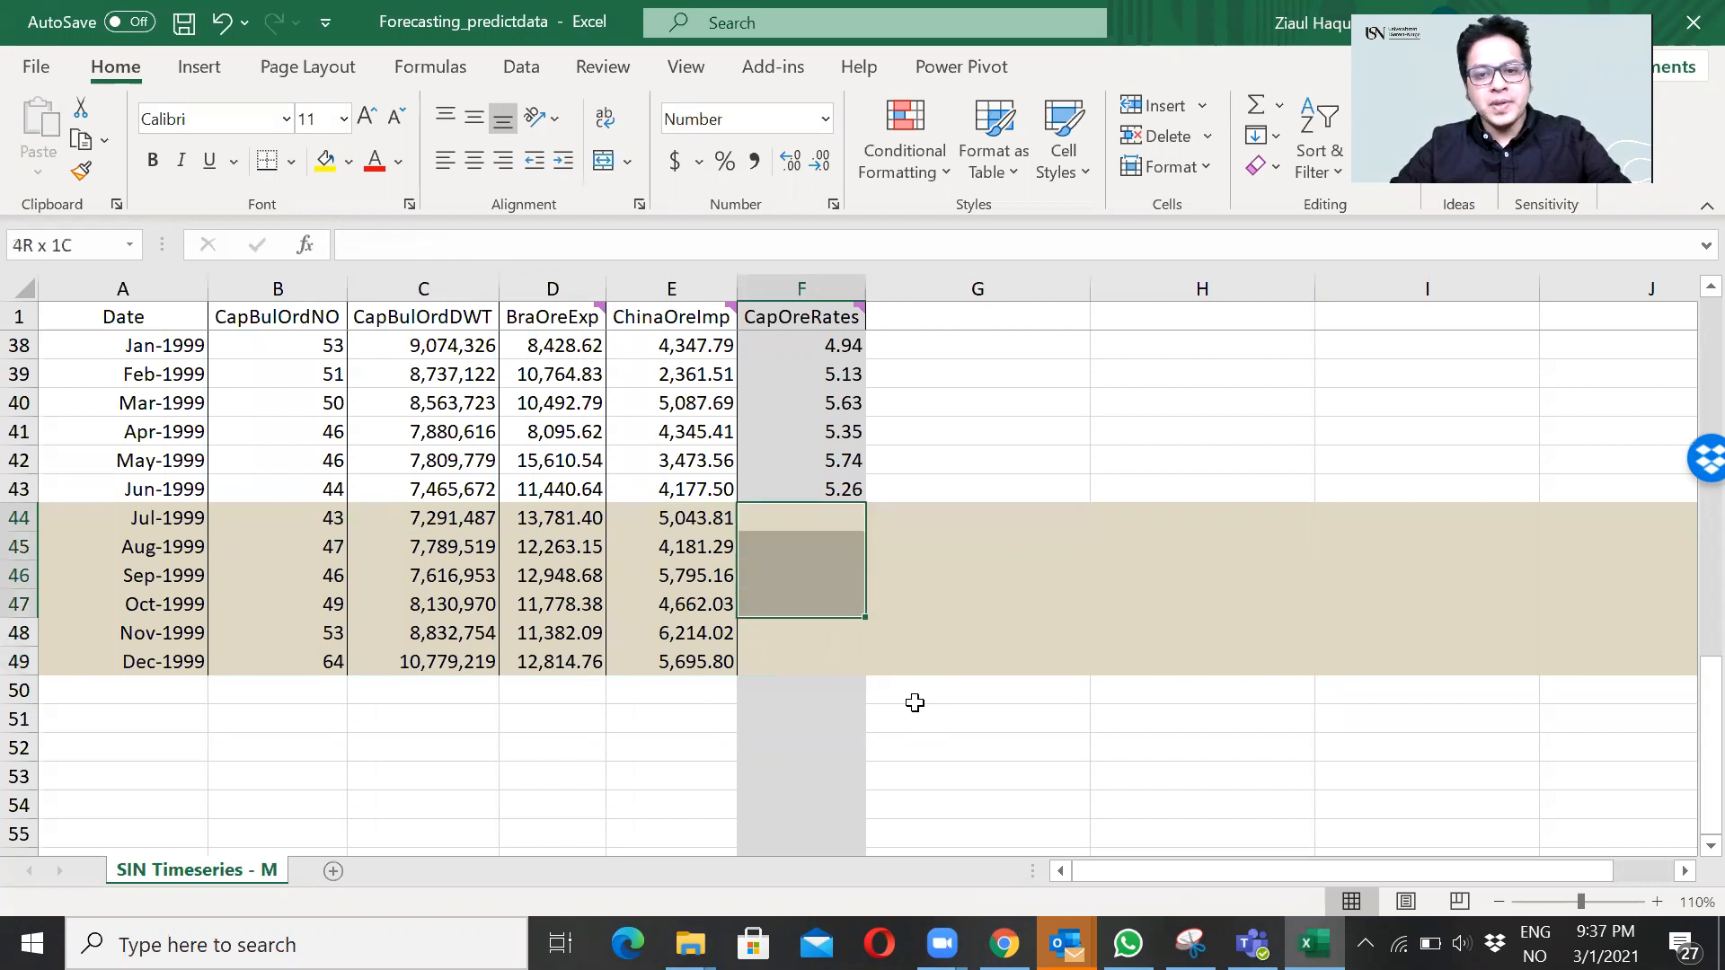
key(shift+Down)
key(shift+Down)
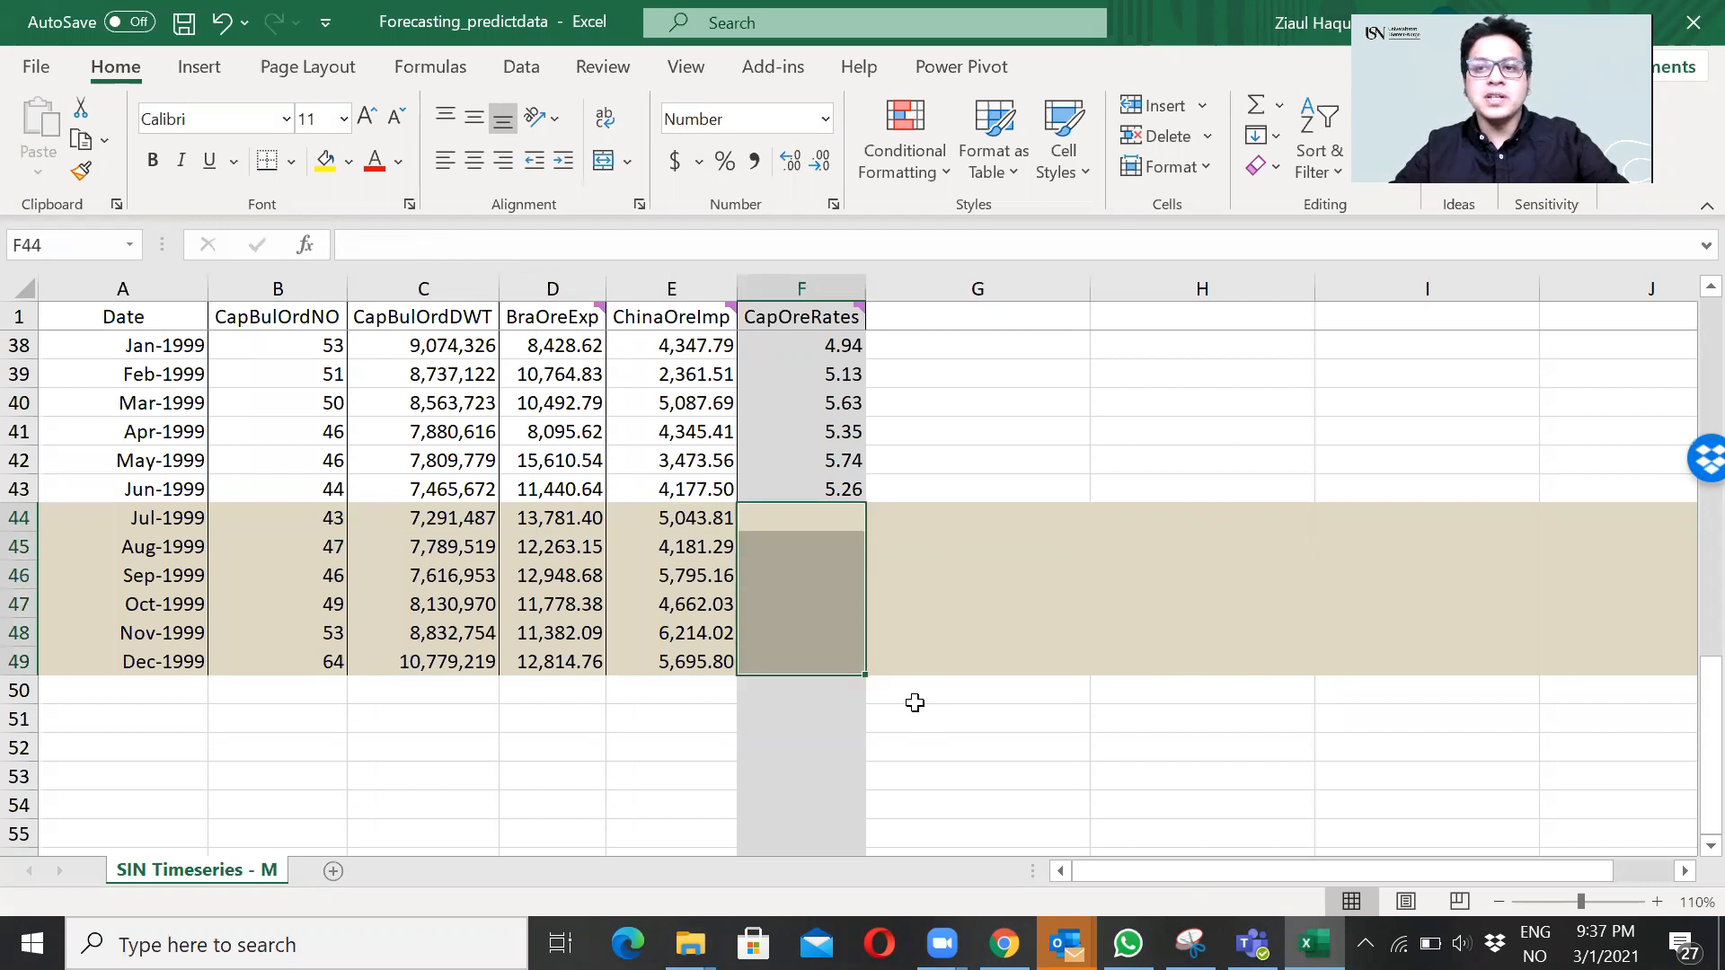
key(Right)
key(Right)
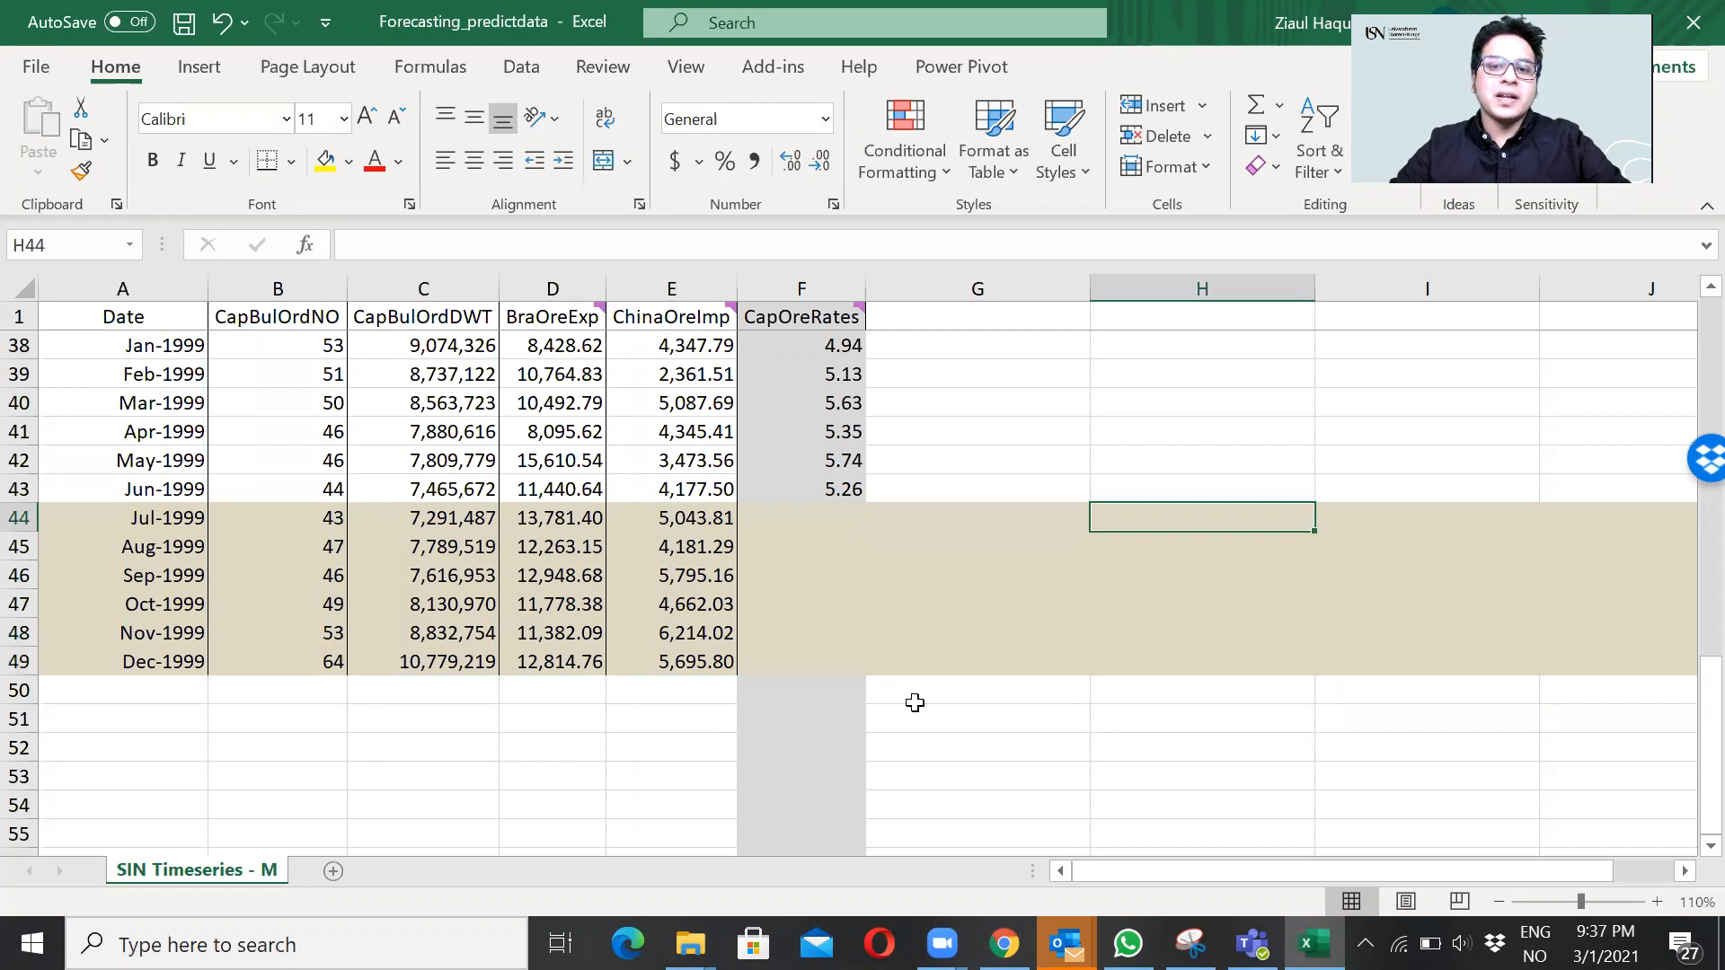
Step: Undo the clearing of the Jul-1999 CapOreRates value in cell F44 and clear it again
key(Left)
key(ctrl+z)
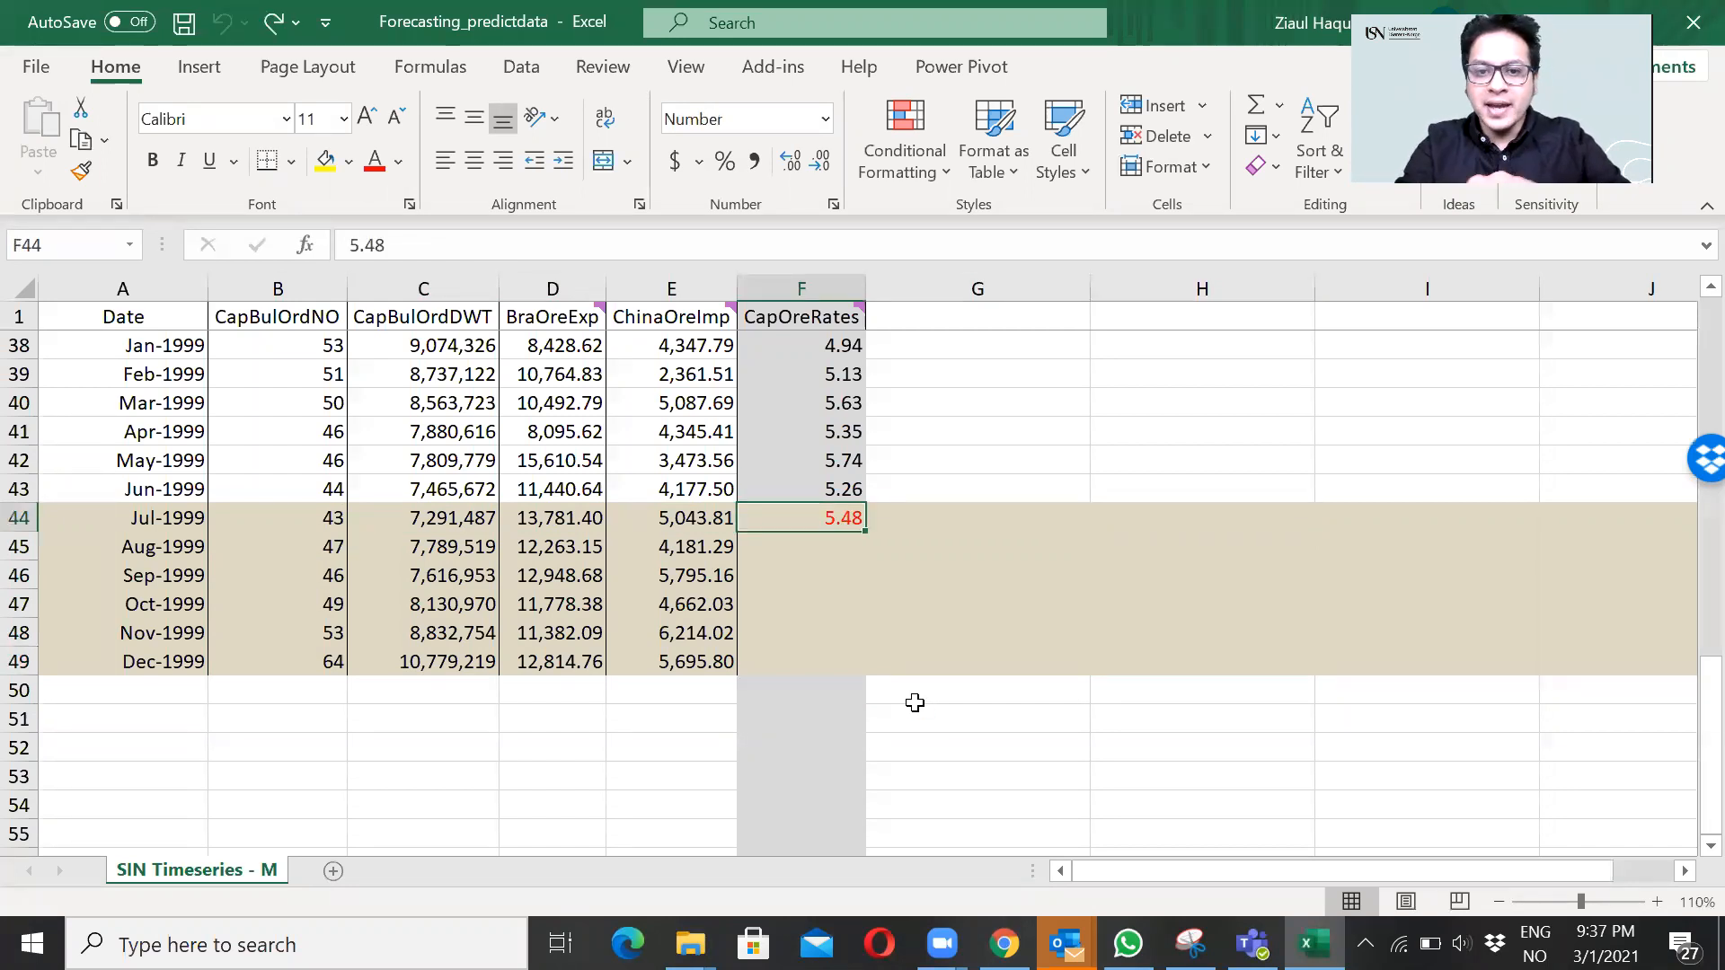
key(Delete)
key(Right)
key(Left)
key(Left)
key(Left)
key(Left)
key(Left)
key(Left)
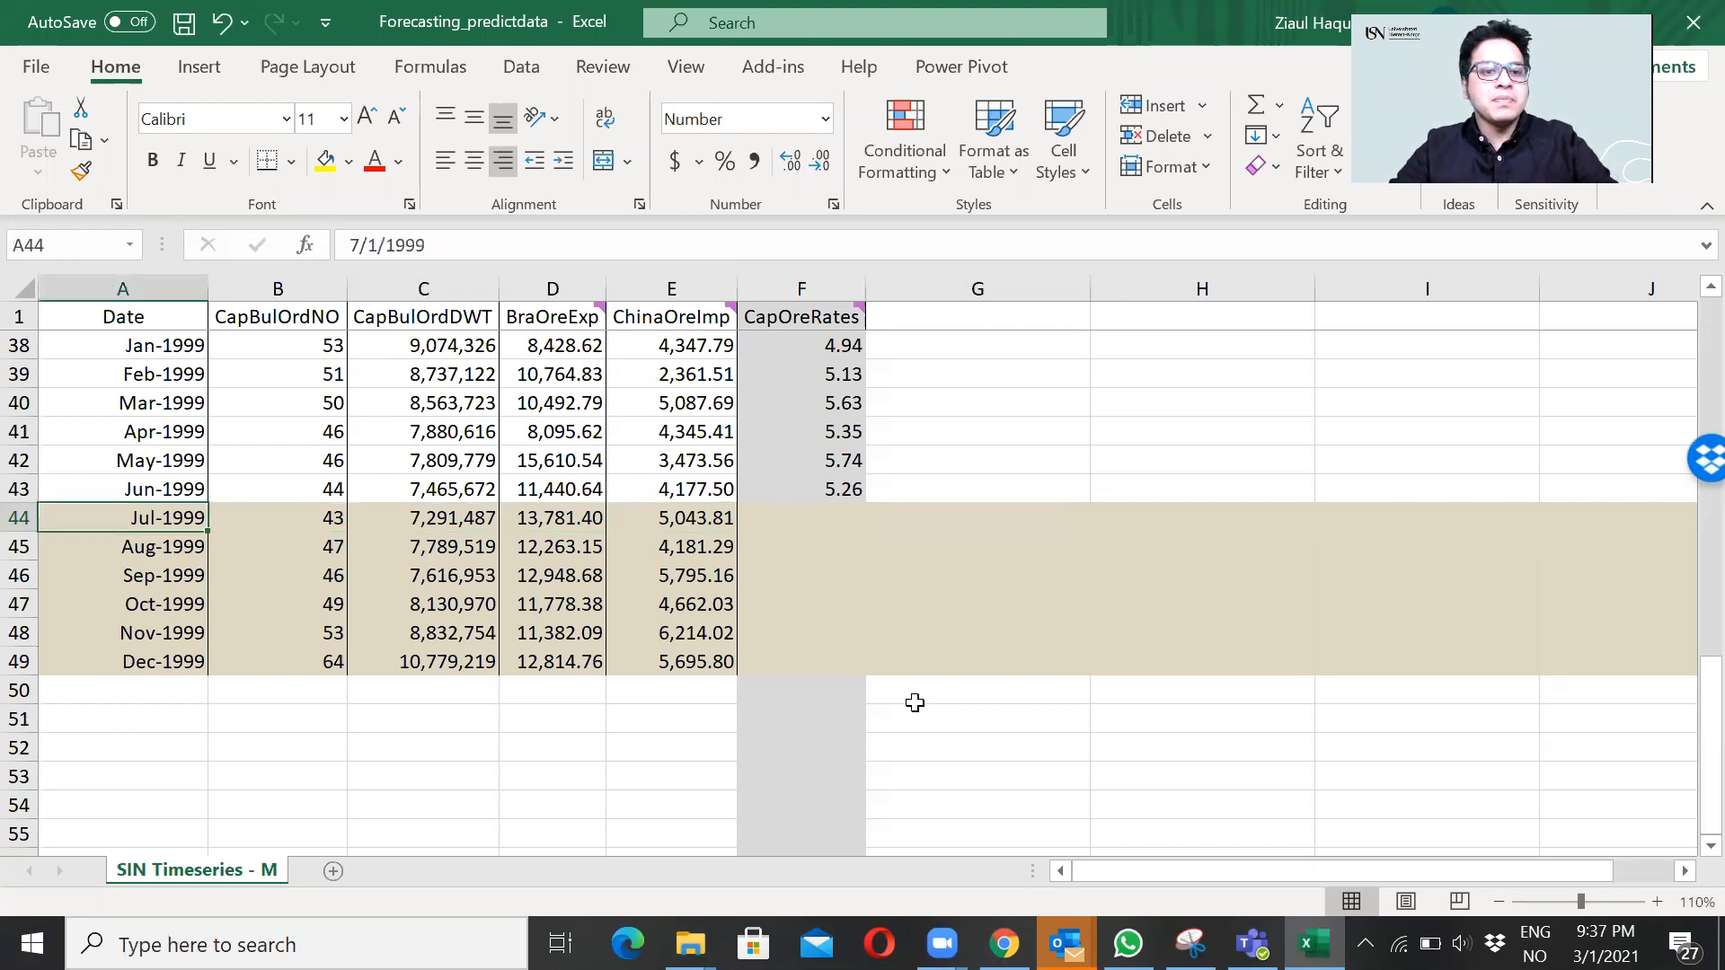
Step: Save and close the Forecasting_predictdata workbook and upload it to DataRobot as a prediction dataset
key(ctrl+s)
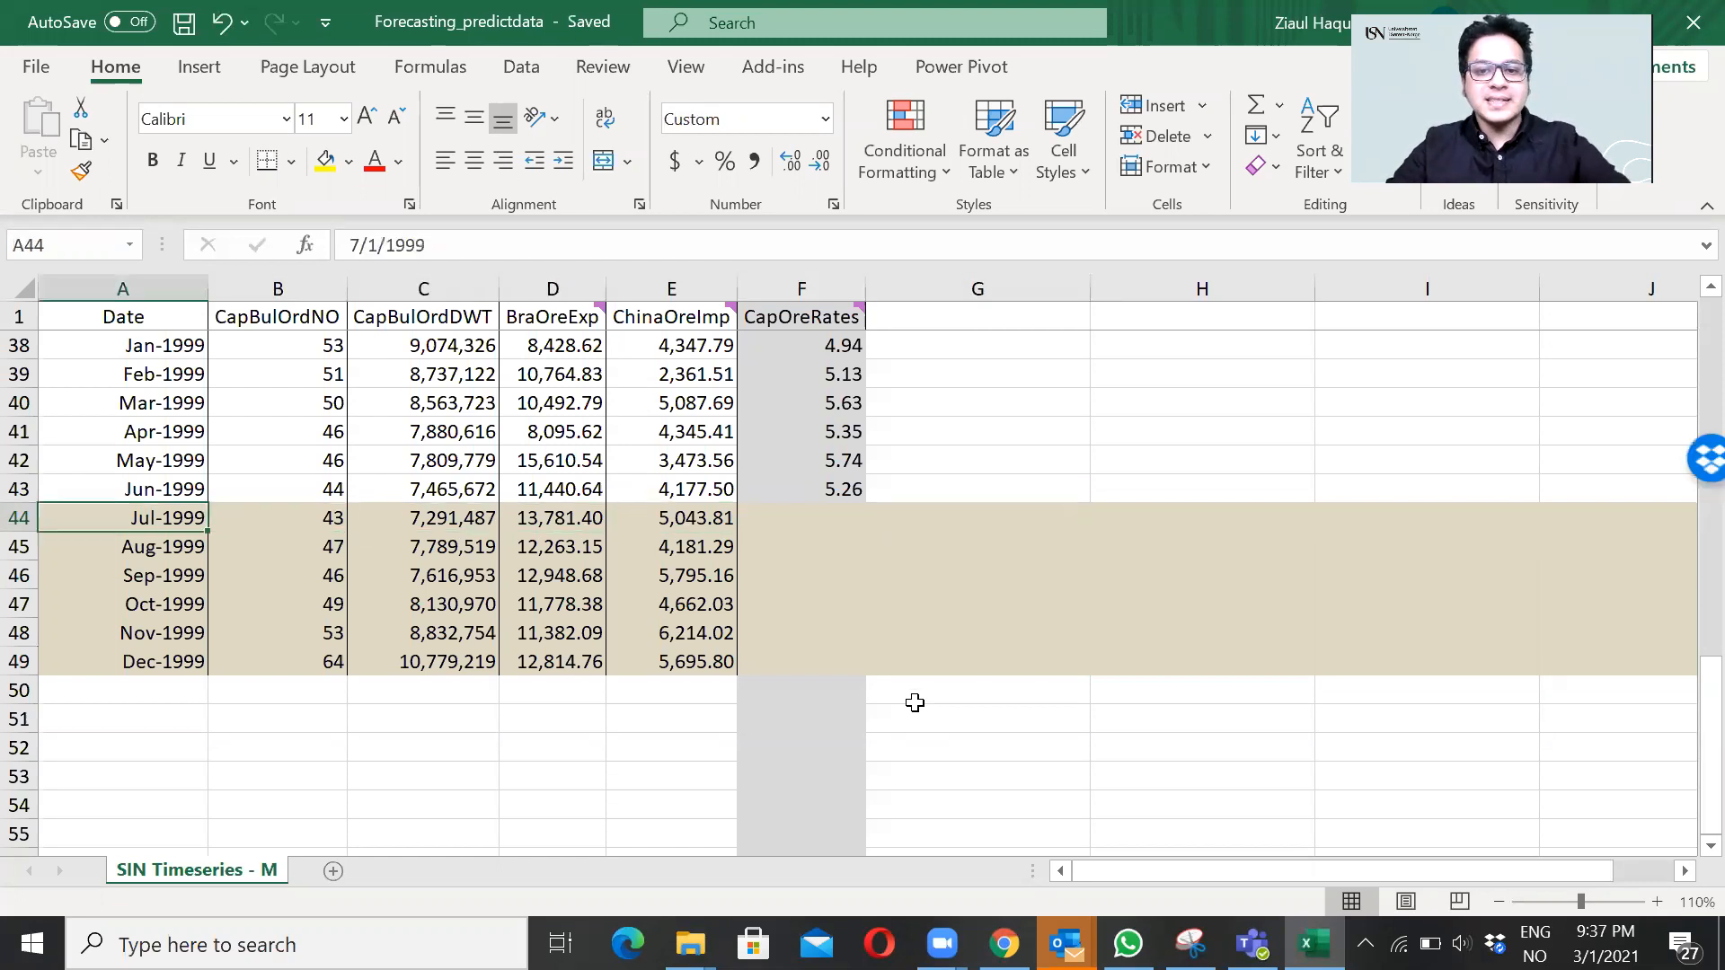
click(1691, 26)
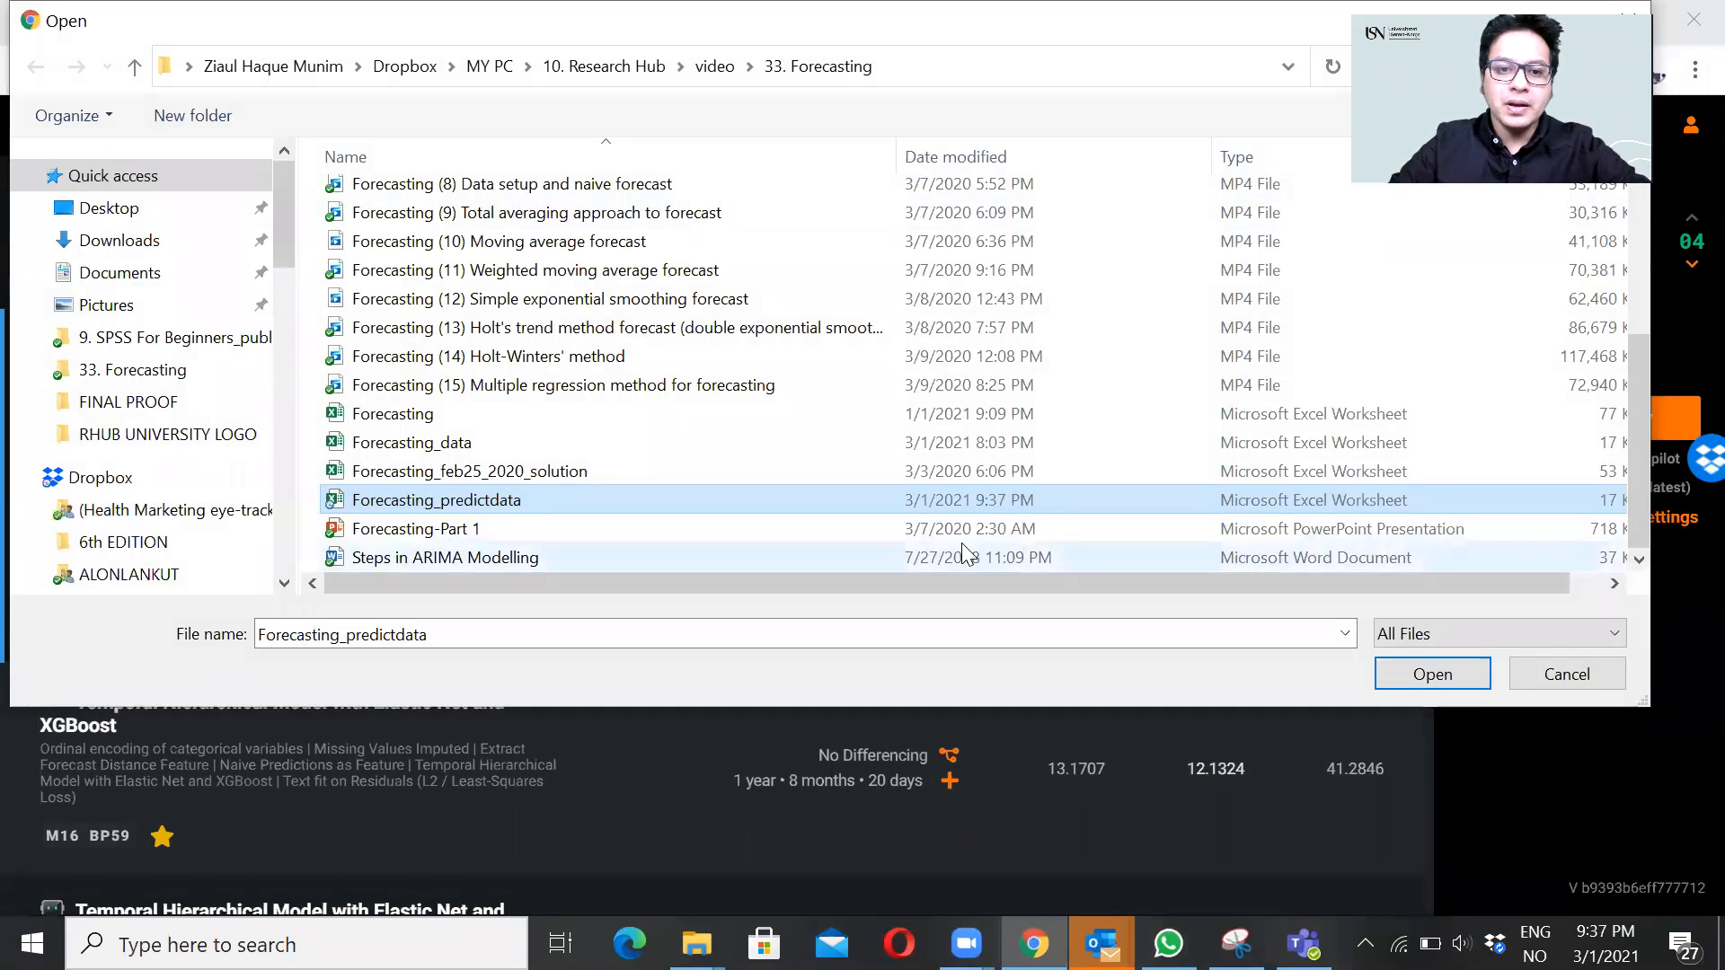
double_click(658, 500)
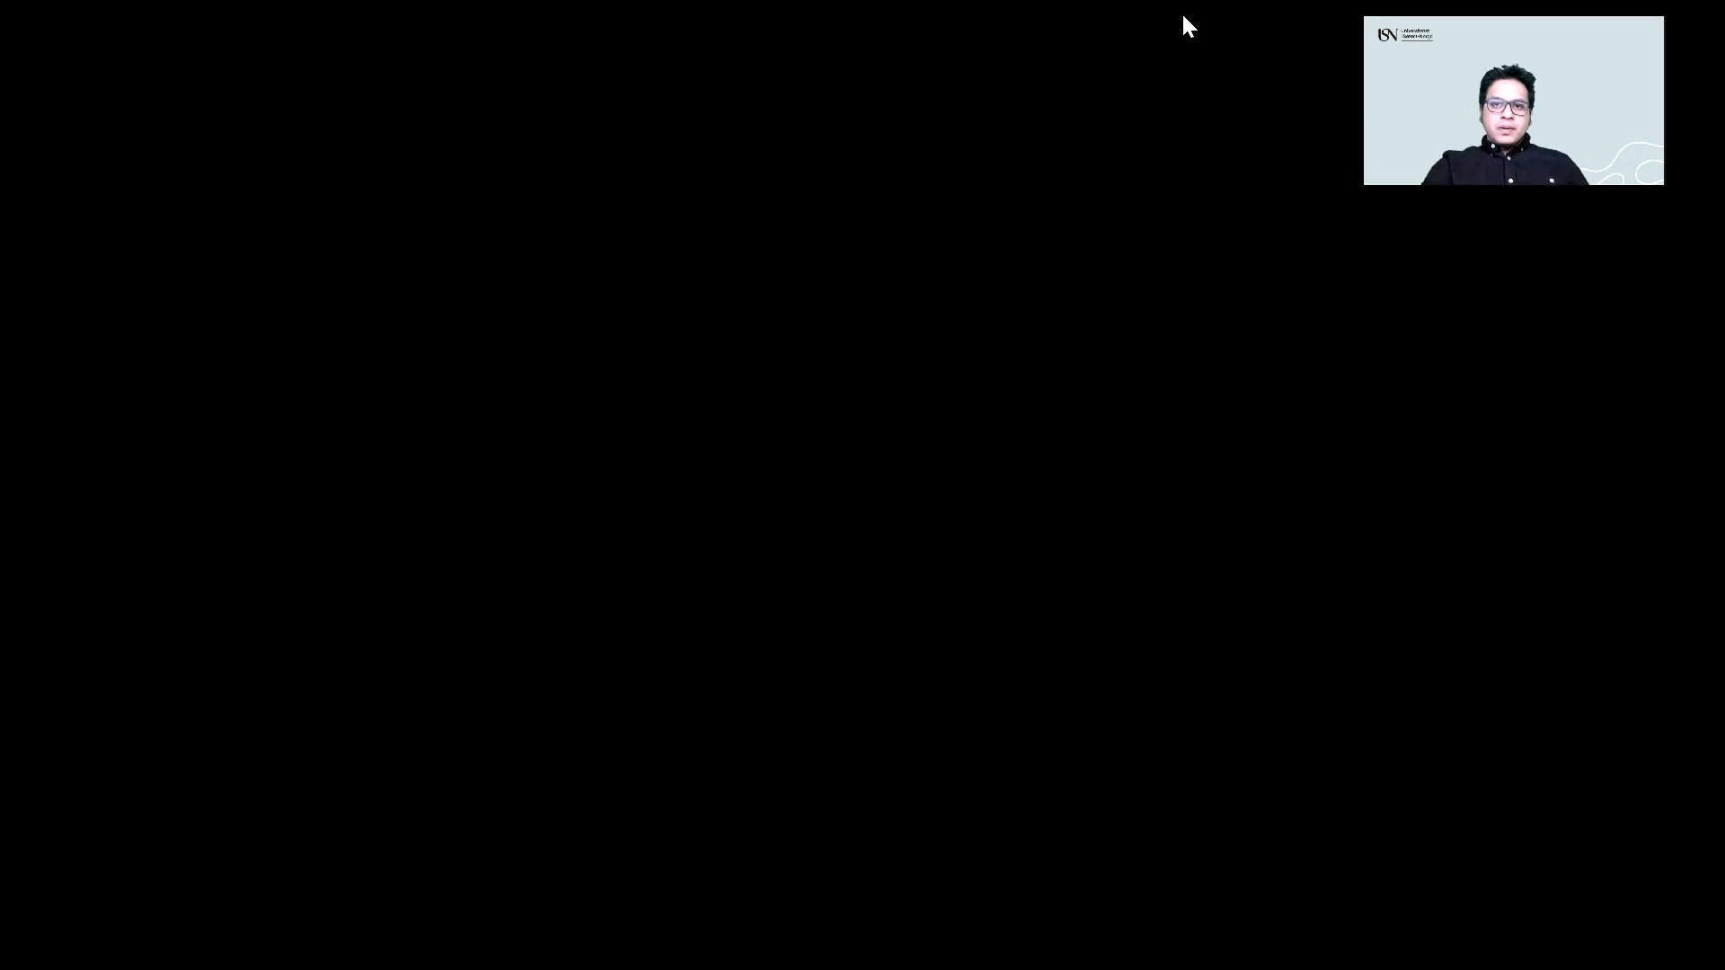
Step: Compute the predictions for the uploaded Forecasting_predictdata dataset and open the downloaded predictions file in Excel
scroll(1259, 624, down, 5)
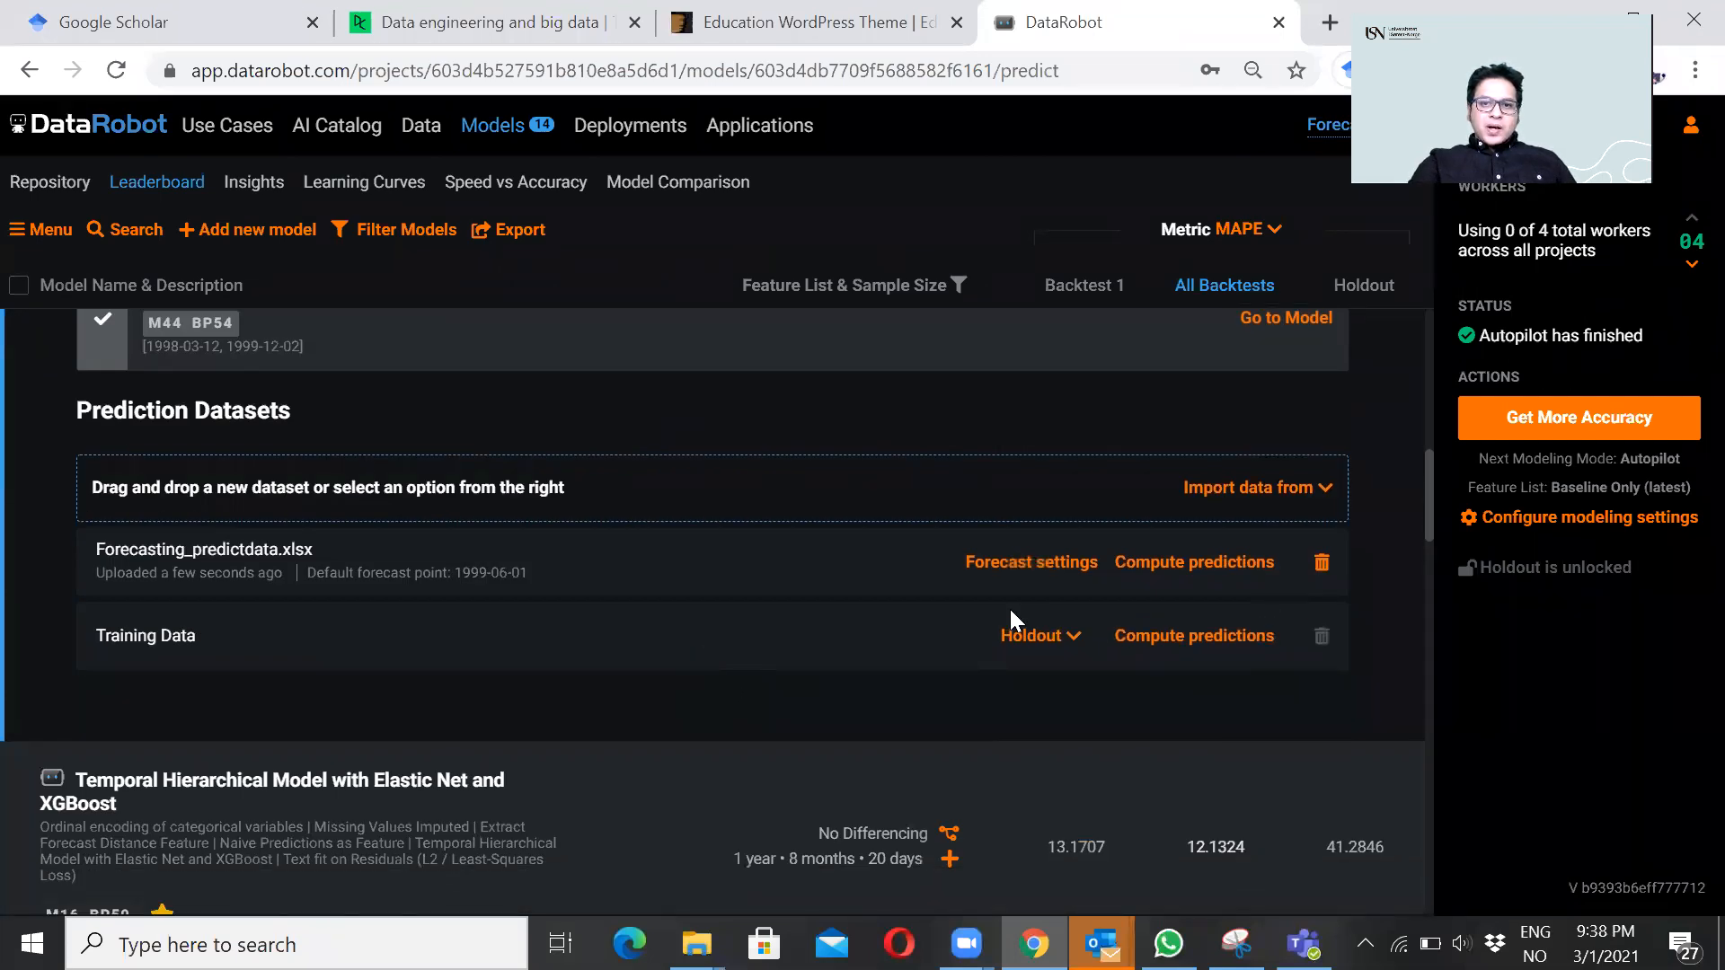
click(1155, 568)
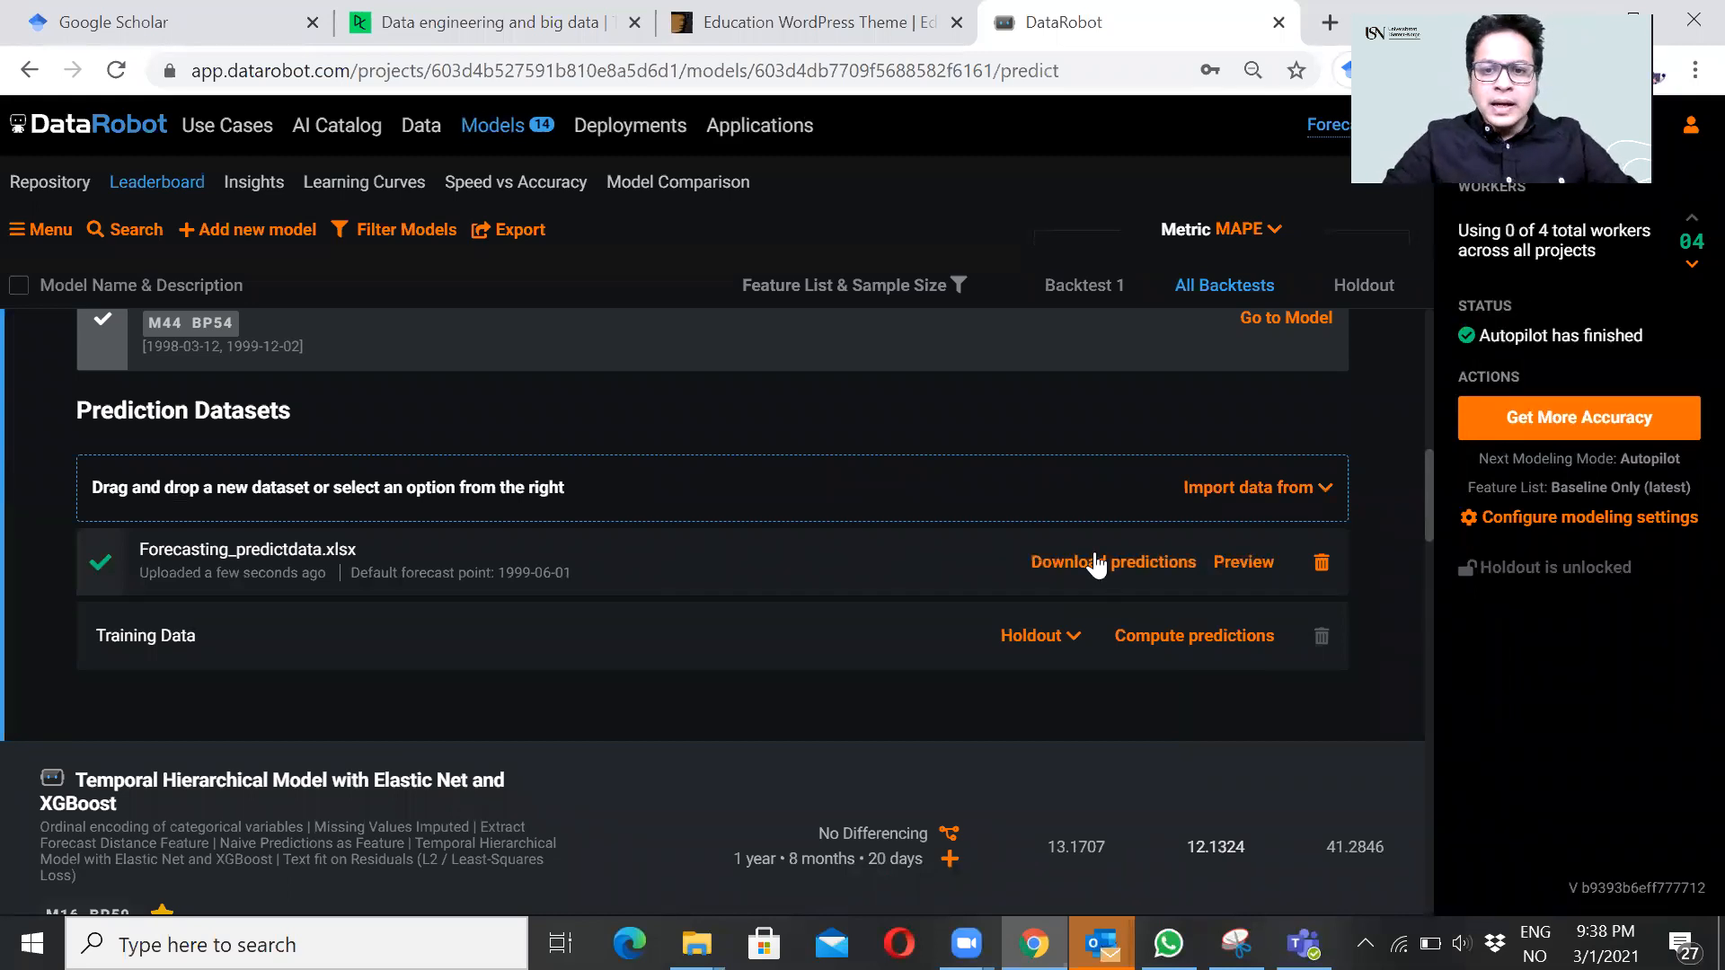
click(1111, 565)
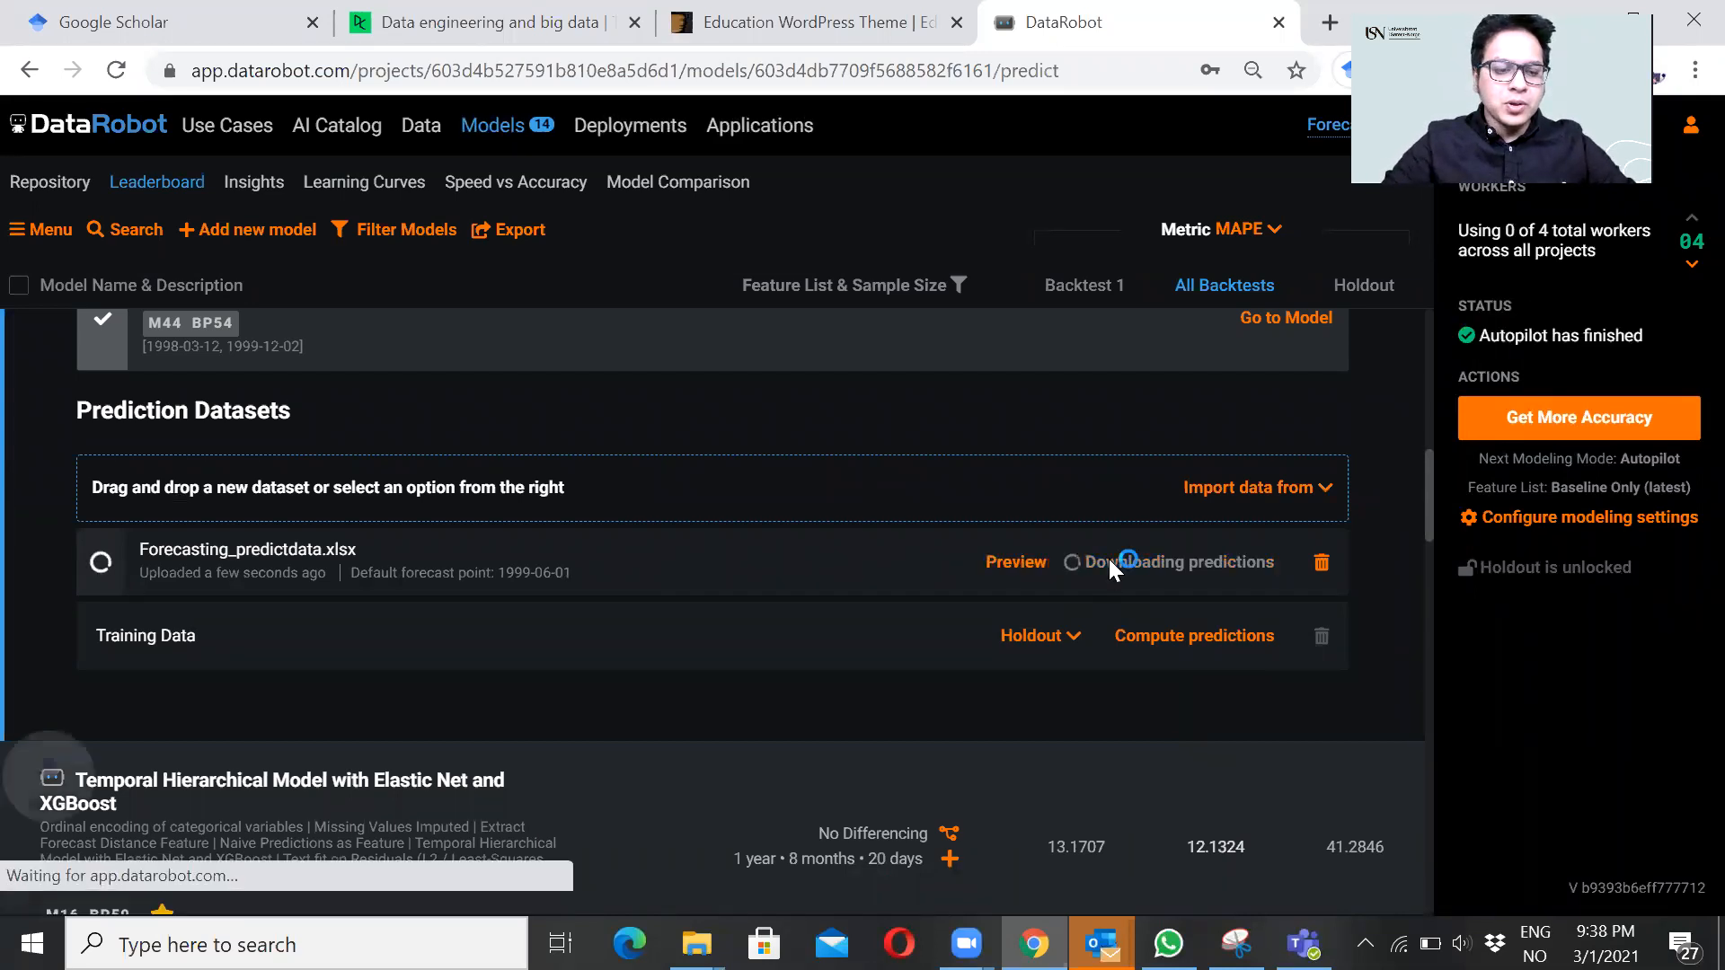
click(108, 895)
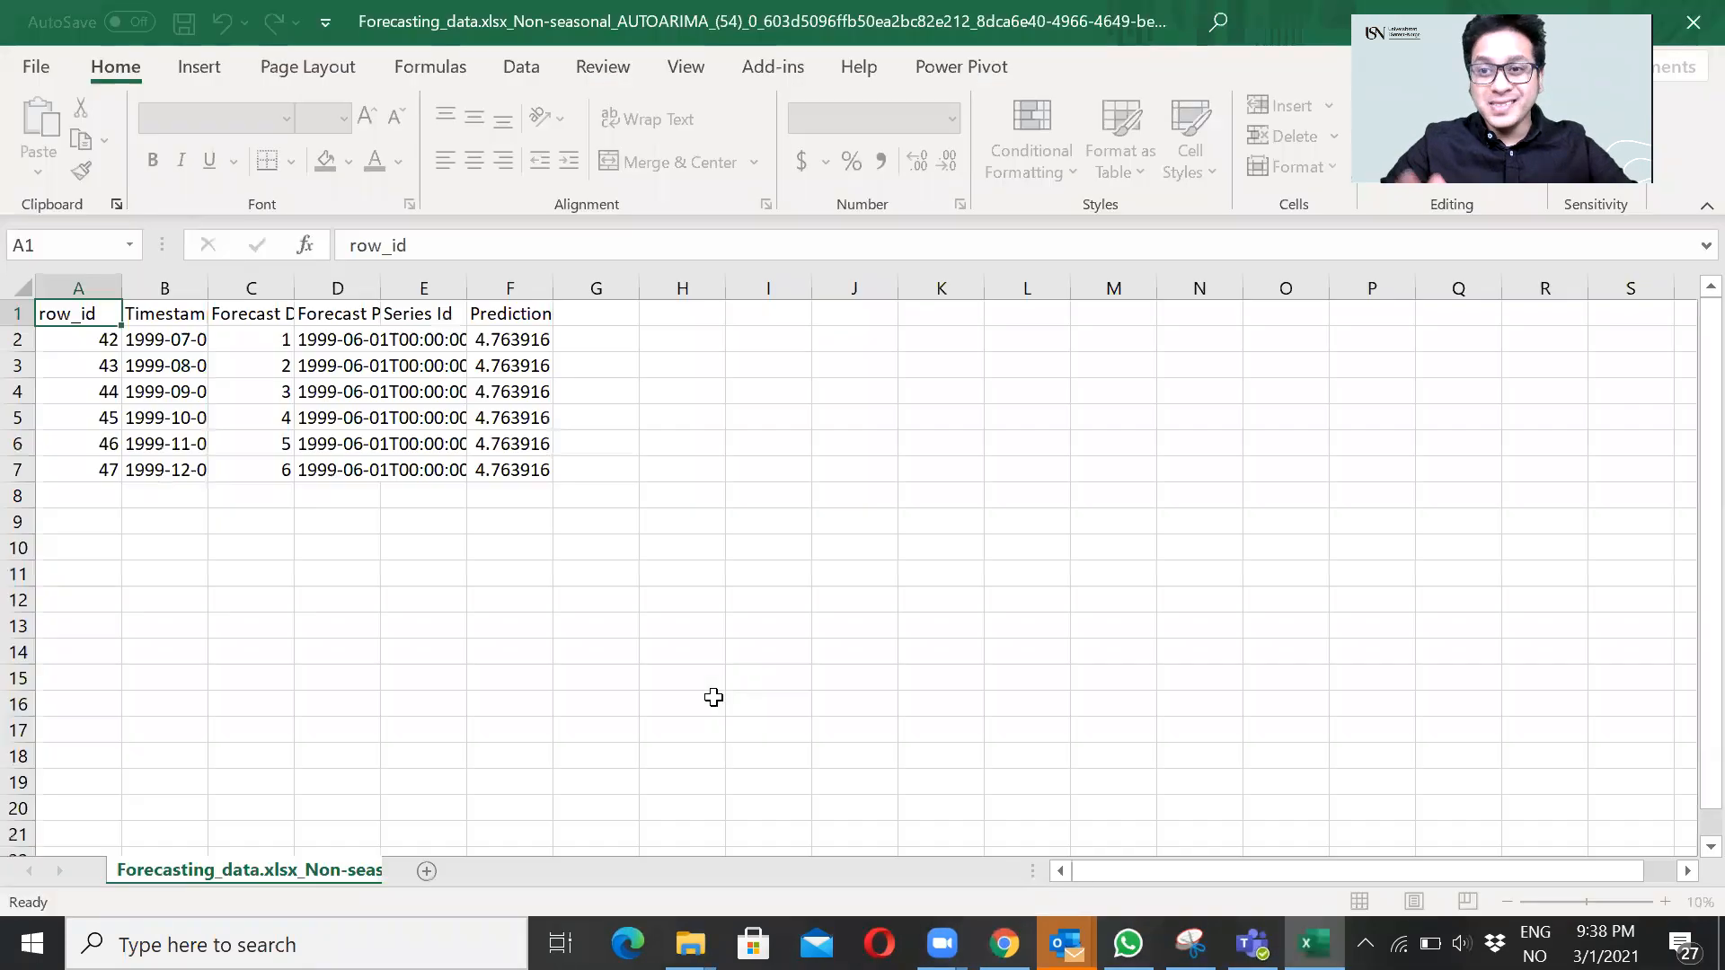
Step: Review the Prediction values in F2:F7 together with the timestamp and forecast columns
click(497, 370)
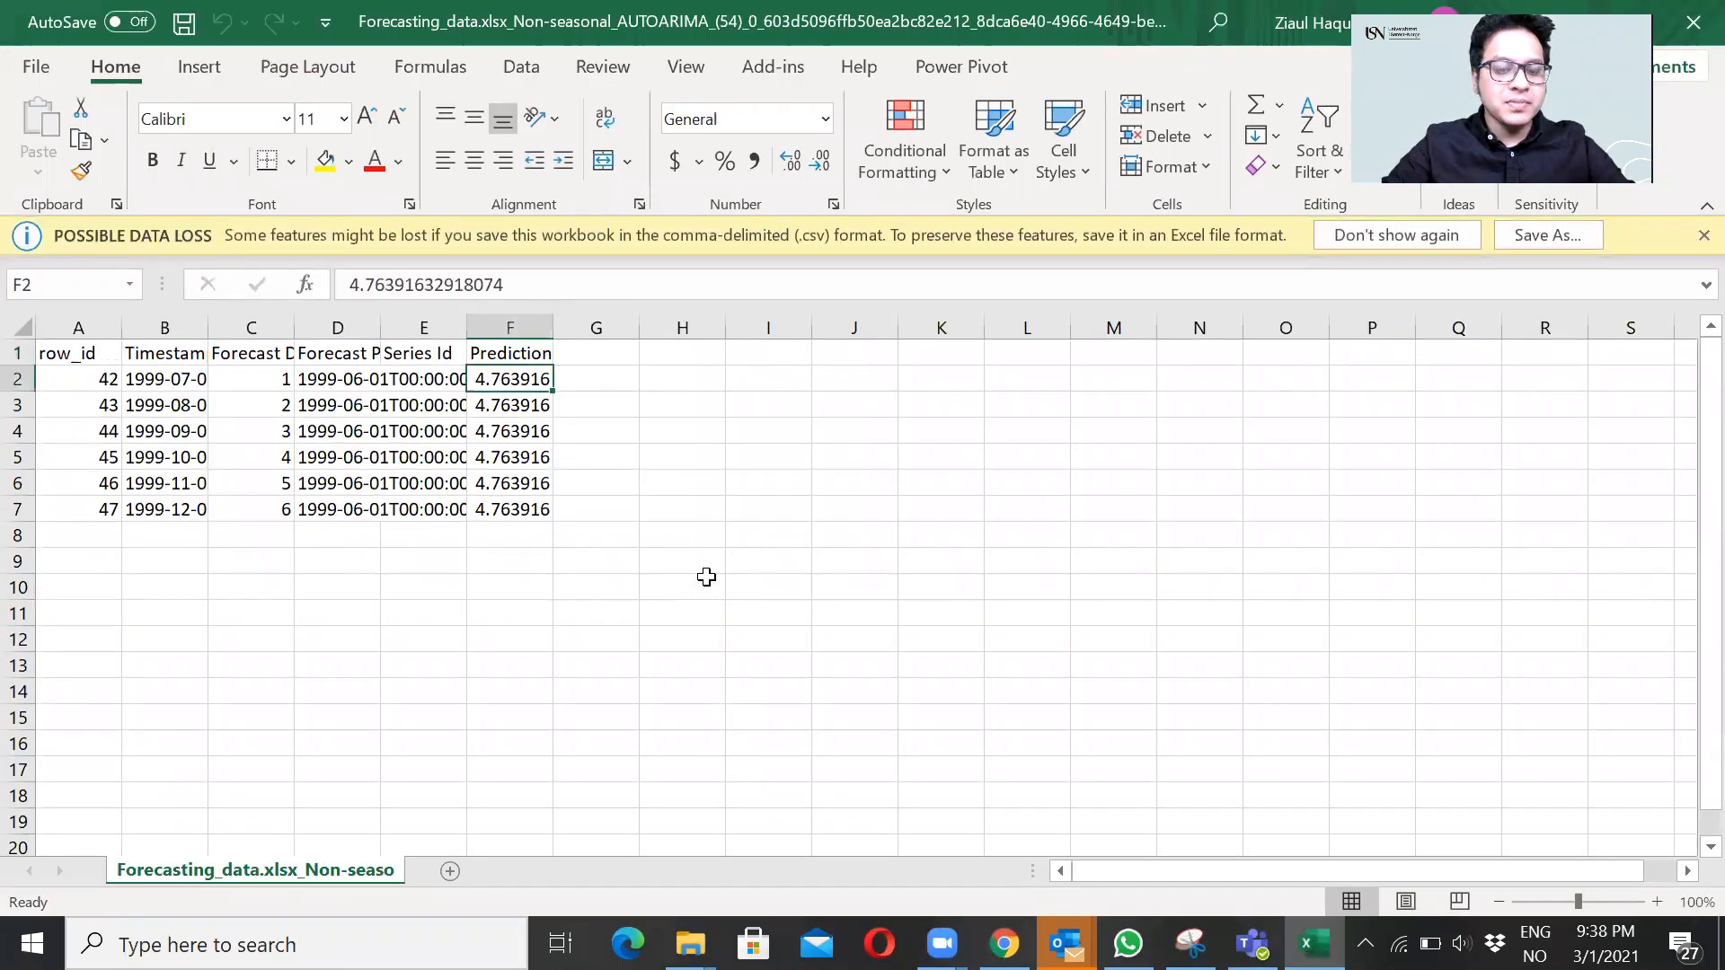
key(Left)
key(Left)
key(Left)
key(Left)
key(Right)
key(Right)
key(Right)
key(Right)
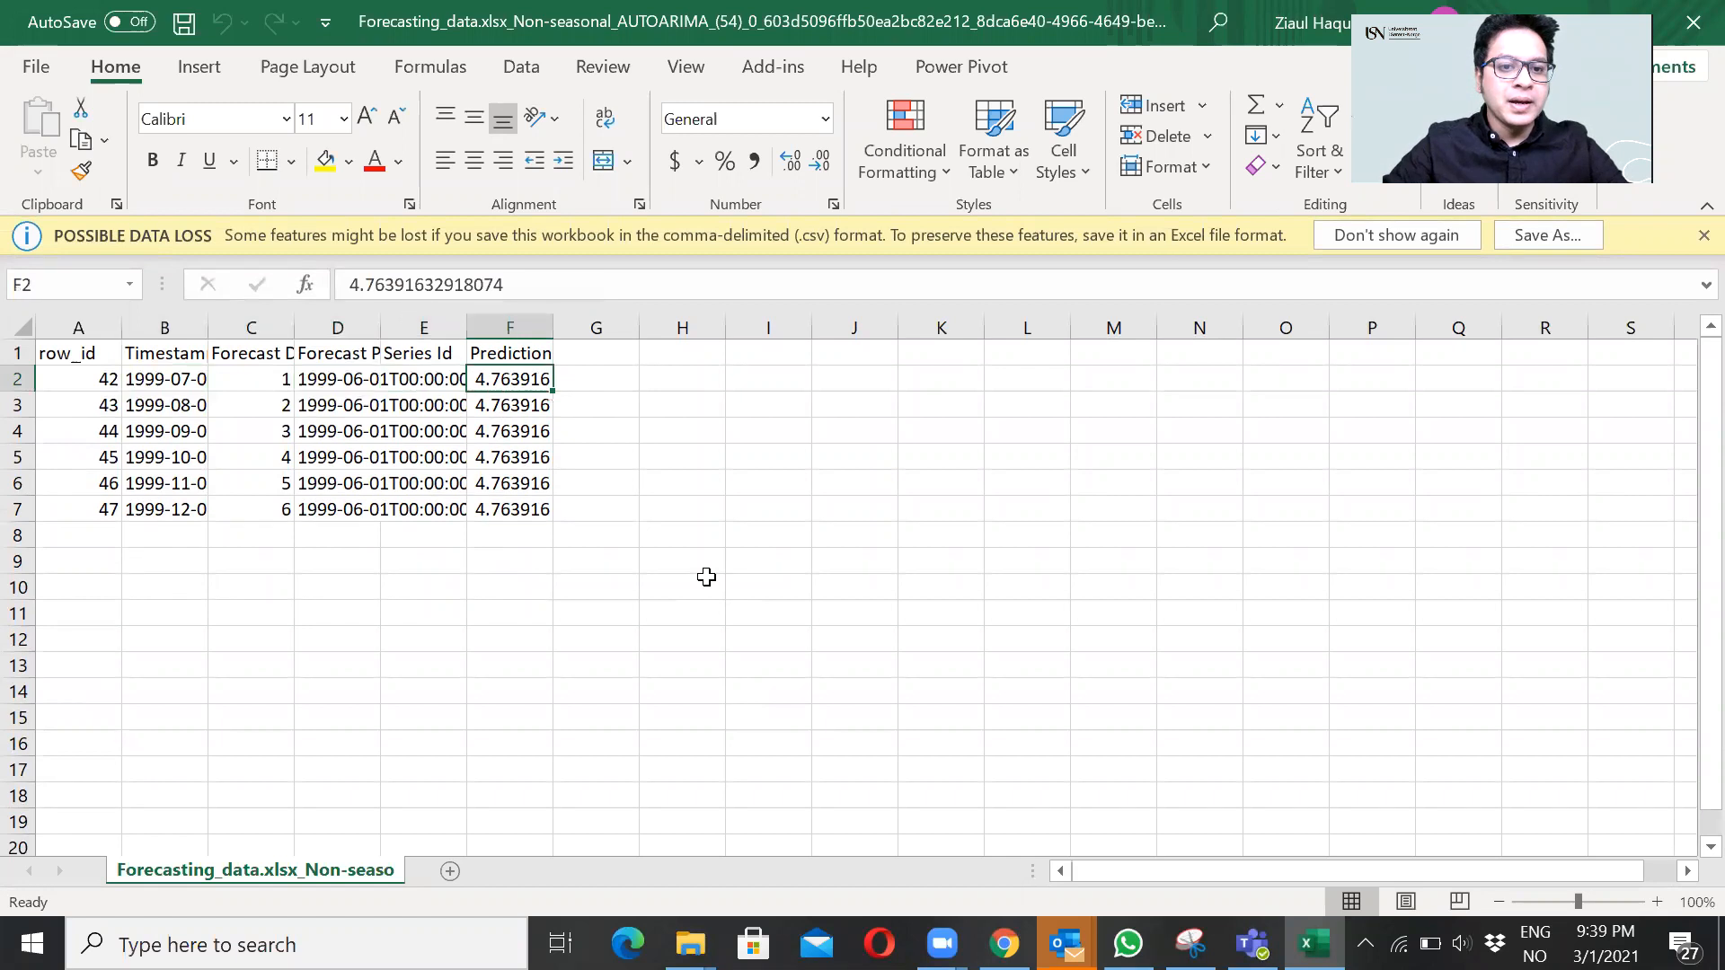
key(shift+Down)
key(shift+Down)
key(shift+Down)
key(shift+Down)
key(shift+Down)
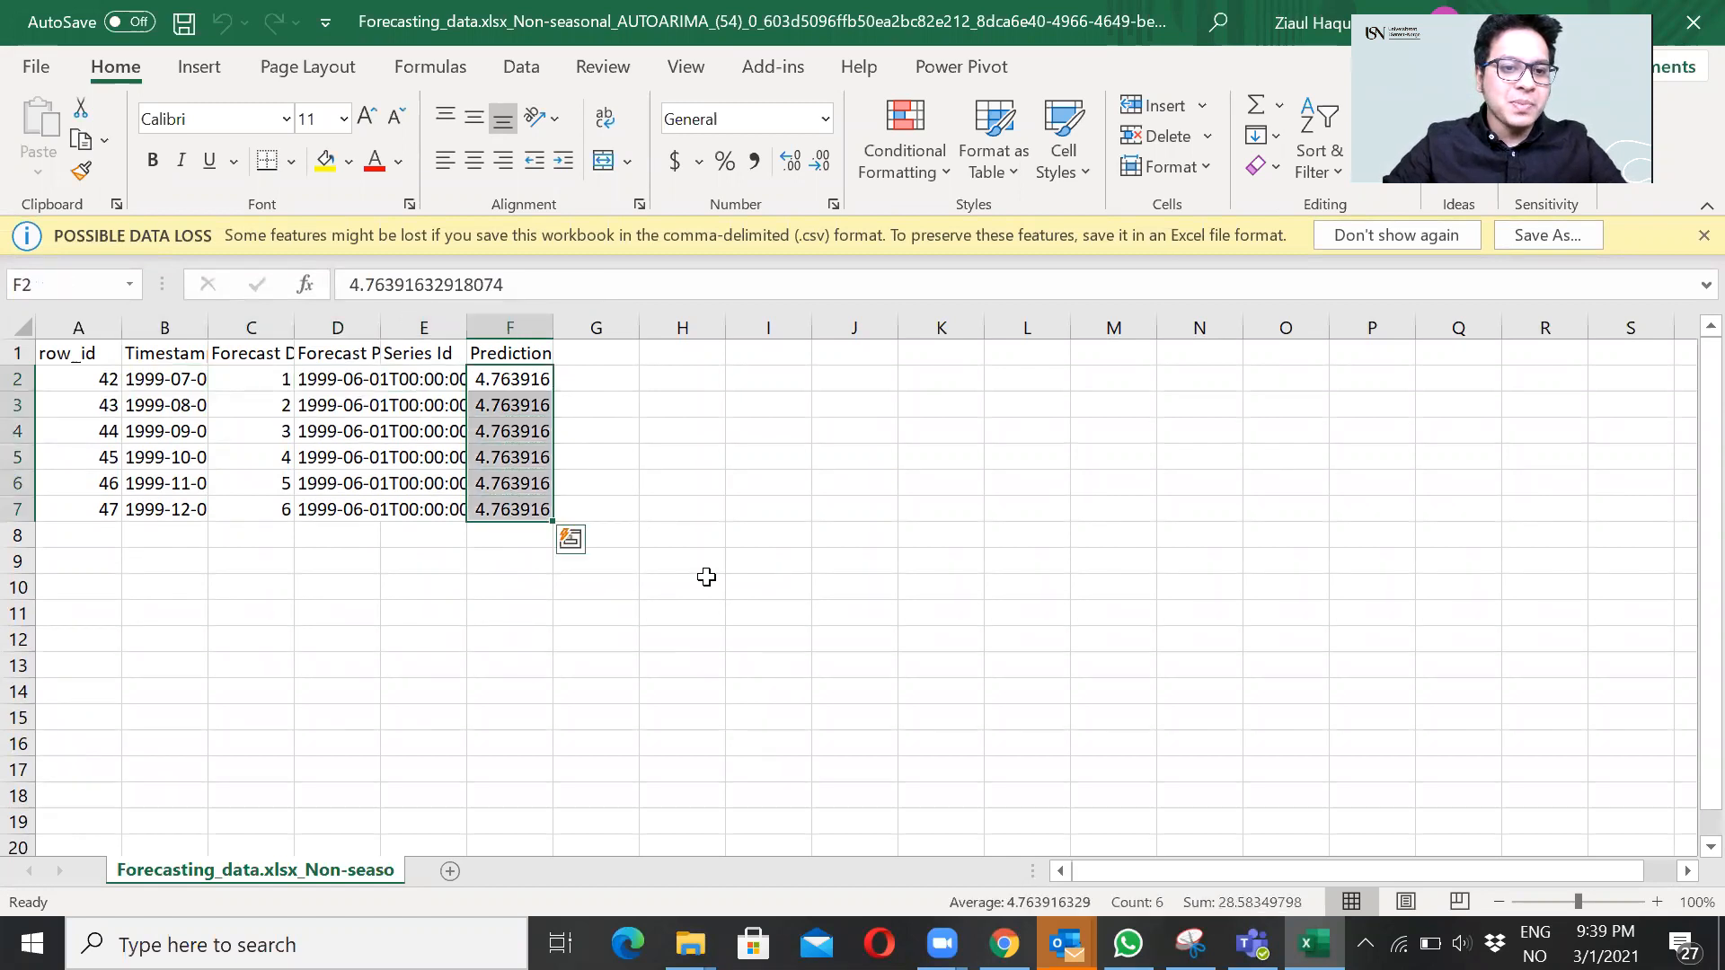
Step: Examine the July 1999 row from timestamp to prediction and compare it with the following months
key(Up)
key(Down)
key(Down)
key(Down)
key(Up)
key(Up)
key(Down)
key(Up)
key(shift+Left)
key(shift+Left)
key(shift+Left)
key(shift+Left)
key(shift+Left)
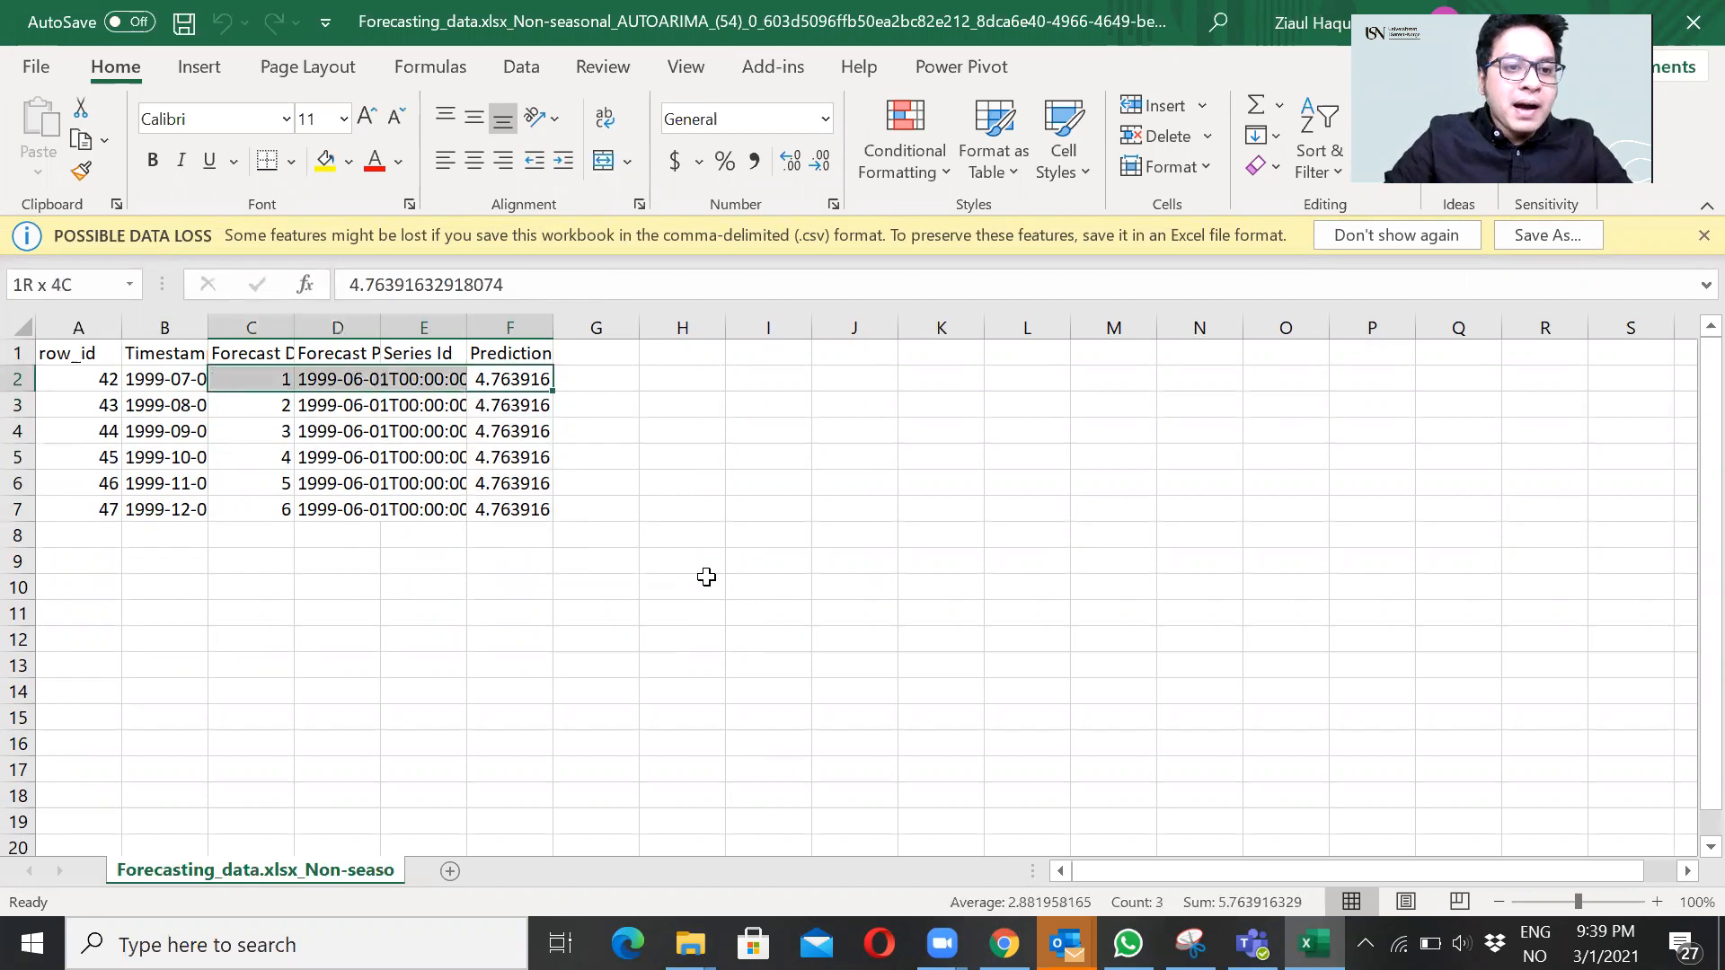
key(Right)
key(Left)
key(Left)
key(Left)
key(Left)
key(Left)
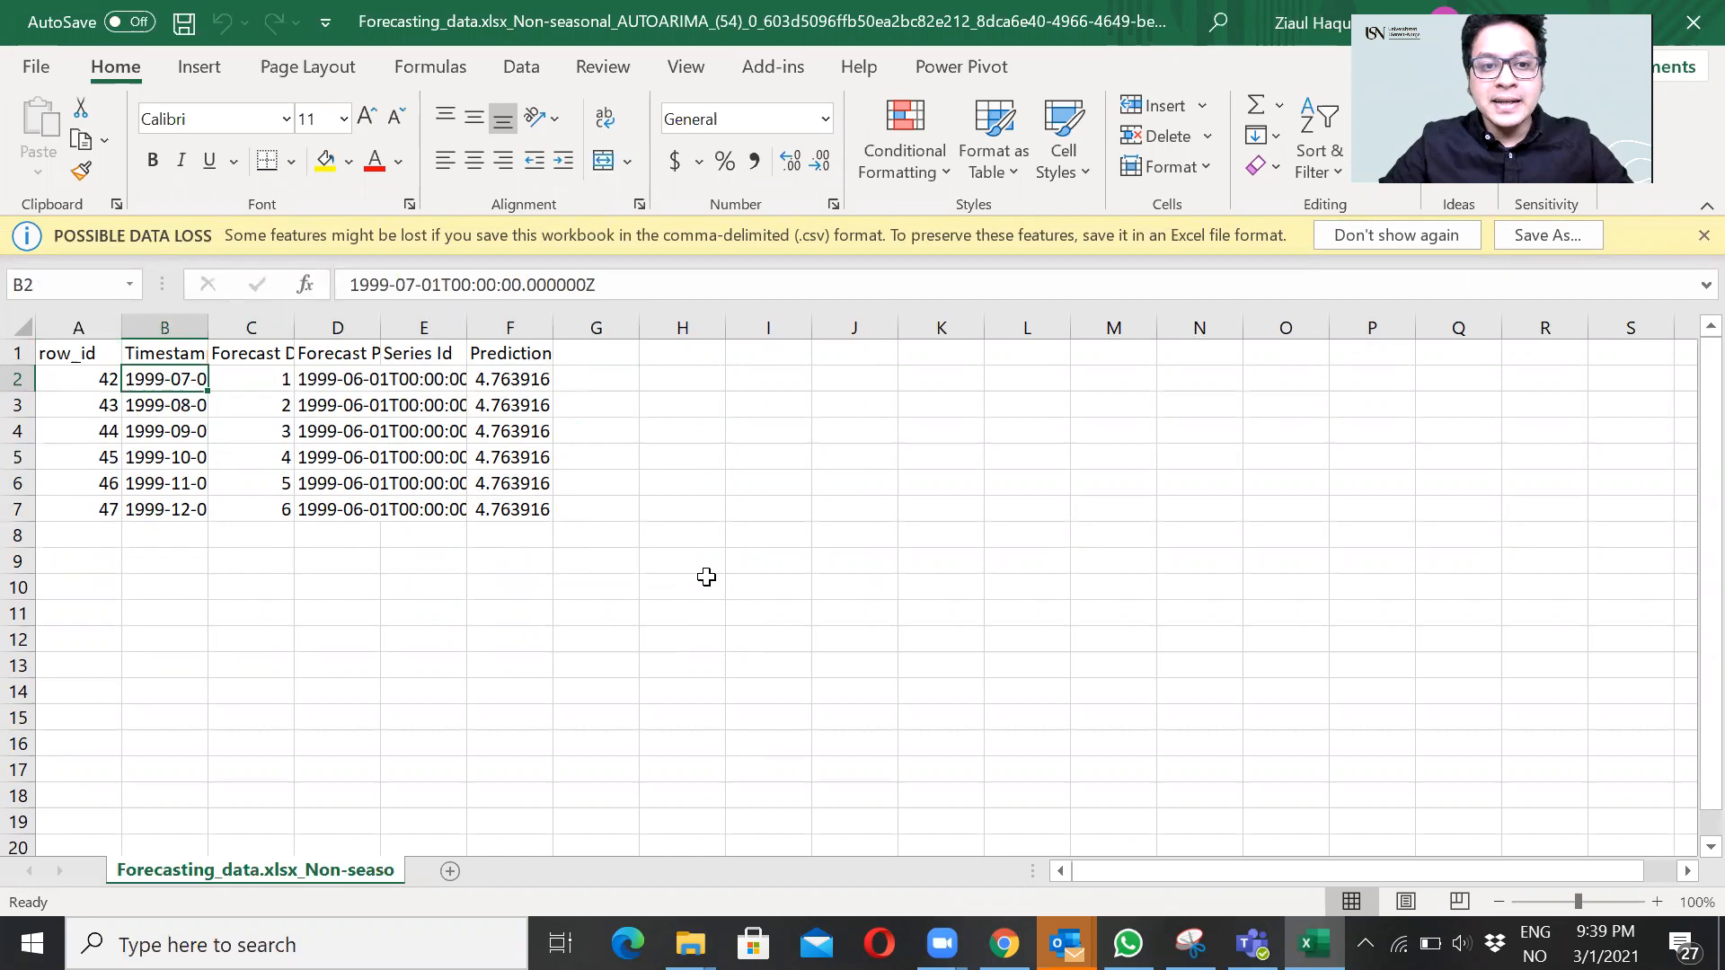
key(Right)
key(Right)
key(Right)
key(Right)
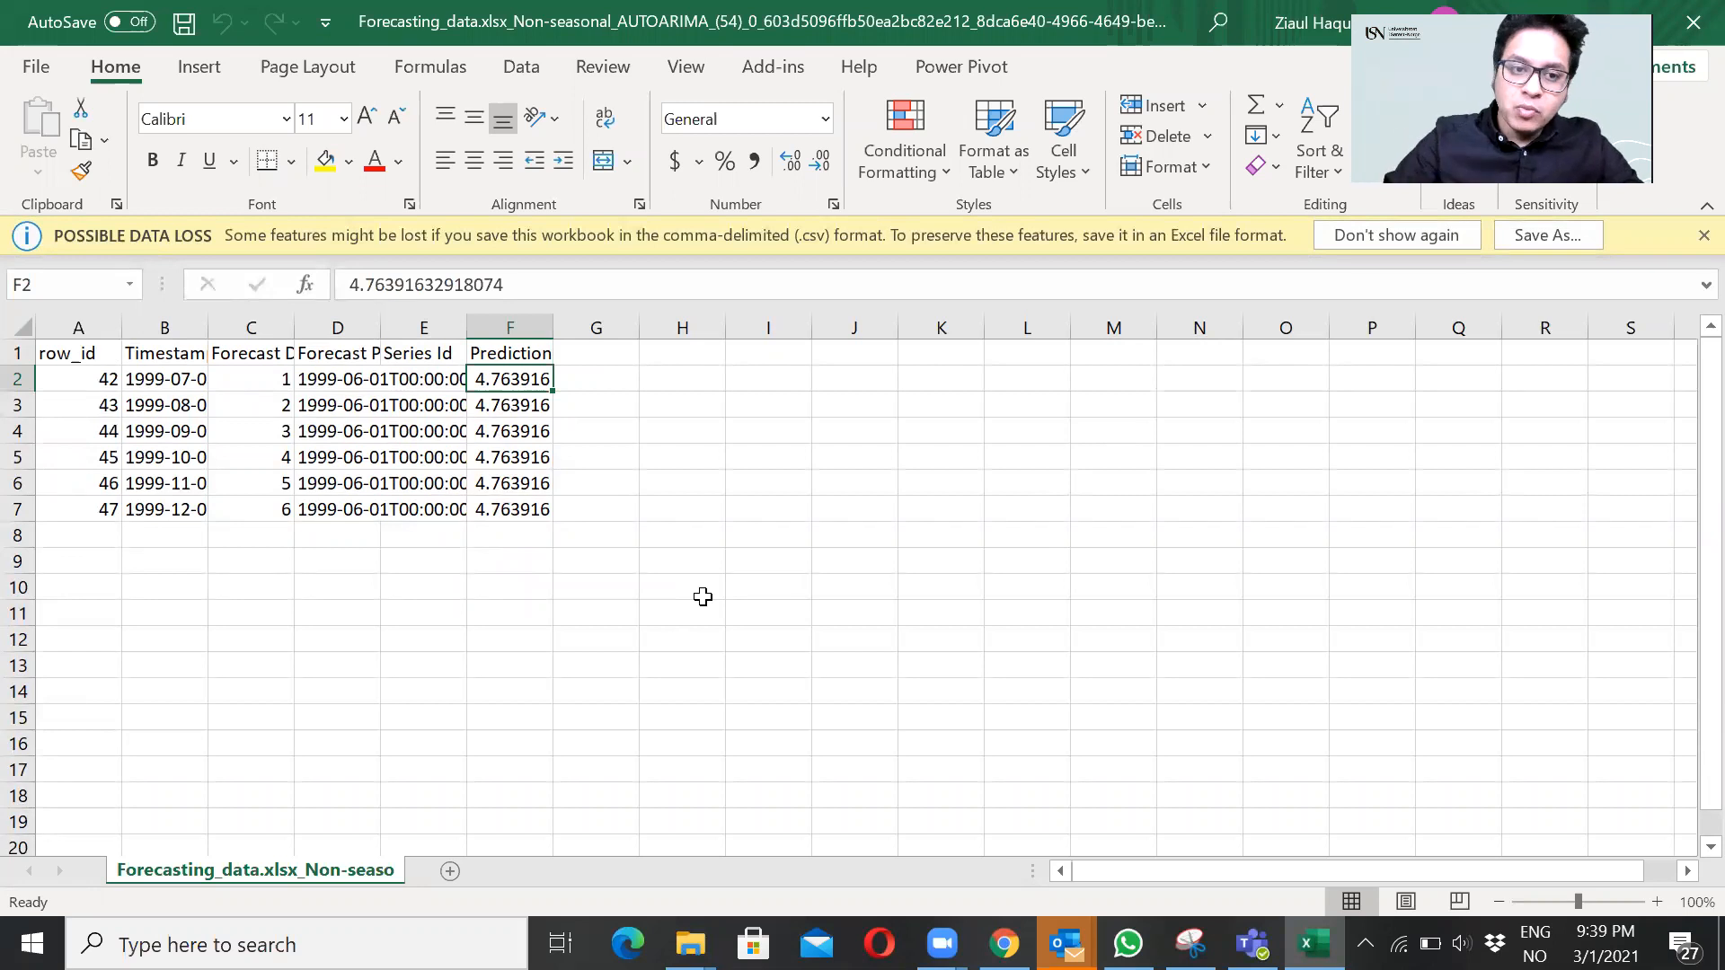
key(Down)
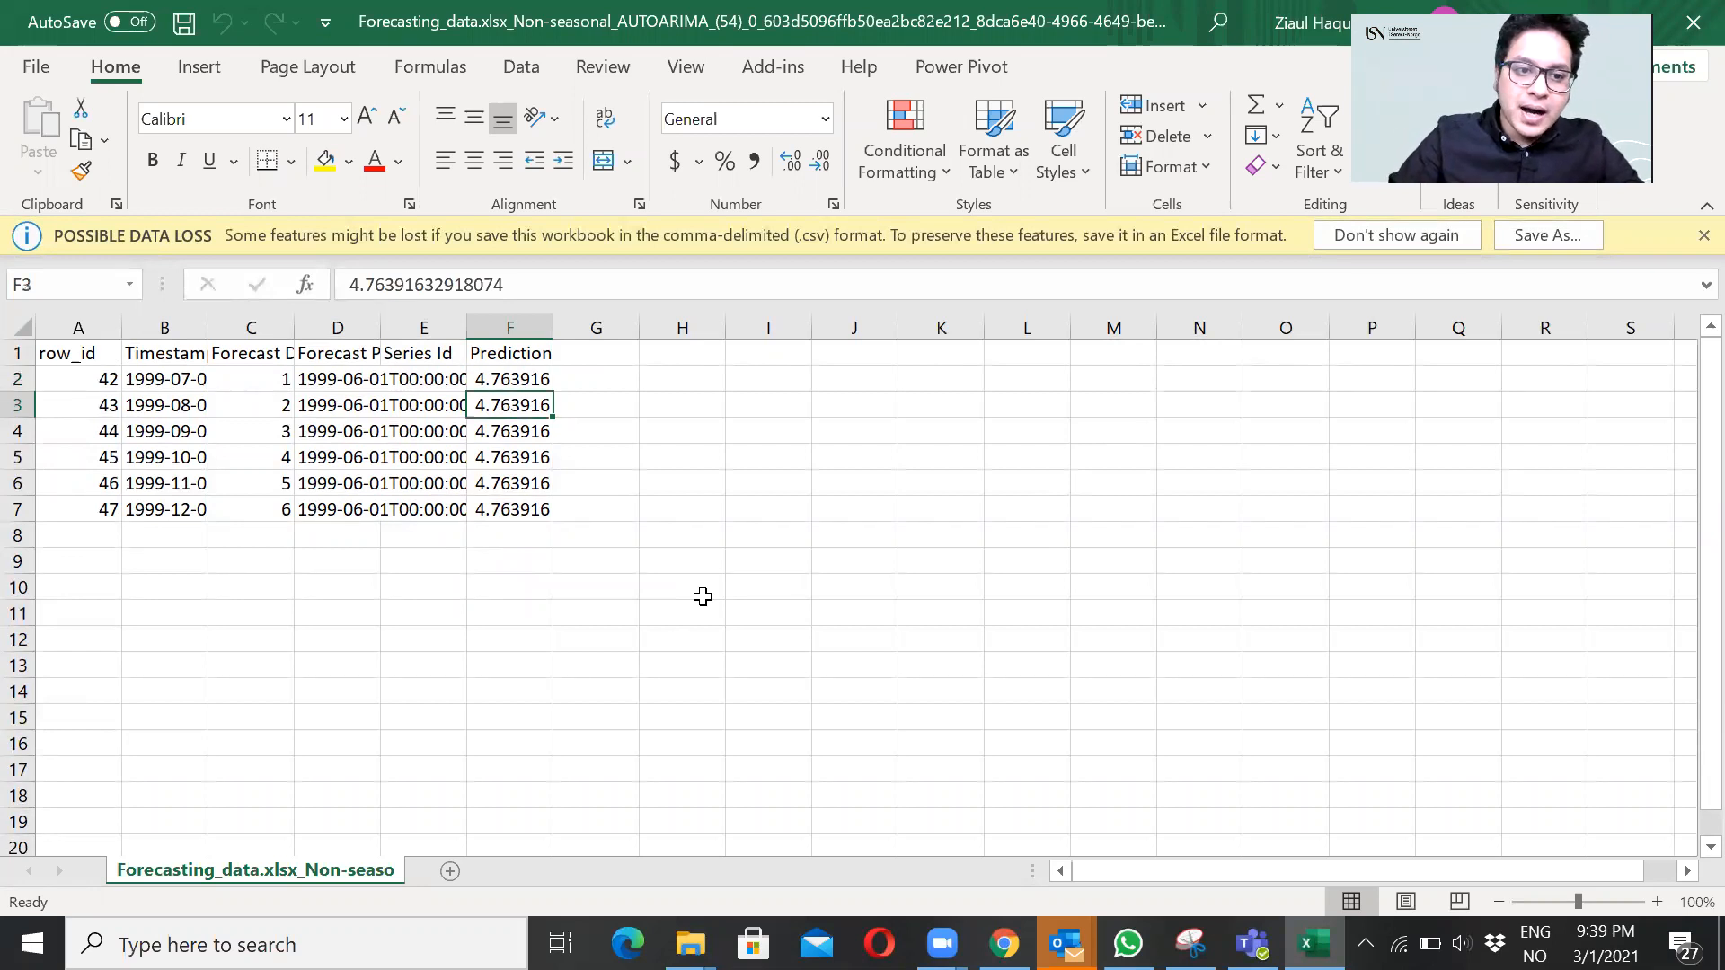
Step: Close the predictions file and reopen the Forecasting_predictdata workbook in Excel from DataRobot's local file chooser
click(1694, 22)
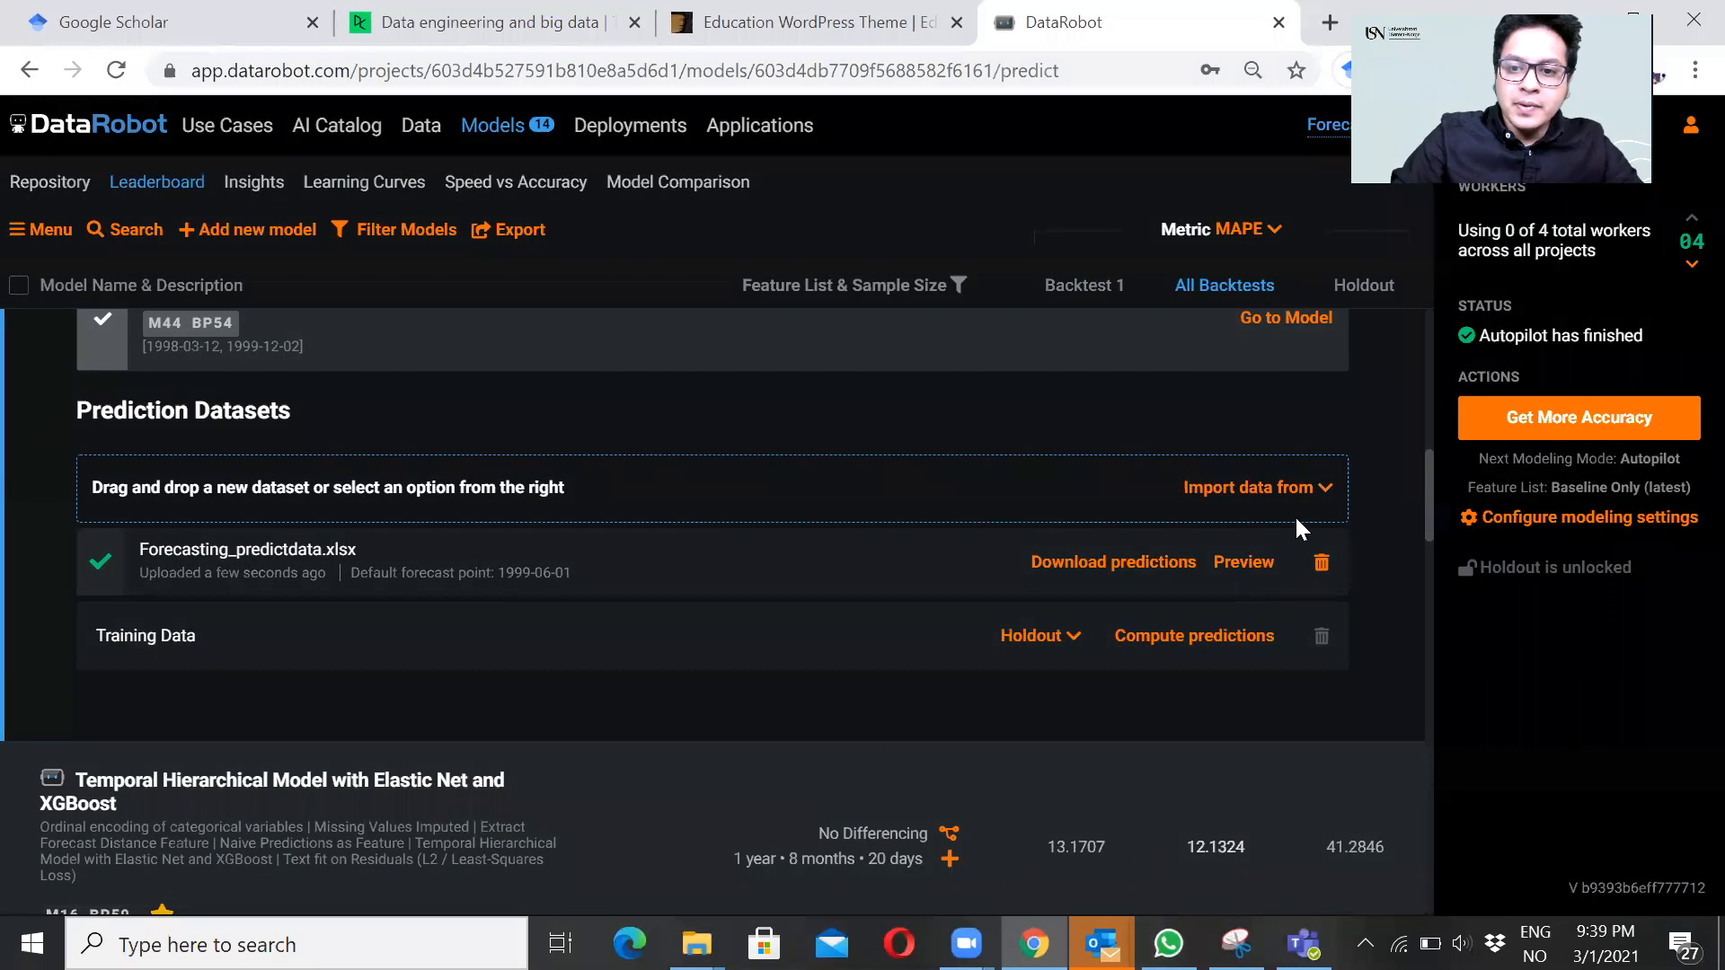
click(1297, 501)
click(1263, 542)
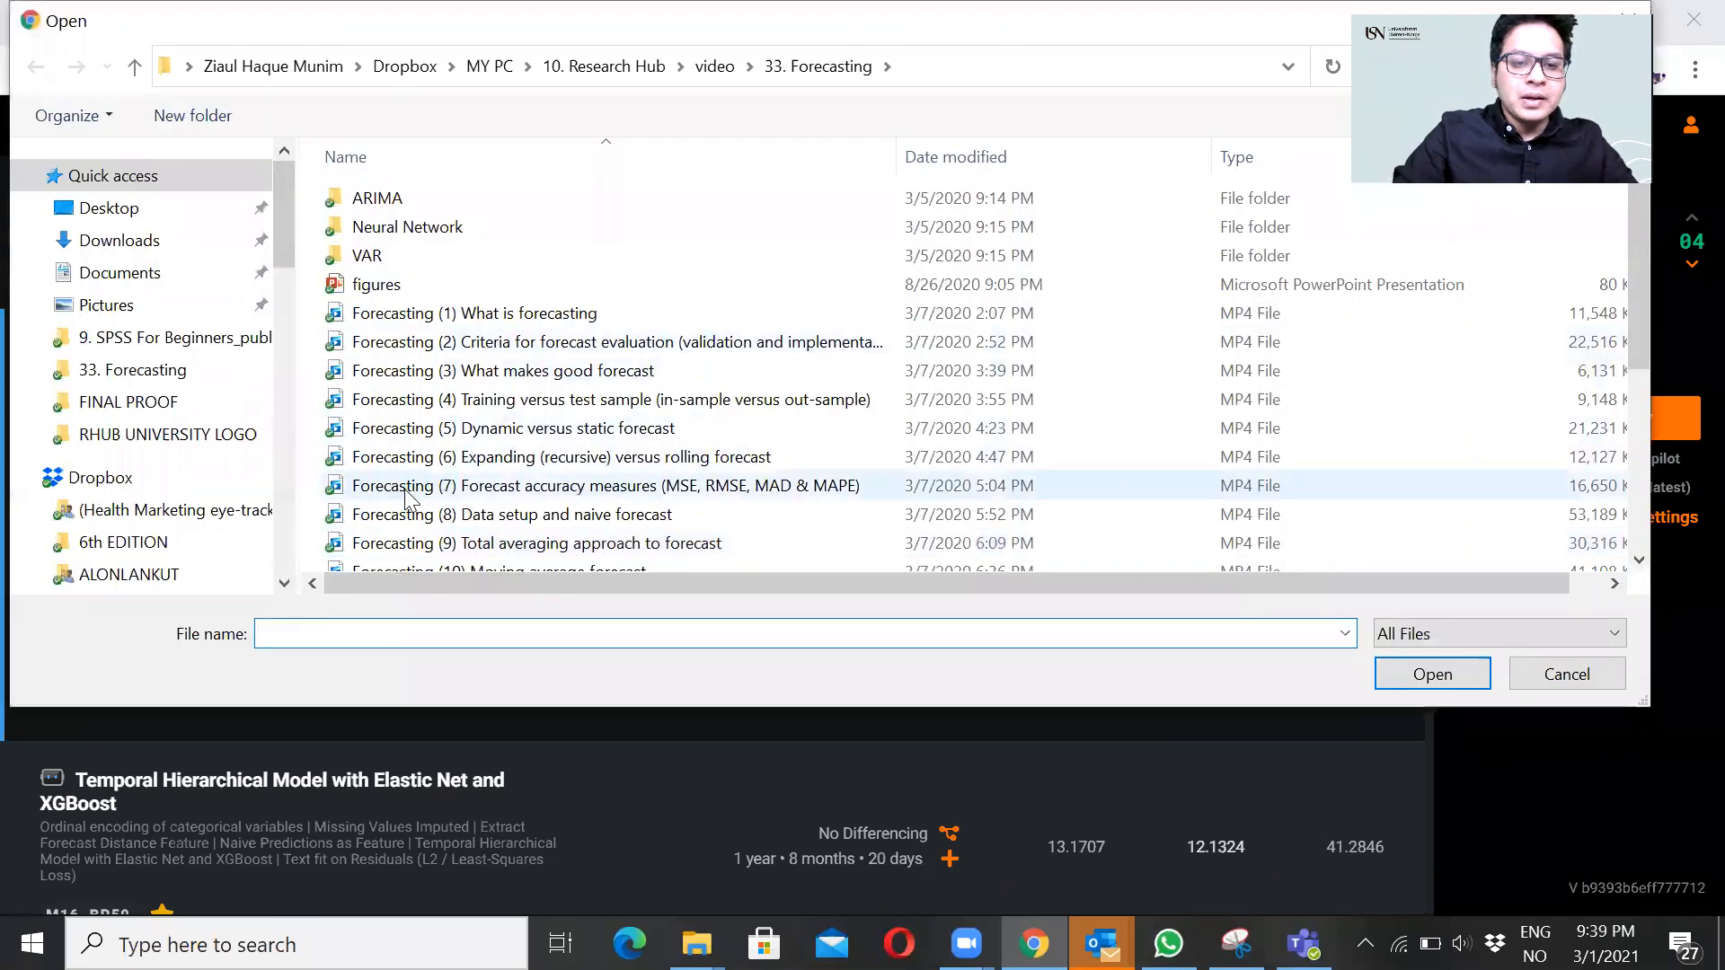
scroll(406, 494, down, 4)
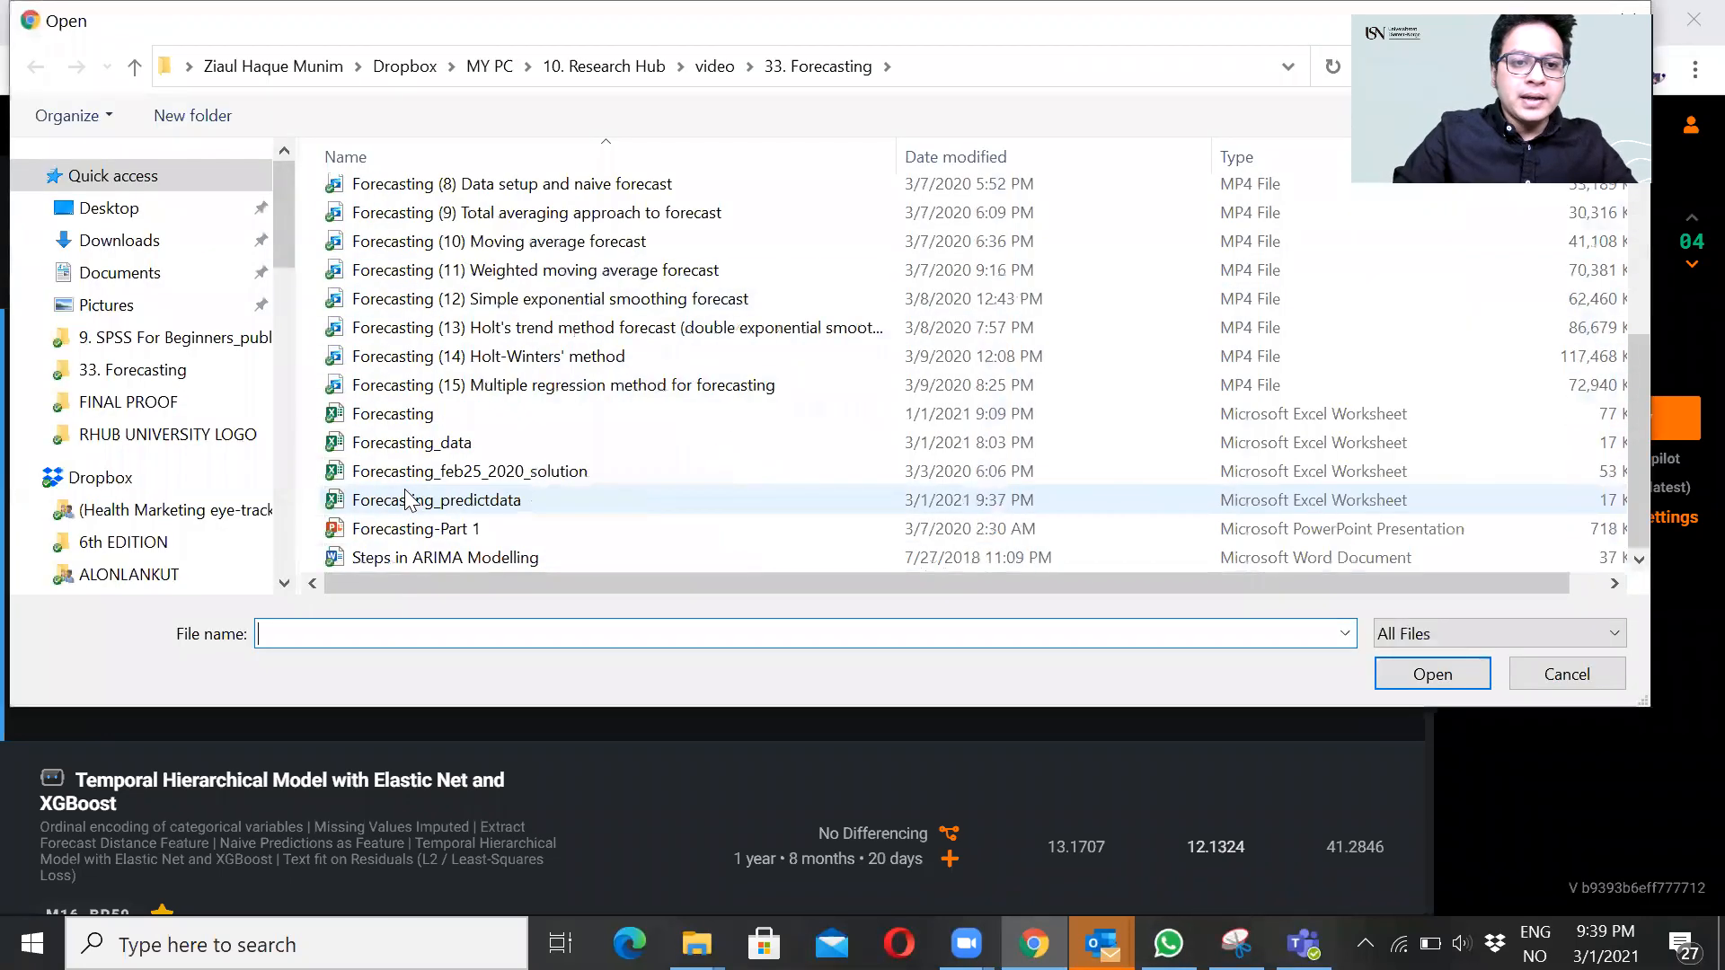
click(465, 503)
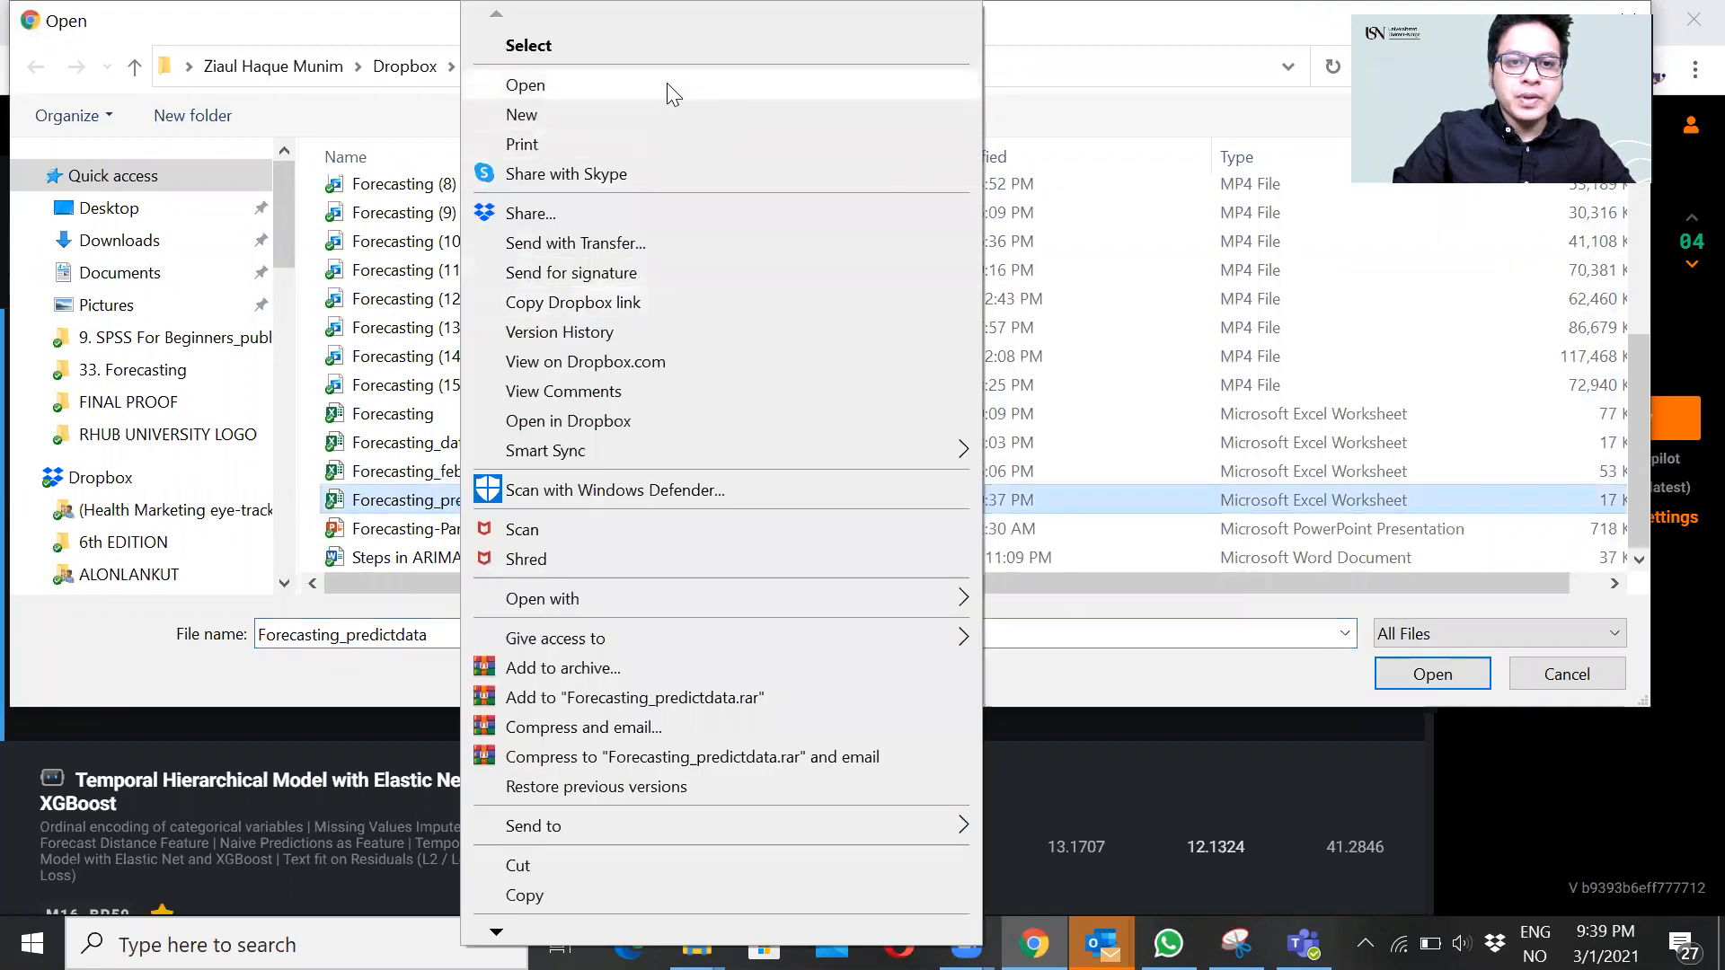
click(667, 84)
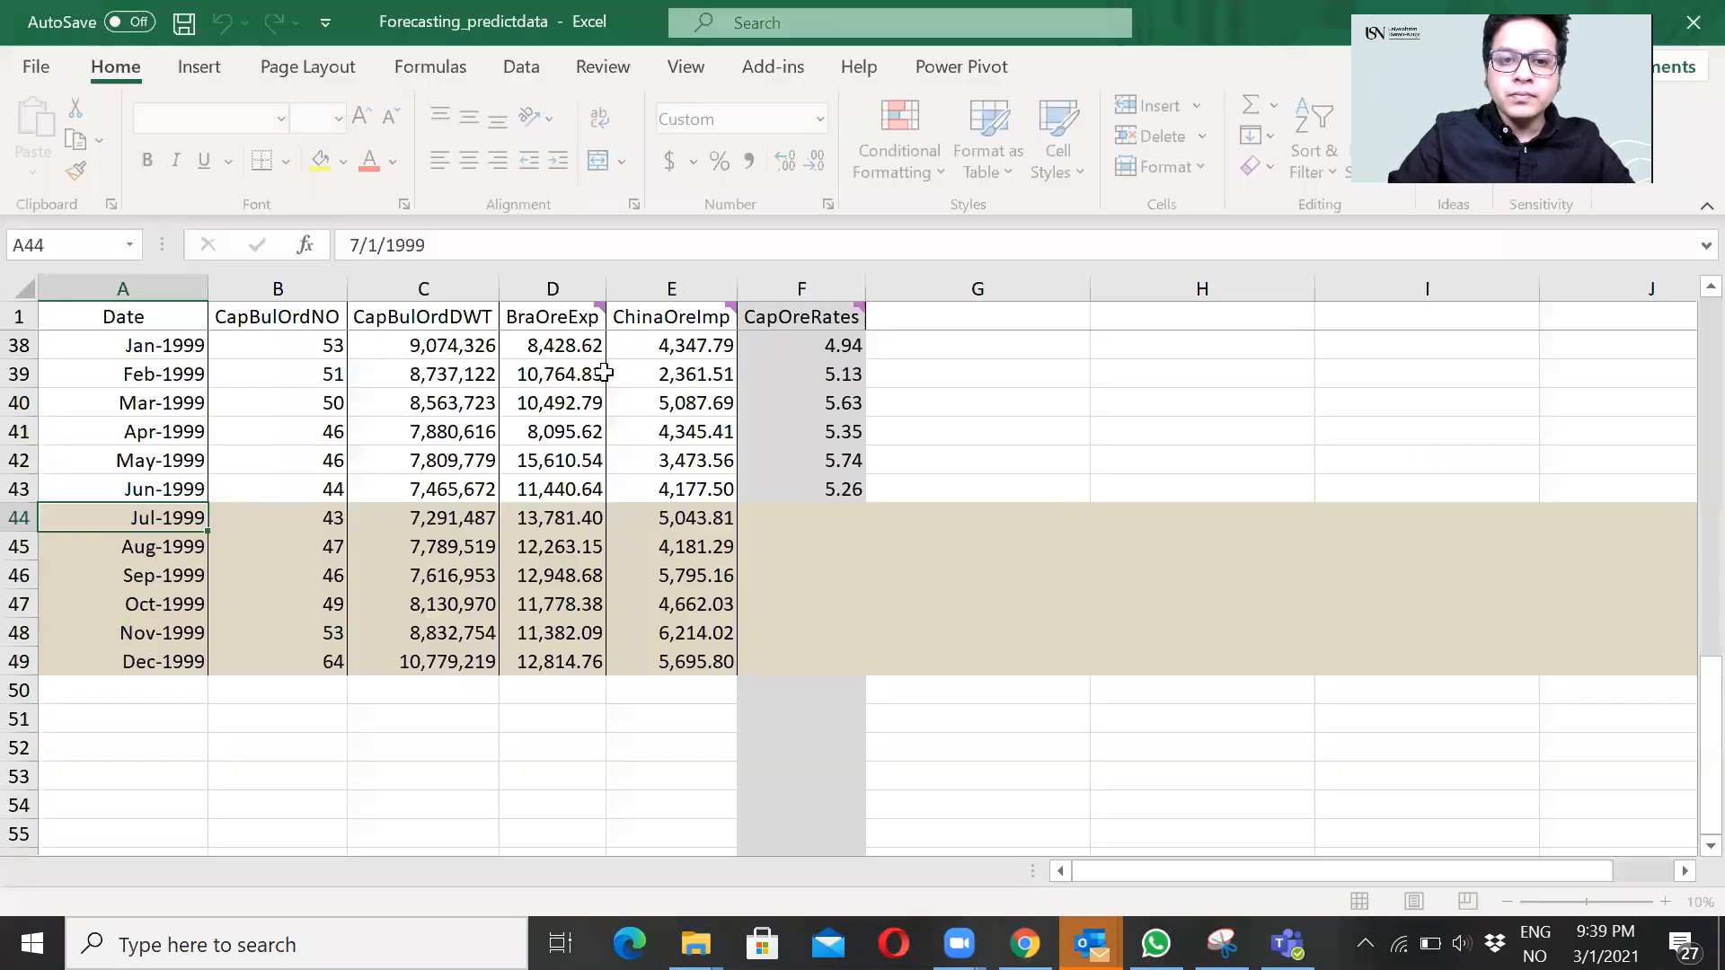
Step: Enter 5.48 as the Jul-1999 CapOreRates value in cell F44 and save the workbook
click(794, 522)
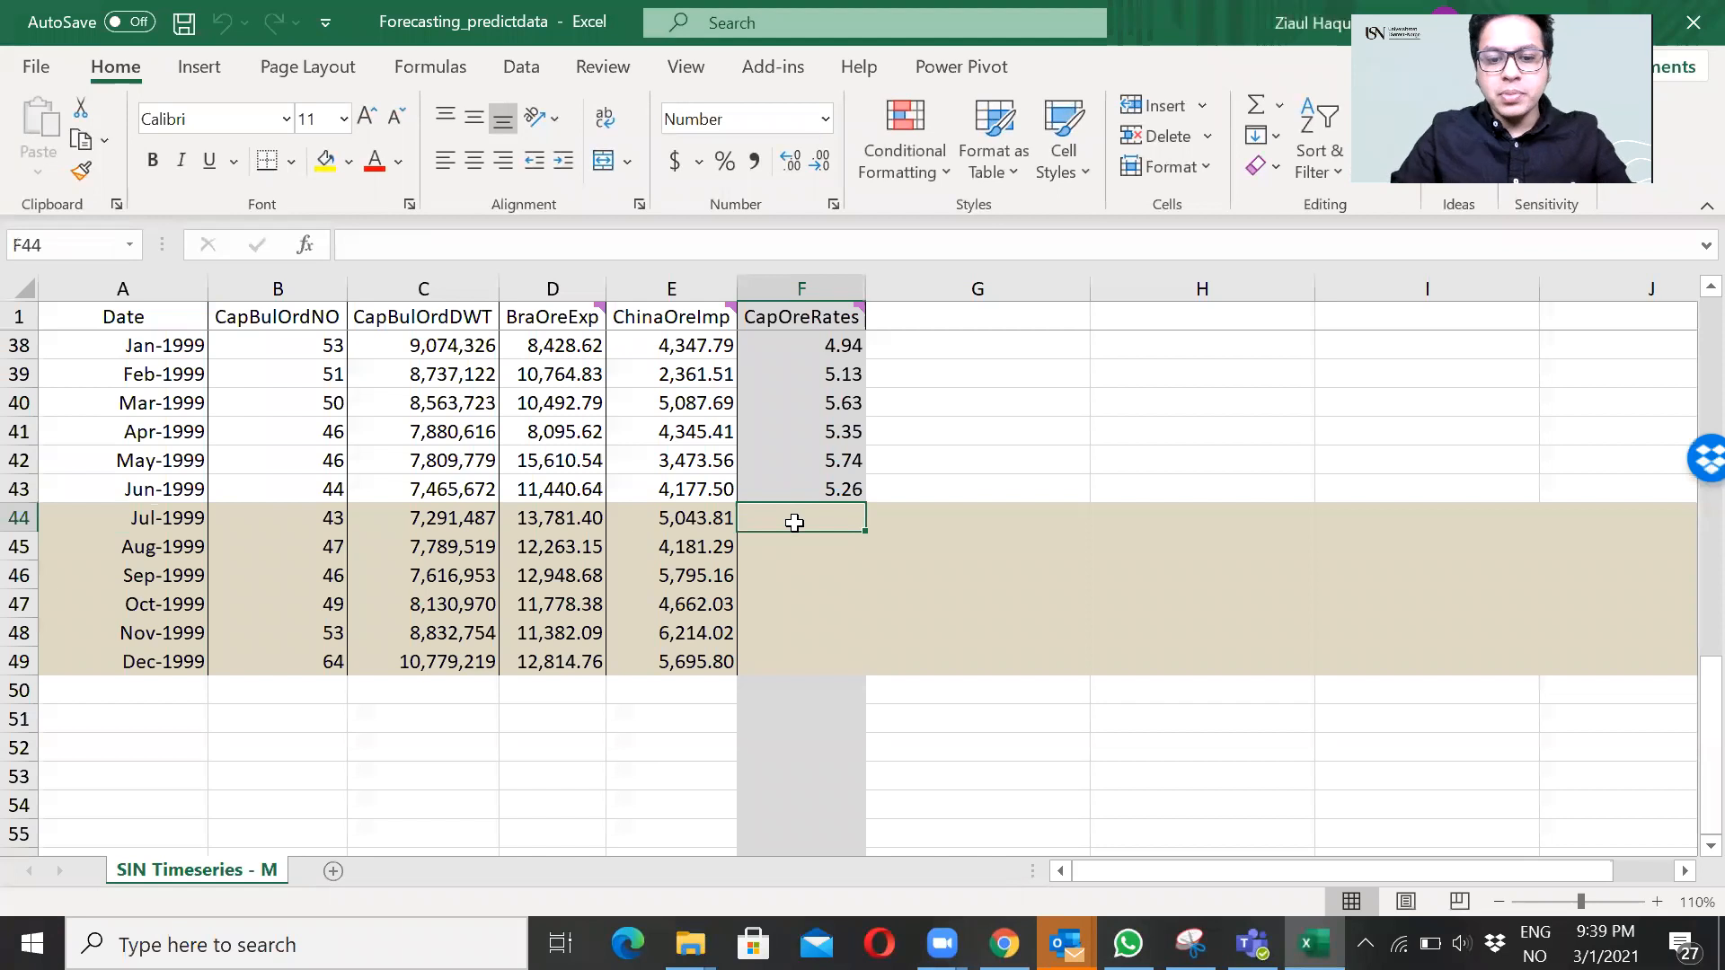
text(5.48)
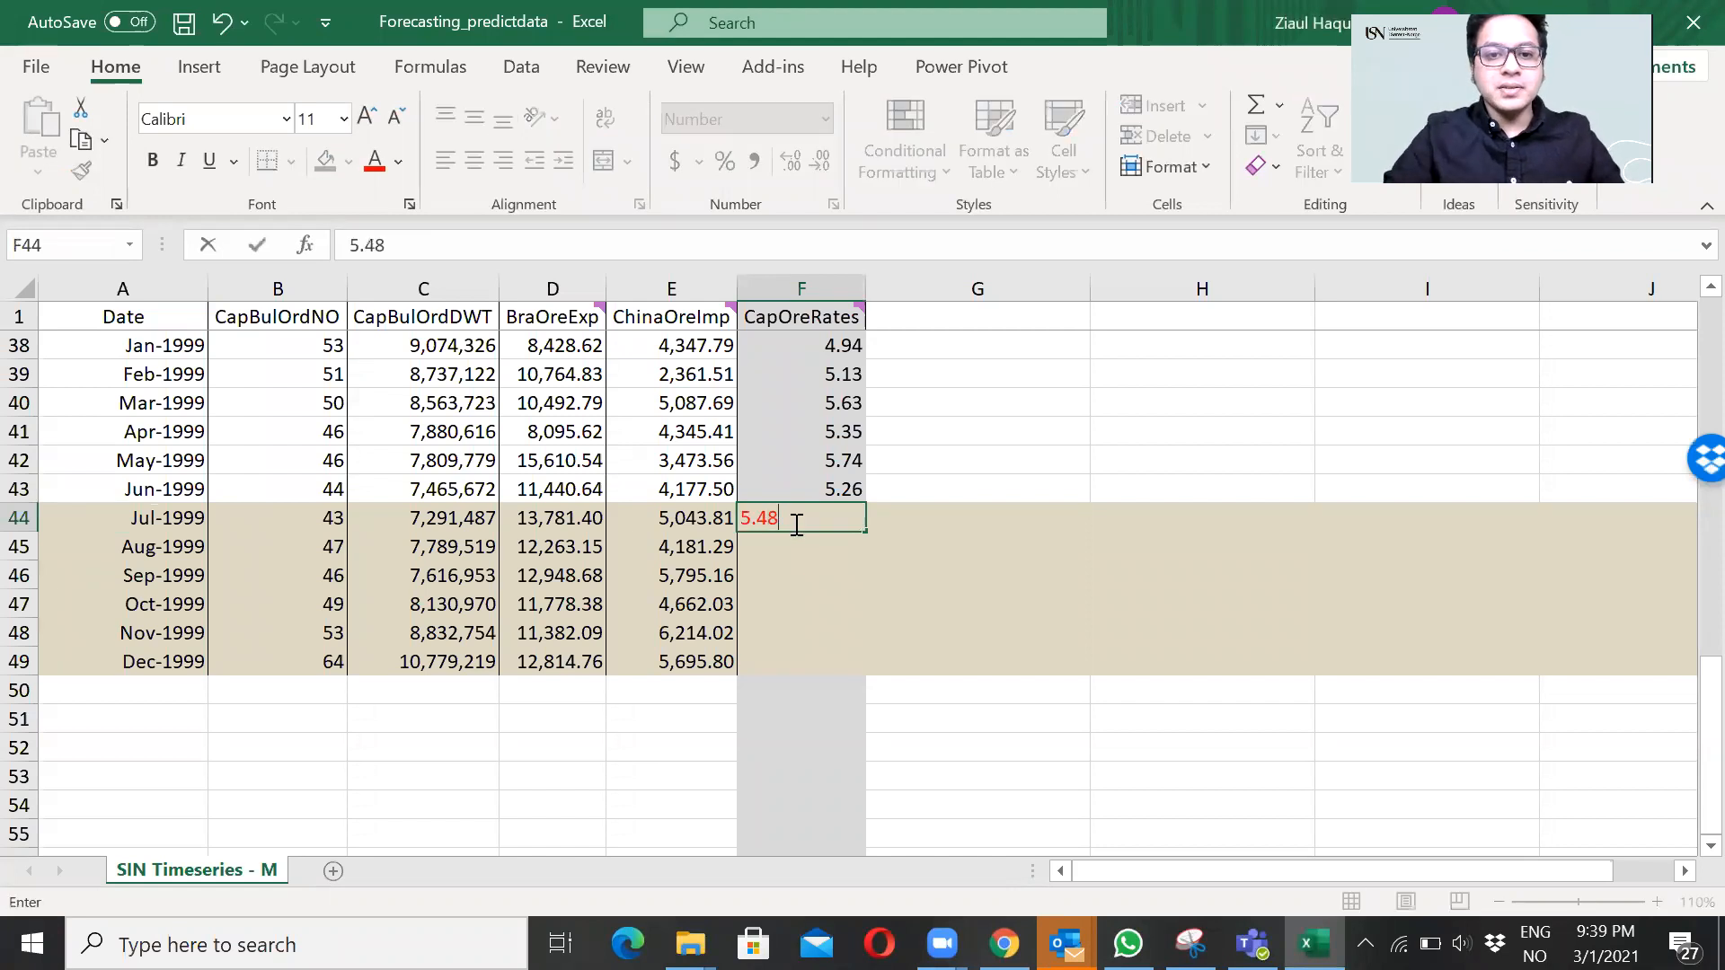
key(Tab)
key(ctrl+s)
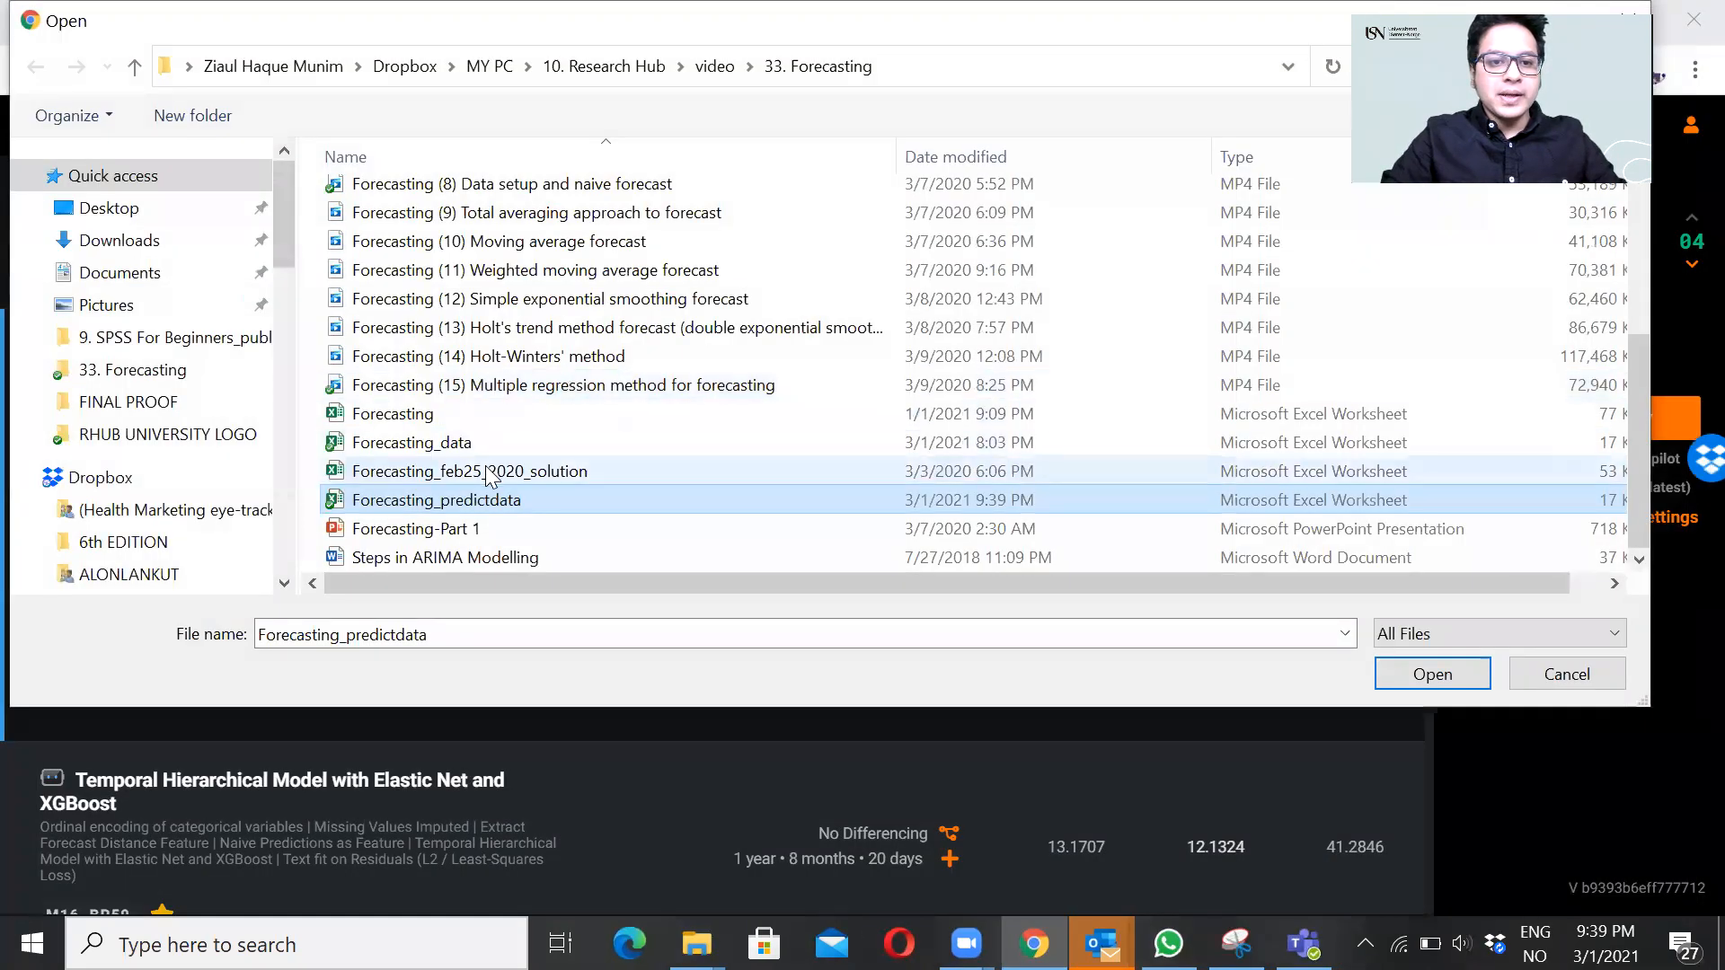
Step: Upload the updated Forecasting_predictdata file to DataRobot as a second prediction dataset
double_click(493, 499)
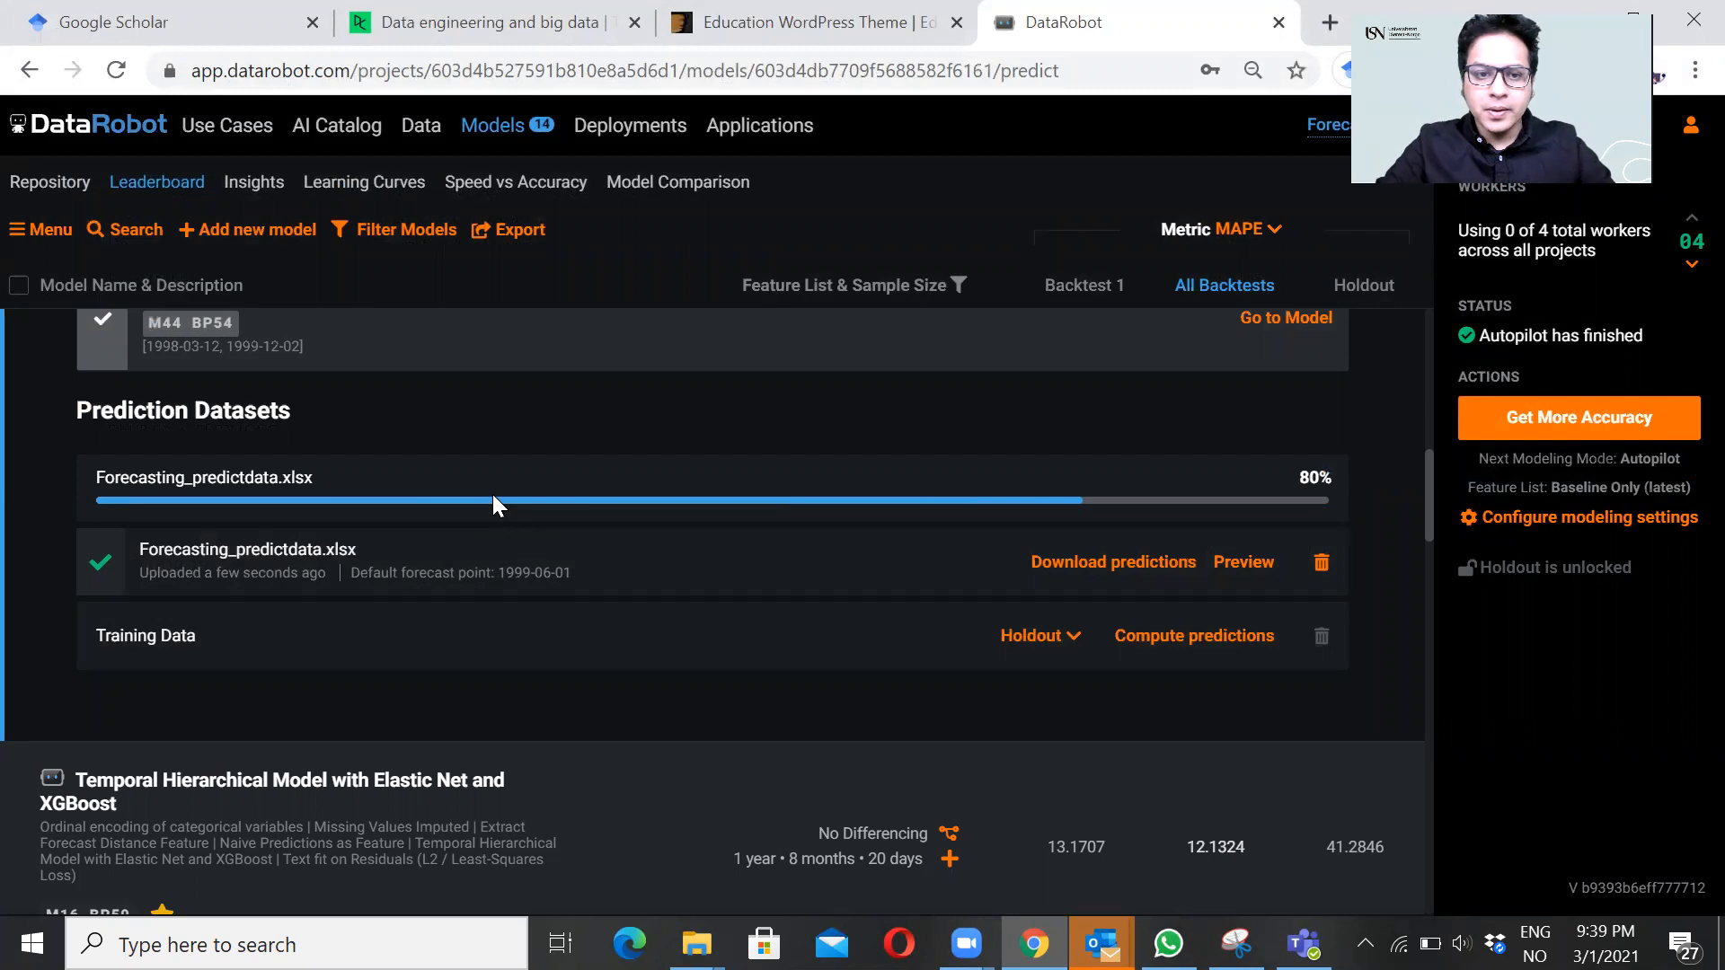
scroll(492, 503, up, 3)
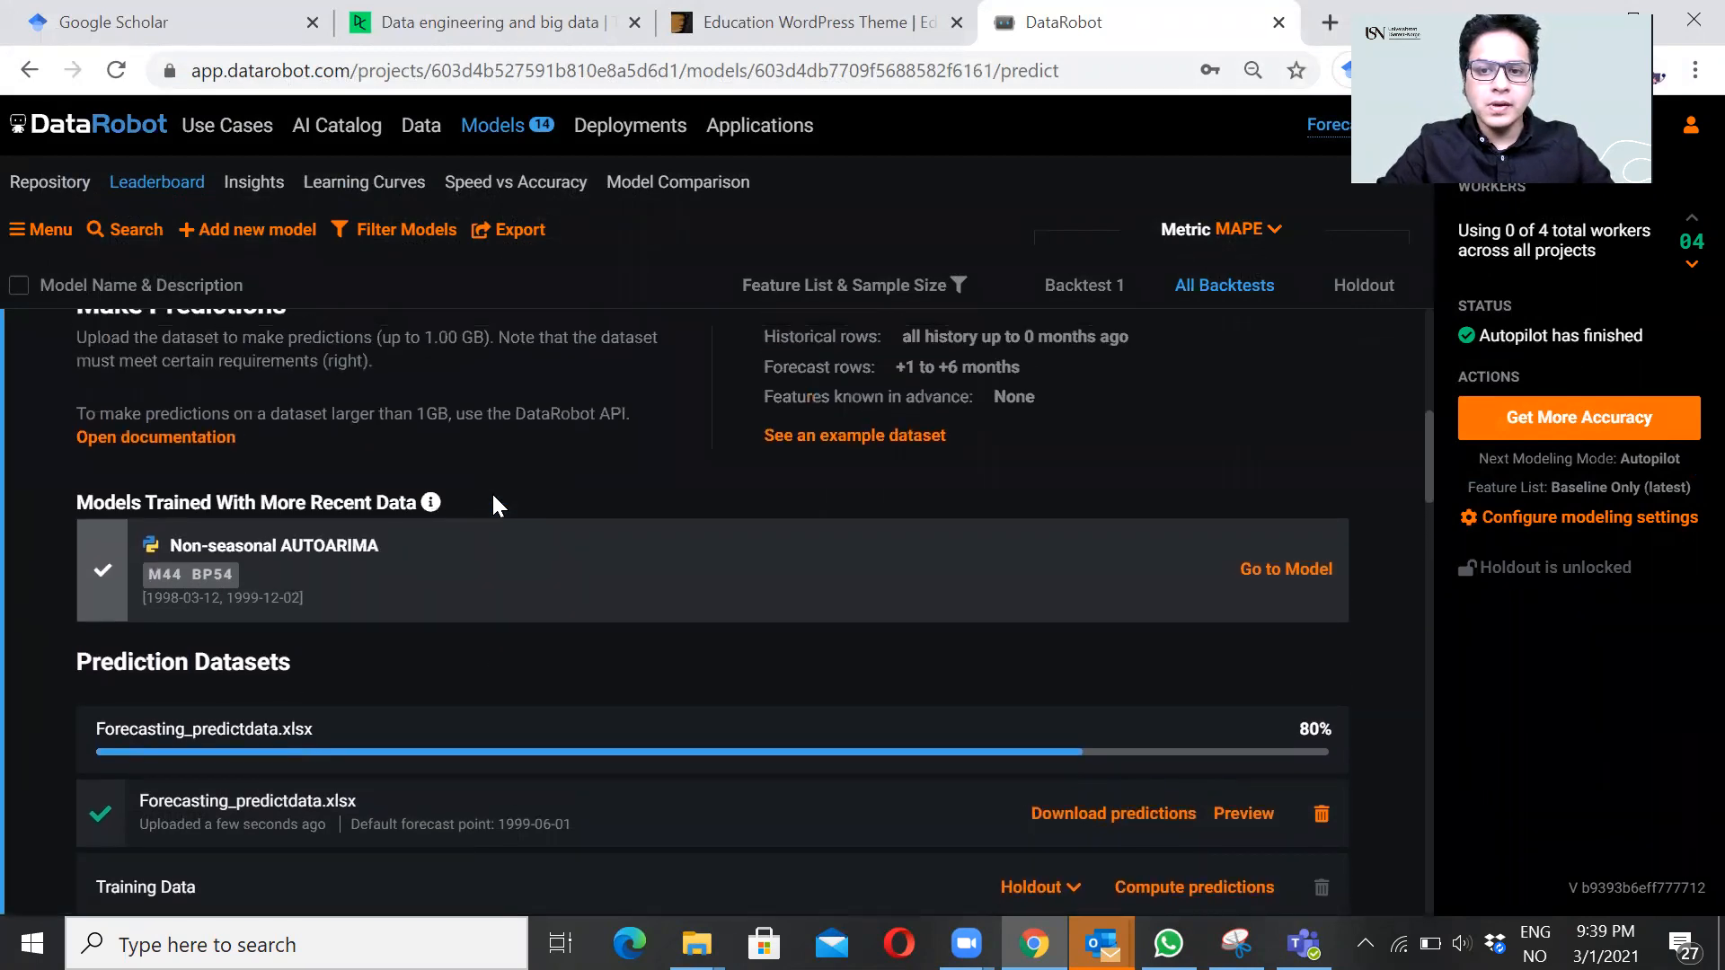
scroll(494, 505, down, 2)
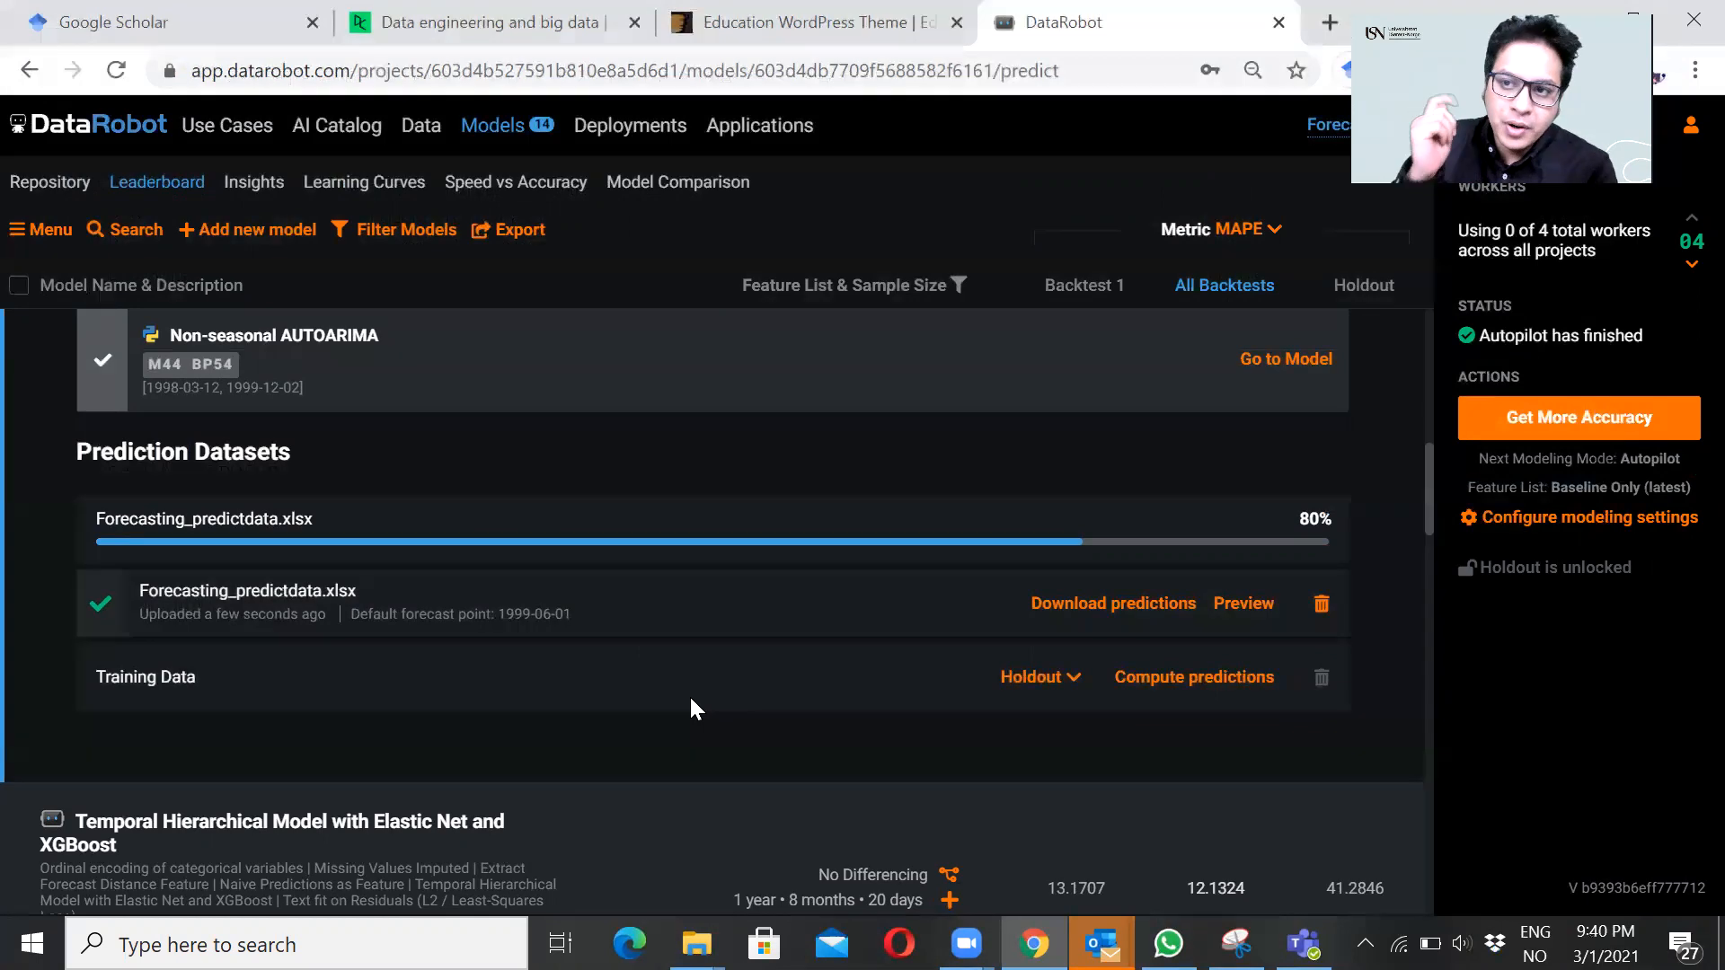
scroll(683, 703, up, 3)
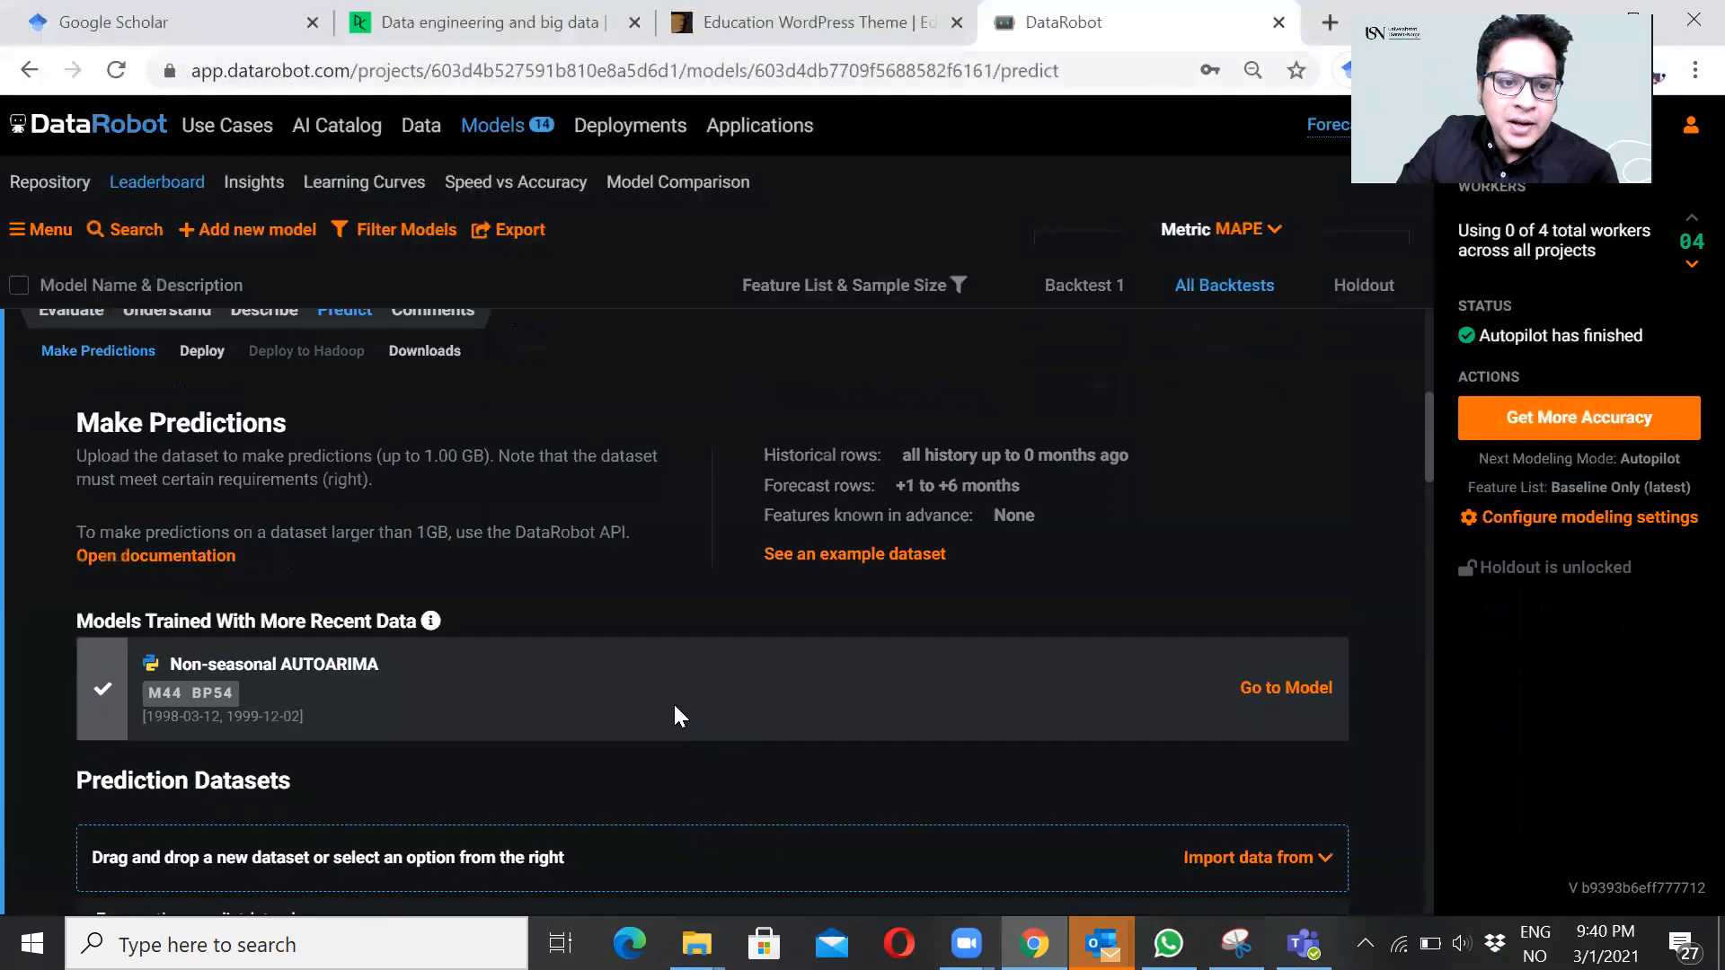
scroll(655, 716, up, 2)
scroll(635, 727, down, 5)
scroll(530, 674, down, 1)
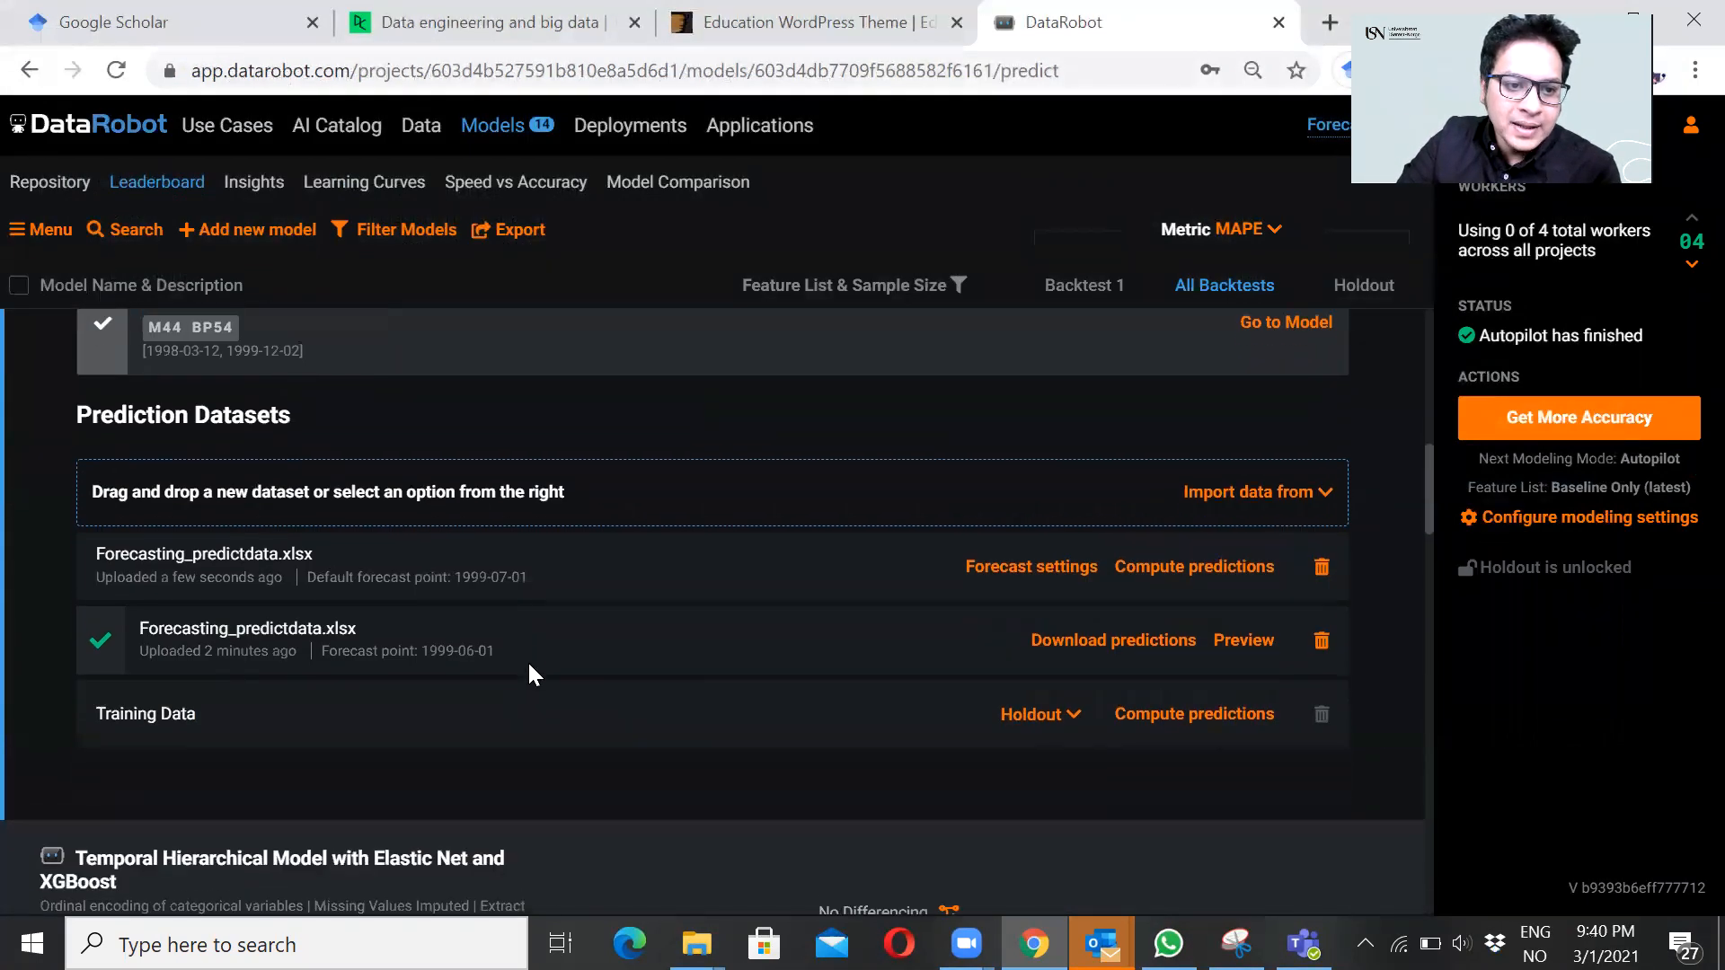
Step: Compute and download the predictions for the Forecasting_predictdata dataset with forecast point 1999-07-01
click(1204, 558)
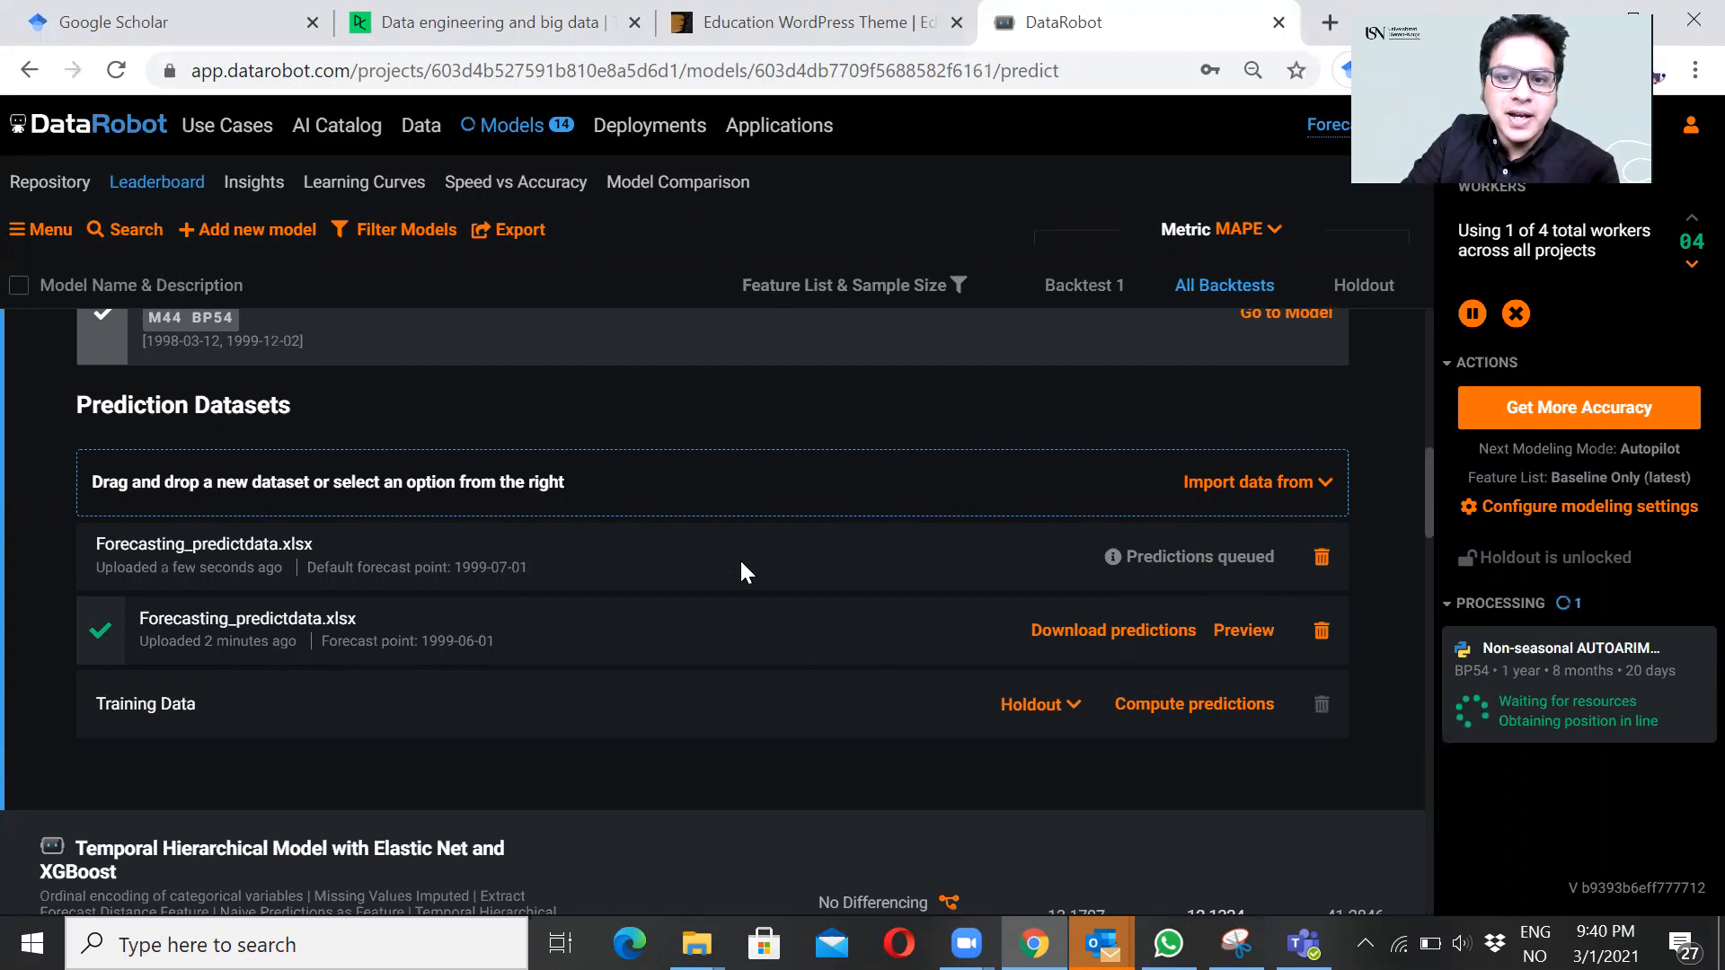
scroll(741, 563, down, 1)
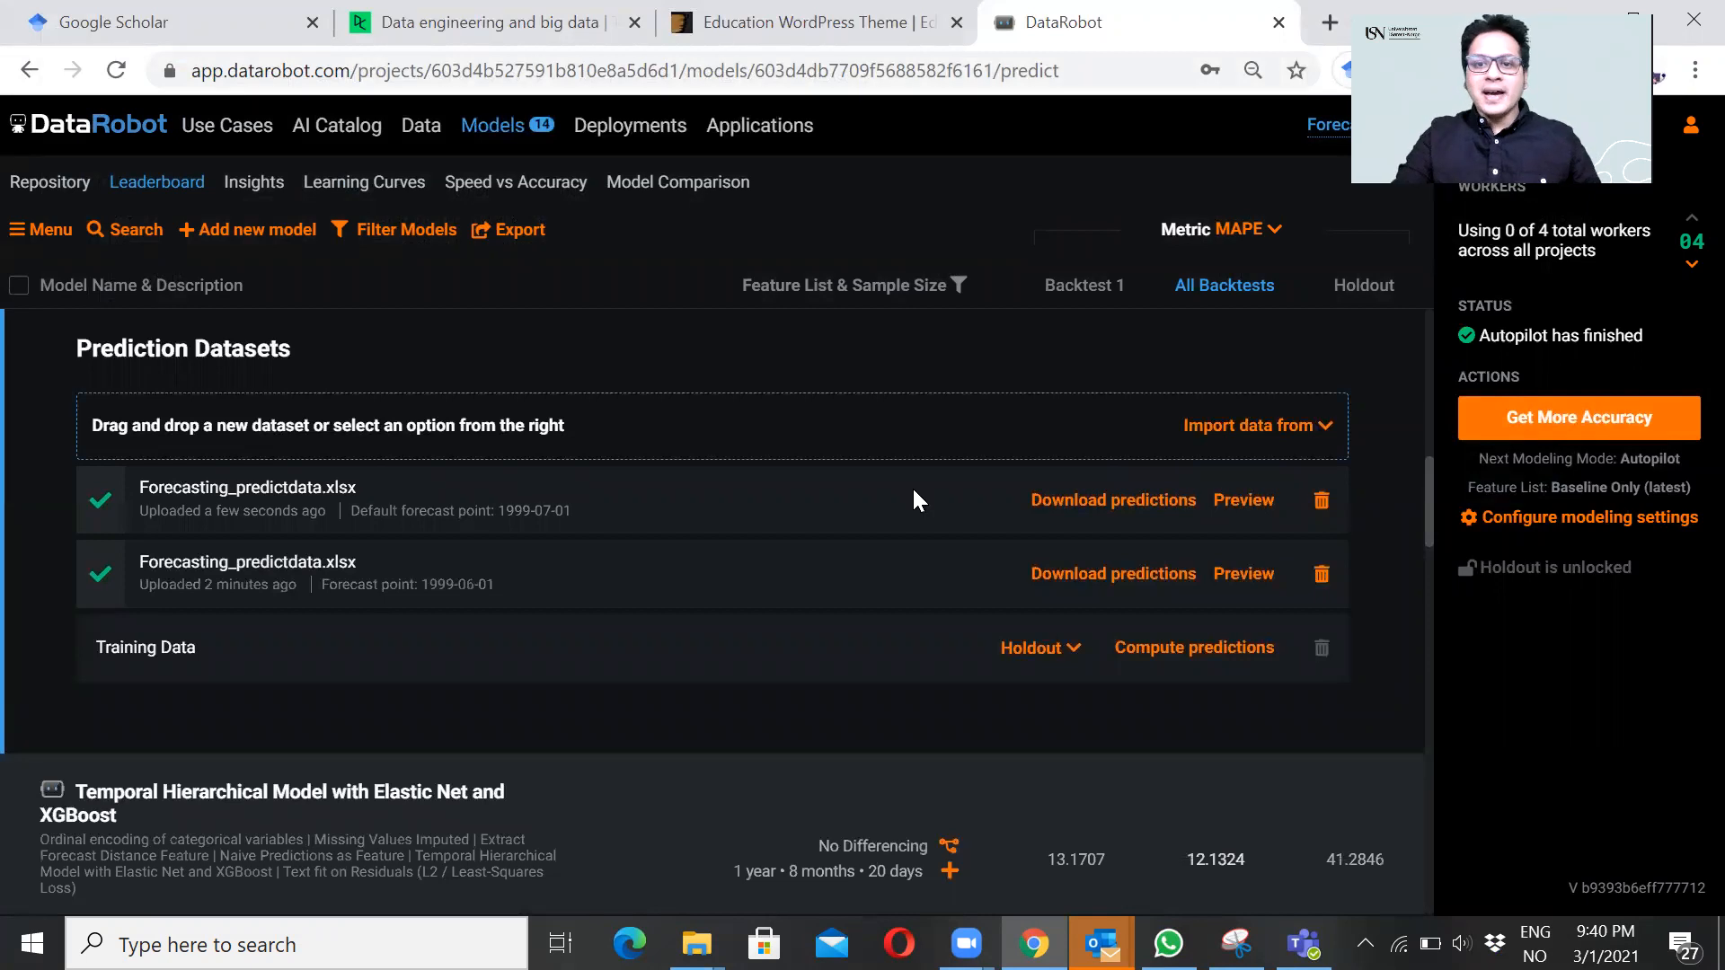
click(1110, 503)
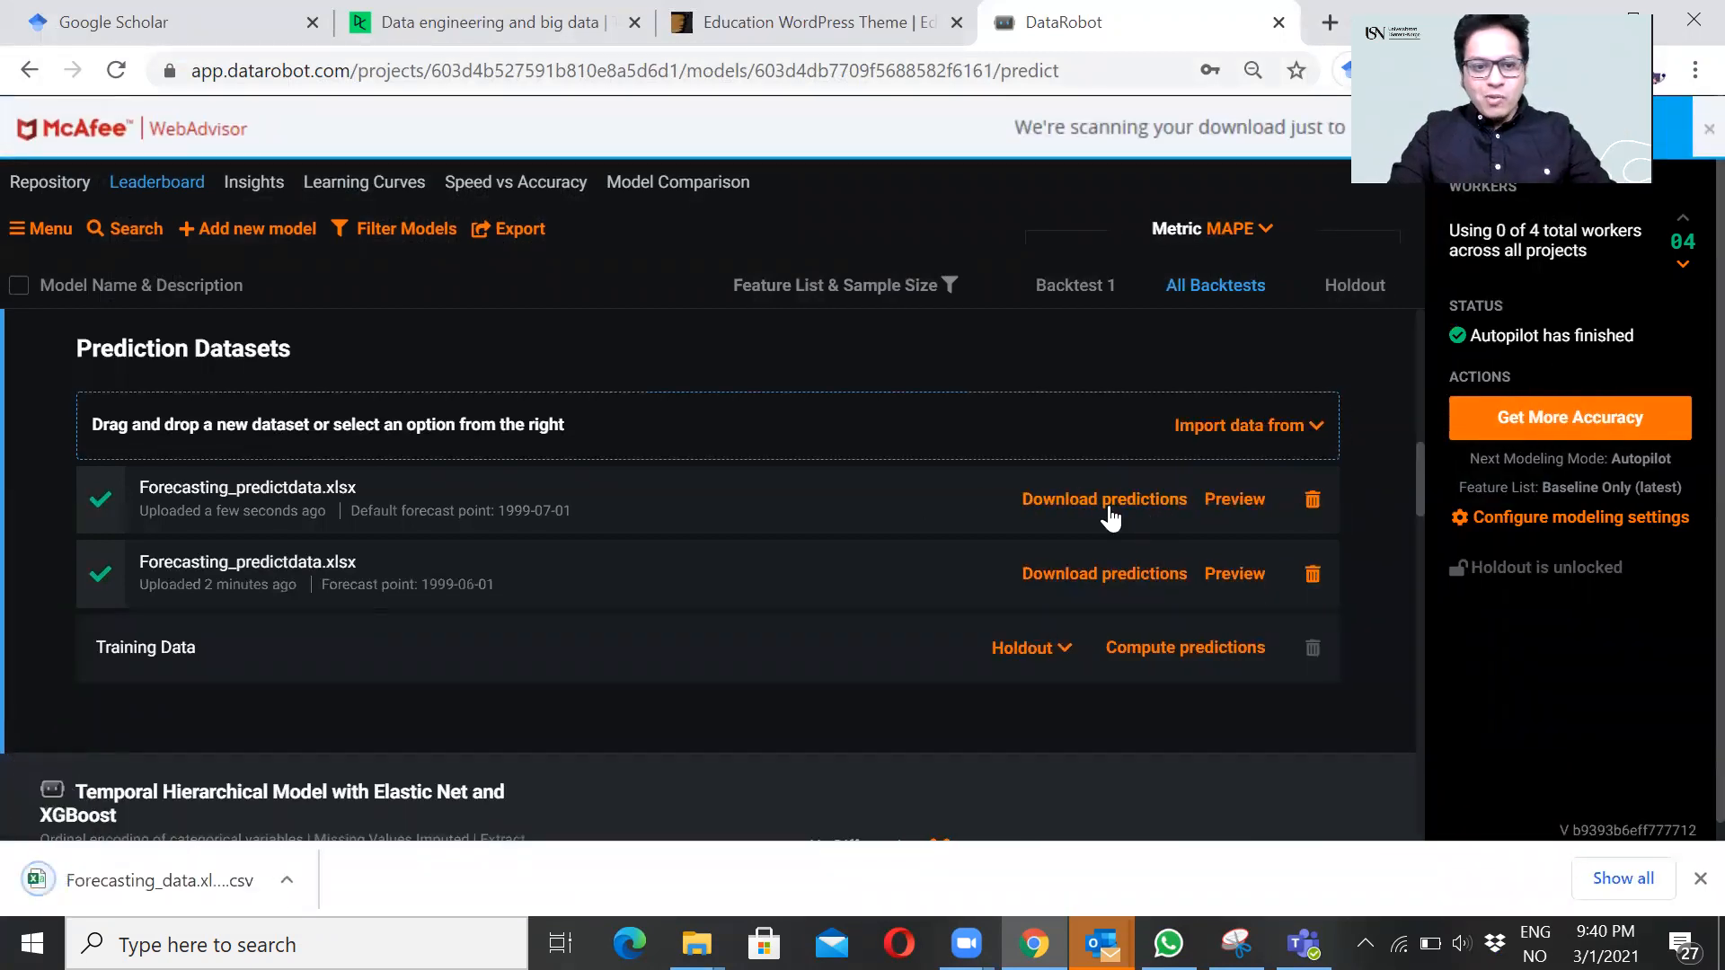
Step: Open the downloaded Non-seasonal AUTOARIMA predictions file in Excel and examine the first forecast row from its timestamp to its prediction
click(156, 893)
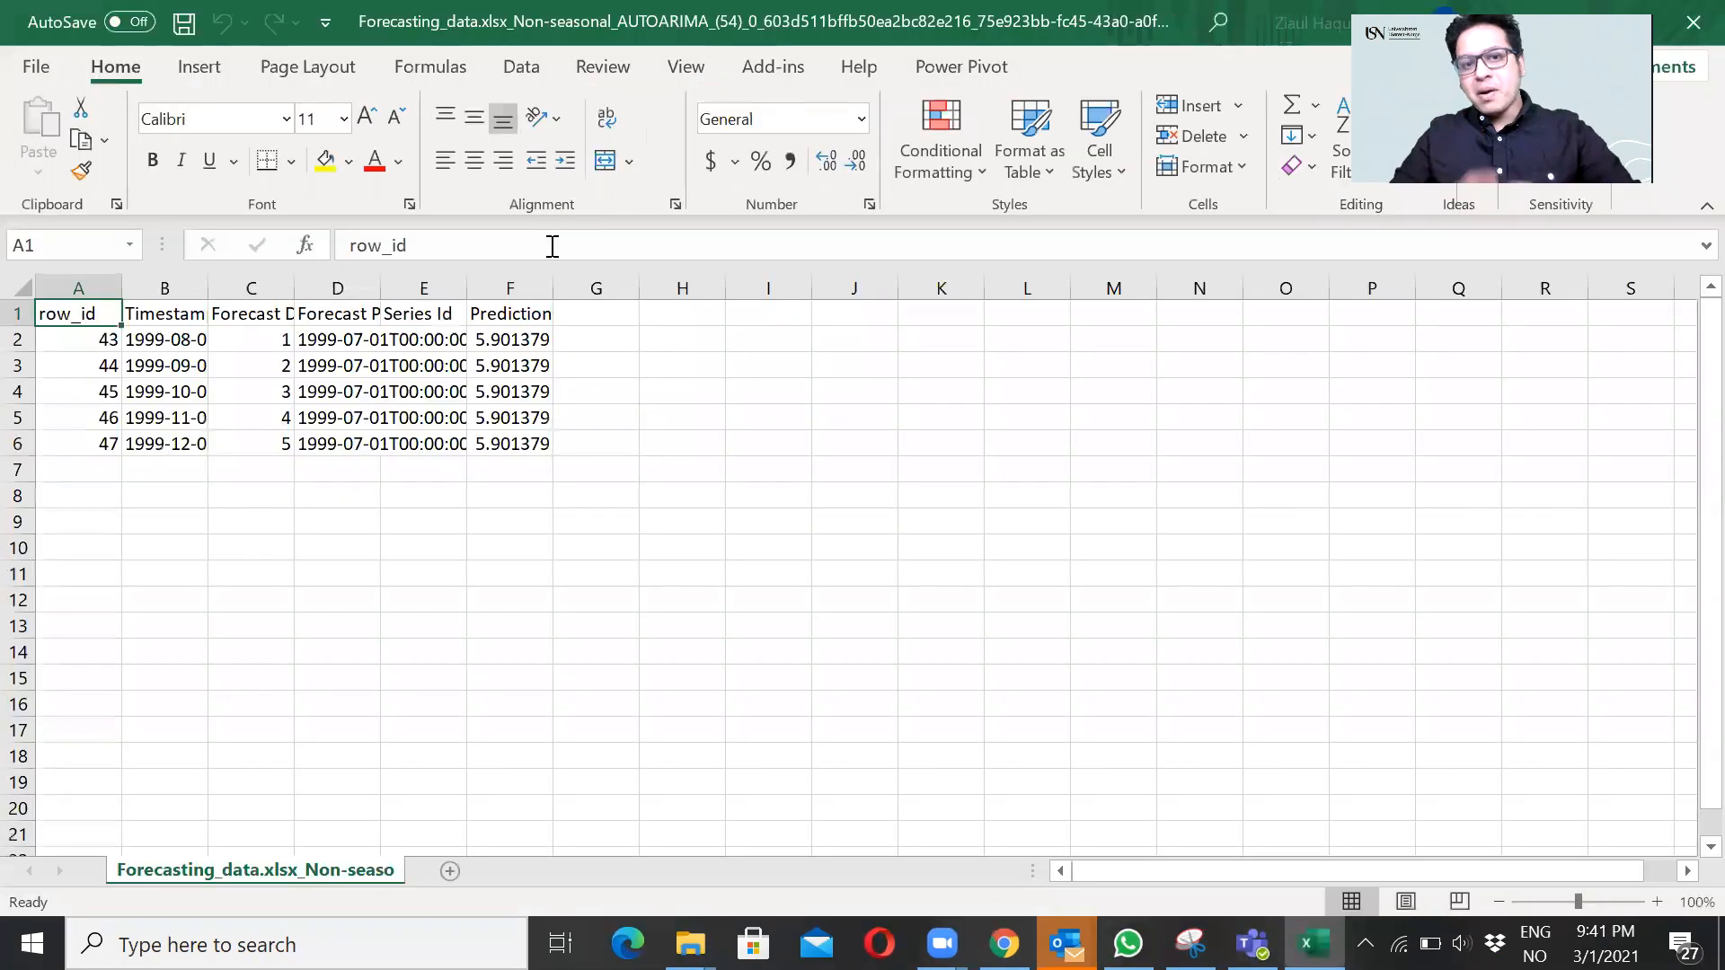
click(534, 373)
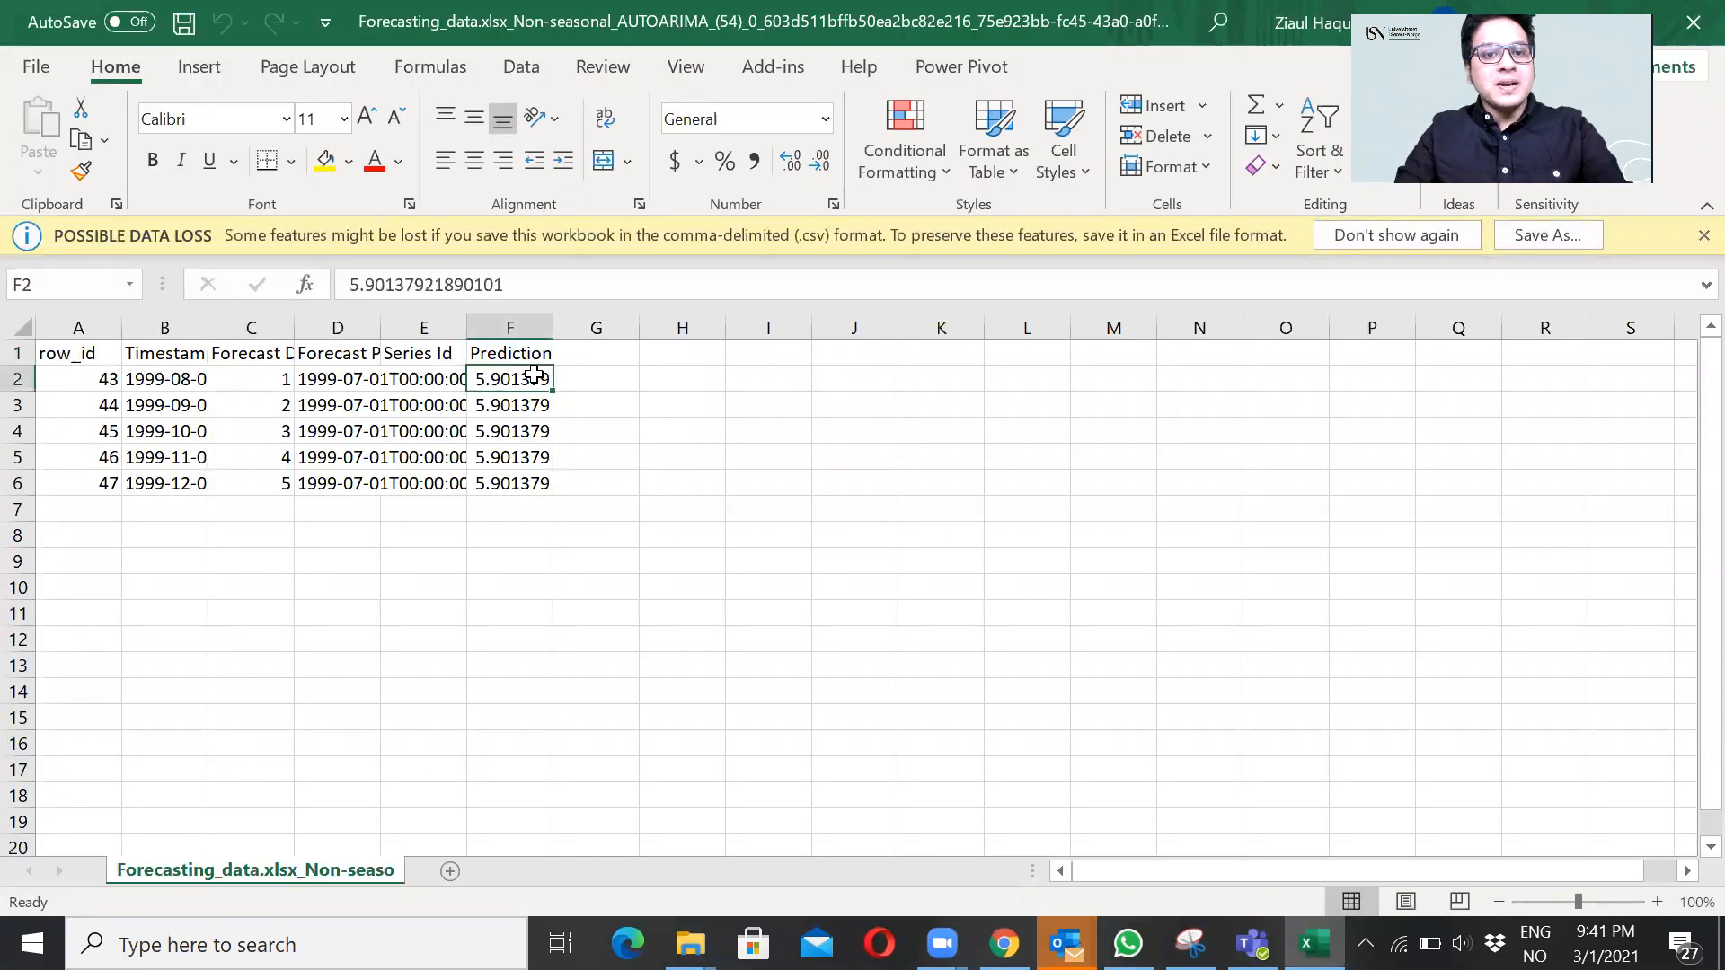
key(Left)
key(Left)
key(Left)
key(Left)
key(shift+Right)
key(shift+Right)
key(shift+Right)
key(shift+Right)
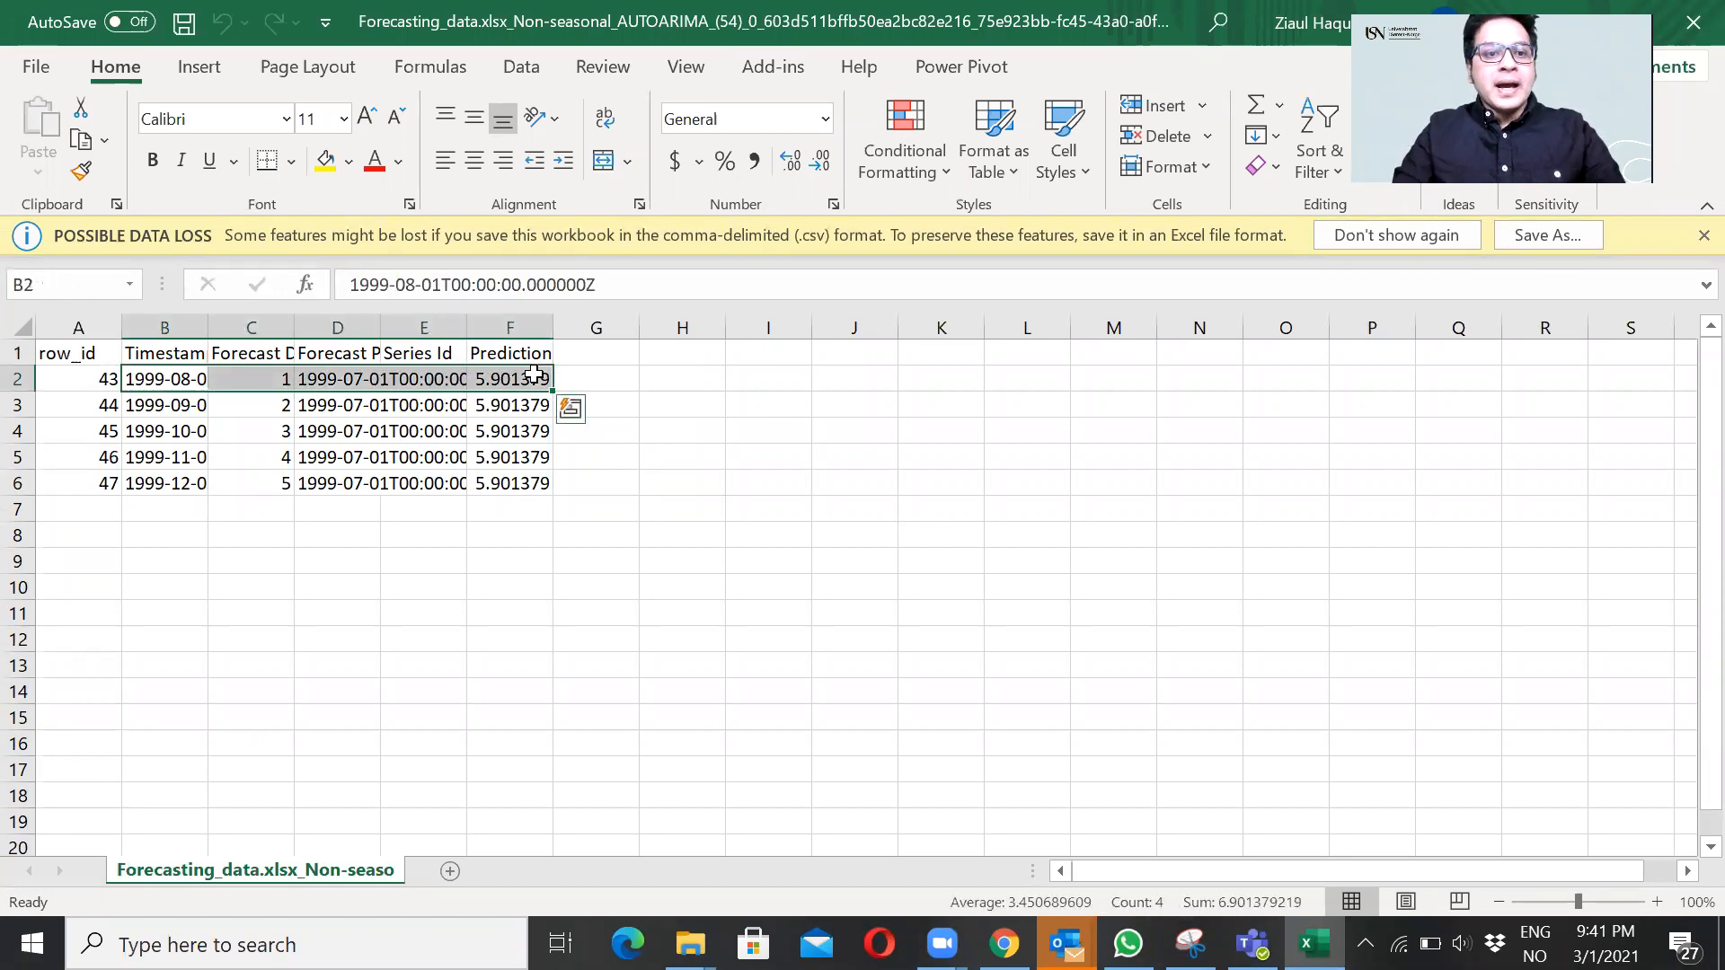
Step: Check the first two forecast timestamps and the first row's forecast distance, and close the predictions file
key(Down)
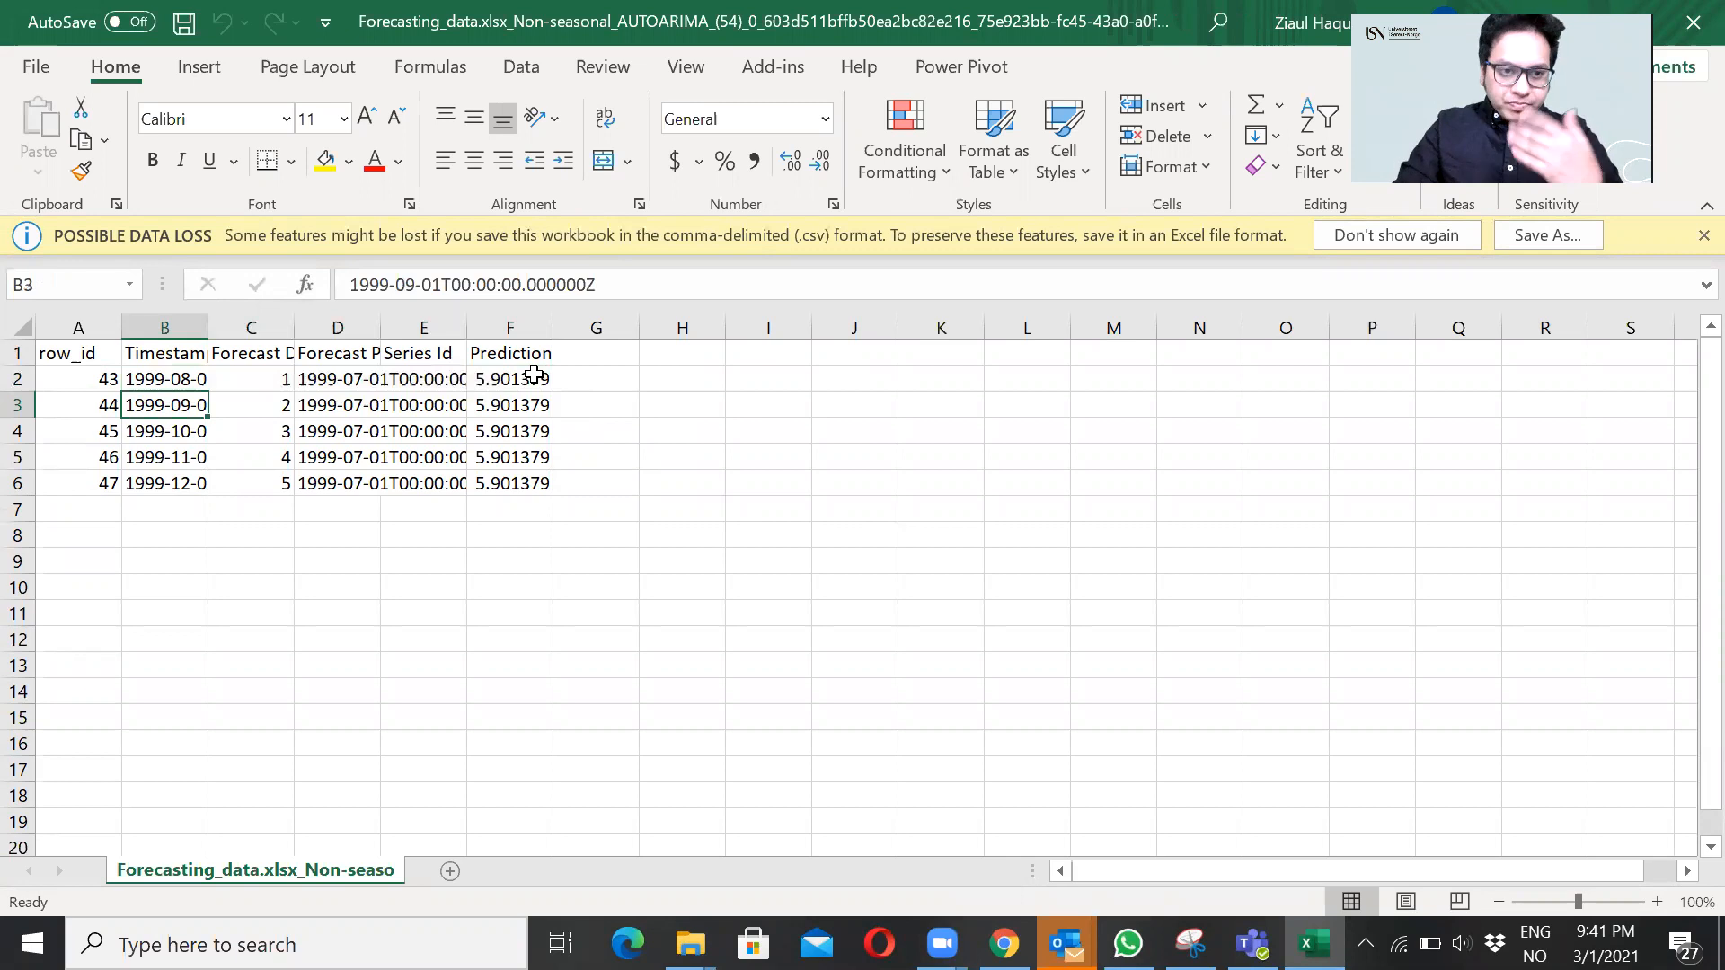
key(Up)
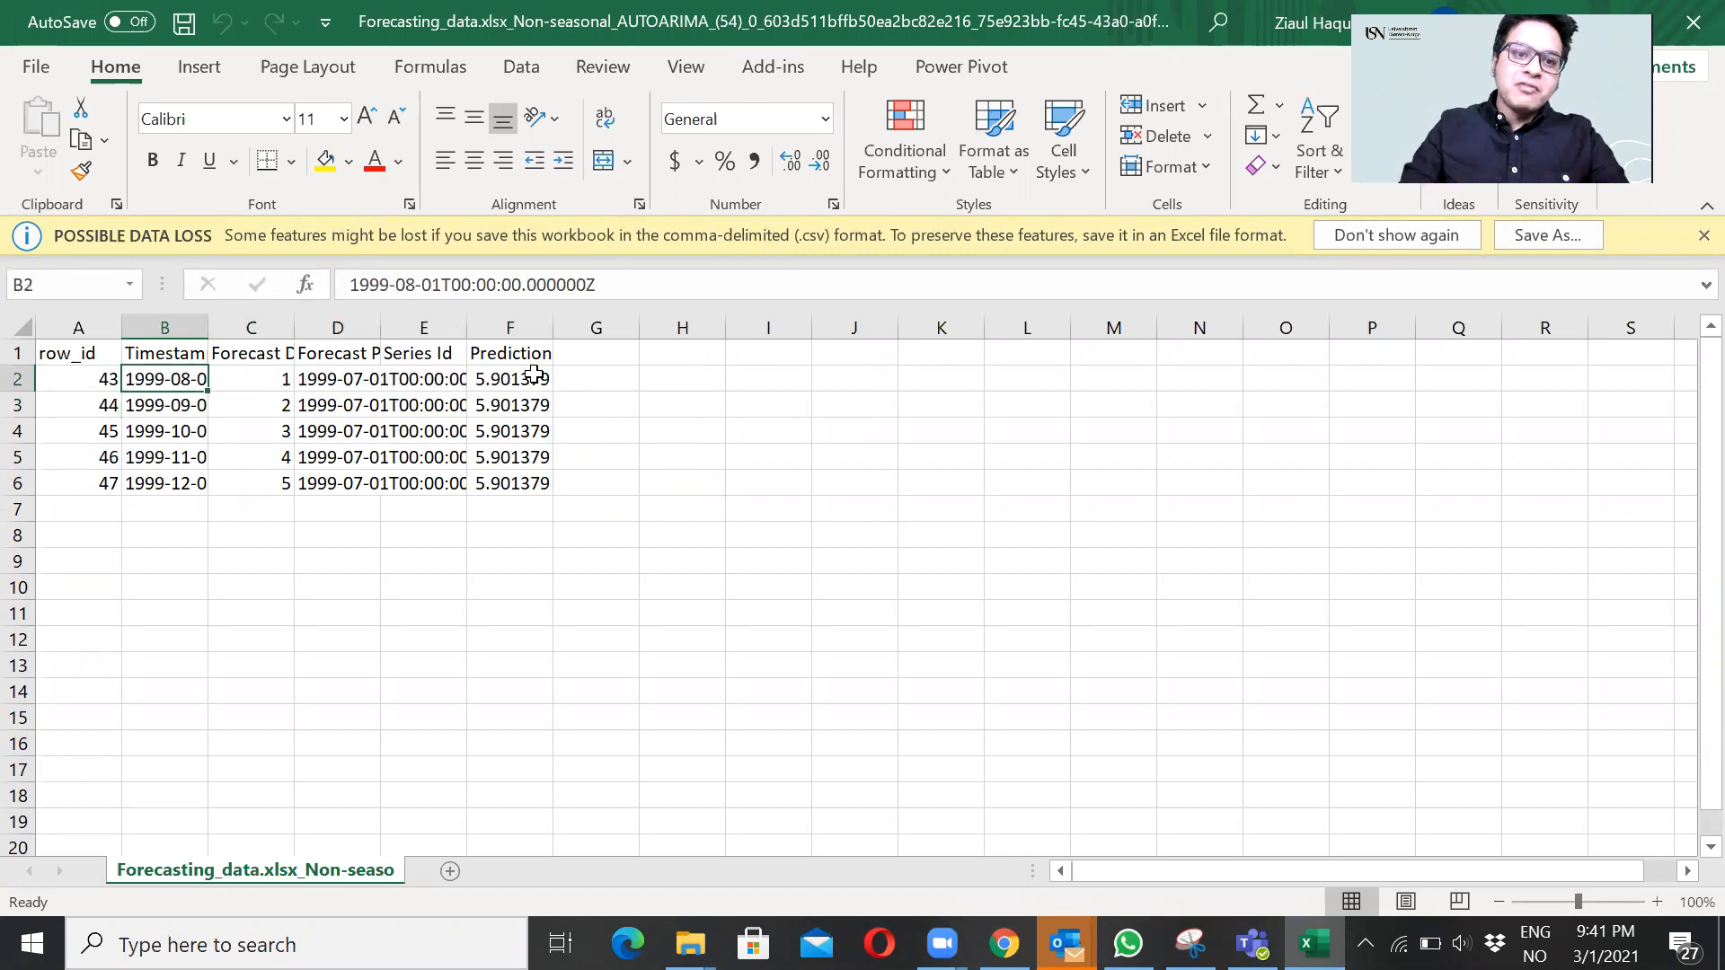
key(Right)
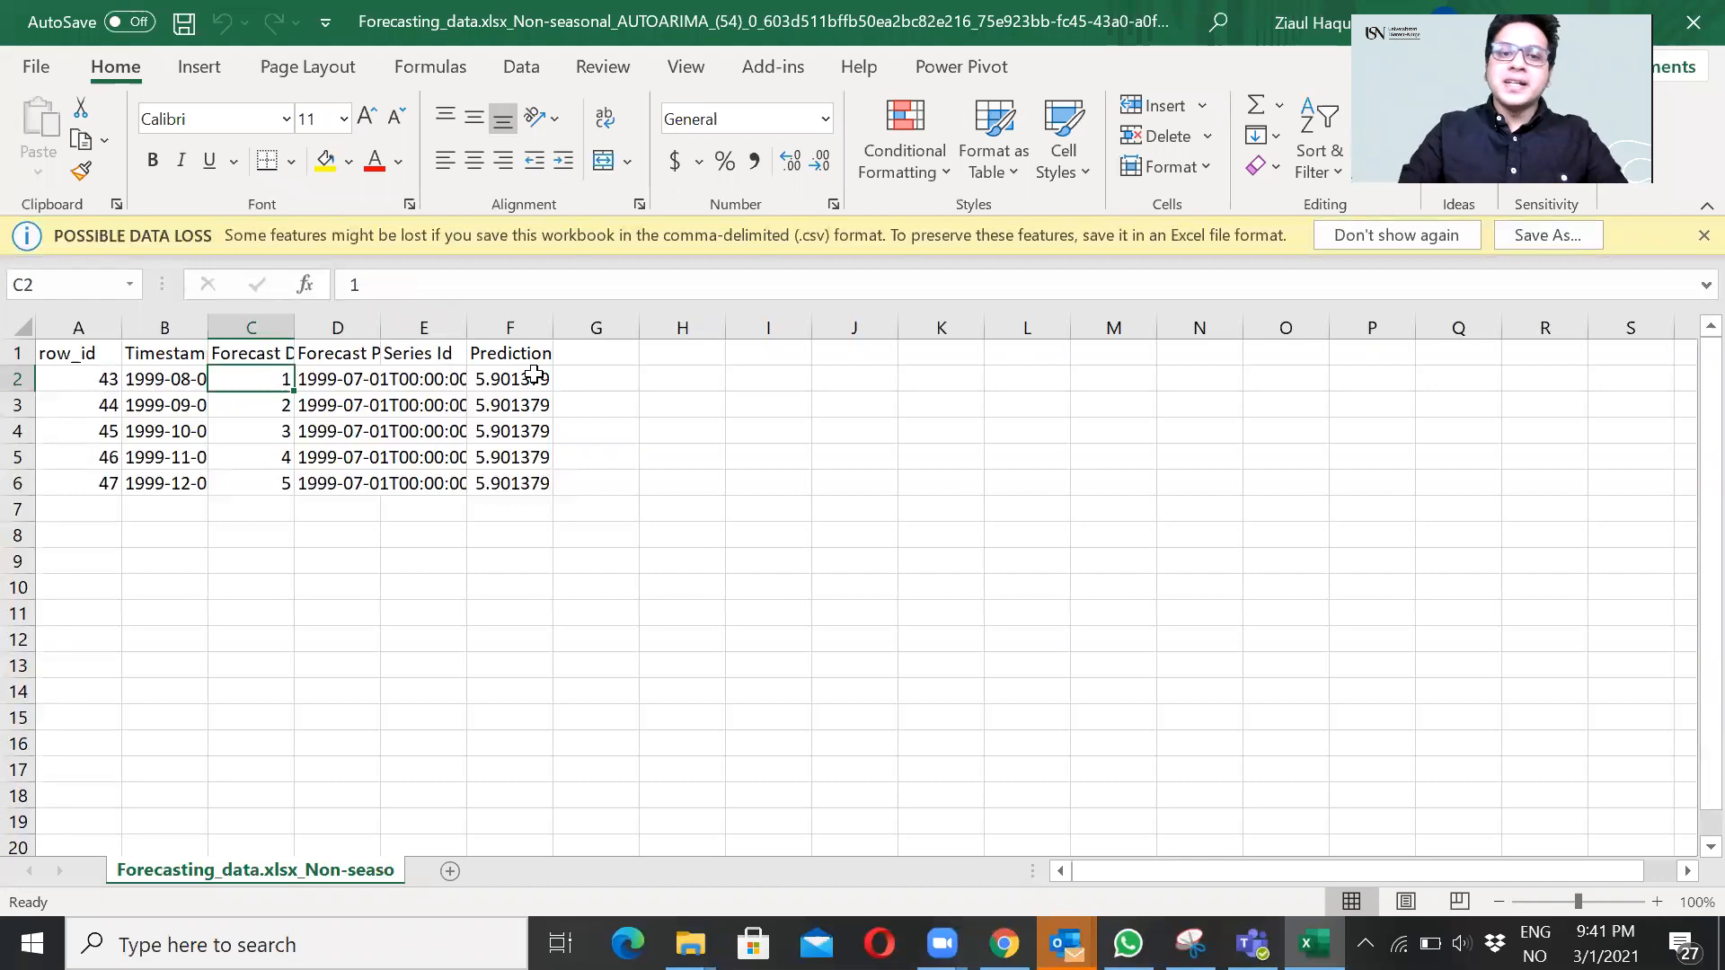
click(1689, 25)
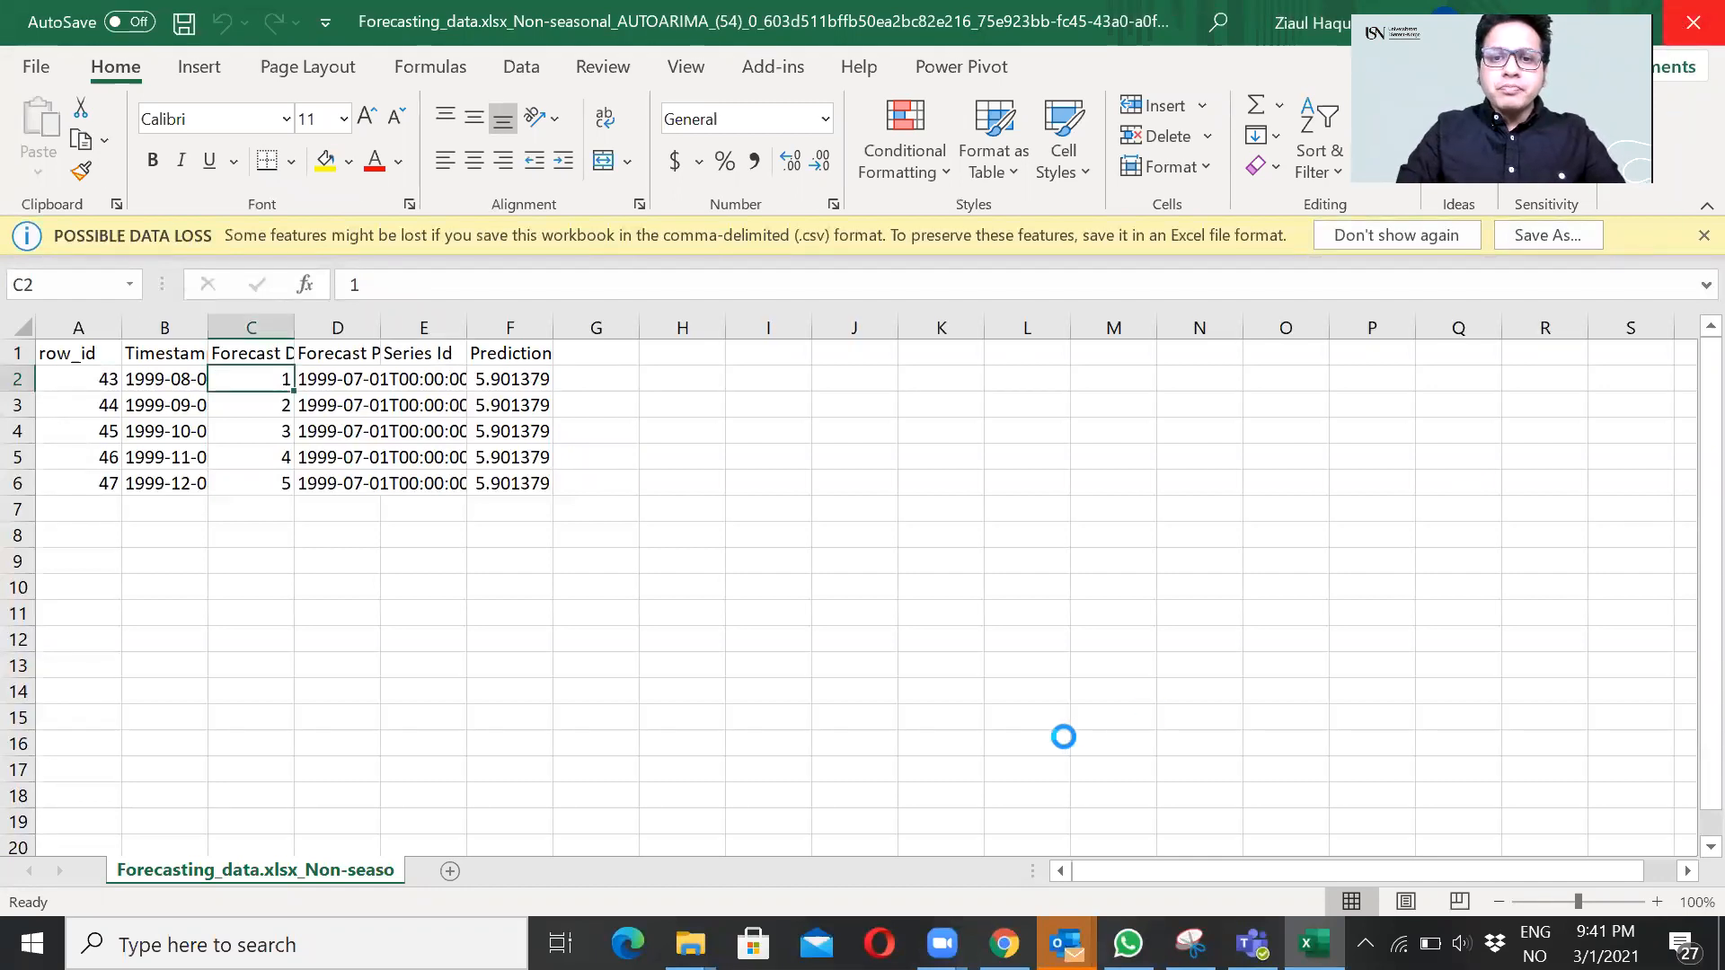